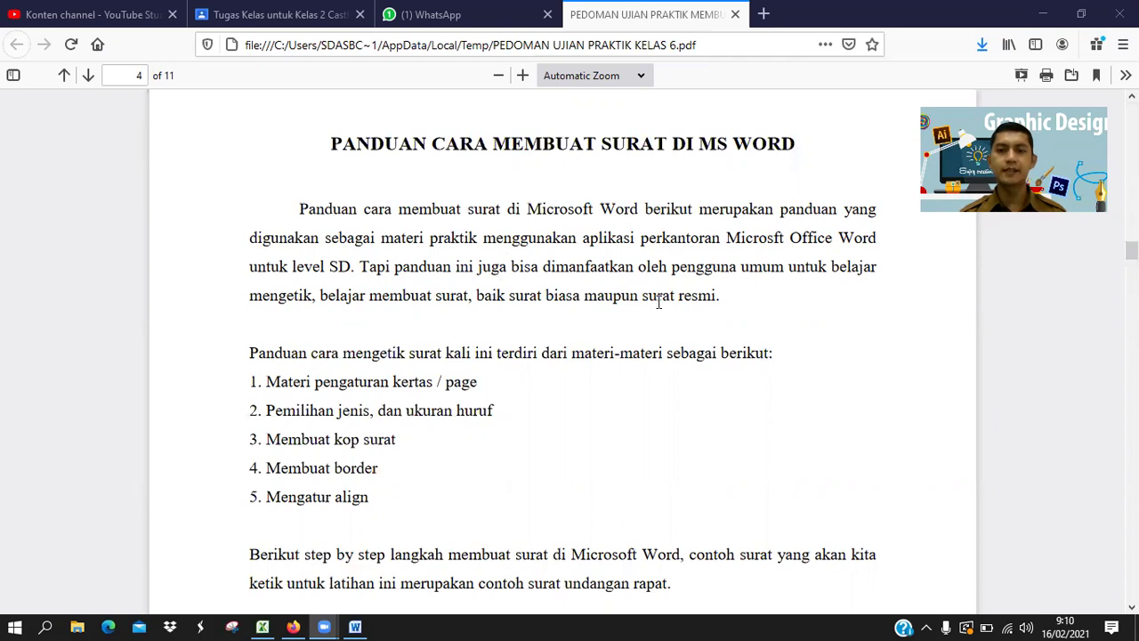
Scroll the PDF guide to section I on Word paper and page settings, steps 1.1–1.2.
{"action": "scroll", "coordinate": [392, 358], "scroll_direction": "down", "scroll_amount": 2}
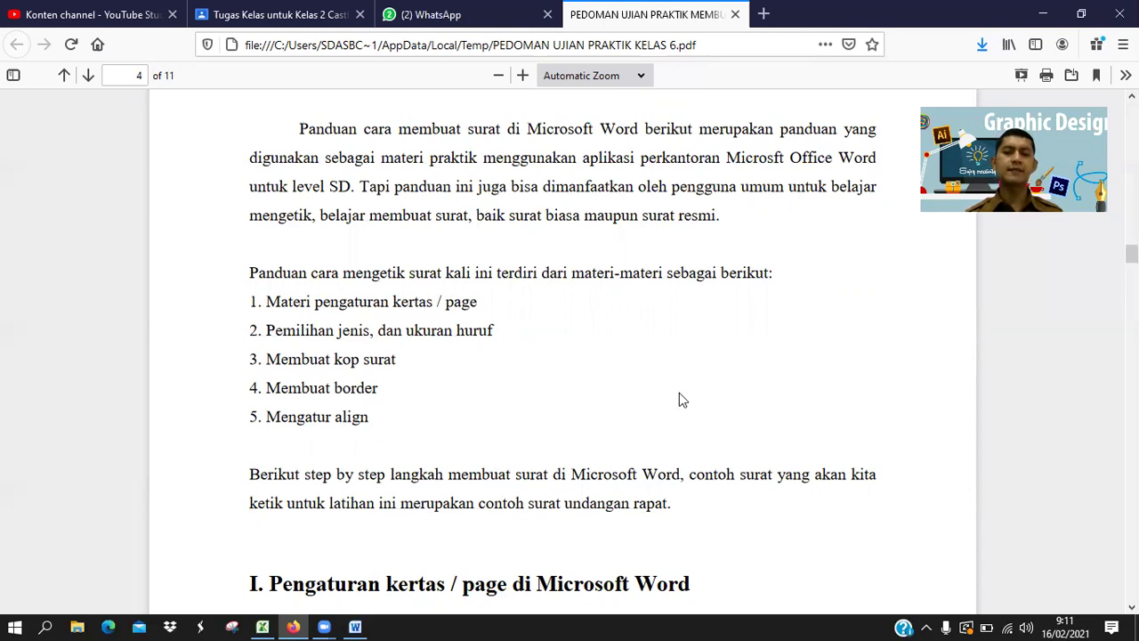
{"action": "scroll", "coordinate": [679, 398], "scroll_direction": "down", "scroll_amount": 2}
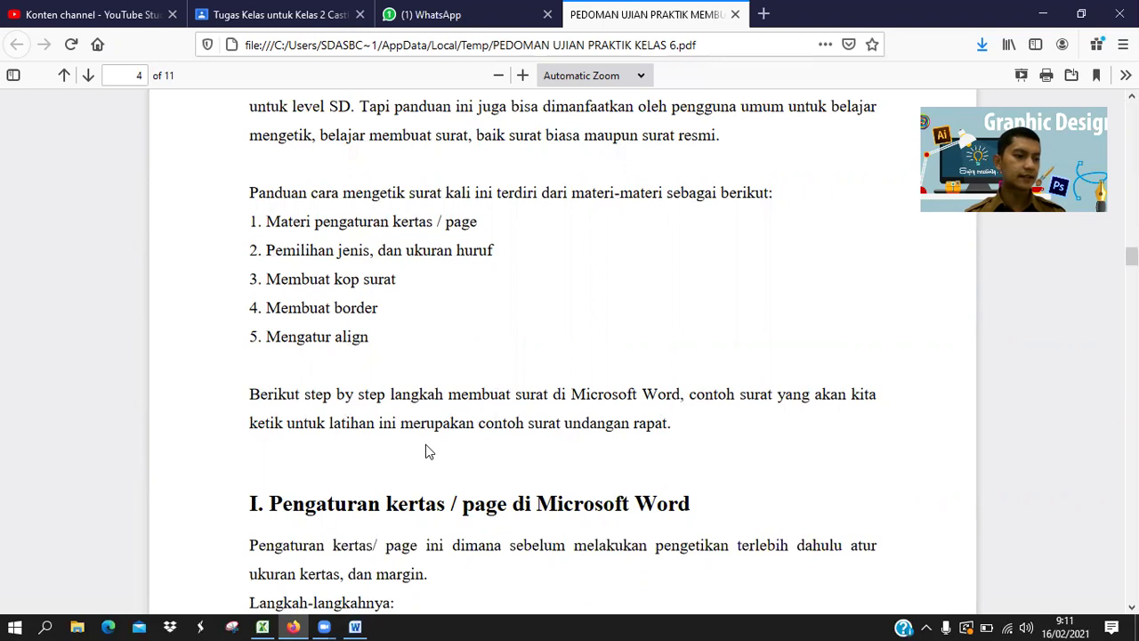
{"action": "scroll", "coordinate": [436, 452], "scroll_direction": "down", "scroll_amount": 2}
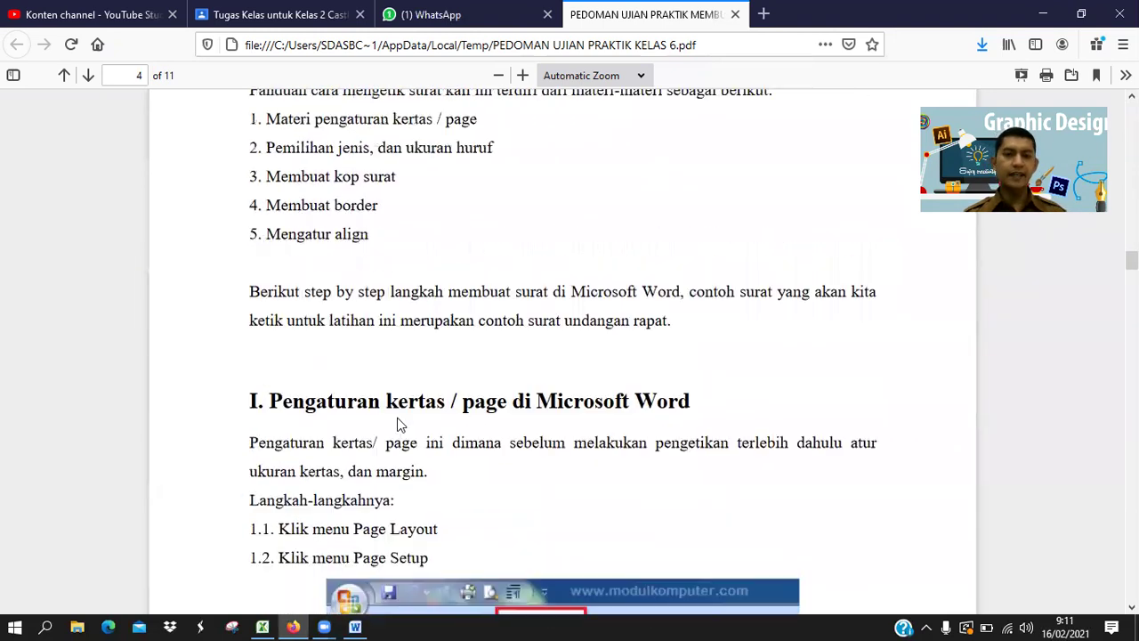
{"action": "scroll", "coordinate": [398, 425], "scroll_direction": "up", "scroll_amount": 2}
Review steps 1.3–1.5, ending on step 1.3's margins: Left 3 cm, others 2 cm, portrait.
{"action": "scroll", "coordinate": [474, 374], "scroll_direction": "down", "scroll_amount": 3}
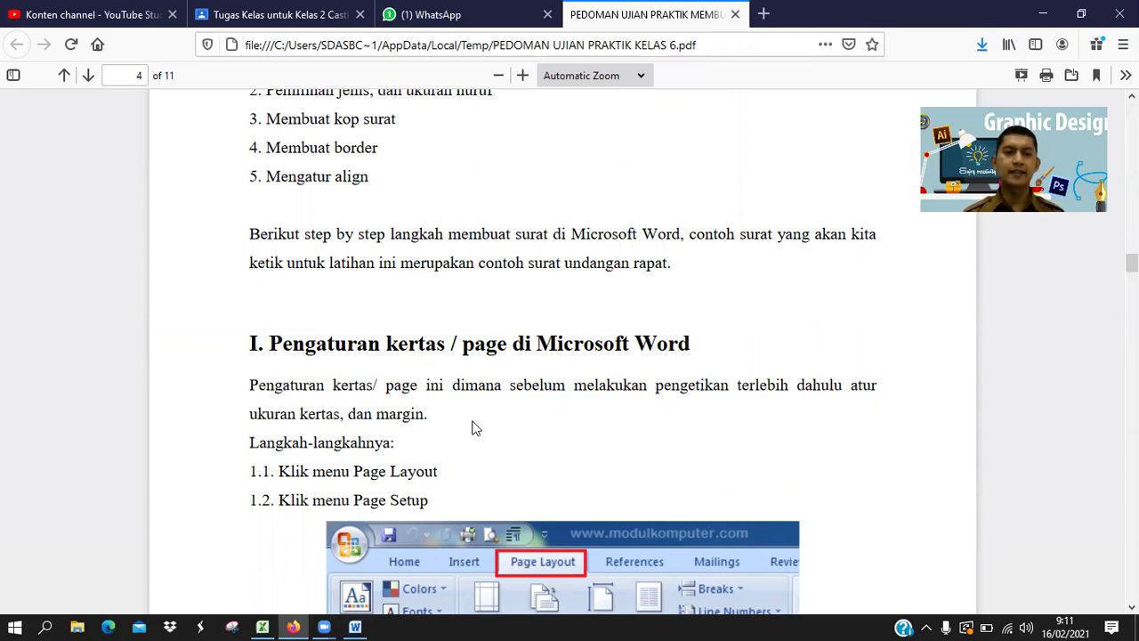
{"action": "scroll", "coordinate": [473, 428], "scroll_direction": "down", "scroll_amount": 2}
{"action": "scroll", "coordinate": [389, 510], "scroll_direction": "down", "scroll_amount": 3}
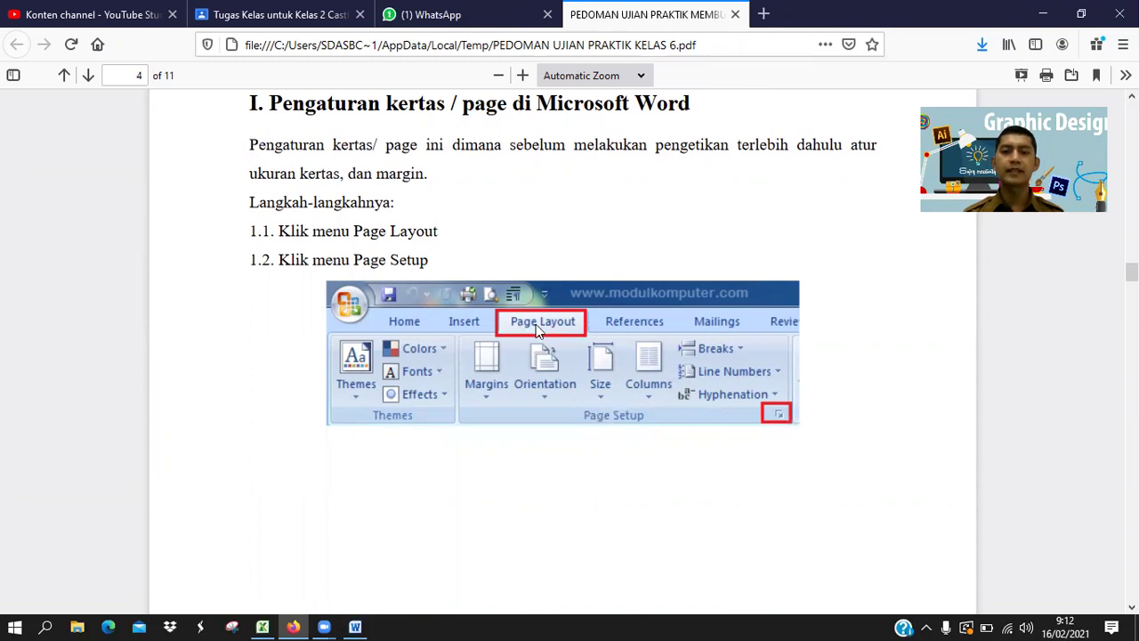
{"action": "scroll", "coordinate": [611, 442], "scroll_direction": "down", "scroll_amount": 5}
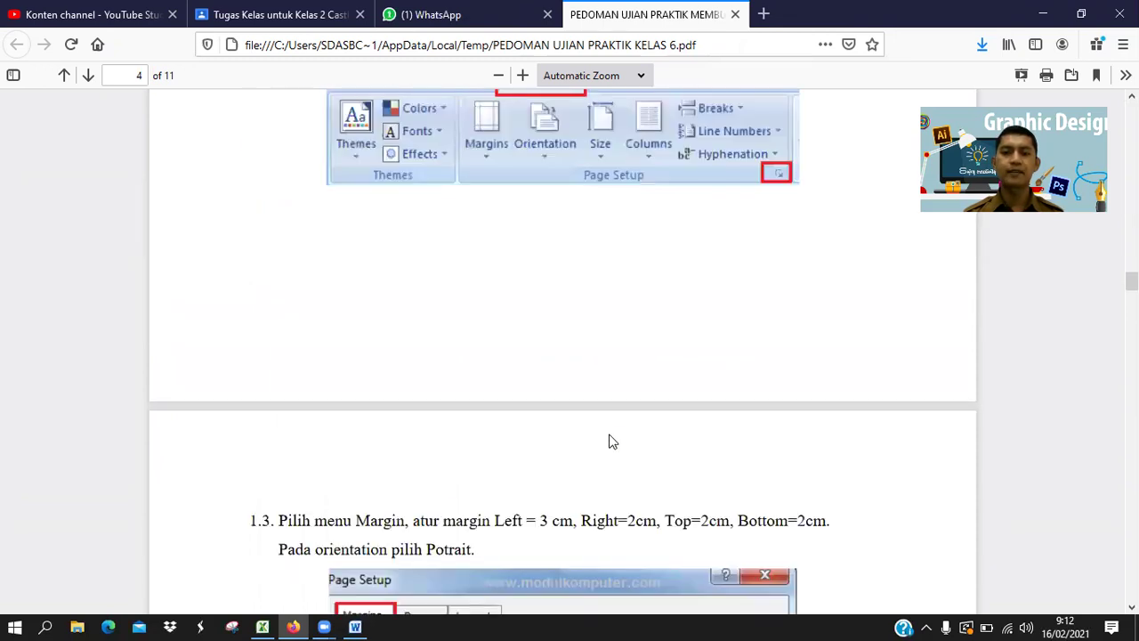
{"action": "scroll", "coordinate": [610, 442], "scroll_direction": "down", "scroll_amount": 2}
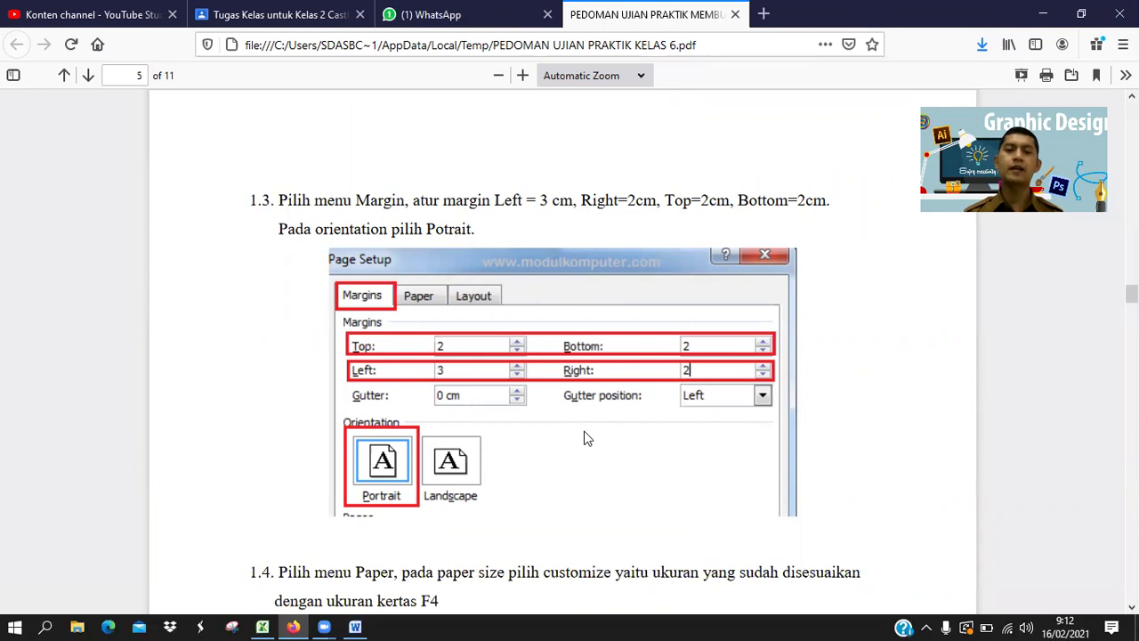
{"action": "scroll", "coordinate": [583, 440], "scroll_direction": "down", "scroll_amount": 3}
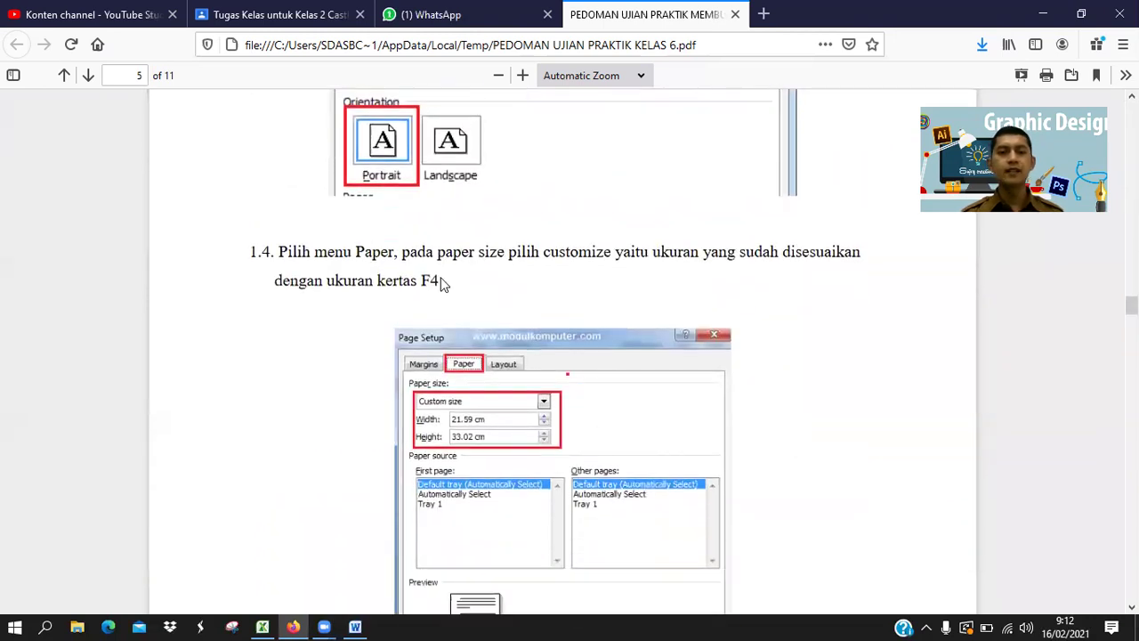
{"action": "scroll", "coordinate": [605, 353], "scroll_direction": "up", "scroll_amount": 1}
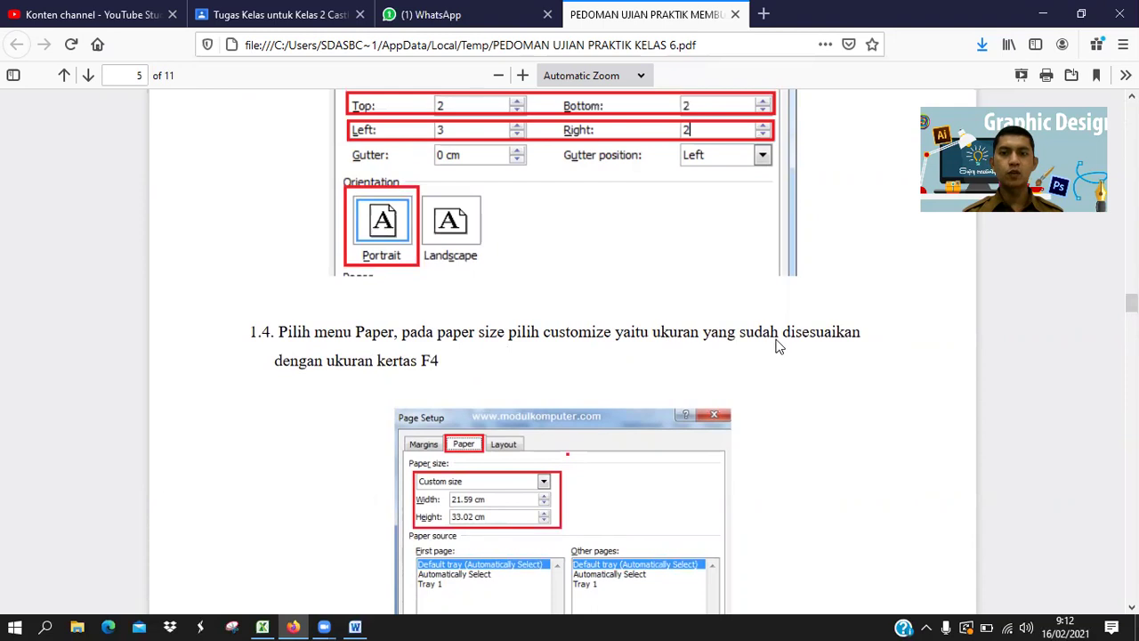
{"action": "scroll", "coordinate": [518, 342], "scroll_direction": "down", "scroll_amount": 3}
{"action": "scroll", "coordinate": [518, 346], "scroll_direction": "down", "scroll_amount": 1}
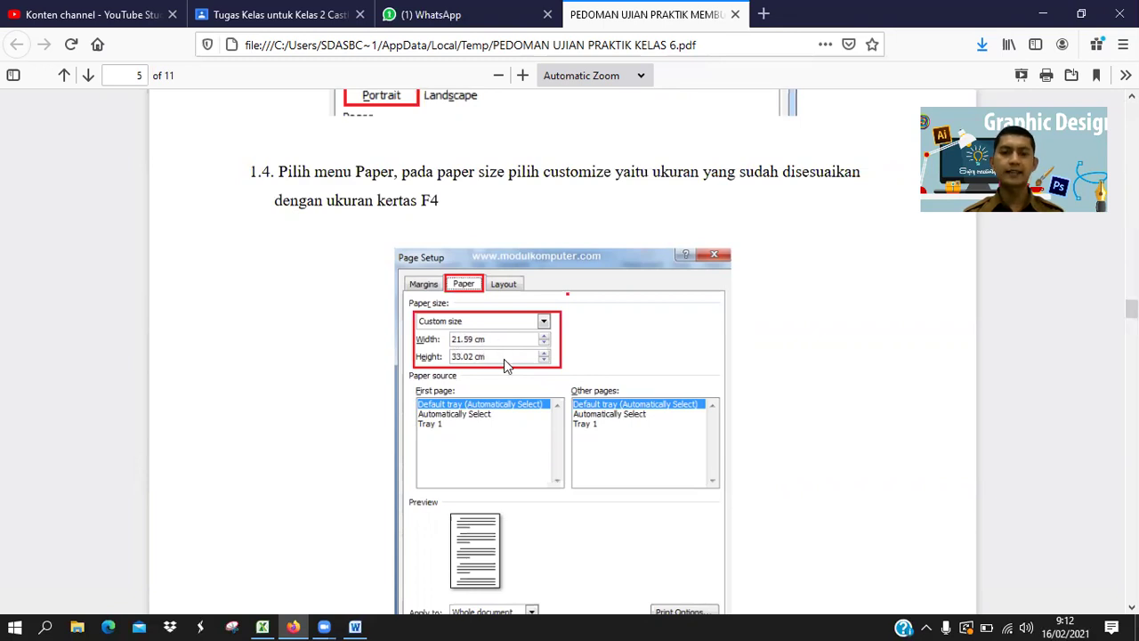
{"action": "scroll", "coordinate": [505, 392], "scroll_direction": "down", "scroll_amount": 3}
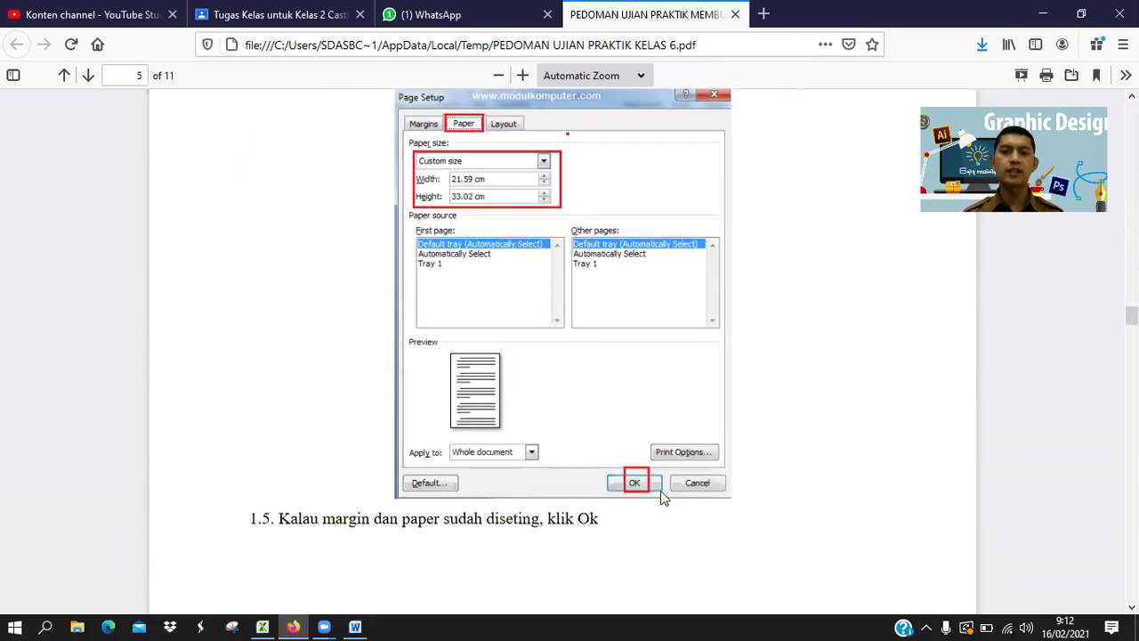
{"action": "scroll", "coordinate": [626, 481], "scroll_direction": "down", "scroll_amount": 7}
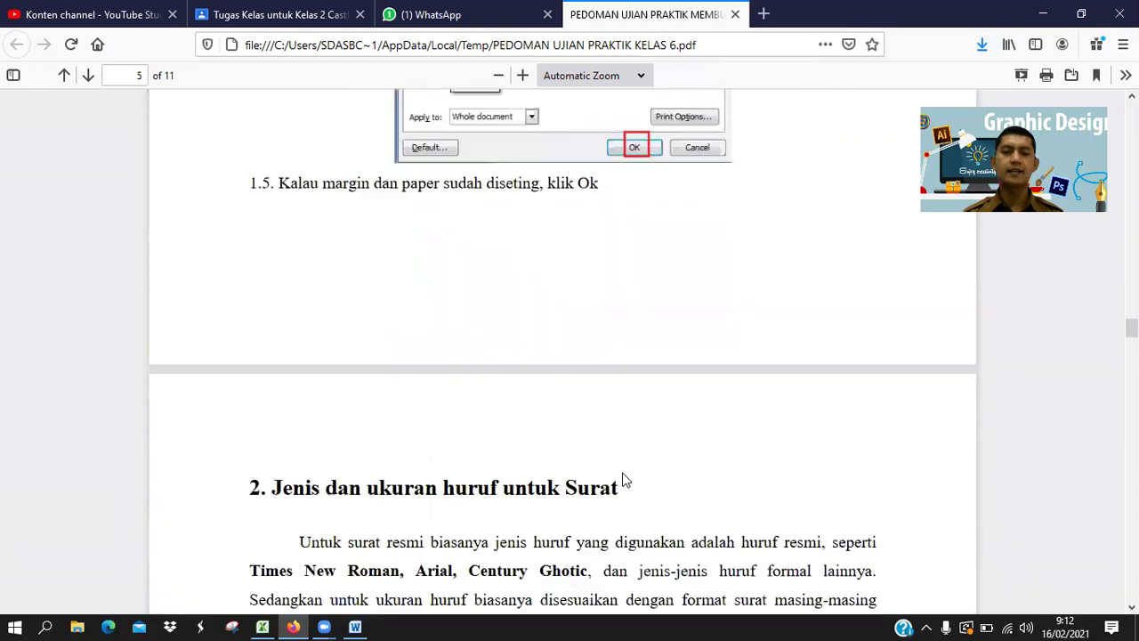
{"action": "scroll", "coordinate": [626, 481], "scroll_direction": "up", "scroll_amount": 11}
{"action": "scroll", "coordinate": [626, 480], "scroll_direction": "up", "scroll_amount": 8}
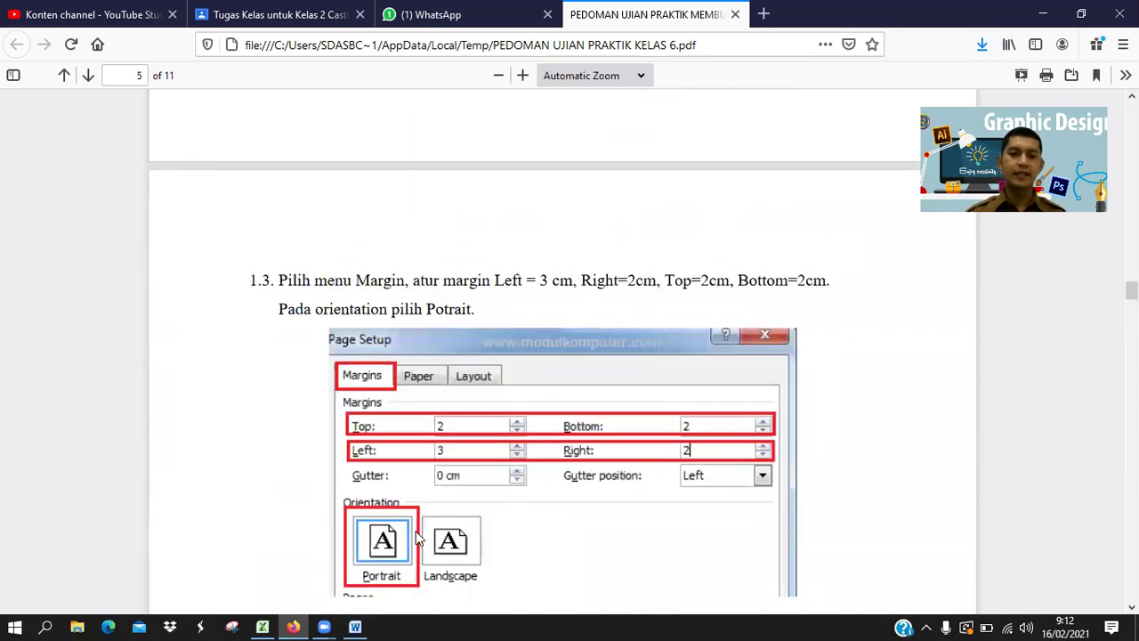
In Page Setup's Margins tab, spin margins to Top 2, Left 3, Bottom 2, Right 2 cm.
{"action": "left_click", "coordinate": [356, 626]}
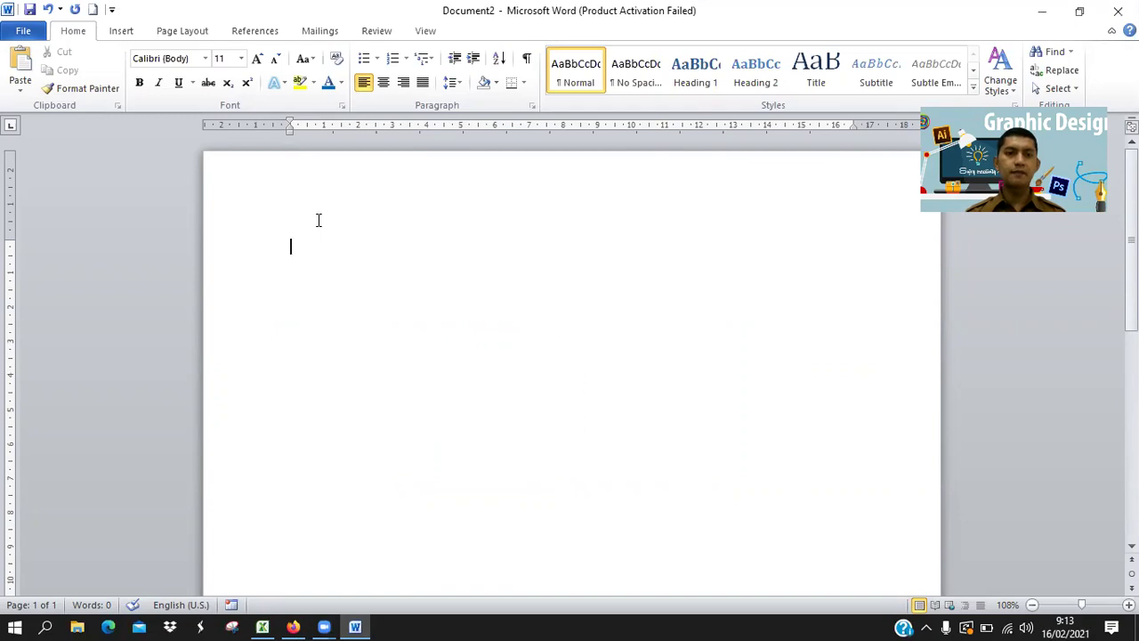
{"action": "left_click", "coordinate": [175, 32]}
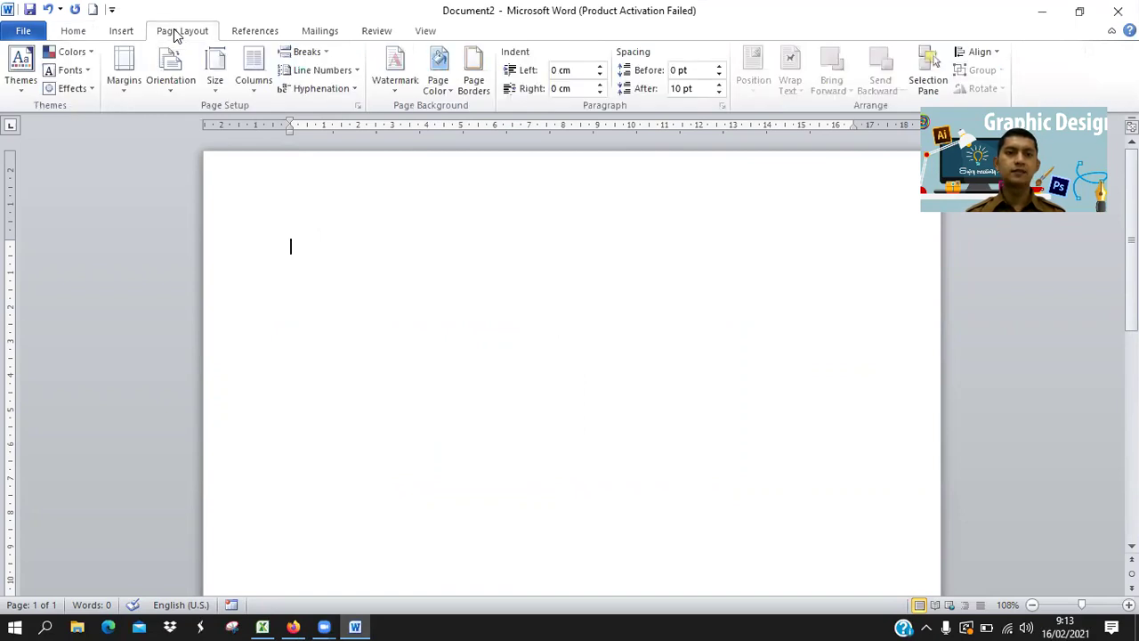
{"action": "left_click", "coordinate": [359, 107]}
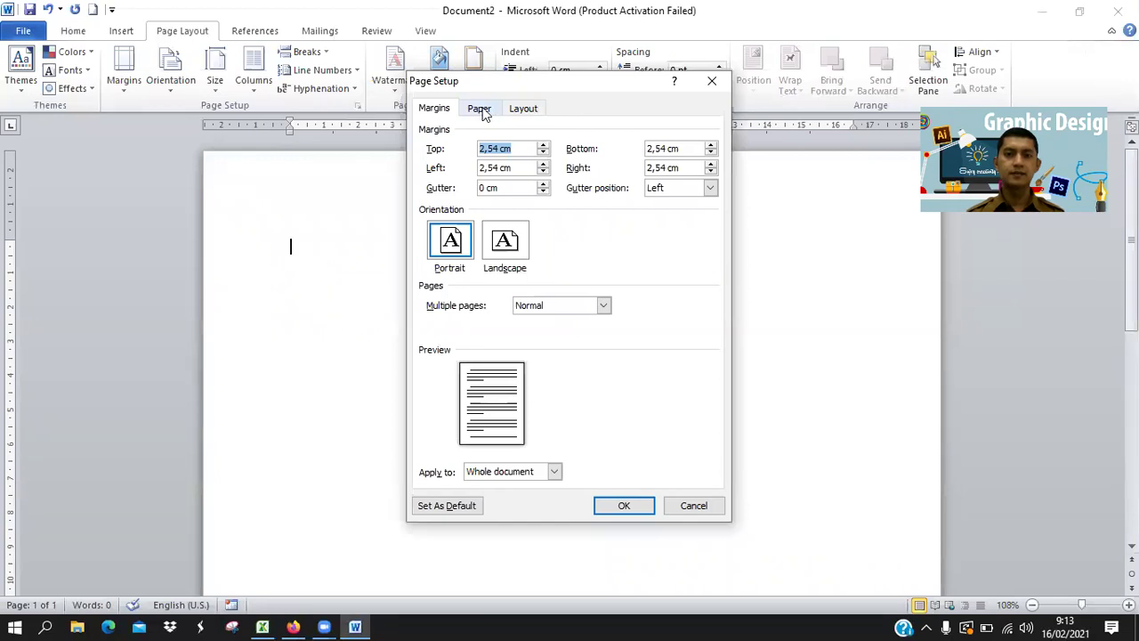
{"action": "left_click", "coordinate": [436, 110]}
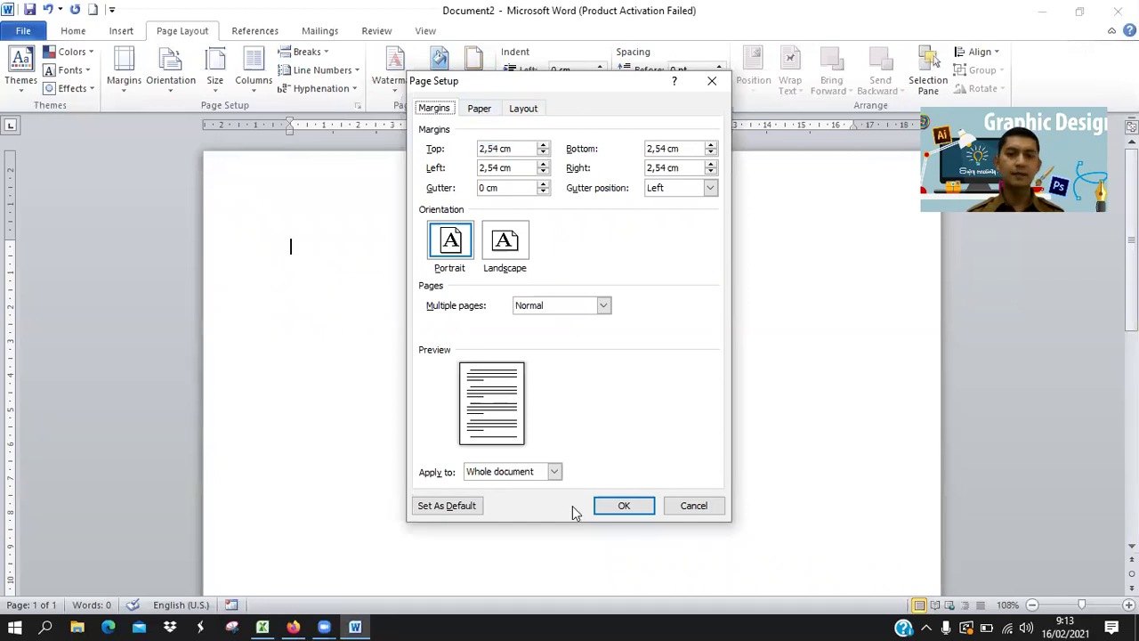
{"action": "left_click", "coordinate": [294, 626]}
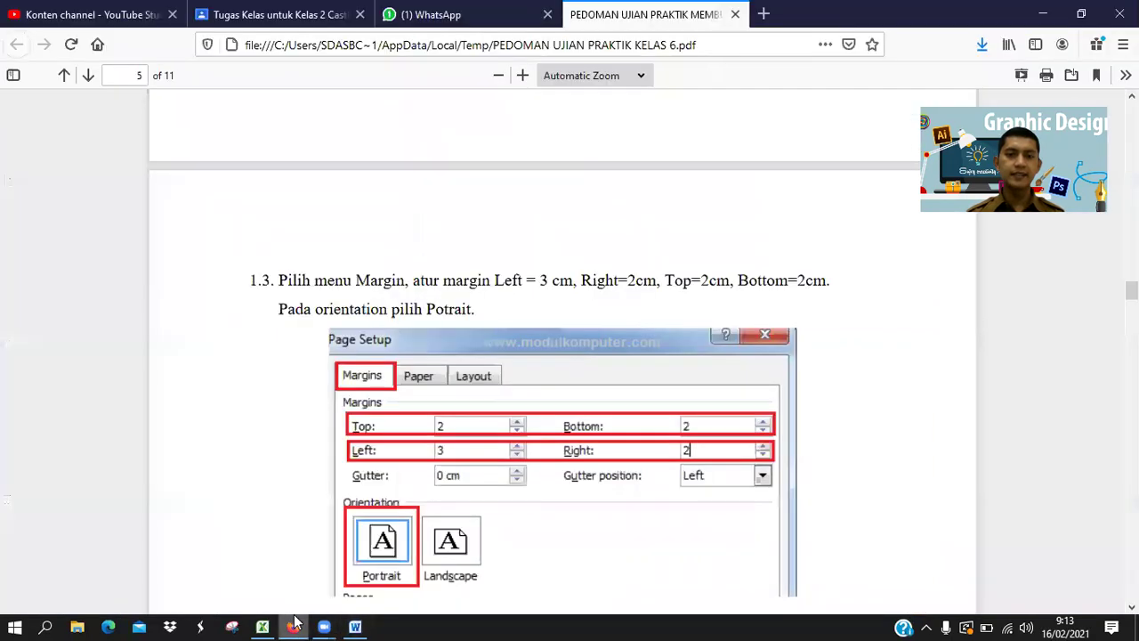
{"action": "left_click", "coordinate": [295, 626]}
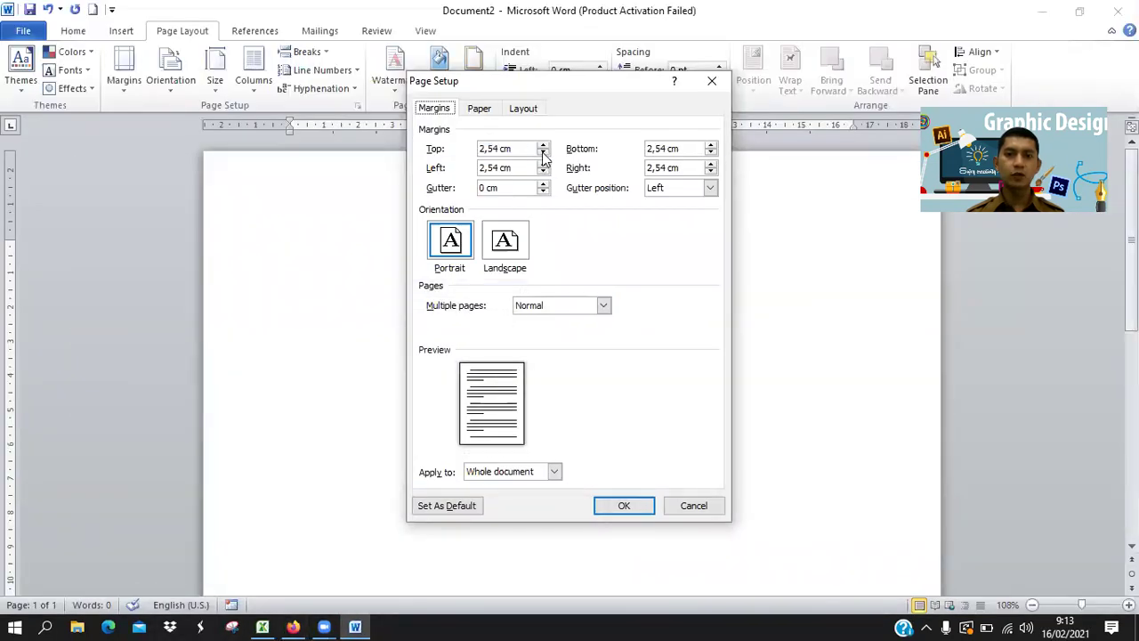
{"action": "left_click", "coordinate": [542, 154]}
{"action": "left_click", "coordinate": [542, 153]}
{"action": "left_click", "coordinate": [543, 156]}
{"action": "left_click", "coordinate": [543, 155]}
{"action": "left_click", "coordinate": [543, 165]}
{"action": "left_click", "coordinate": [543, 164]}
{"action": "left_click", "coordinate": [543, 164]}
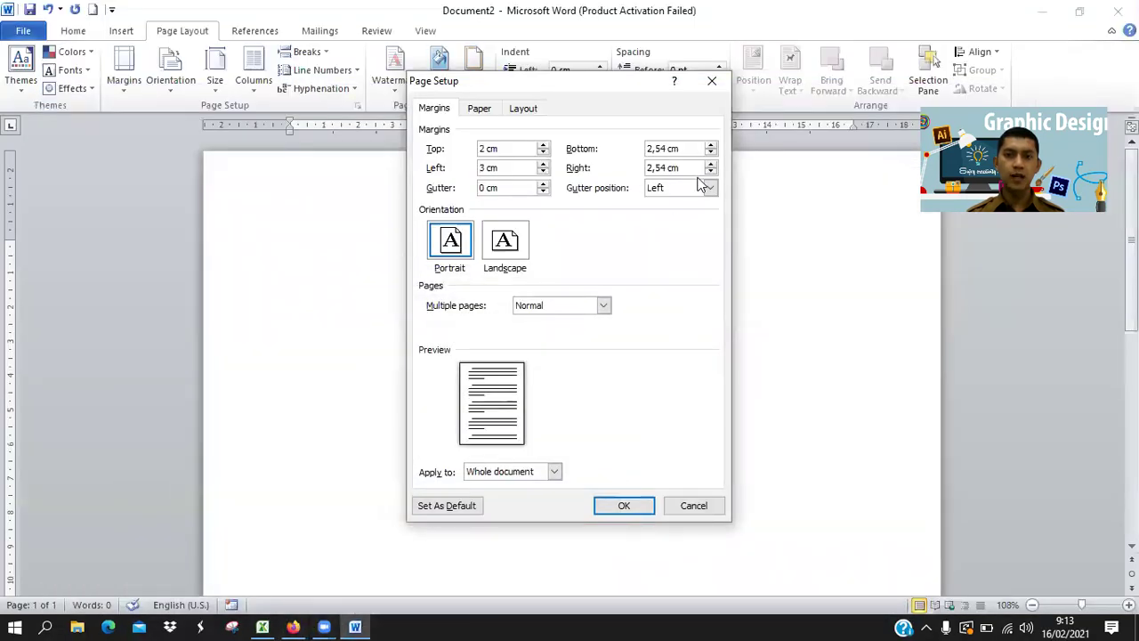
{"action": "left_click", "coordinate": [712, 153]}
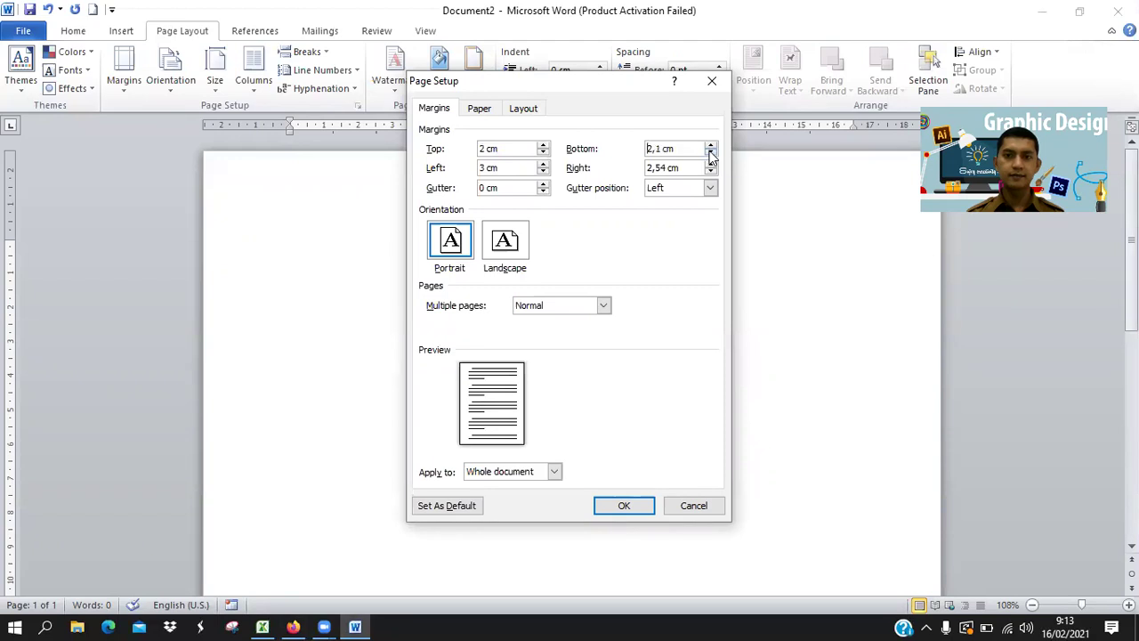
{"action": "left_click", "coordinate": [711, 173]}
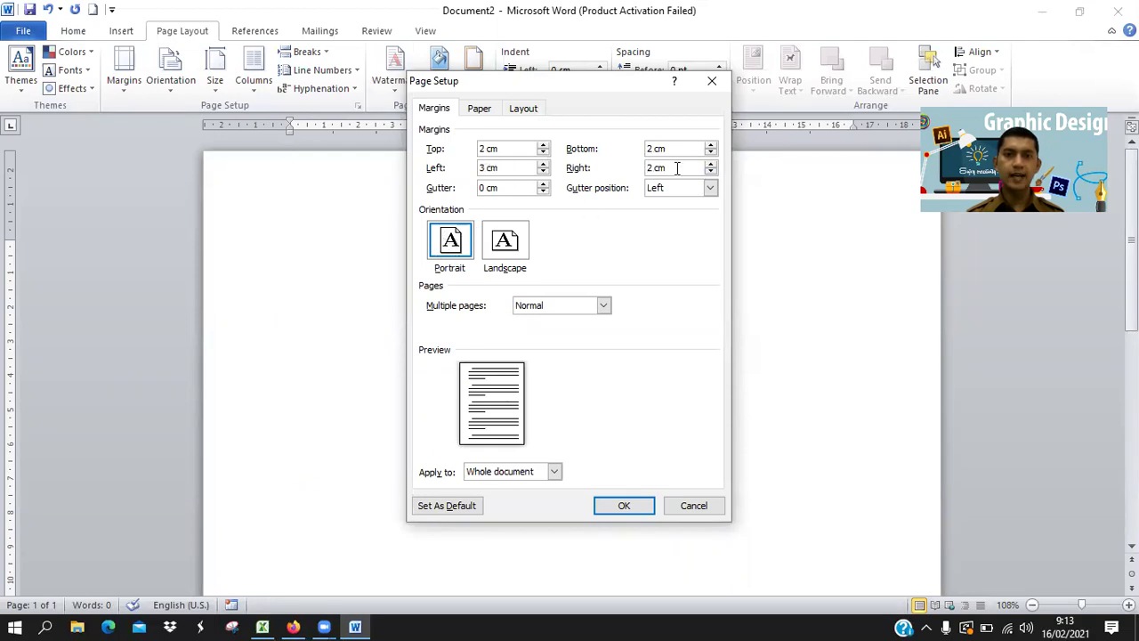
Switch the paper size to Custom, checking the guide for the required dimensions.
{"action": "left_click", "coordinate": [479, 108]}
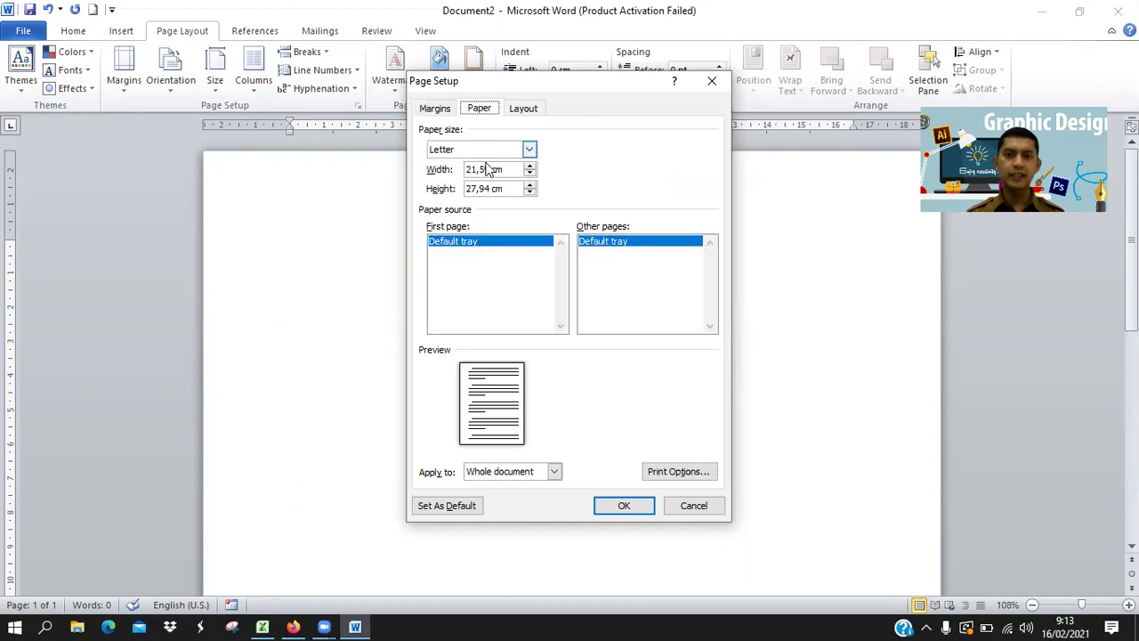
{"action": "left_click", "coordinate": [531, 149]}
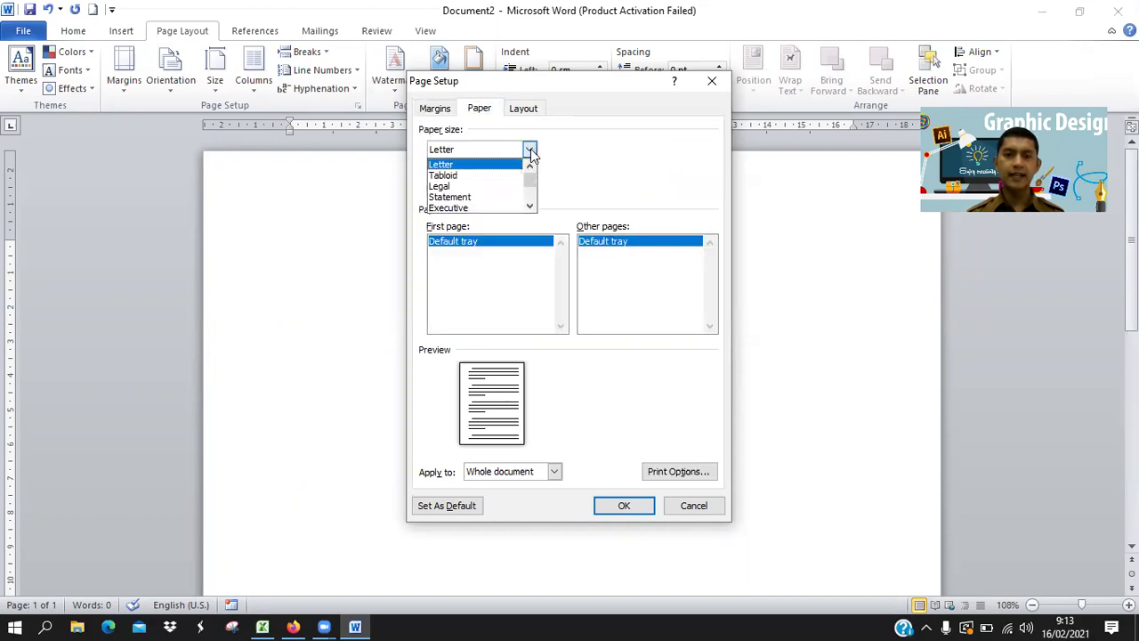
{"action": "scroll", "coordinate": [521, 187], "scroll_direction": "down", "scroll_amount": 2}
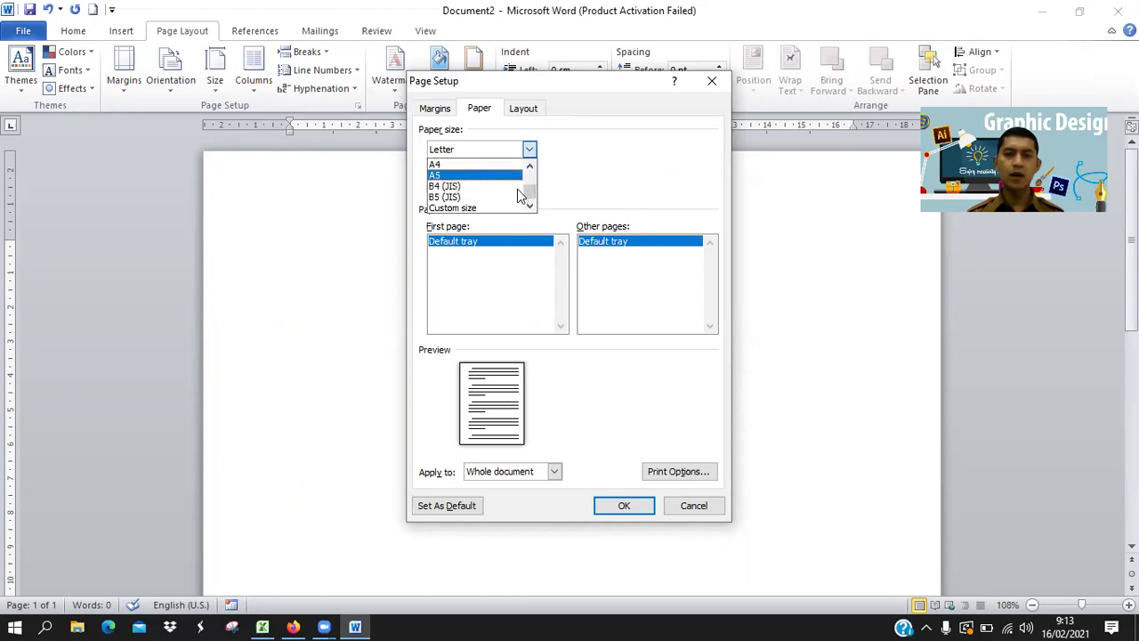
{"action": "left_click", "coordinate": [479, 207]}
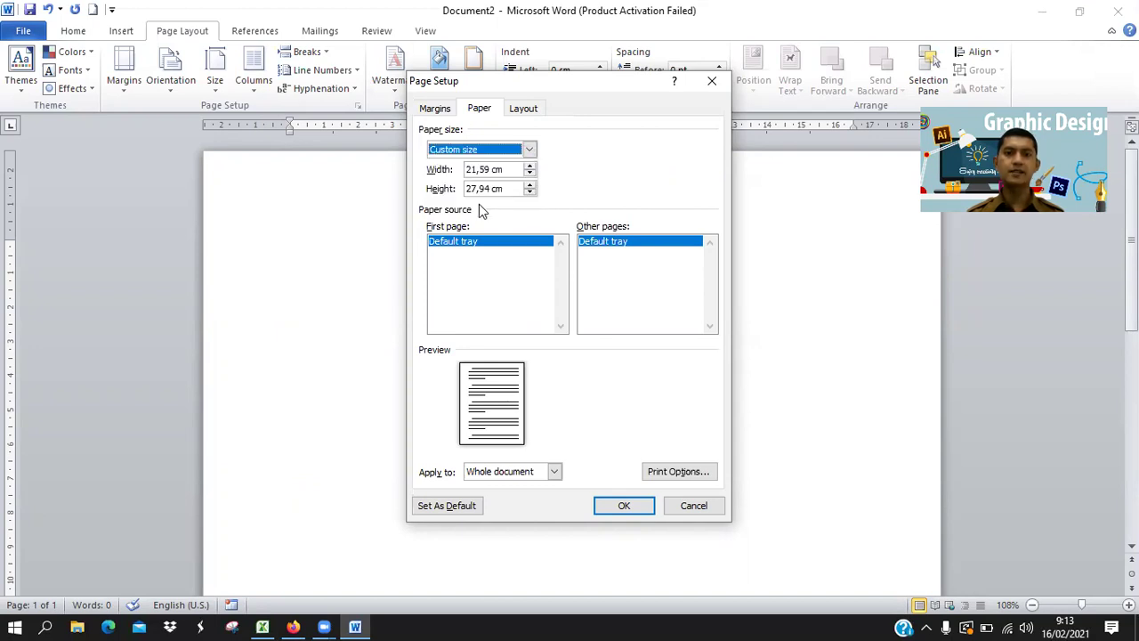
{"action": "left_click", "coordinate": [294, 627]}
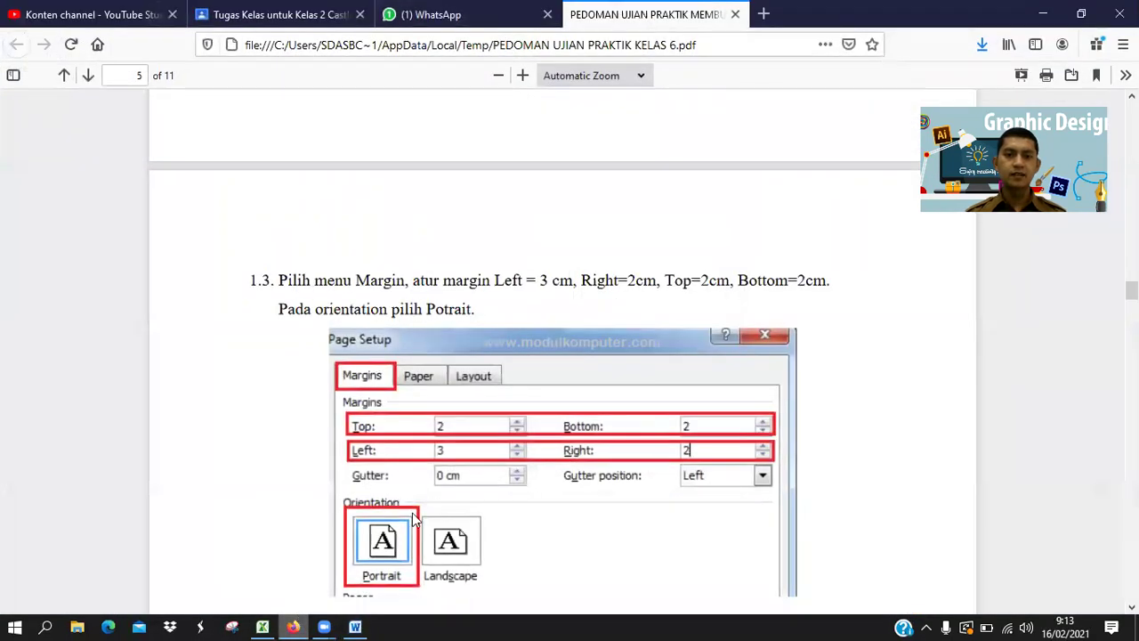
{"action": "scroll", "coordinate": [454, 468], "scroll_direction": "down", "scroll_amount": 5}
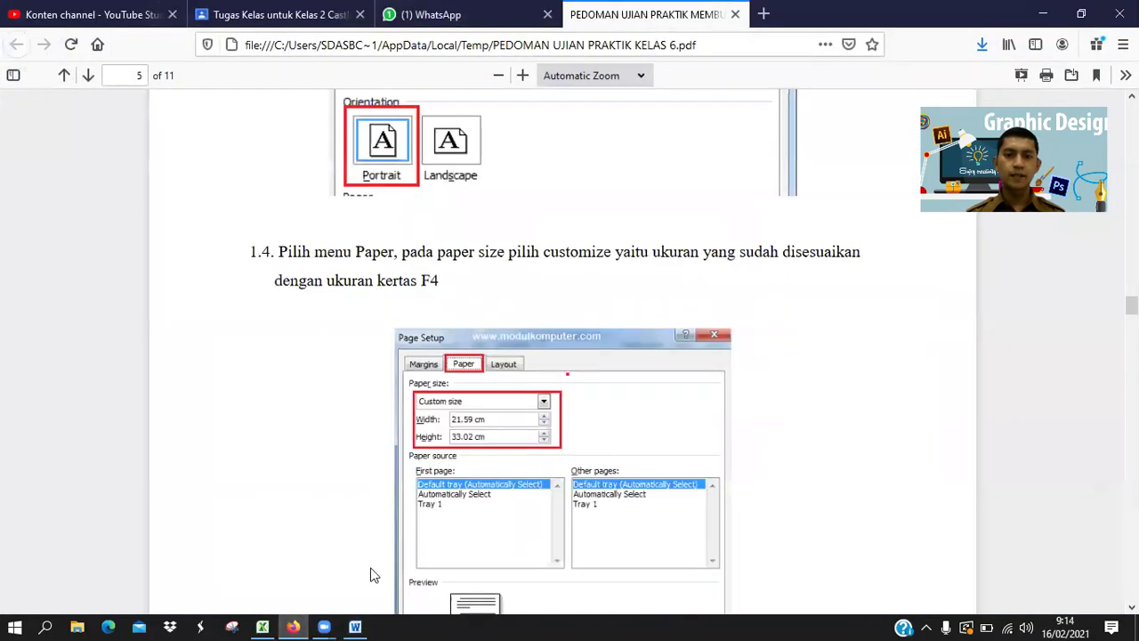
{"action": "left_click", "coordinate": [355, 626]}
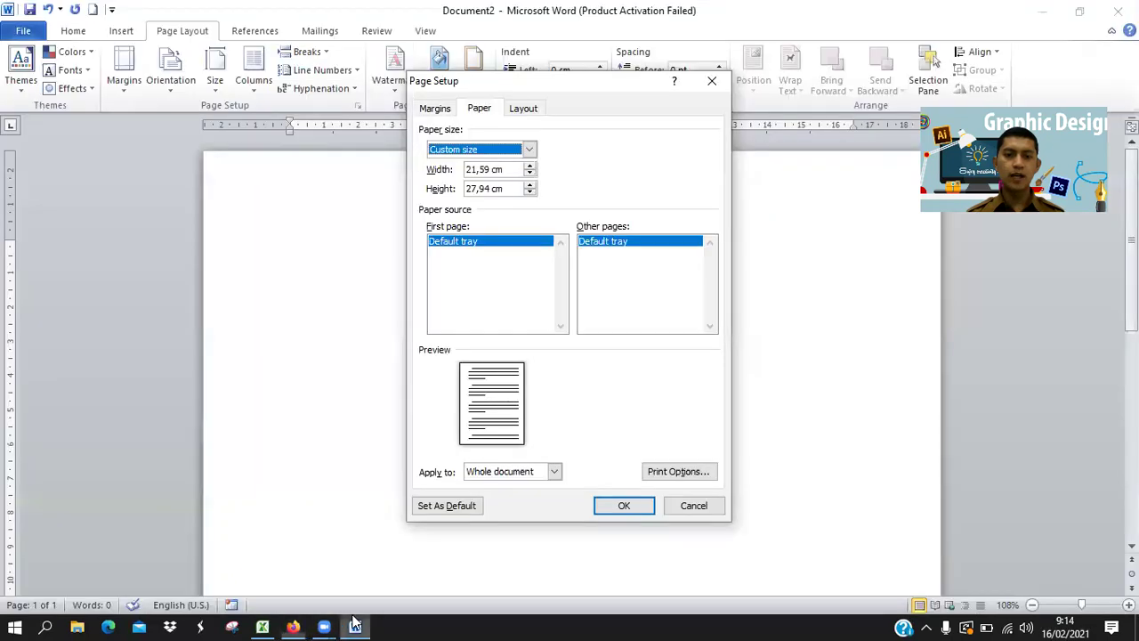
Raise the page height from 27,94 cm to 33,2 cm, keeping the 21,59 cm width.
{"action": "left_click", "coordinate": [530, 184]}
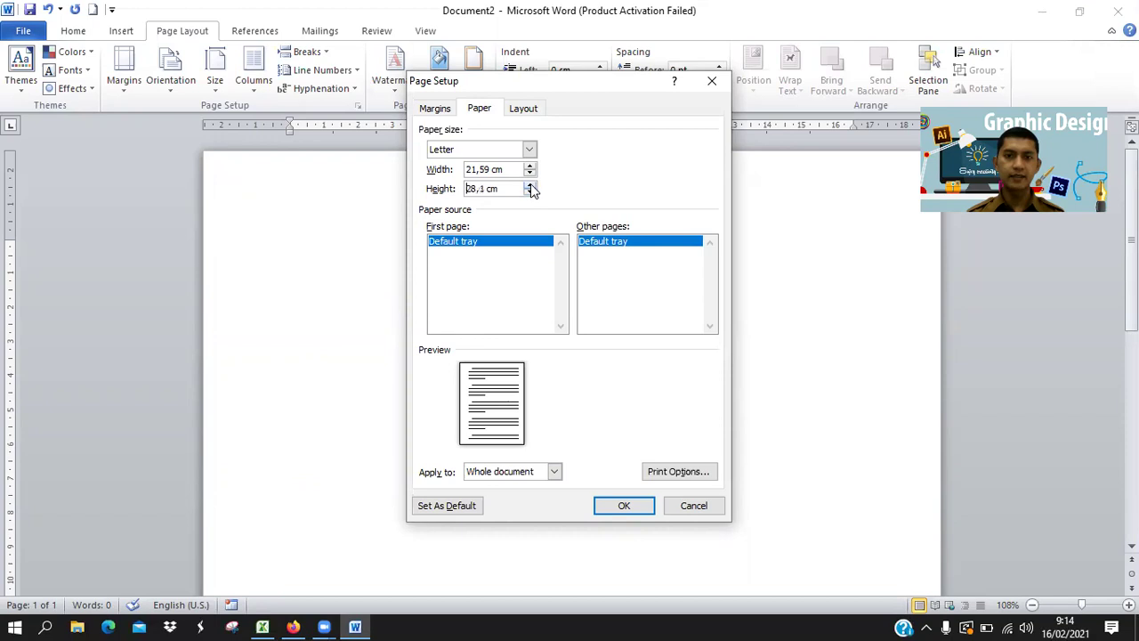
{"action": "left_click", "coordinate": [530, 184]}
{"action": "left_click", "coordinate": [531, 184]}
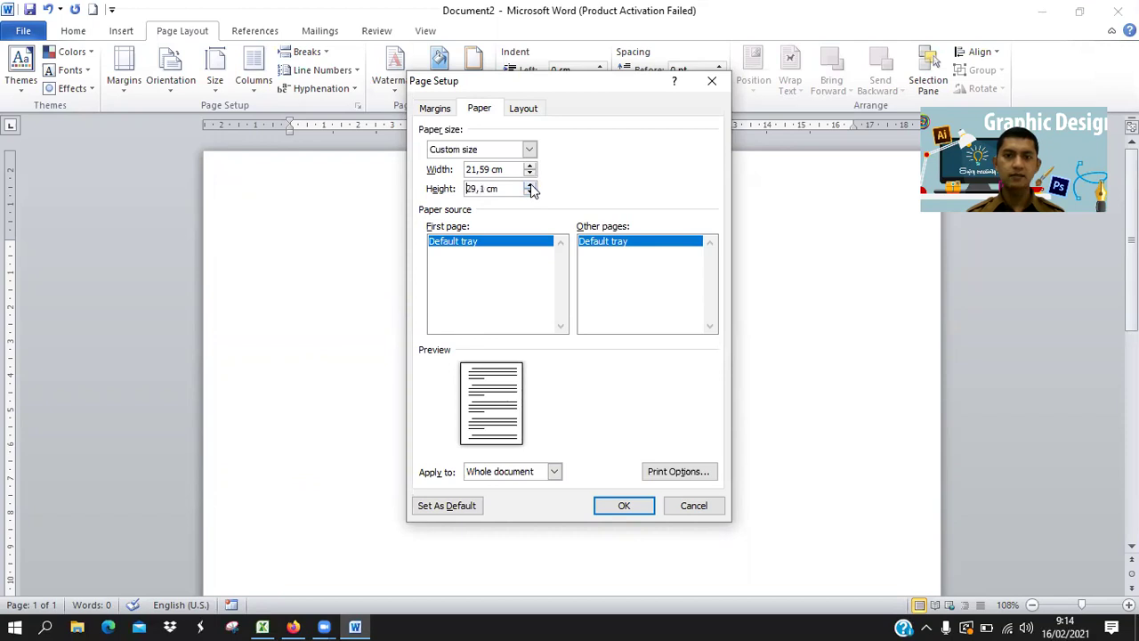
{"action": "left_click", "coordinate": [530, 184]}
{"action": "left_click", "coordinate": [530, 184]}
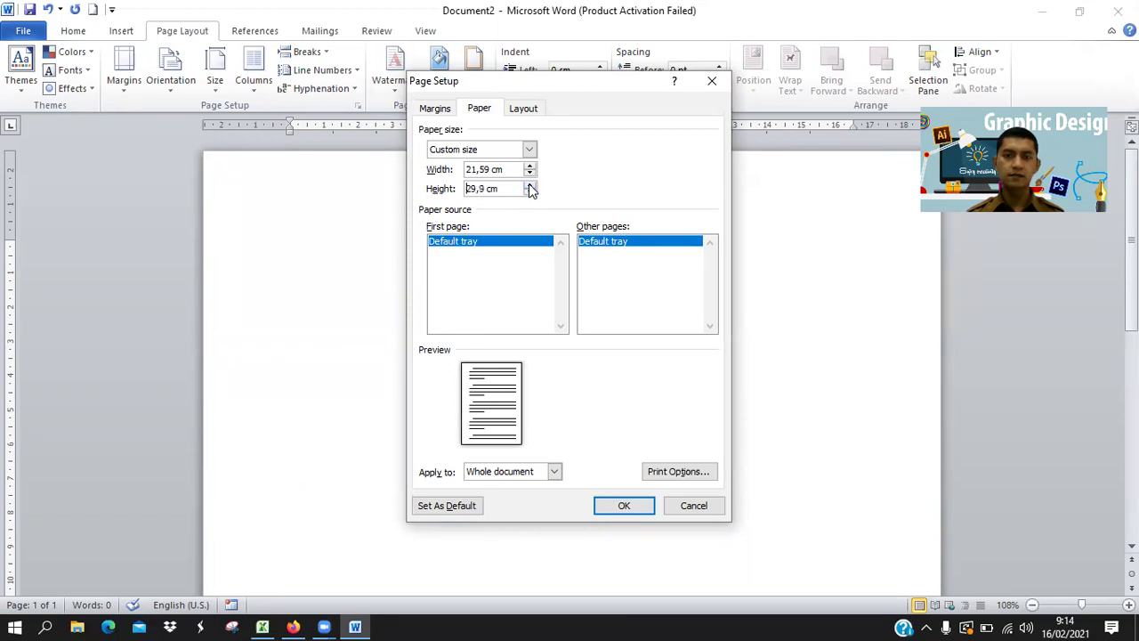
{"action": "left_click", "coordinate": [530, 185]}
{"action": "left_click", "coordinate": [530, 185]}
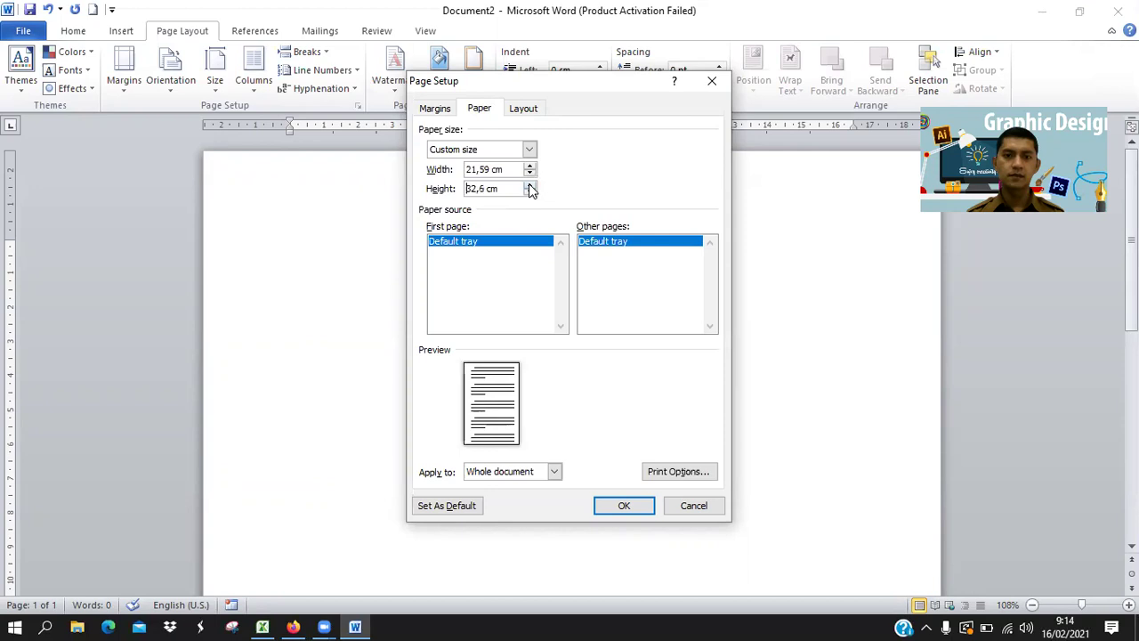
{"action": "left_click", "coordinate": [531, 185]}
{"action": "left_click", "coordinate": [530, 186]}
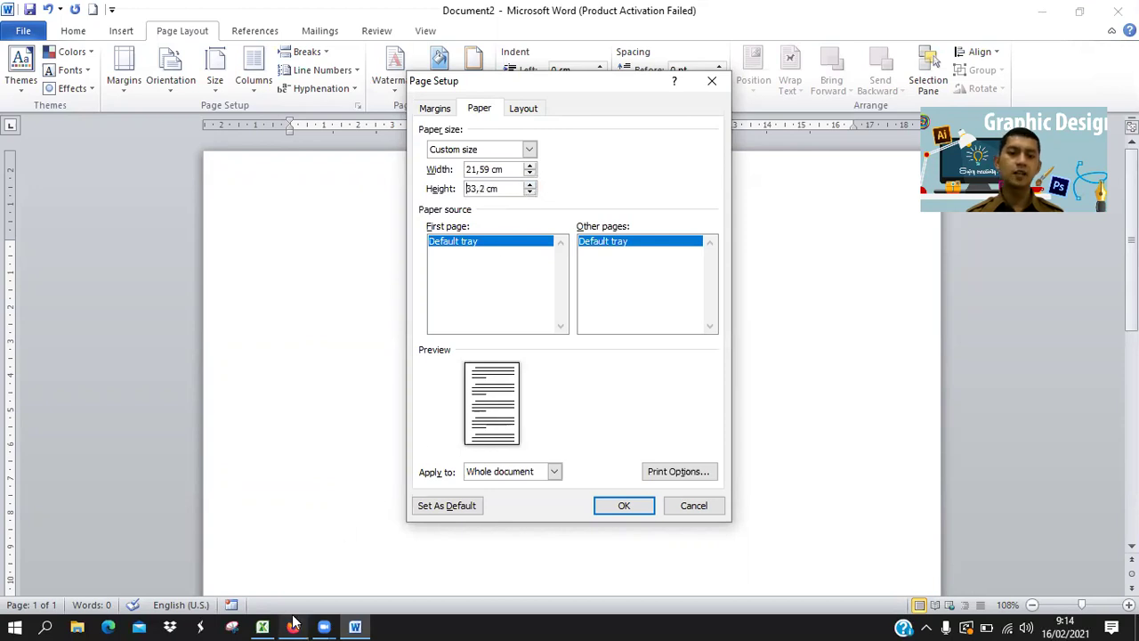
{"action": "left_click", "coordinate": [294, 624]}
{"action": "left_click", "coordinate": [294, 624]}
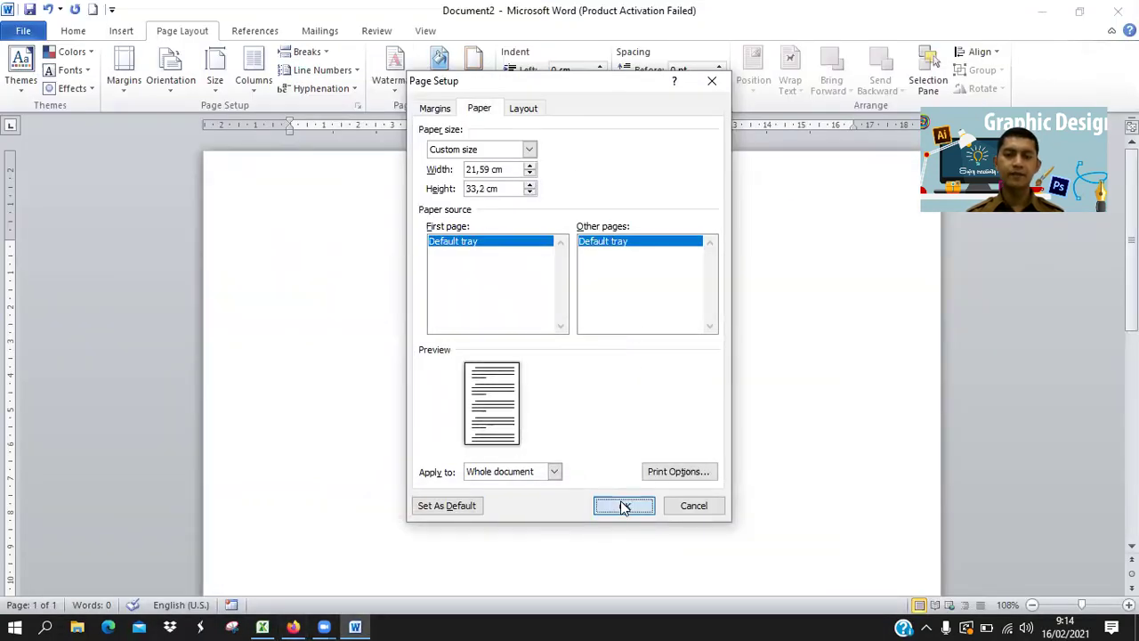
Confirm the 21,59 × 33,2 cm page setup.
{"action": "key", "text": "Return"}
{"action": "scroll", "coordinate": [662, 371], "scroll_direction": "down", "scroll_amount": 10}
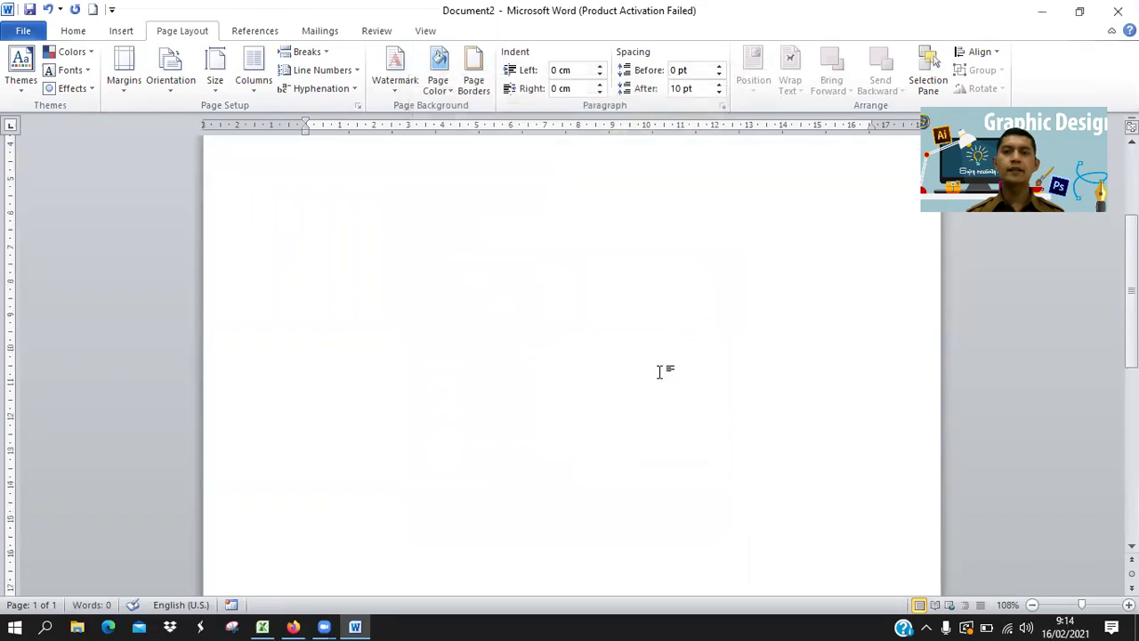
{"action": "scroll", "coordinate": [659, 369], "scroll_direction": "up", "scroll_amount": 10}
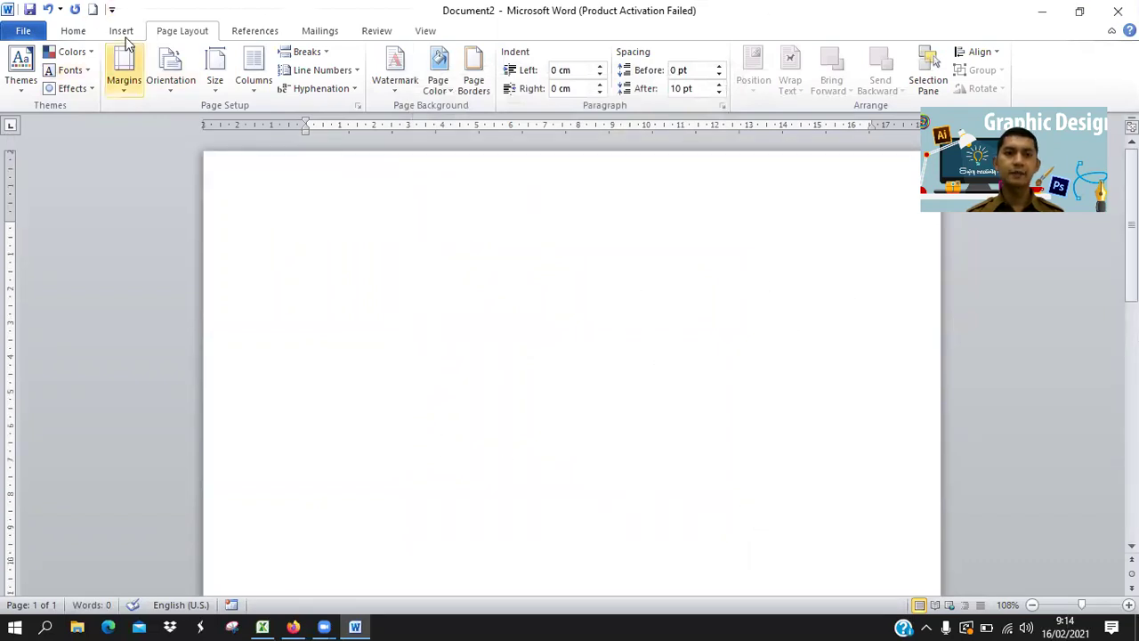
Check the page in Print preview, then bring up the guide's section 2 on Times New Roman 12.
{"action": "left_click", "coordinate": [23, 32]}
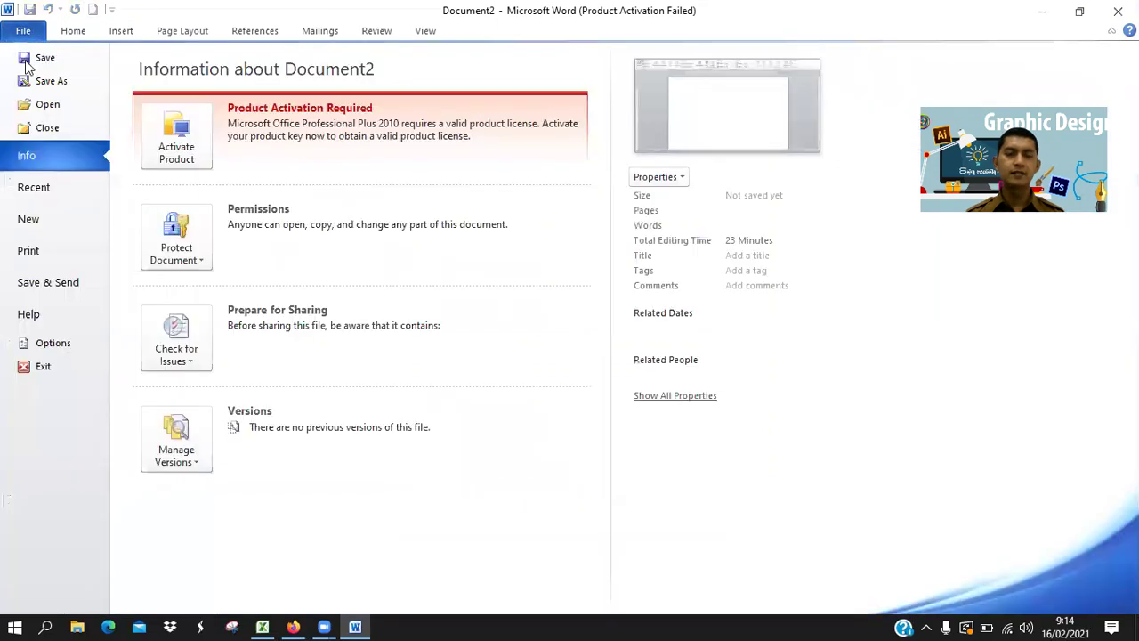
{"action": "left_click", "coordinate": [29, 255]}
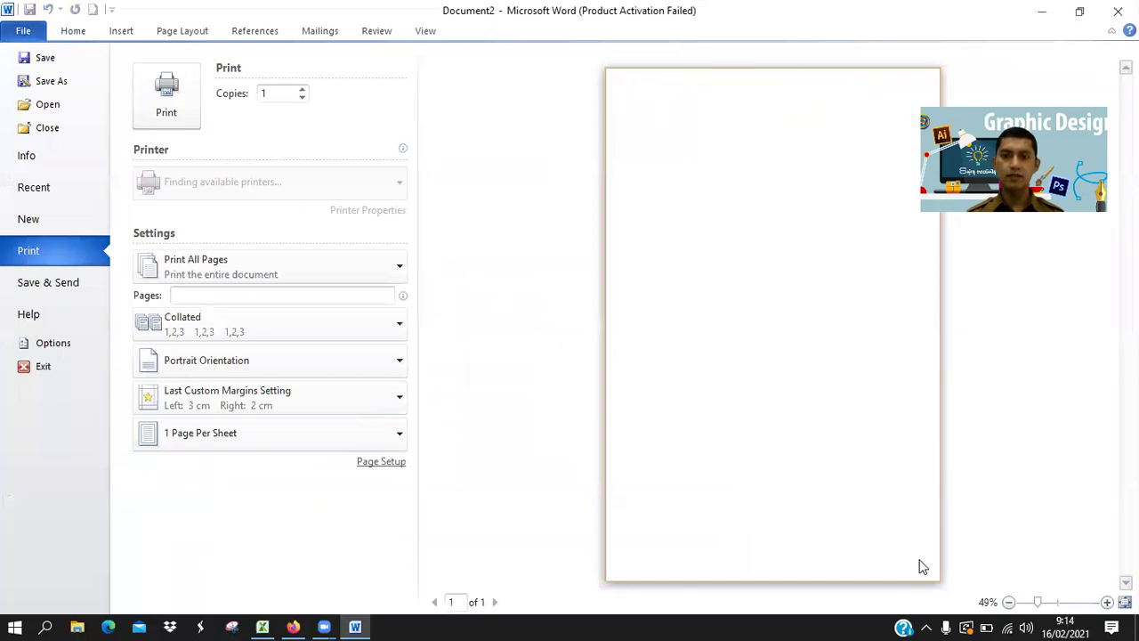
{"action": "left_click", "coordinate": [74, 32]}
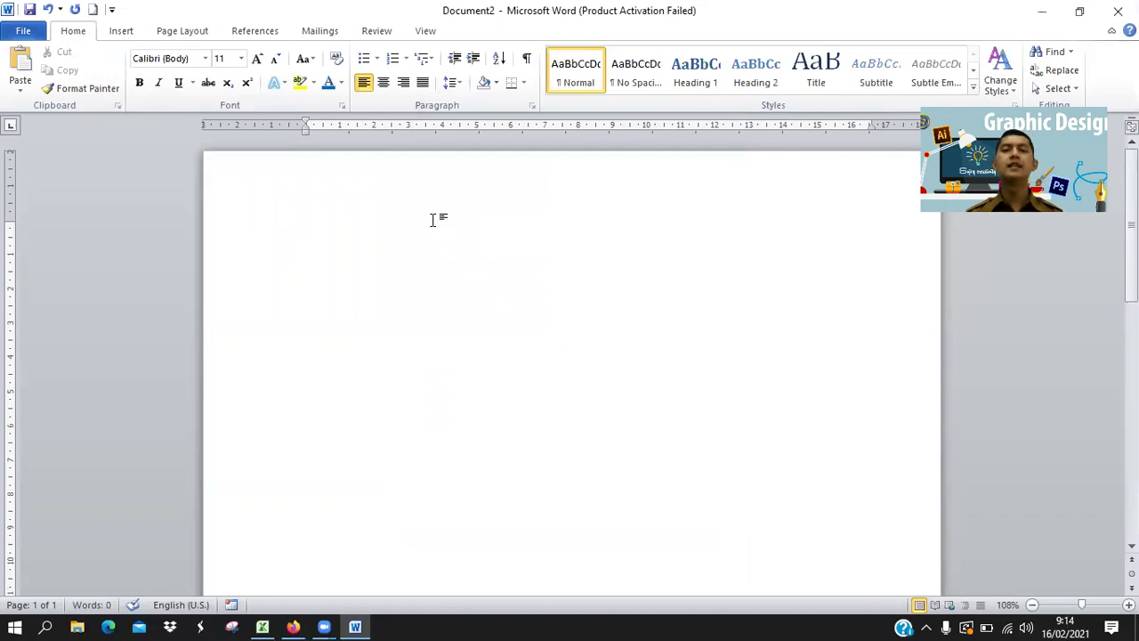
{"action": "left_click", "coordinate": [295, 626]}
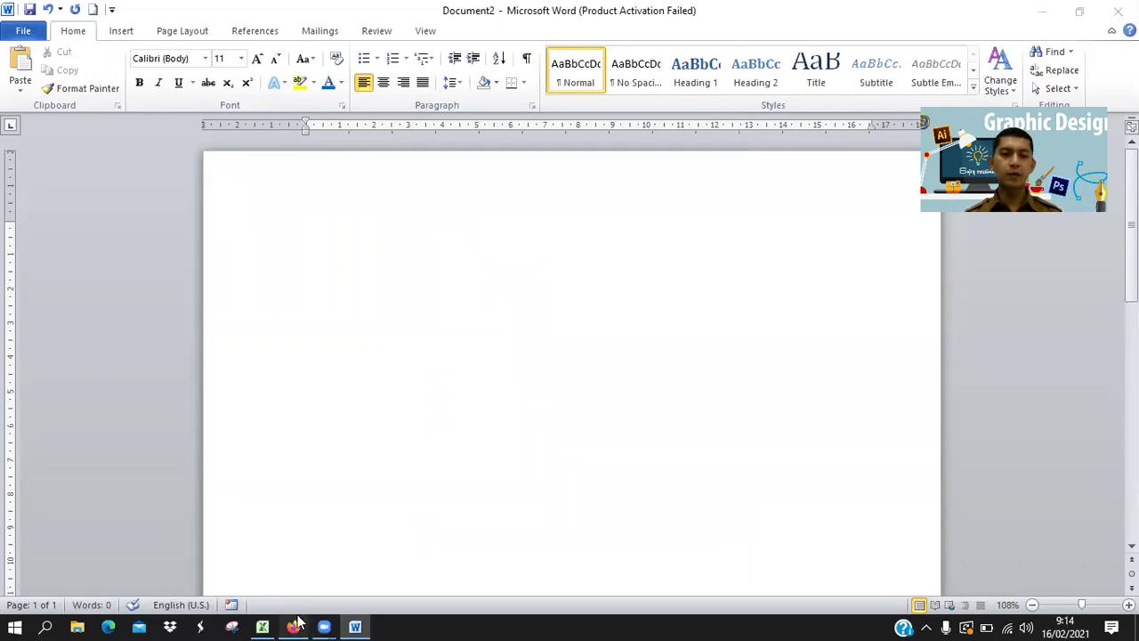
{"action": "scroll", "coordinate": [659, 484], "scroll_direction": "down", "scroll_amount": 10}
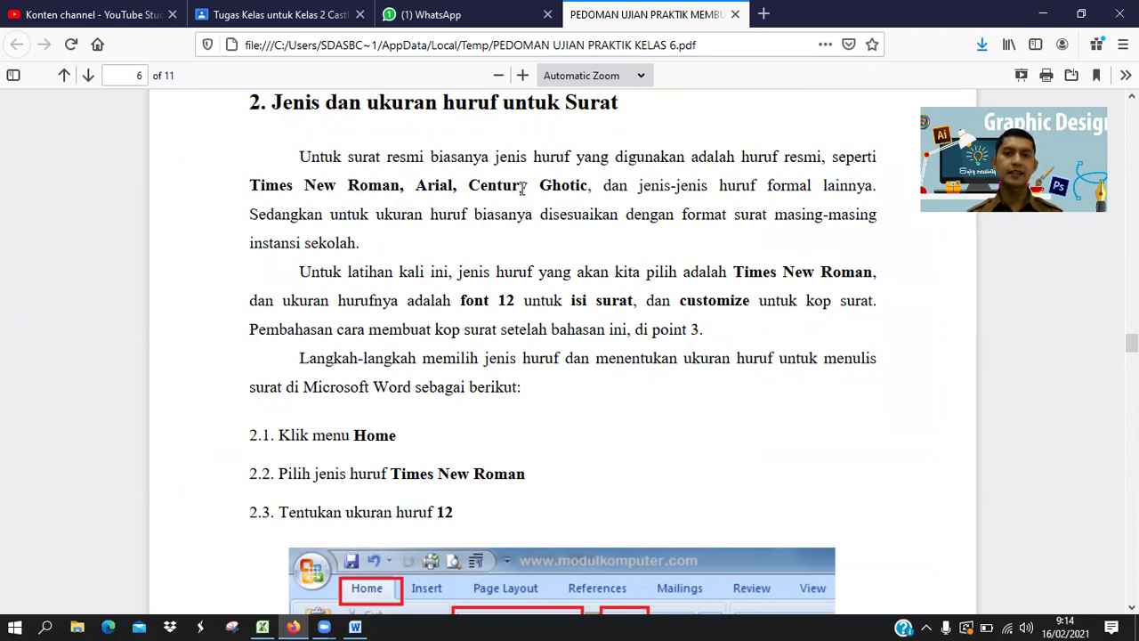
Highlight 'Times New Roman' in the guide and read through section 2's font steps 2.1–2.3.
{"action": "left_click_drag", "start_coordinate": [252, 183], "coordinate": [406, 189]}
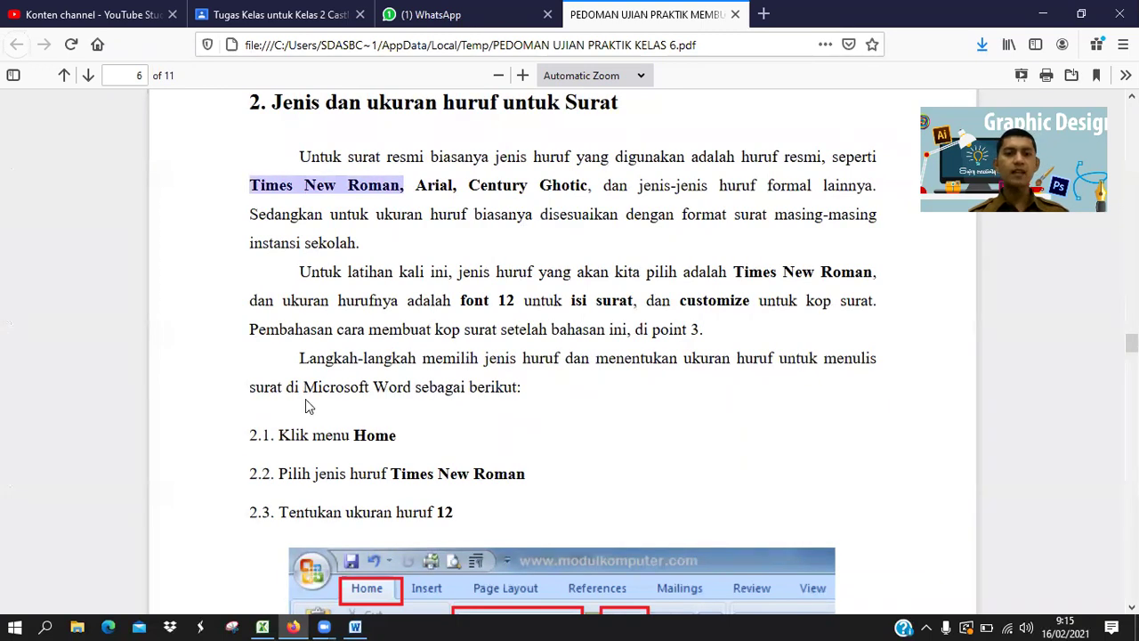
{"action": "scroll", "coordinate": [356, 436], "scroll_direction": "down", "scroll_amount": 2}
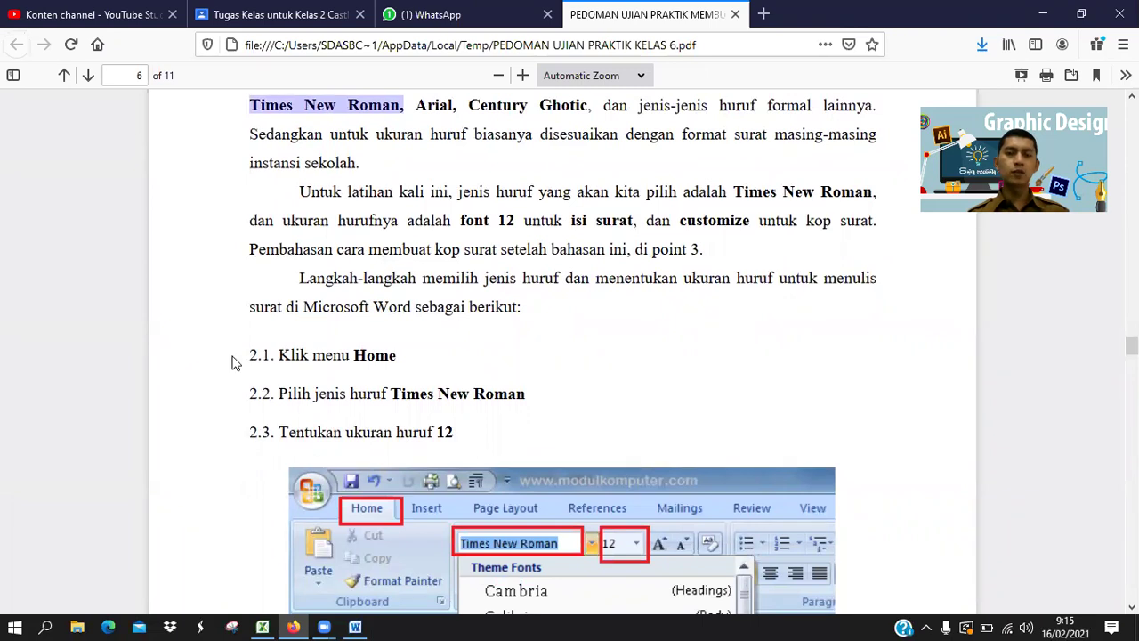
{"action": "scroll", "coordinate": [487, 334], "scroll_direction": "down", "scroll_amount": 5}
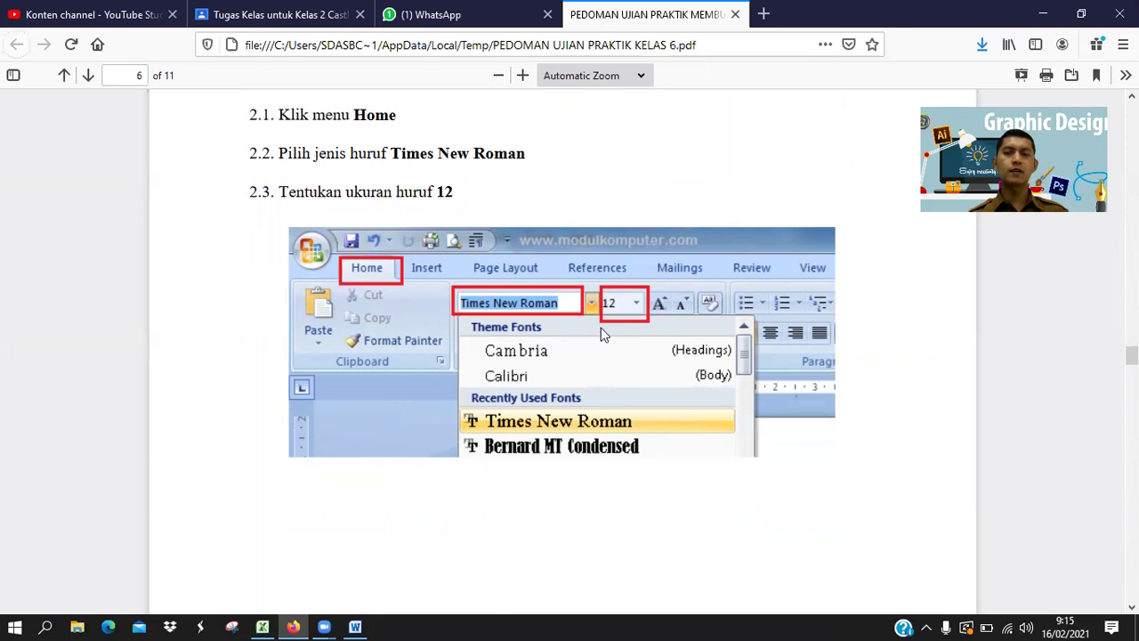
{"action": "scroll", "coordinate": [612, 320], "scroll_direction": "down", "scroll_amount": 10}
{"action": "scroll", "coordinate": [612, 320], "scroll_direction": "up", "scroll_amount": 8}
Read the guide's letterhead steps 3.1–3.5 on page 7, then return to the Word document.
{"action": "scroll", "coordinate": [430, 286], "scroll_direction": "down", "scroll_amount": 1}
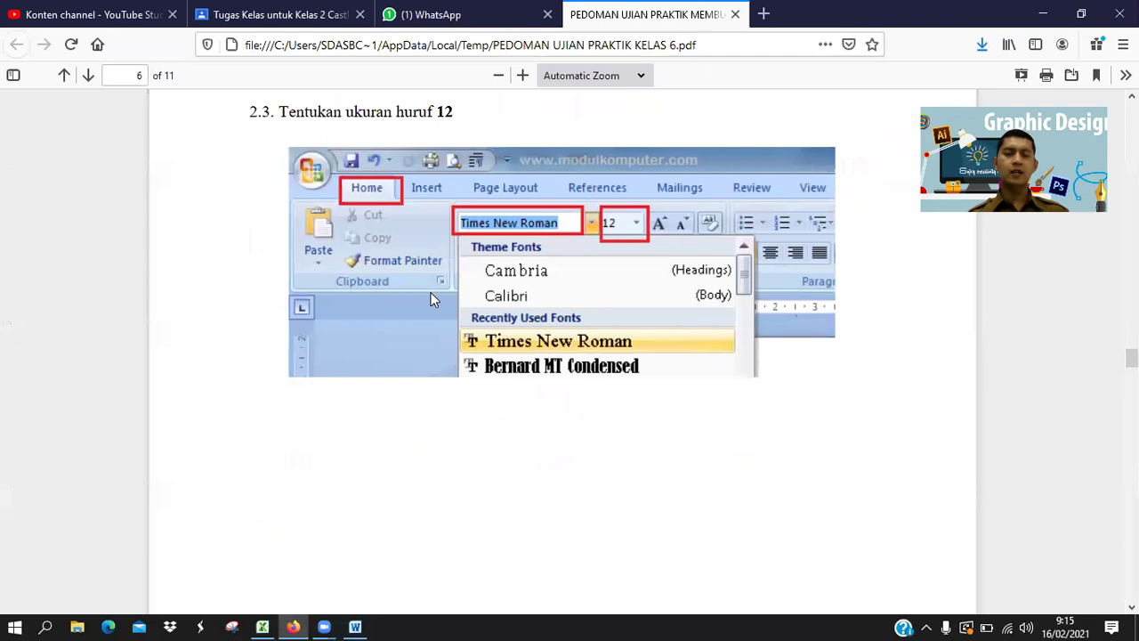
{"action": "scroll", "coordinate": [430, 299], "scroll_direction": "down", "scroll_amount": 10}
{"action": "scroll", "coordinate": [461, 272], "scroll_direction": "up", "scroll_amount": 3}
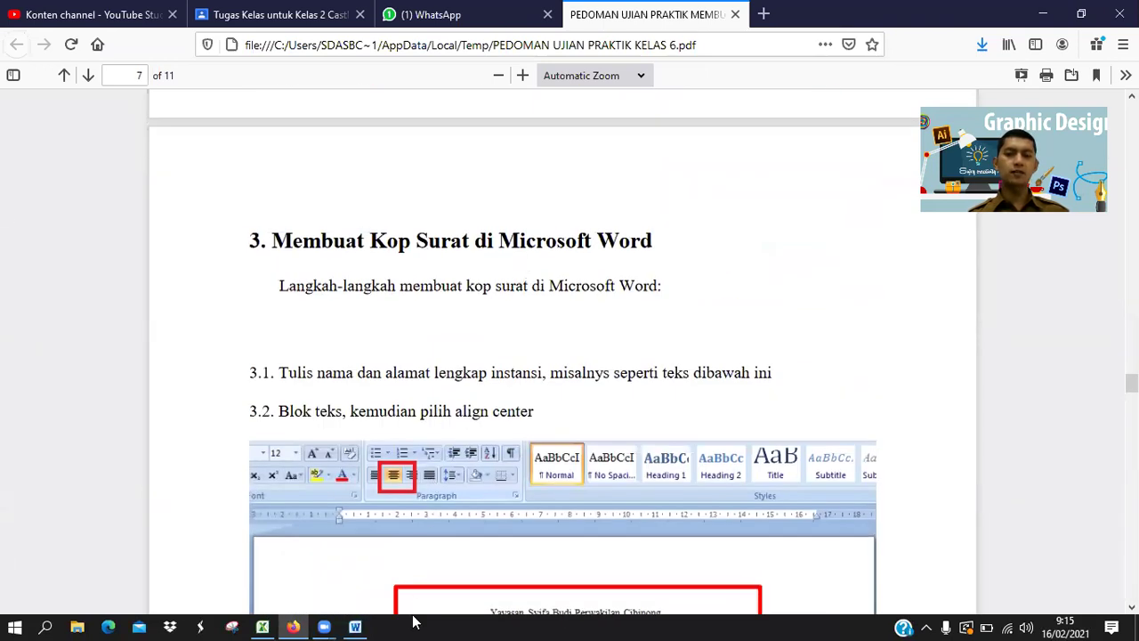
{"action": "scroll", "coordinate": [388, 363], "scroll_direction": "down", "scroll_amount": 5}
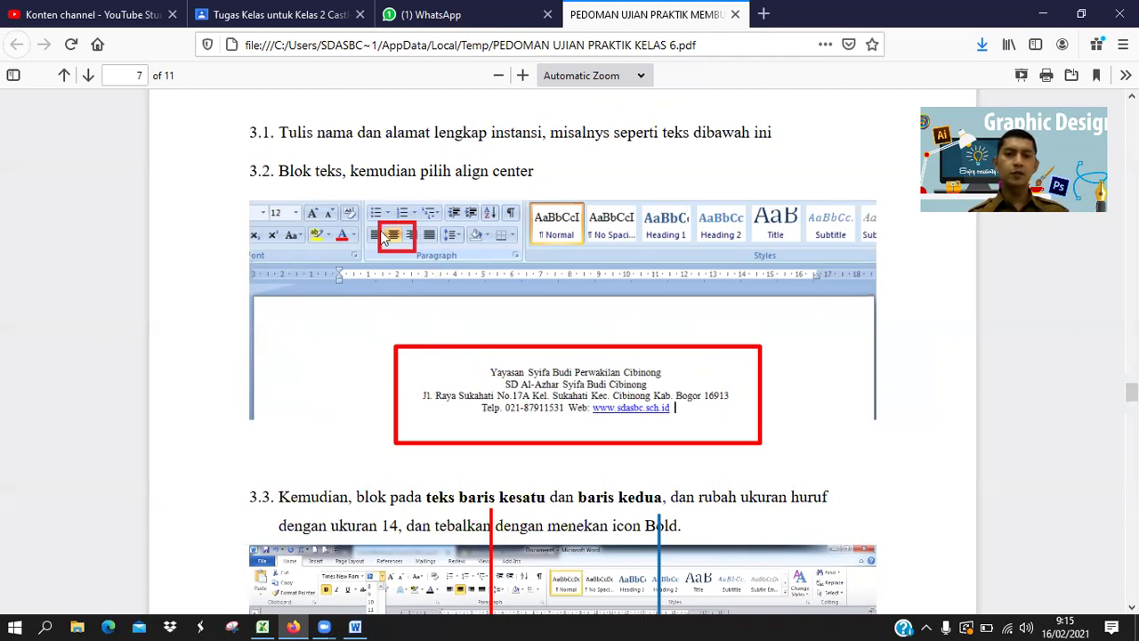
{"action": "scroll", "coordinate": [556, 418], "scroll_direction": "down", "scroll_amount": 3}
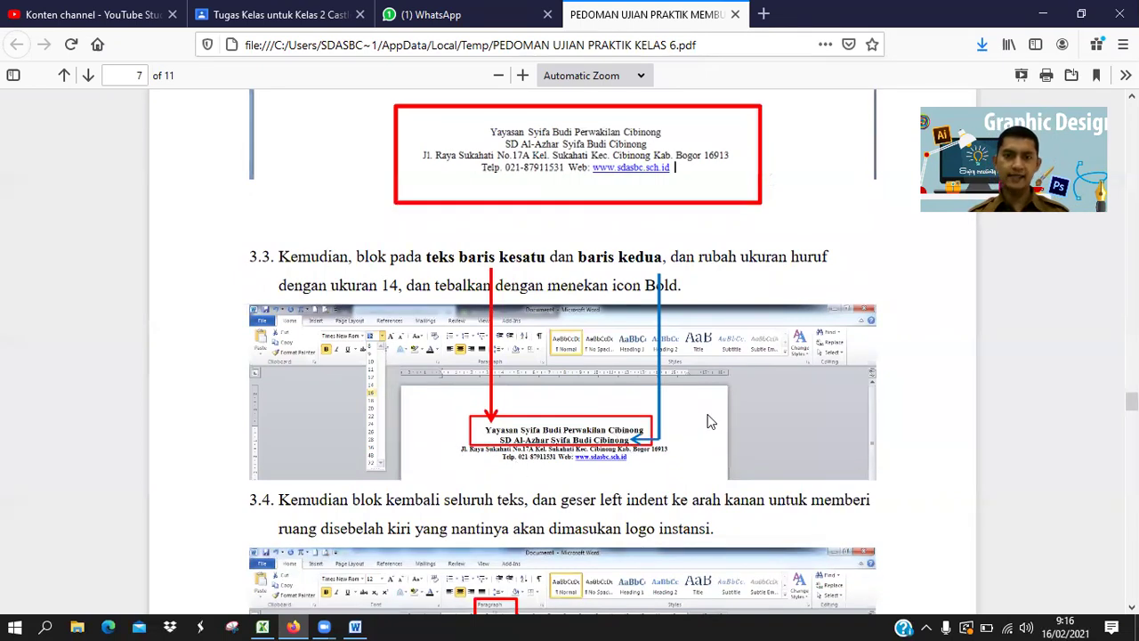
{"action": "scroll", "coordinate": [644, 436], "scroll_direction": "down", "scroll_amount": 1}
{"action": "scroll", "coordinate": [644, 436], "scroll_direction": "down", "scroll_amount": 2}
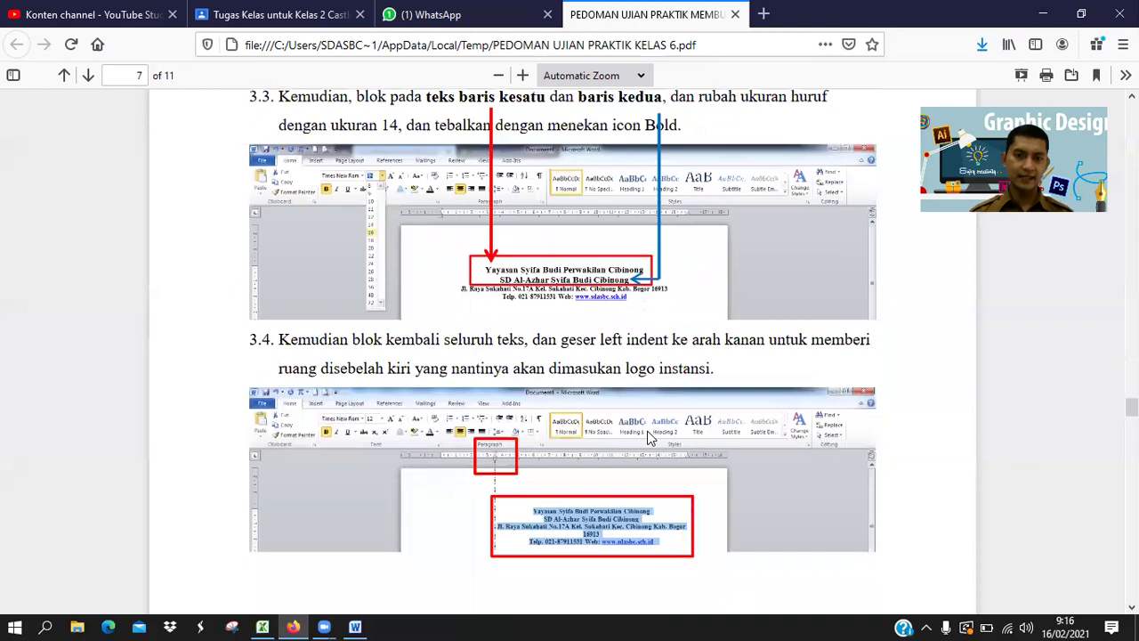
{"action": "scroll", "coordinate": [648, 437], "scroll_direction": "down", "scroll_amount": 3}
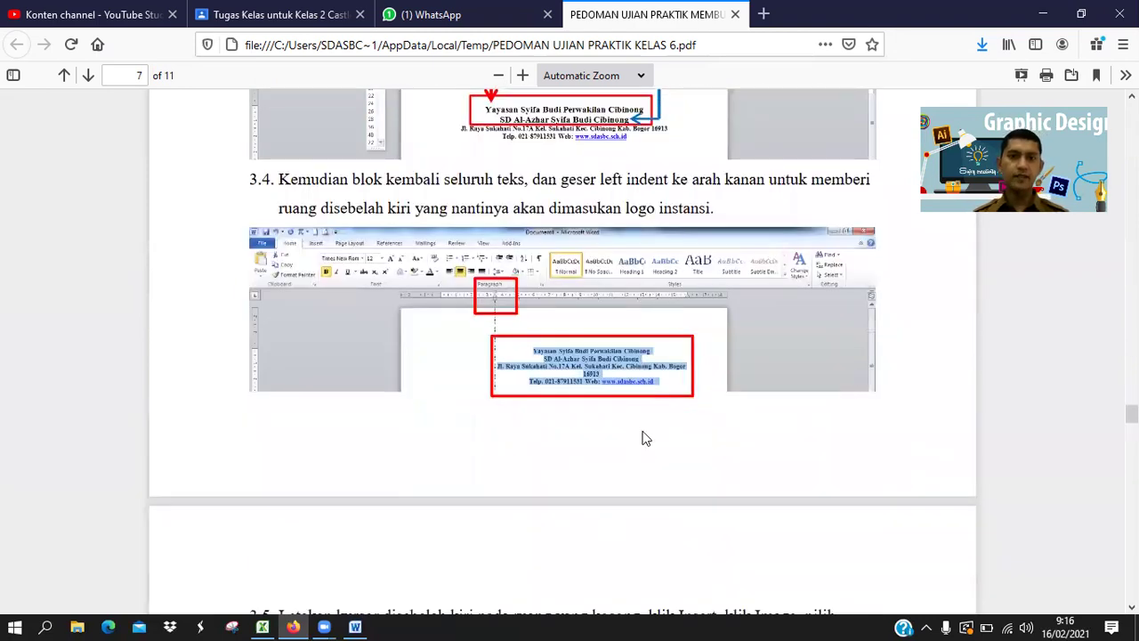
{"action": "scroll", "coordinate": [647, 438], "scroll_direction": "down", "scroll_amount": 10}
{"action": "scroll", "coordinate": [646, 438], "scroll_direction": "up", "scroll_amount": 9}
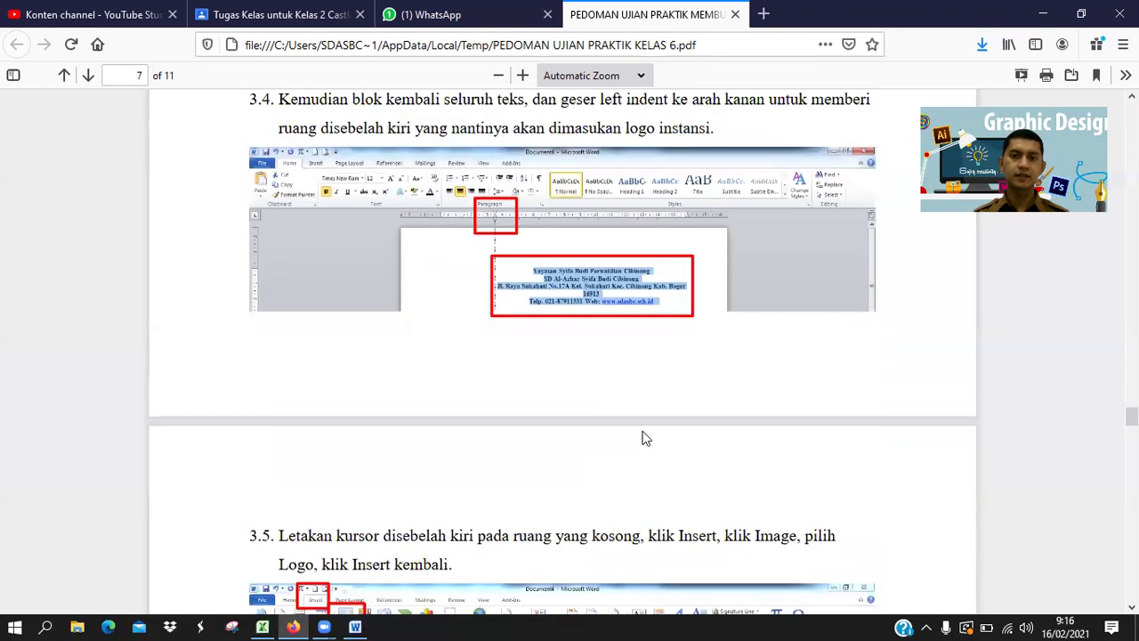
{"action": "scroll", "coordinate": [645, 436], "scroll_direction": "down", "scroll_amount": 7}
{"action": "scroll", "coordinate": [623, 462], "scroll_direction": "up", "scroll_amount": 15}
{"action": "scroll", "coordinate": [492, 559], "scroll_direction": "down", "scroll_amount": 5}
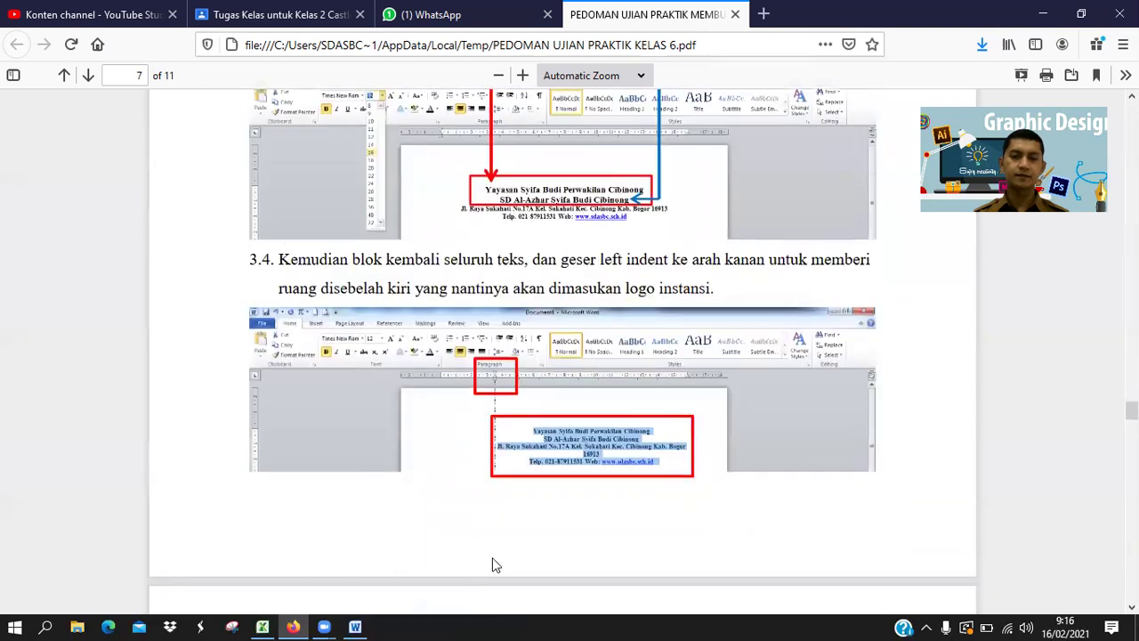
{"action": "key", "text": "alt+Tab"}
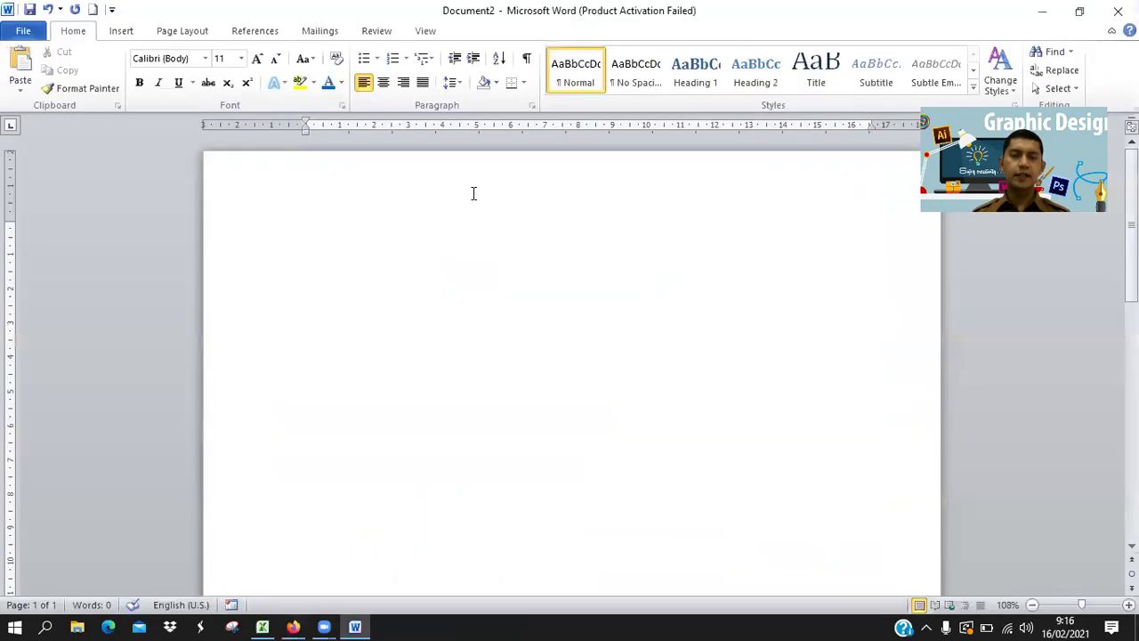
Set the typing font to Times New Roman, size 12.
{"action": "left_click", "coordinate": [205, 60]}
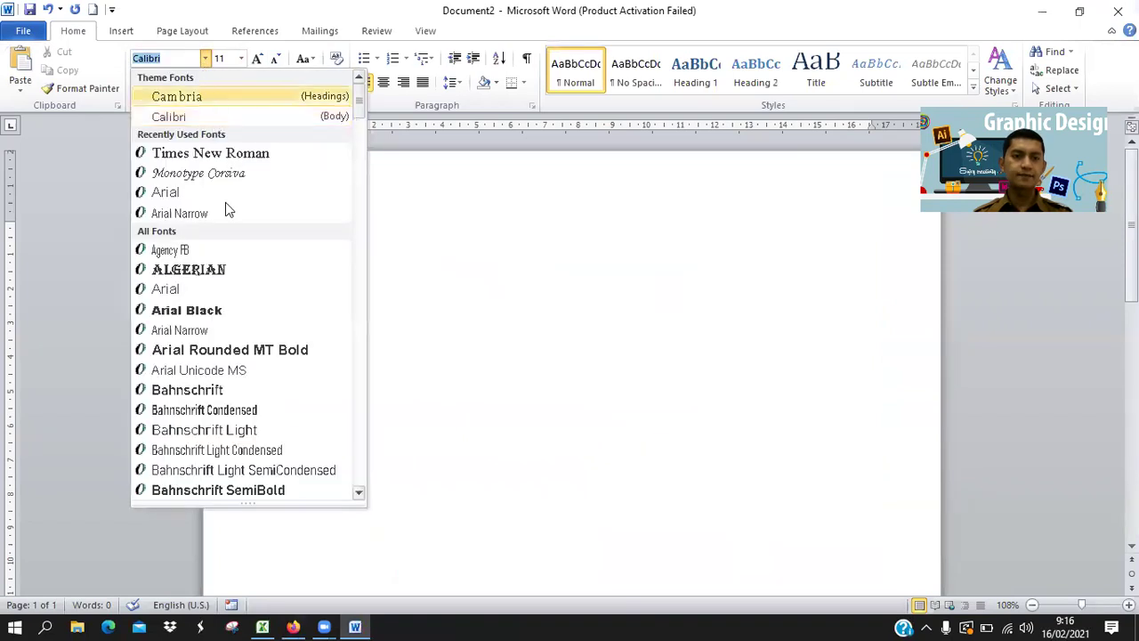
{"action": "left_click", "coordinate": [230, 153]}
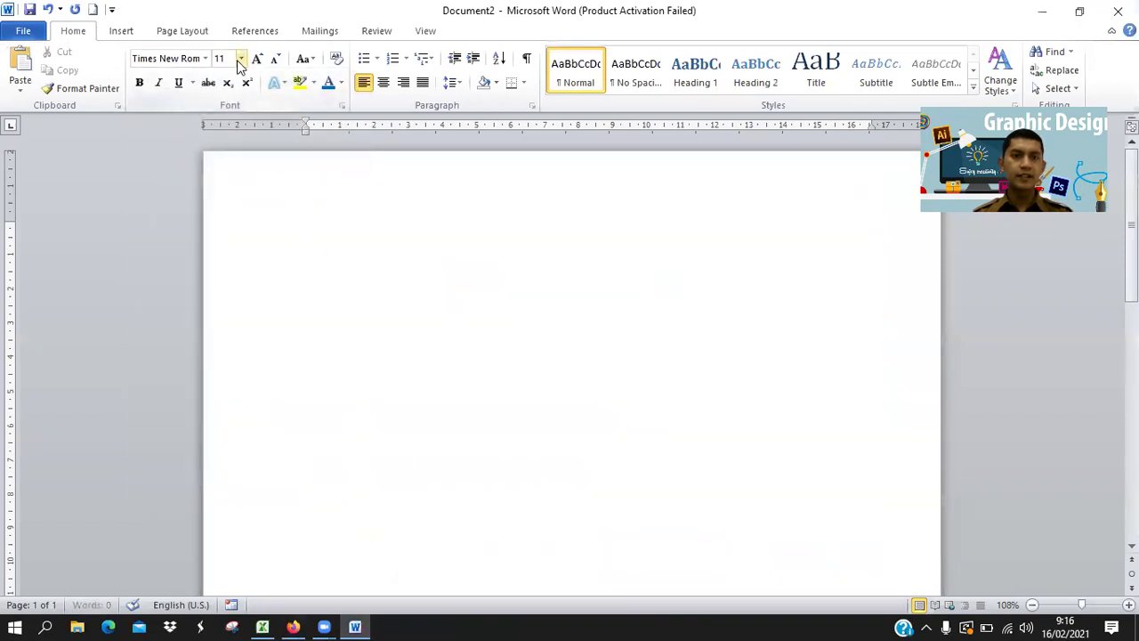
{"action": "left_click", "coordinate": [241, 59]}
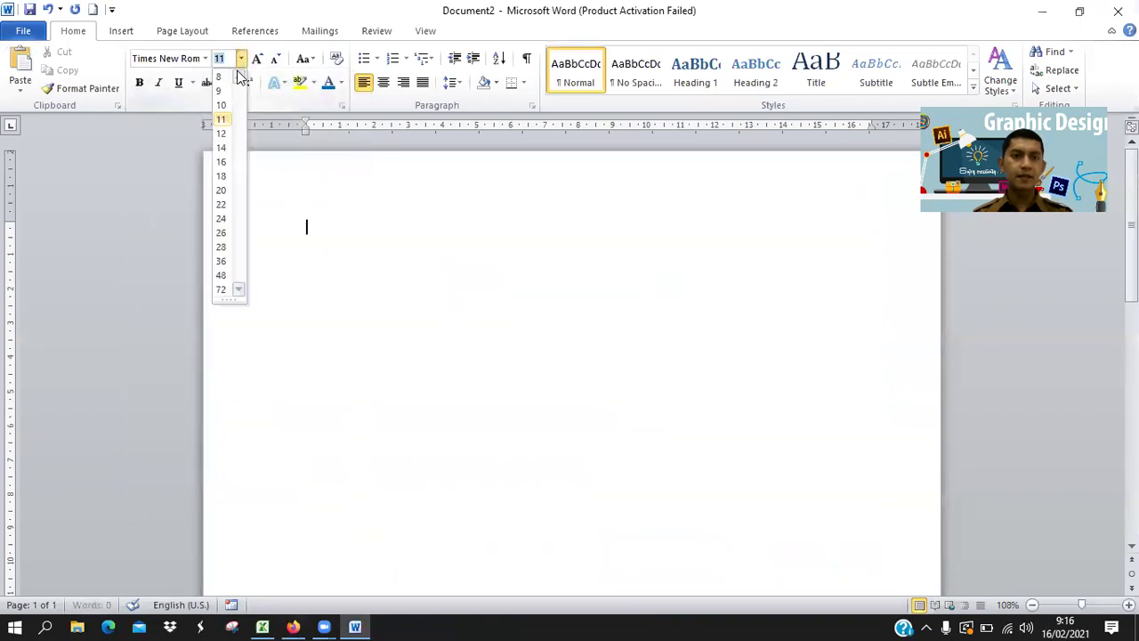
{"action": "left_click", "coordinate": [227, 136]}
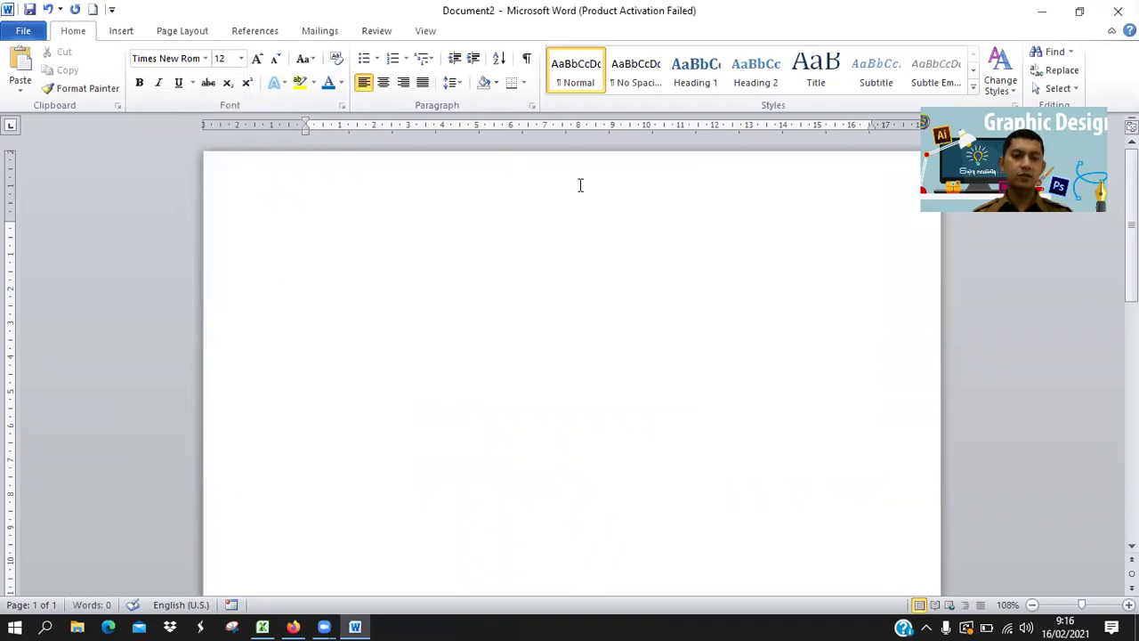
Type the first letterhead line 'Yayasan Syifa Budi Perwakilan Cibinong', fixing typos.
{"action": "type", "text": "YAY"}
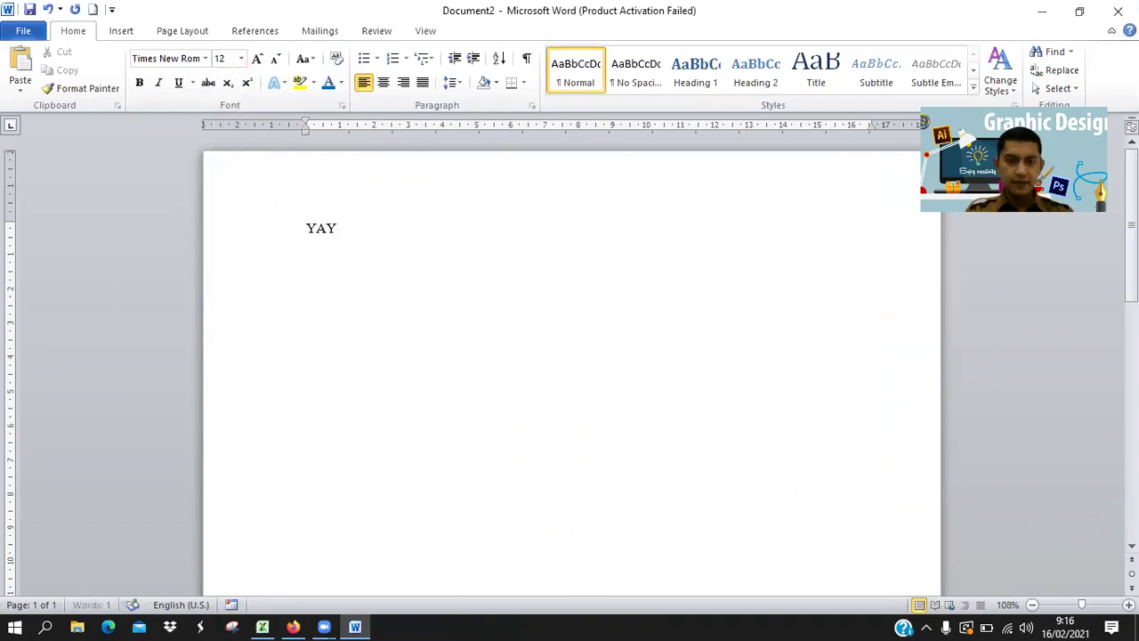
{"action": "type", "text": "ASAN"}
{"action": "key", "text": "alt+Tab"}
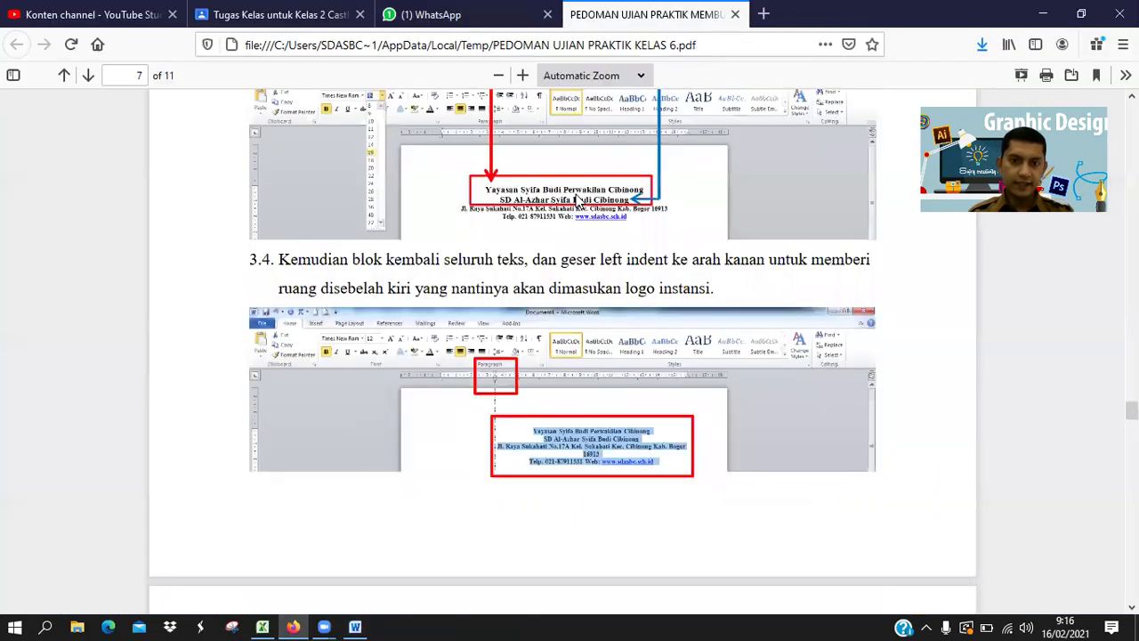
{"action": "key", "text": "alt+Tab"}
{"action": "key", "text": "BackSpace"}
{"action": "key", "text": "BackSpace"}
{"action": "key", "text": "BackSpace"}
{"action": "key", "text": "BackSpace"}
{"action": "key", "text": "BackSpace"}
{"action": "key", "text": "BackSpace"}
{"action": "key", "text": "BackSpace"}
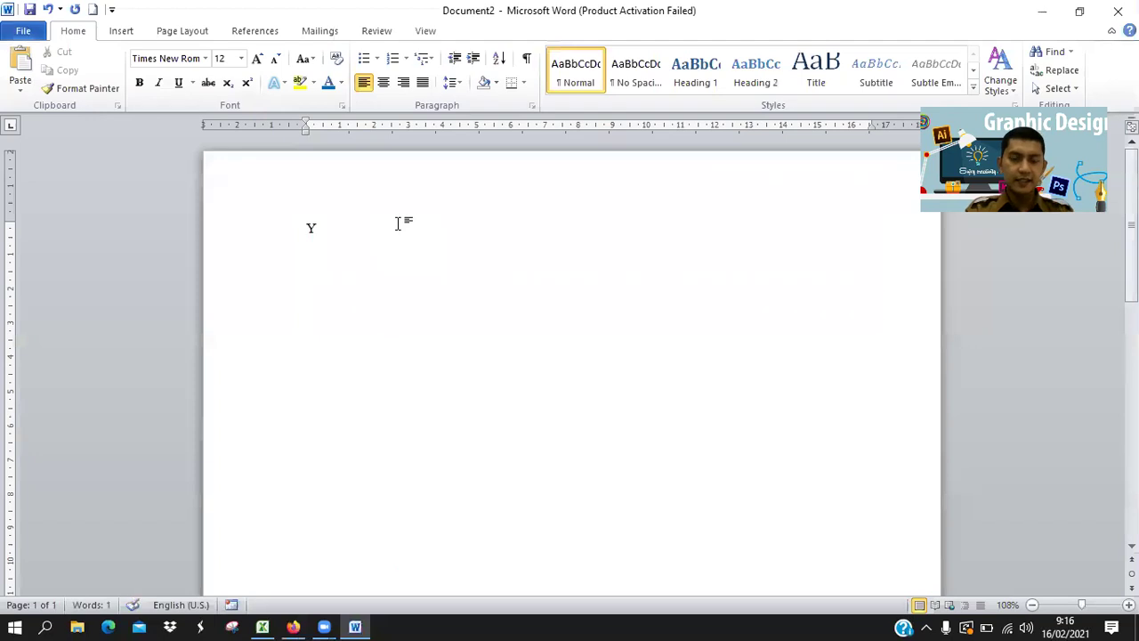
{"action": "type", "text": "y"}
{"action": "key", "text": "BackSpace"}
{"action": "key", "text": "BackSpace"}
{"action": "type", "text": "ayayasan"}
{"action": "key", "text": "BackSpace"}
{"action": "key", "text": "BackSpace"}
{"action": "key", "text": "BackSpace"}
{"action": "key", "text": "BackSpace"}
{"action": "key", "text": "BackSpace"}
{"action": "type", "text": "san Syifa Budi"}
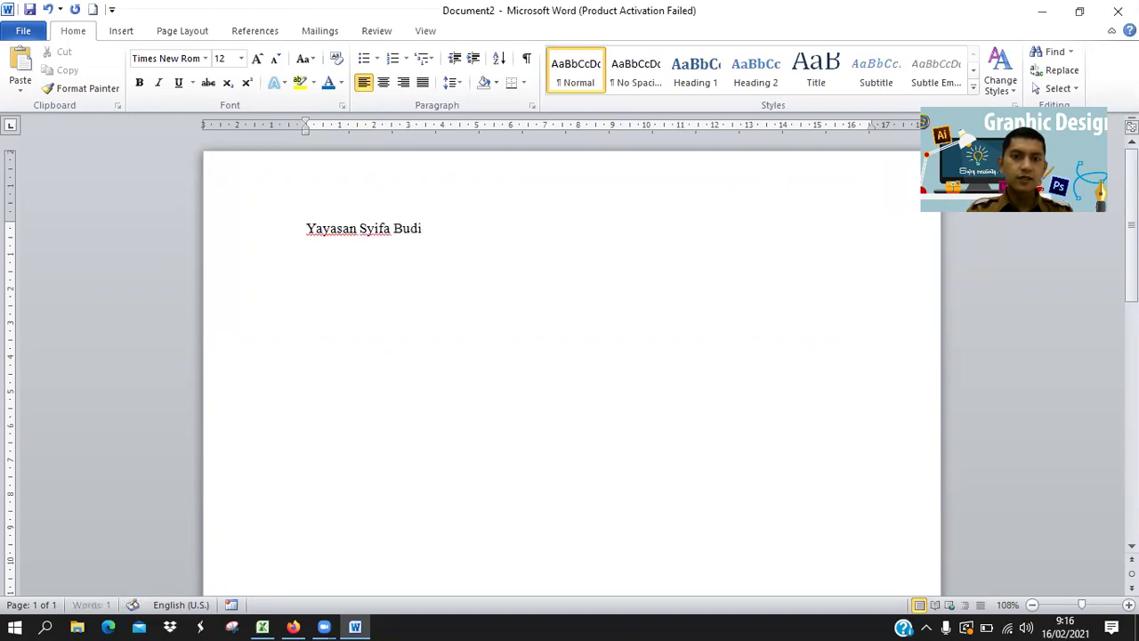
{"action": "type", "text": " Perwakilan C"}
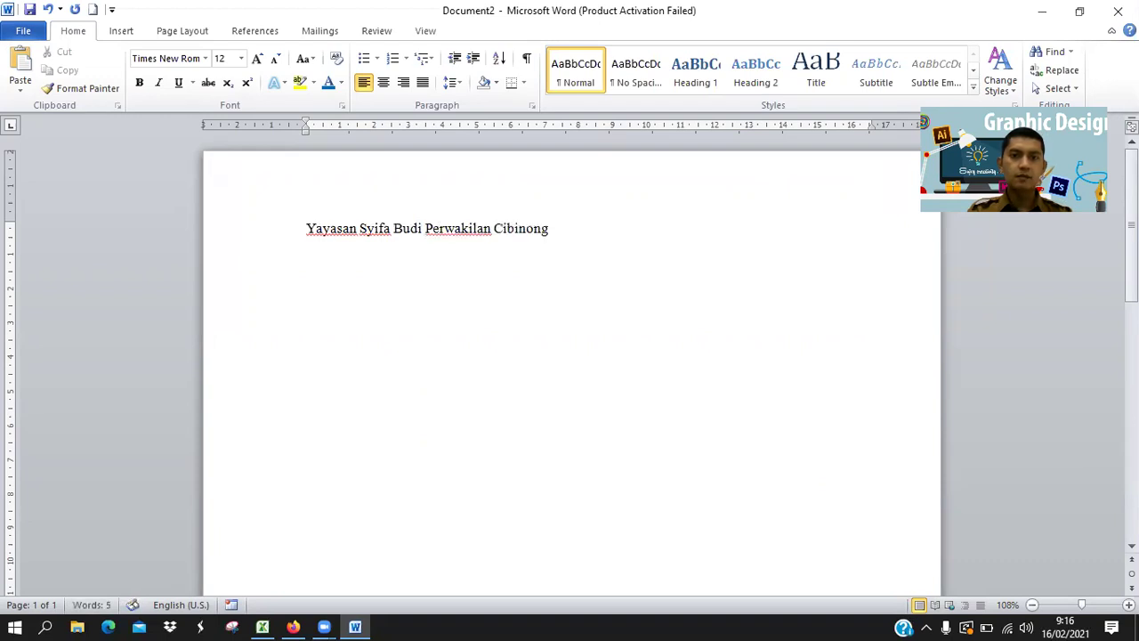
{"action": "type", "text": "ibinong"}
Type 'SD Al-Azhar Syifa Budi Cibinong' and the school's street address on the following lines.
{"action": "key", "text": "alt+Tab"}
{"action": "key", "text": "alt+Tab"}
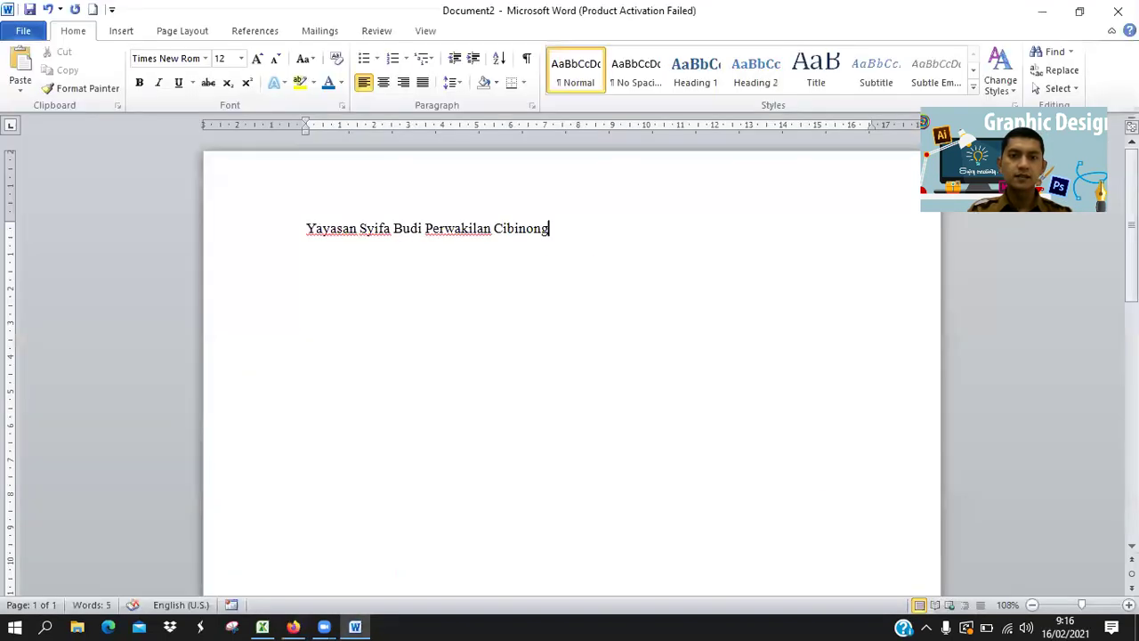
{"action": "type", "text": "SD Al"}
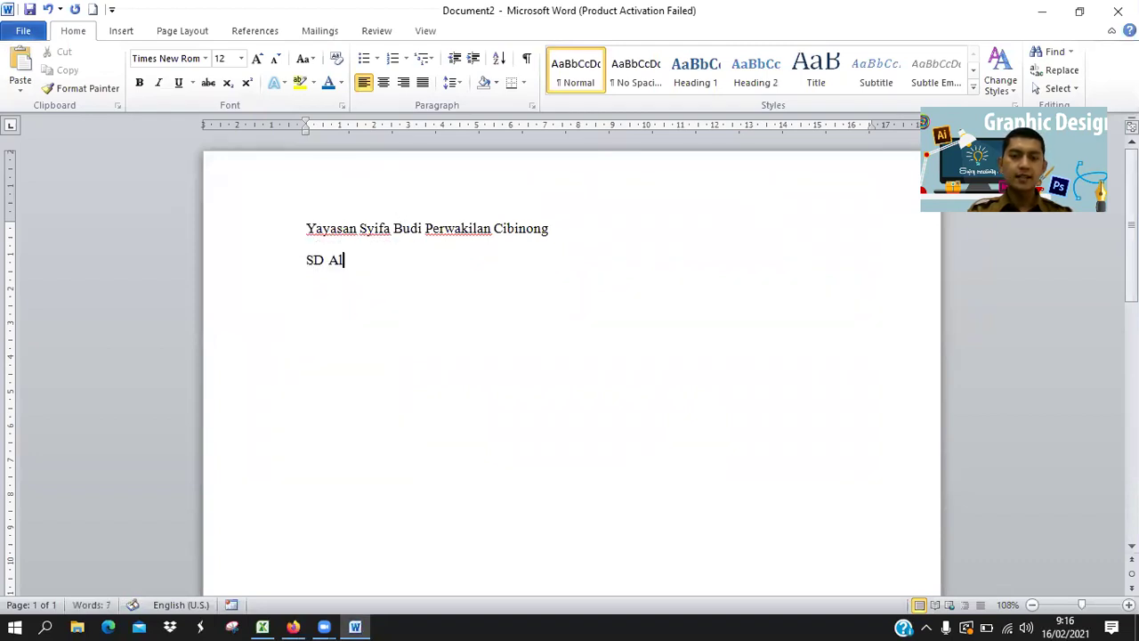
{"action": "type", "text": "-Azhar Syif"}
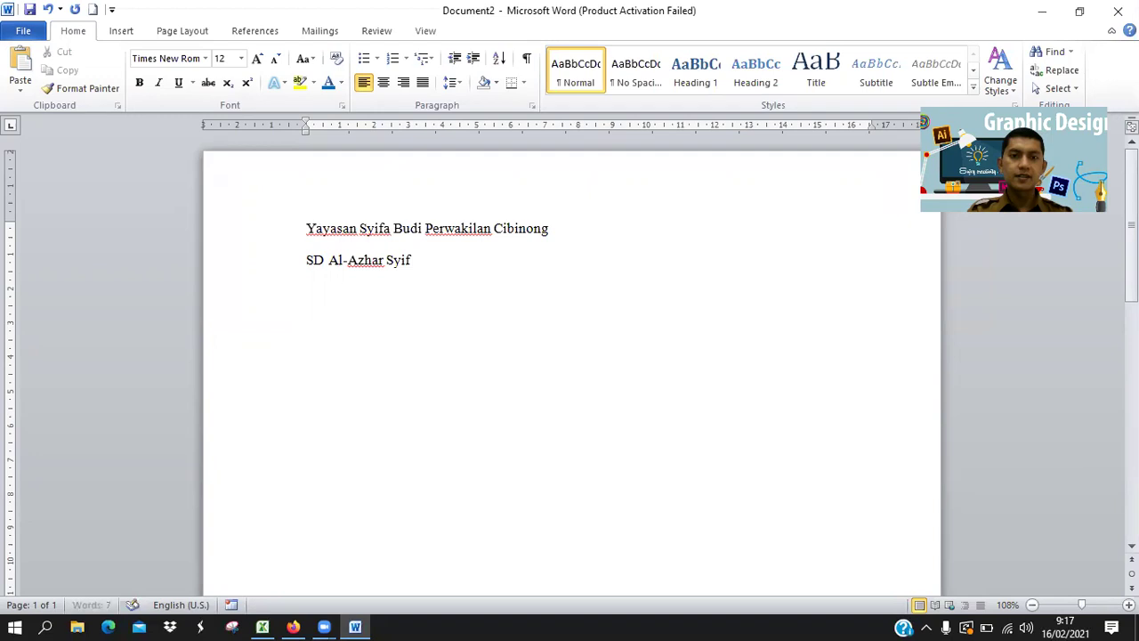
{"action": "type", "text": "a Budi Cibinong"}
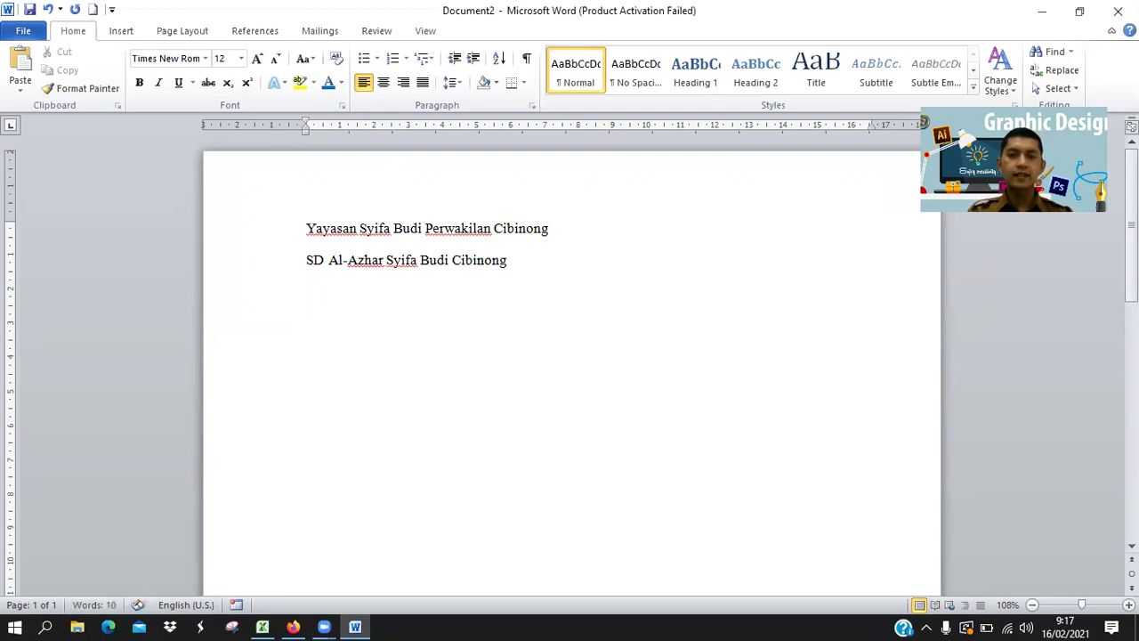
{"action": "type", "text": " Jl. Raya Sukaha"}
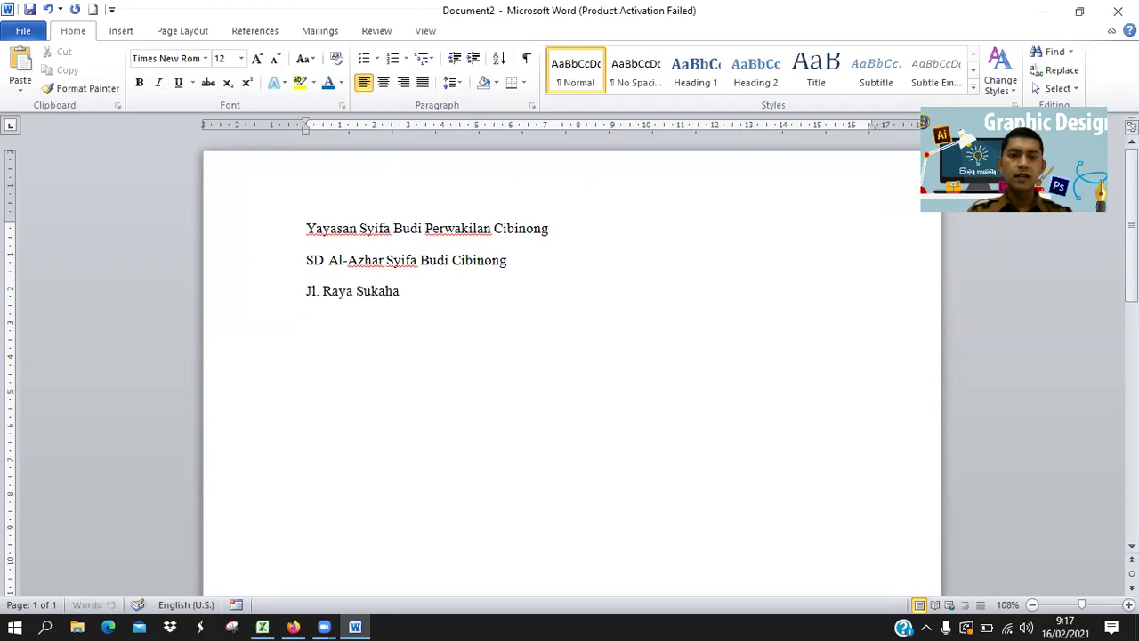
{"action": "type", "text": "ti No.17"}
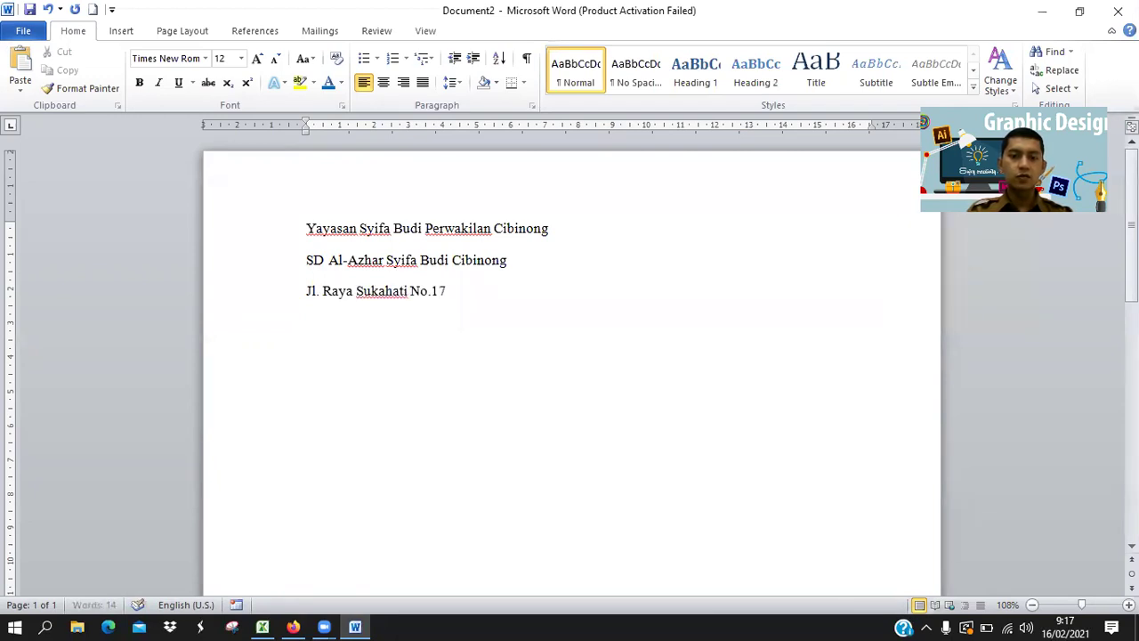
{"action": "type", "text": "A Kel. Suk"}
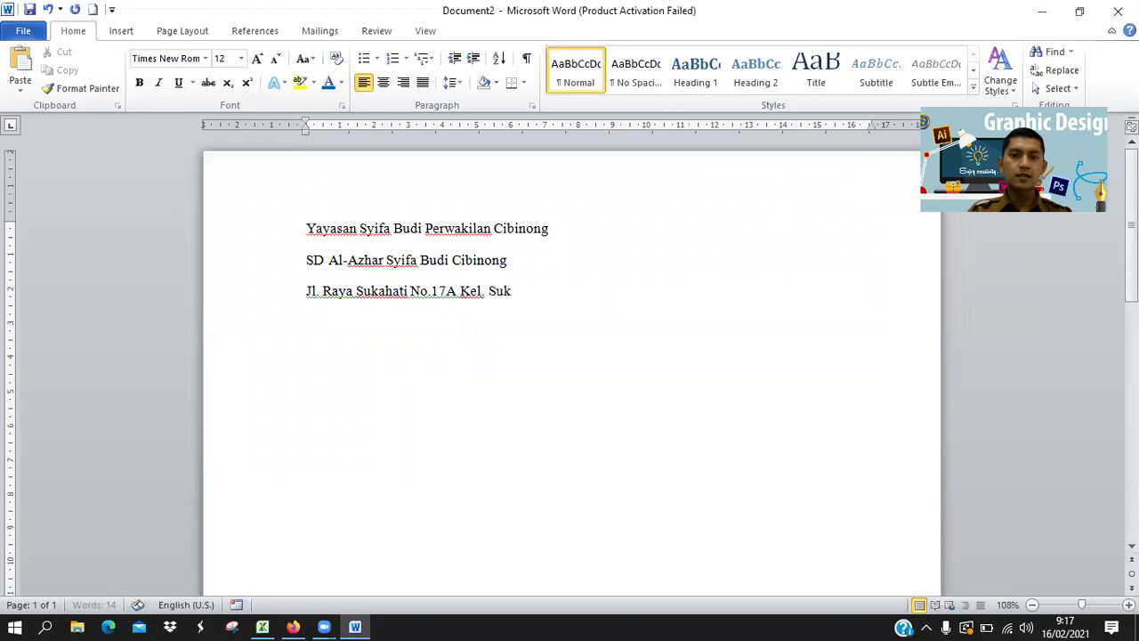
{"action": "type", "text": "ahati Kec. Cibinon"}
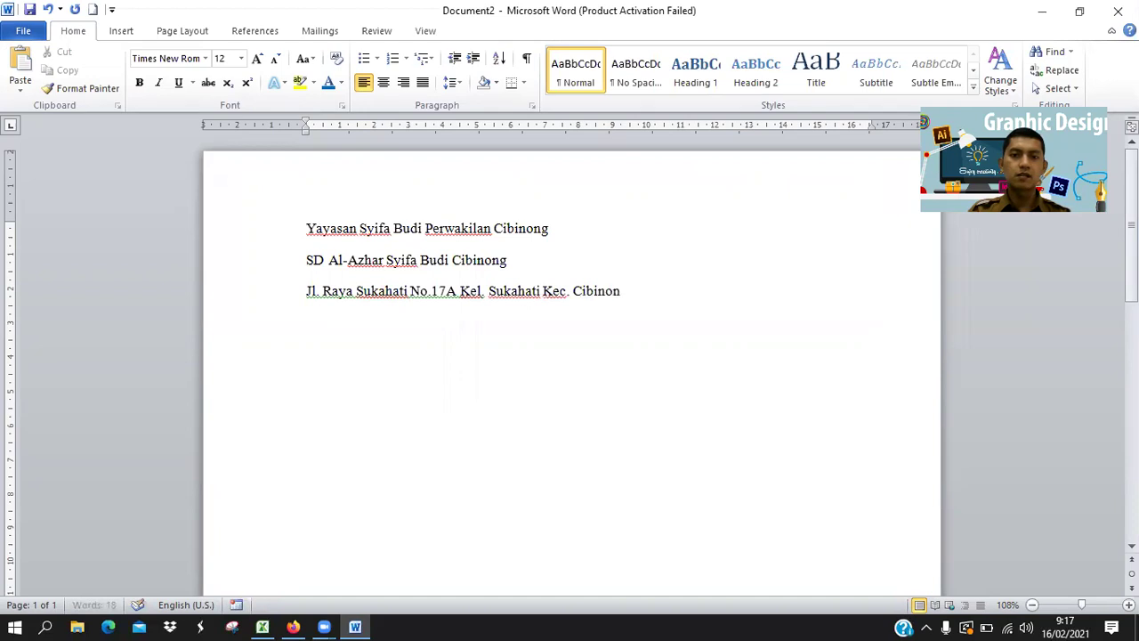
{"action": "type", "text": "g Kab."}
{"action": "key", "text": "BackSpace"}
{"action": "type", "text": "Bogo"}
{"action": "key", "text": "BackSpace"}
{"action": "key", "text": "BackSpace"}
Finish the address with 'Kab. Bogor' and recheck the guide's letterhead instructions.
{"action": "type", "text": "ogor"}
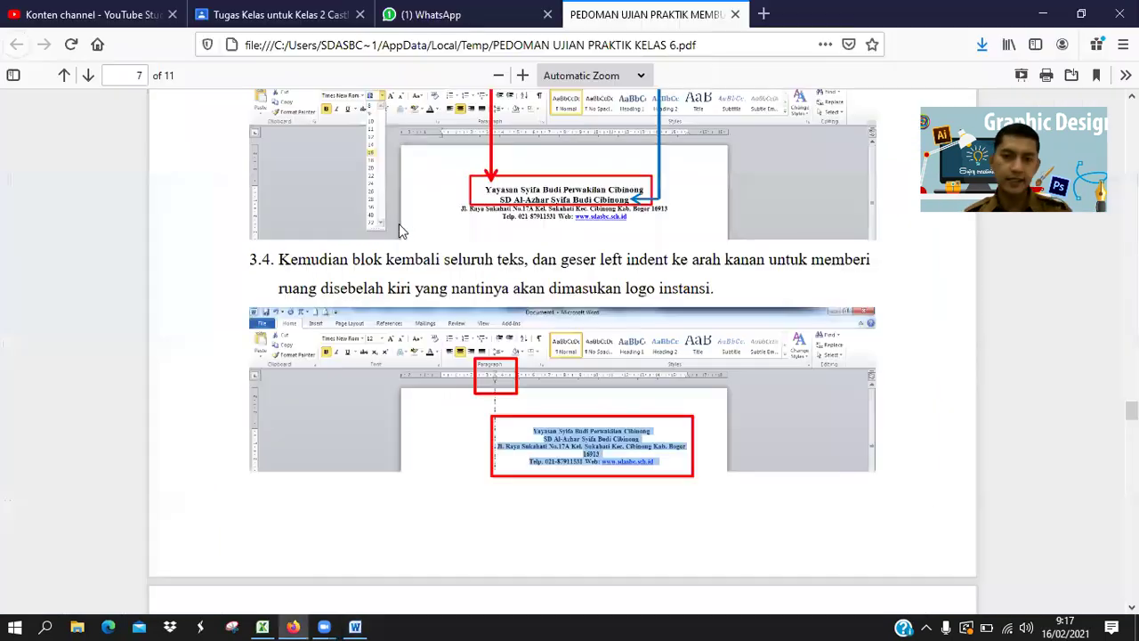
{"action": "key", "text": "alt+Tab"}
{"action": "scroll", "coordinate": [562, 400], "scroll_direction": "down", "scroll_amount": 6}
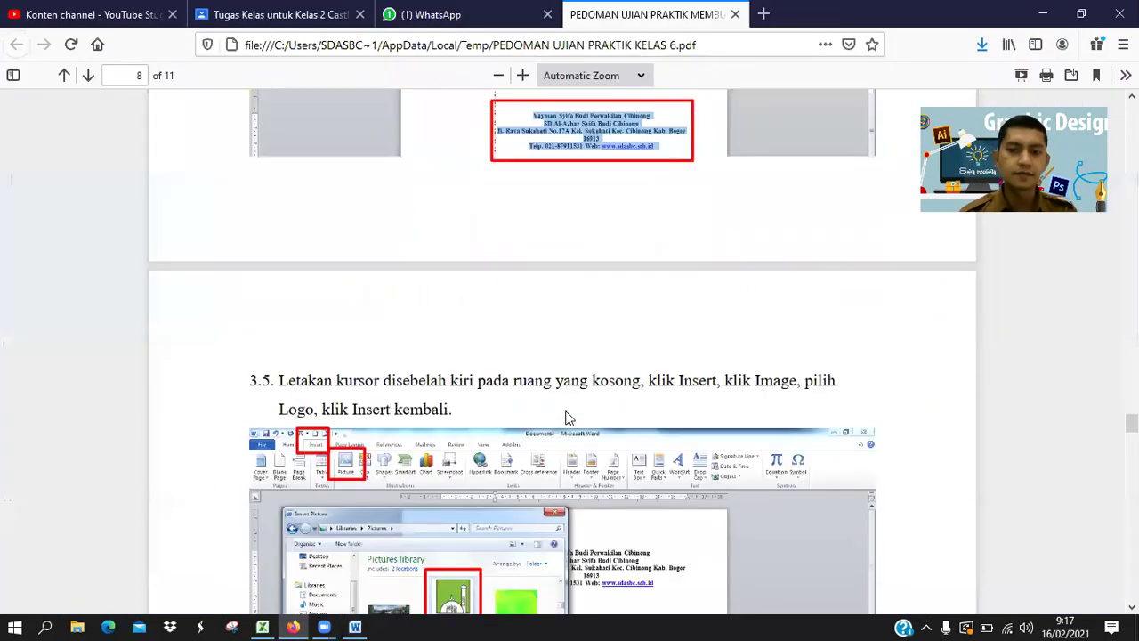
{"action": "scroll", "coordinate": [584, 439], "scroll_direction": "down", "scroll_amount": 6}
{"action": "scroll", "coordinate": [585, 440], "scroll_direction": "up", "scroll_amount": 1}
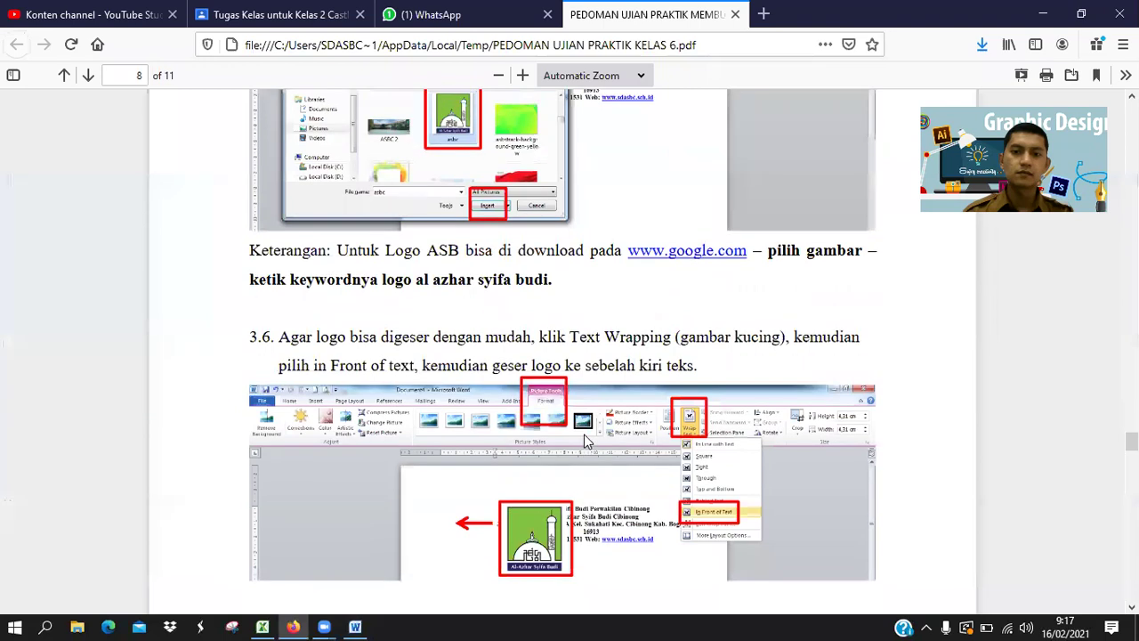
{"action": "scroll", "coordinate": [584, 440], "scroll_direction": "up", "scroll_amount": 8}
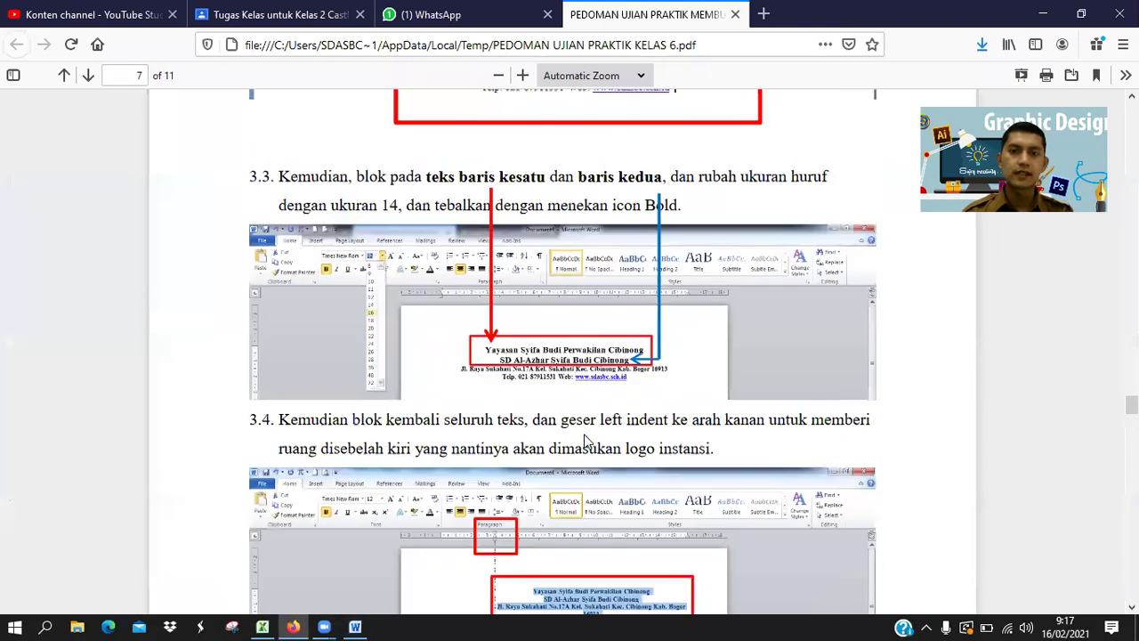
{"action": "key", "text": "alt+Tab"}
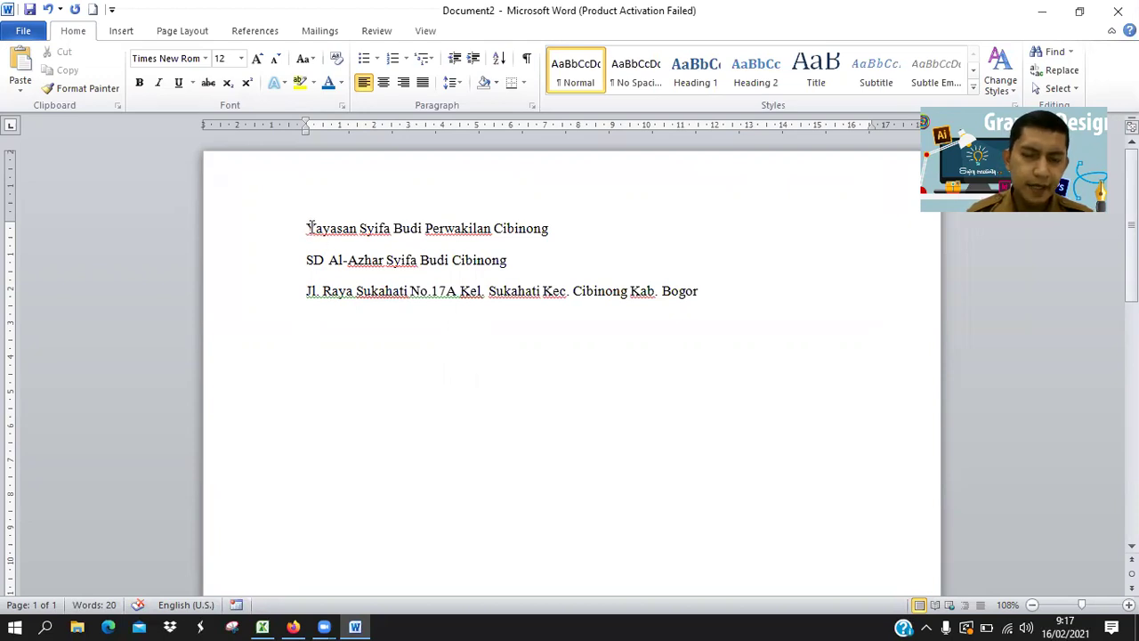
Center the foundation, school and address lines, leaving them selected.
{"action": "left_click_drag", "start_coordinate": [307, 227], "coordinate": [712, 286]}
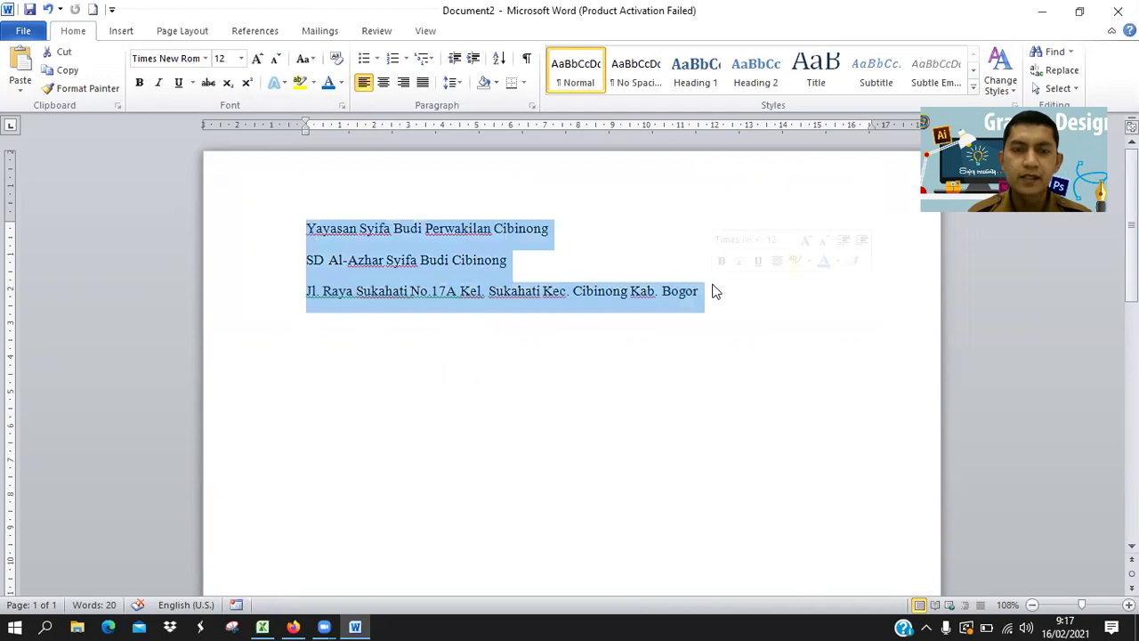
{"action": "left_click", "coordinate": [384, 83]}
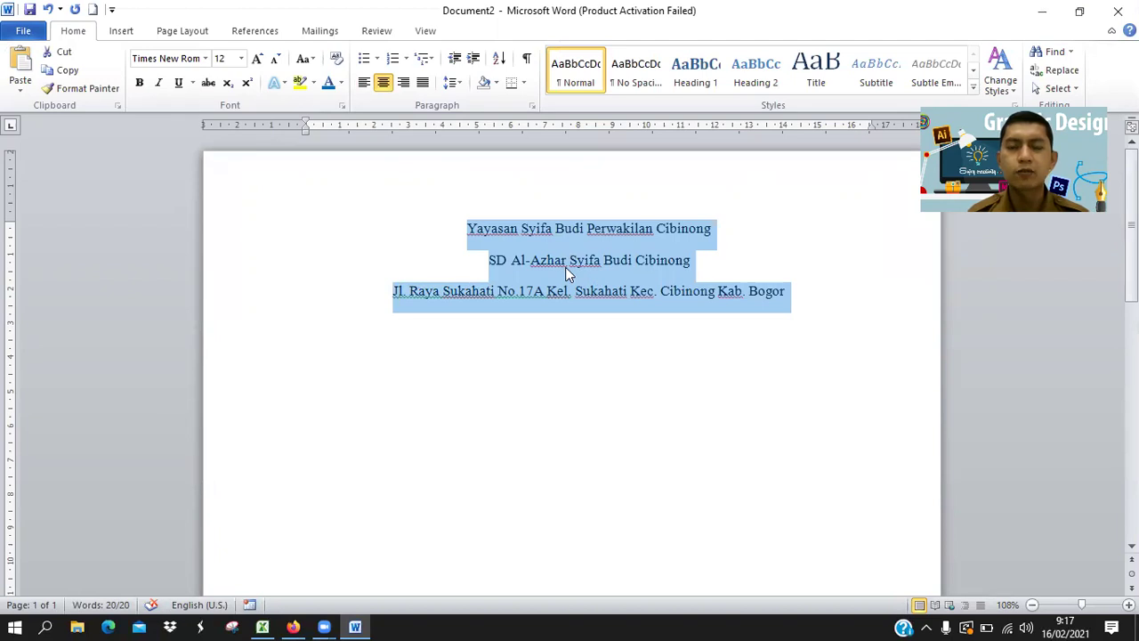
{"action": "left_click", "coordinate": [546, 281]}
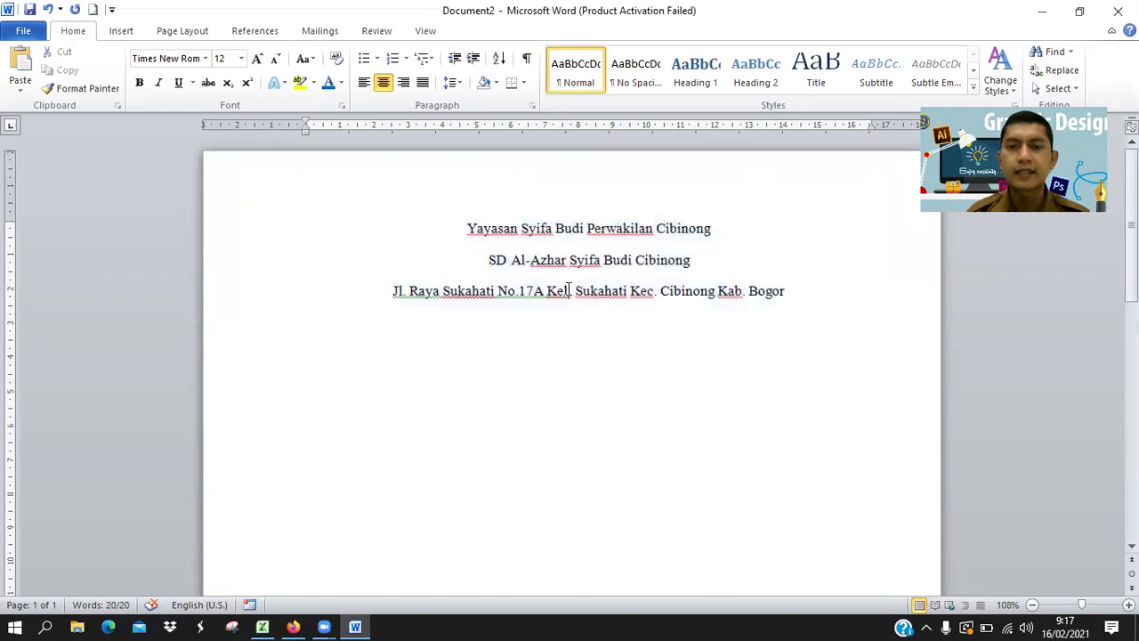
{"action": "left_click_drag", "start_coordinate": [467, 229], "coordinate": [789, 301]}
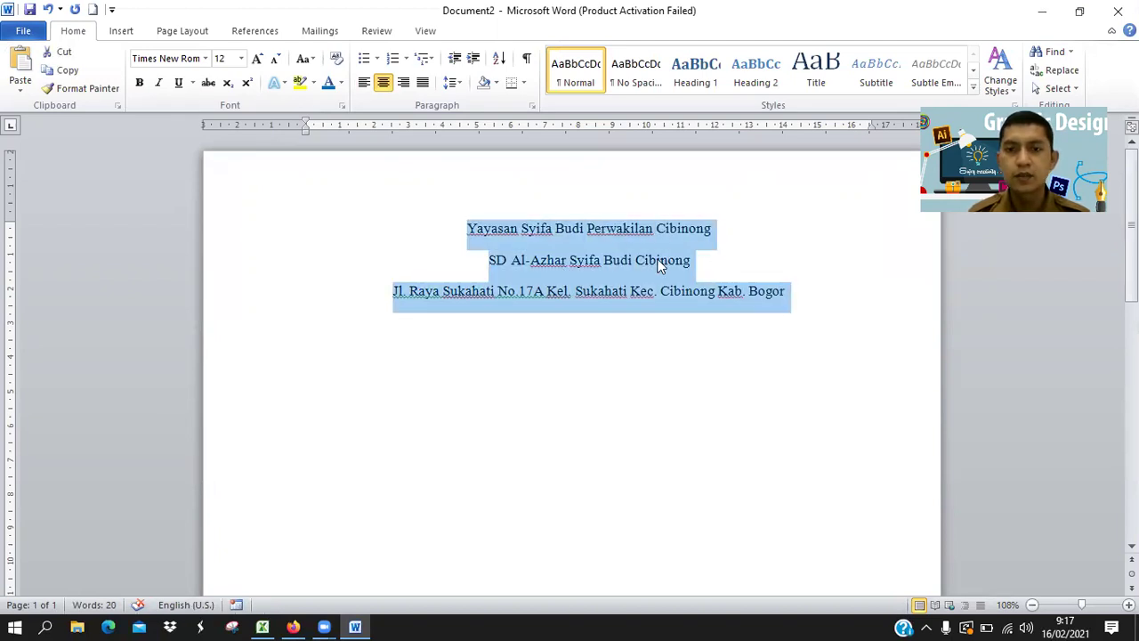
{"action": "right_click", "coordinate": [578, 241]}
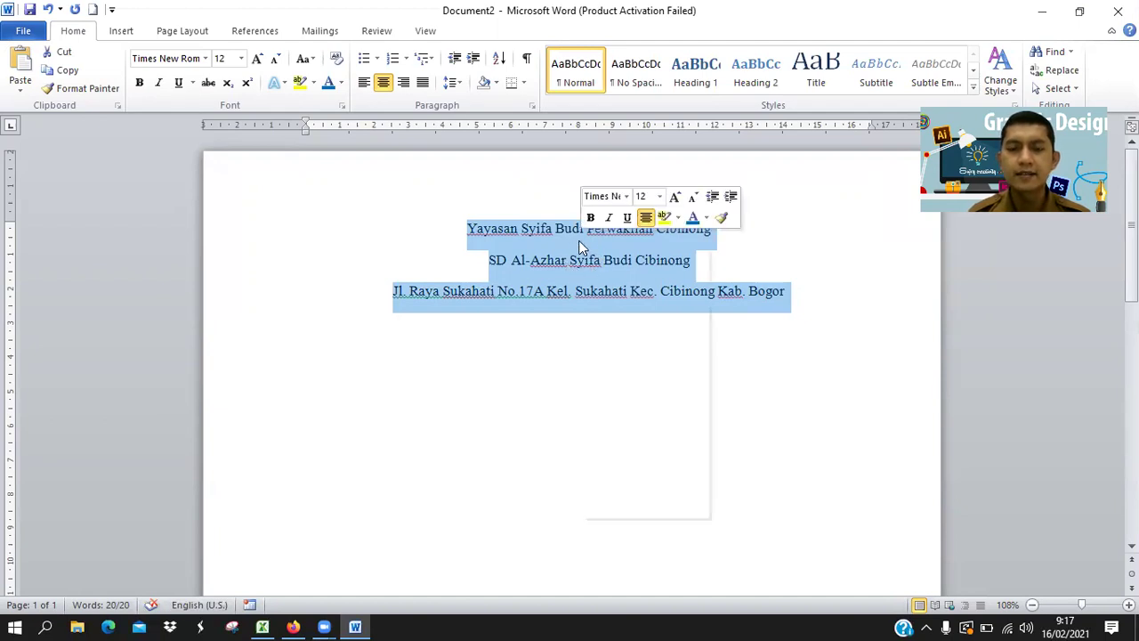
Give the letterhead lines Single line spacing and reduced spacing after in the Paragraph dialog.
{"action": "left_click", "coordinate": [640, 351]}
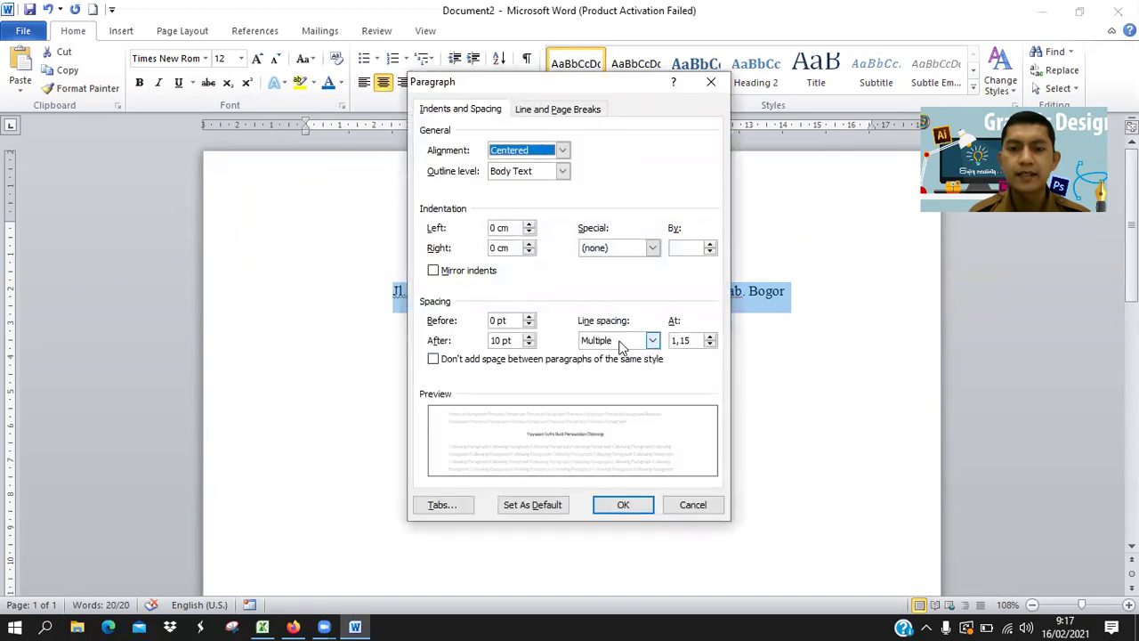
{"action": "left_click", "coordinate": [621, 342]}
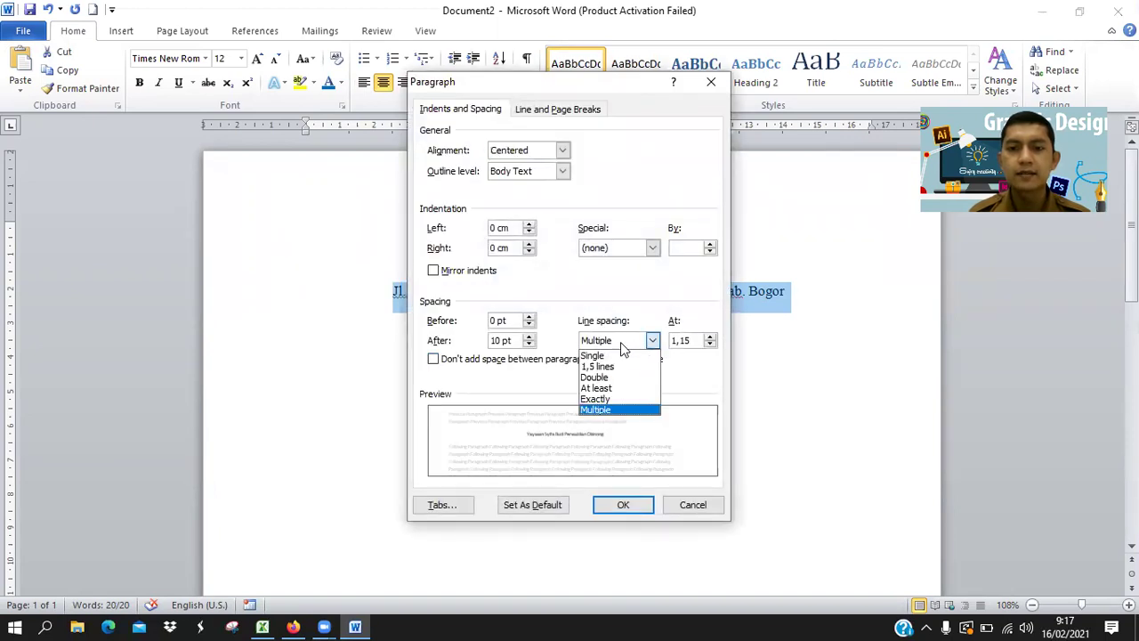
{"action": "left_click", "coordinate": [595, 356]}
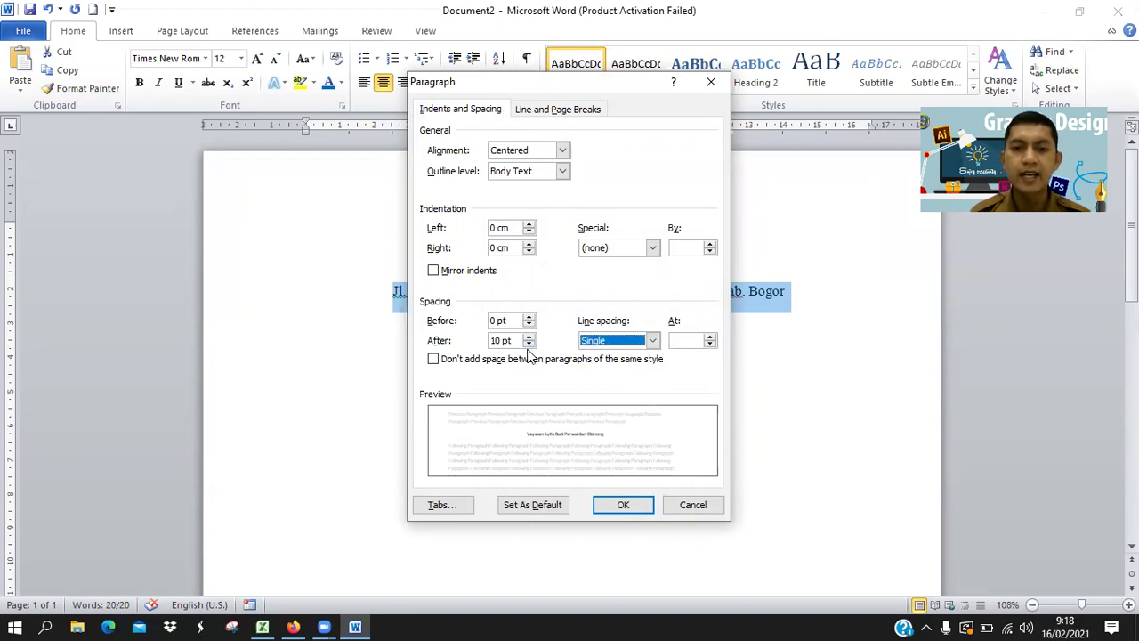
{"action": "left_click", "coordinate": [528, 346]}
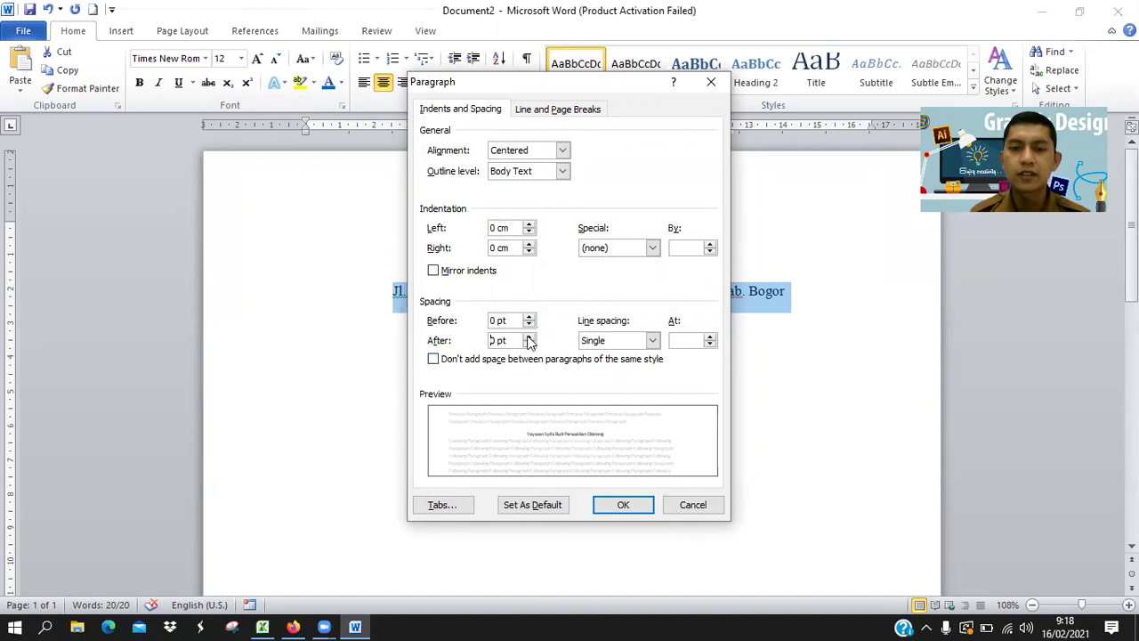
{"action": "left_click", "coordinate": [623, 505]}
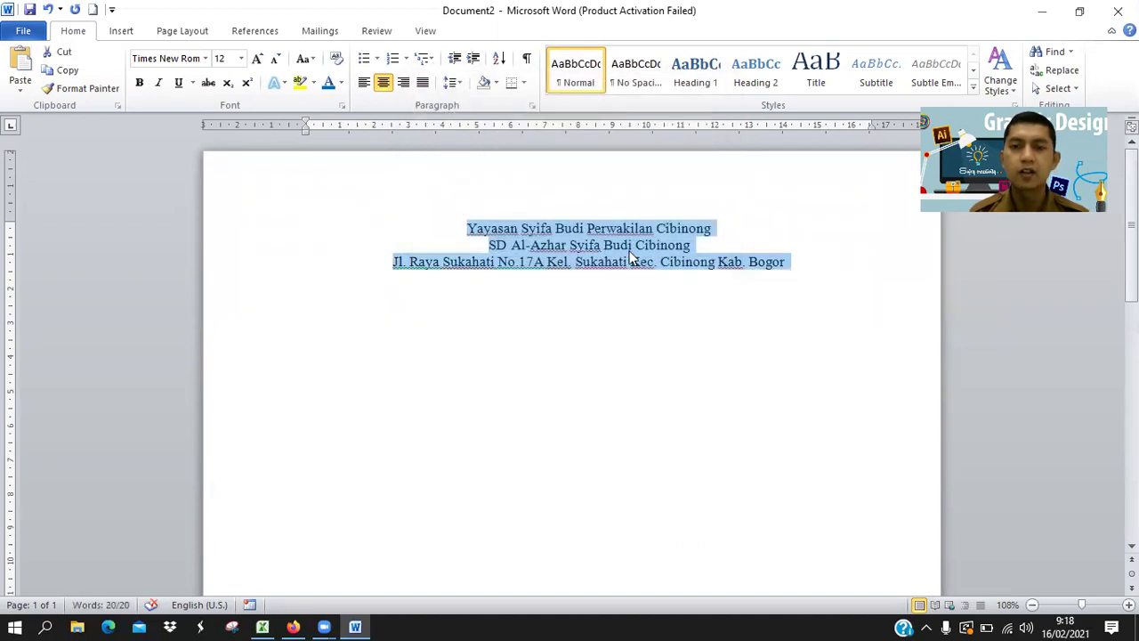
{"action": "left_click", "coordinate": [306, 278]}
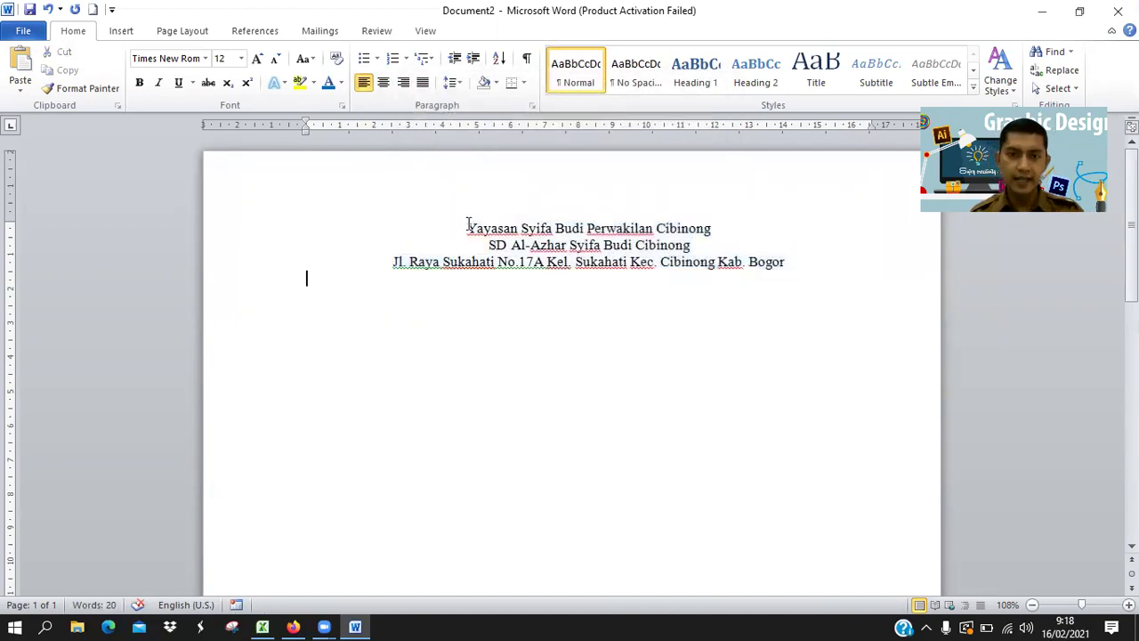
Make the foundation and school name lines 14 pt bold, checking the address line stays at 12 pt.
{"action": "left_click_drag", "start_coordinate": [469, 228], "coordinate": [717, 247]}
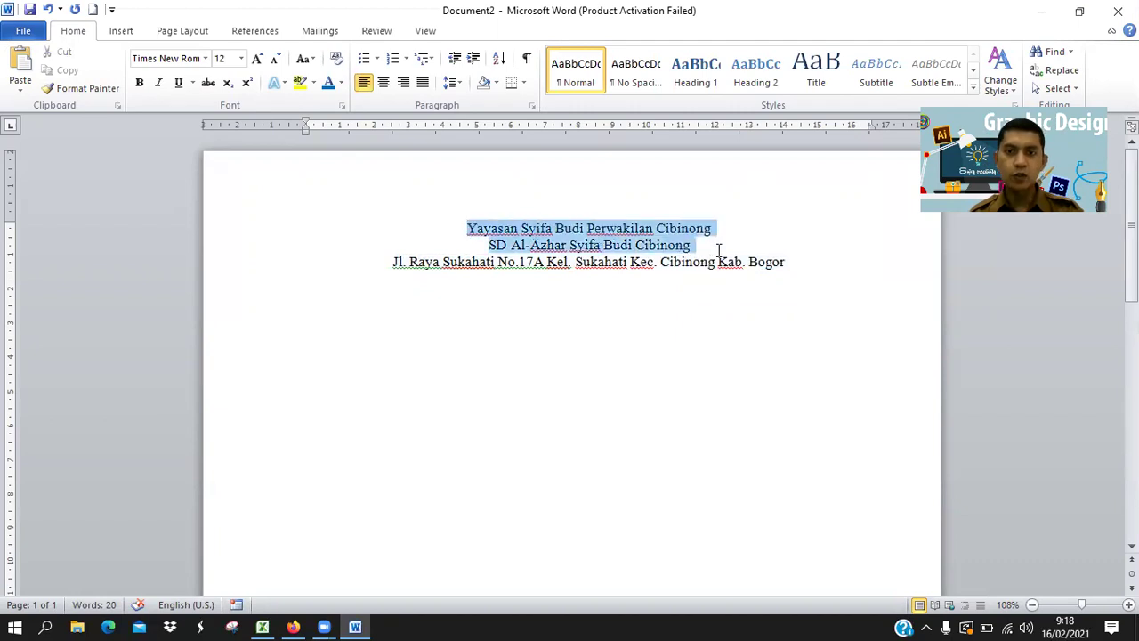
{"action": "left_click", "coordinate": [240, 59]}
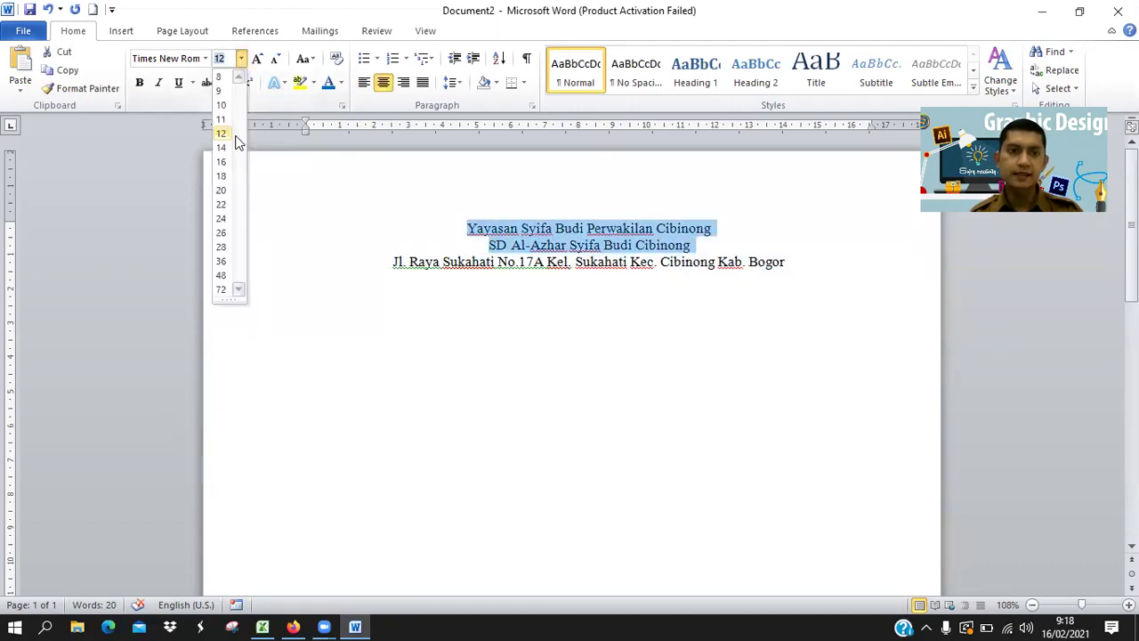
{"action": "left_click", "coordinate": [222, 145]}
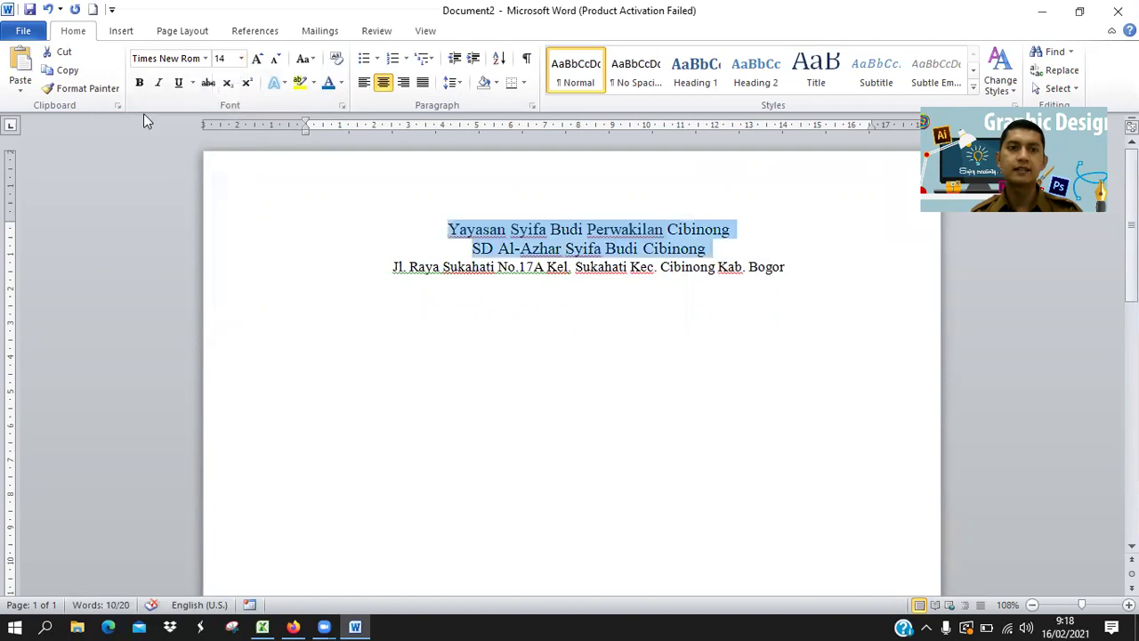
{"action": "left_click", "coordinate": [139, 83]}
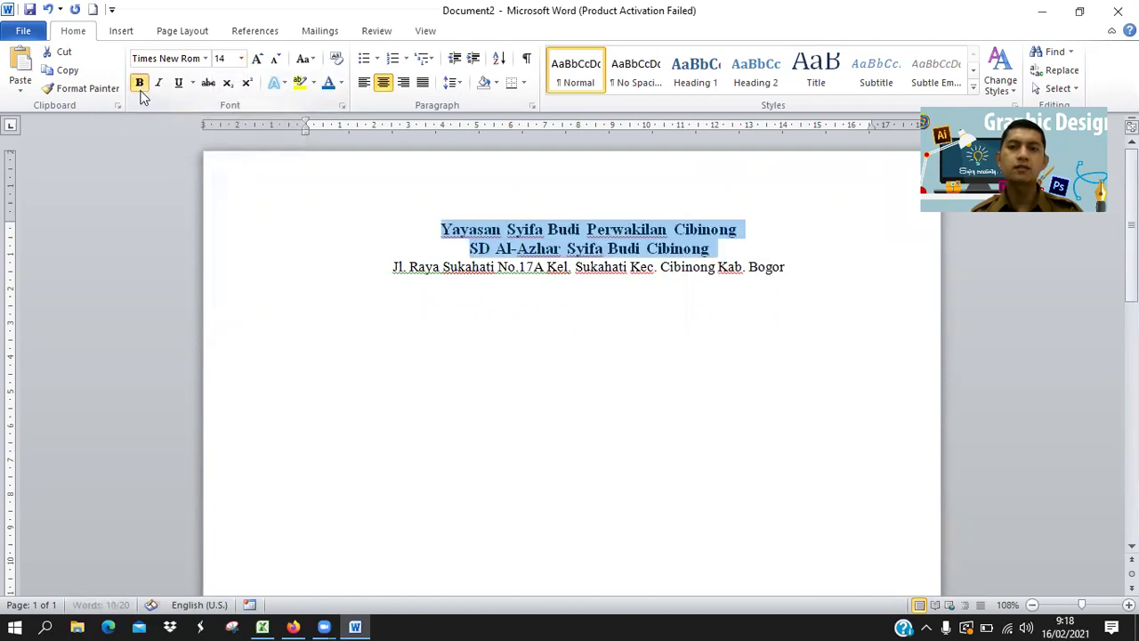
{"action": "left_click", "coordinate": [583, 270]}
{"action": "left_click_drag", "start_coordinate": [394, 267], "coordinate": [788, 270]}
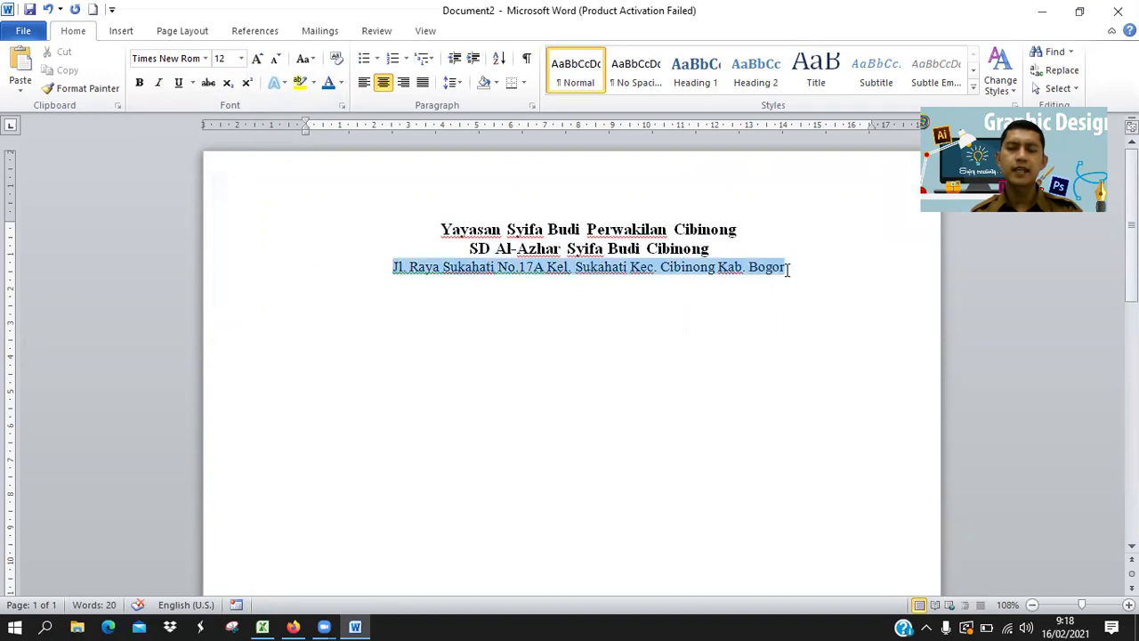
{"action": "left_click", "coordinate": [666, 325]}
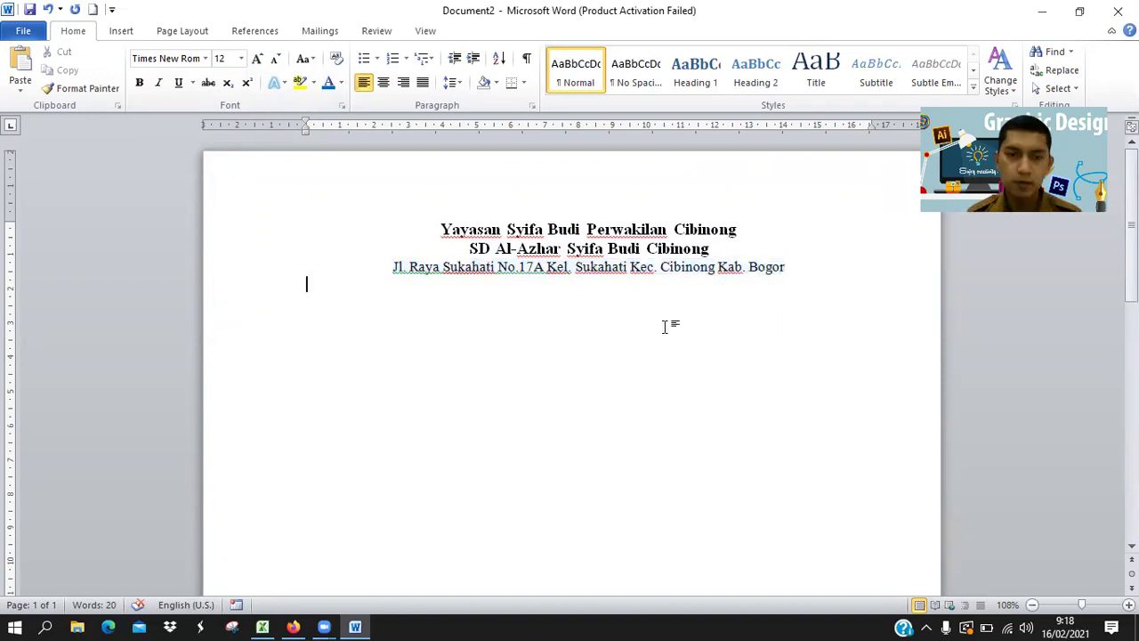
{"action": "left_click", "coordinate": [440, 229]}
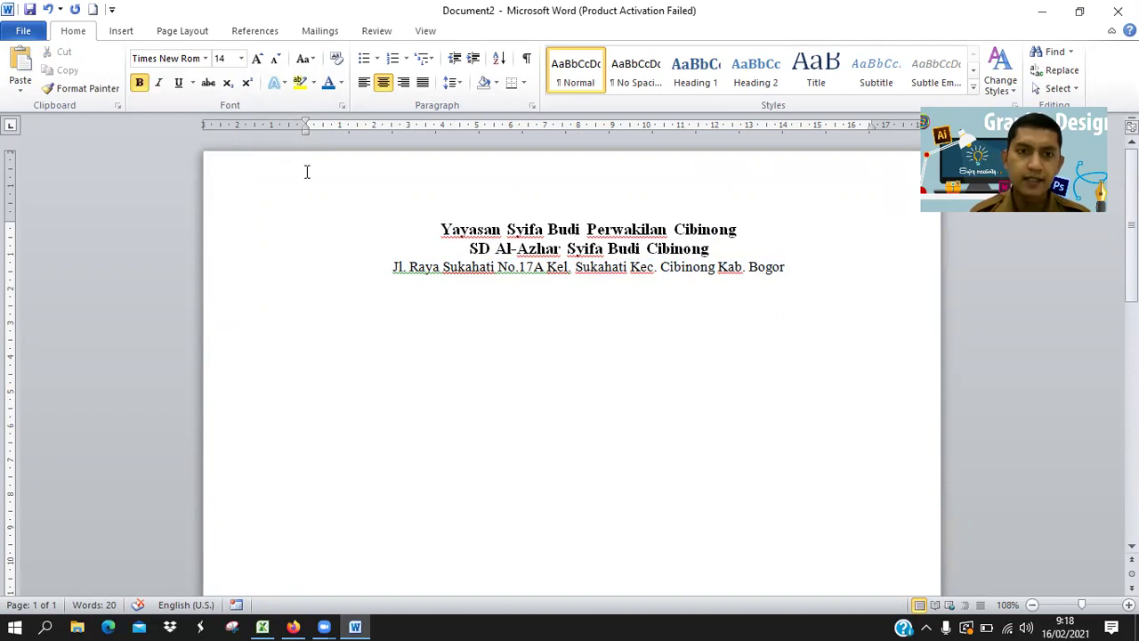
Indent the three letterhead lines rightward with the ruler marker and add an empty line after Bogor.
{"action": "left_click_drag", "start_coordinate": [441, 229], "coordinate": [786, 268]}
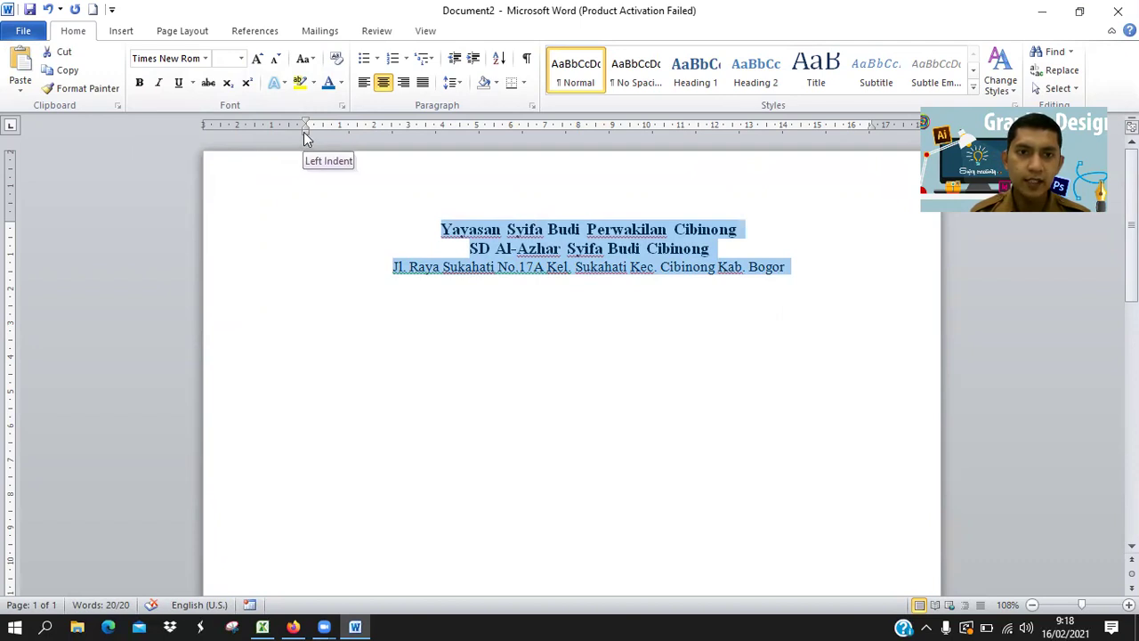
{"action": "left_click_drag", "start_coordinate": [305, 134], "coordinate": [392, 134]}
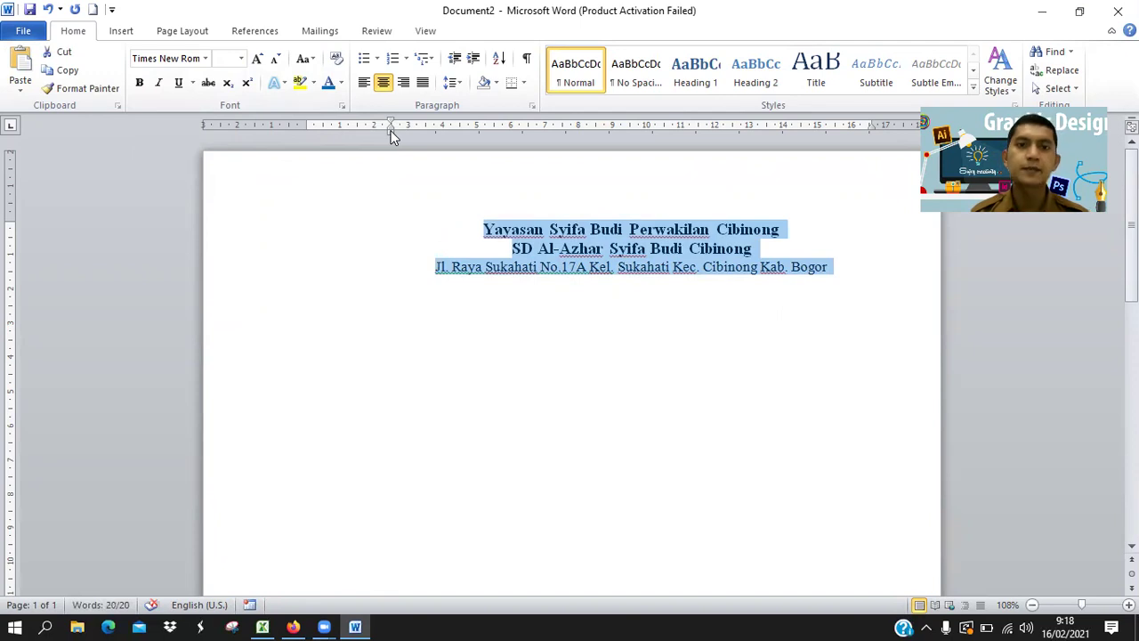
{"action": "left_click_drag", "start_coordinate": [395, 130], "coordinate": [396, 130]}
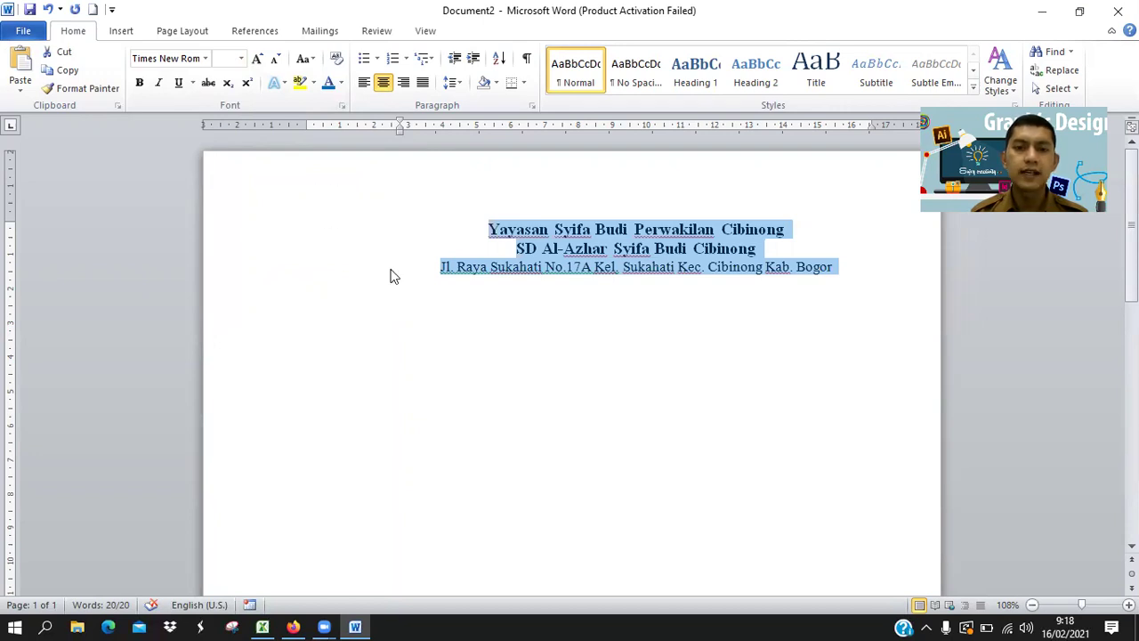
{"action": "left_click", "coordinate": [846, 267]}
{"action": "key", "text": "Return"}
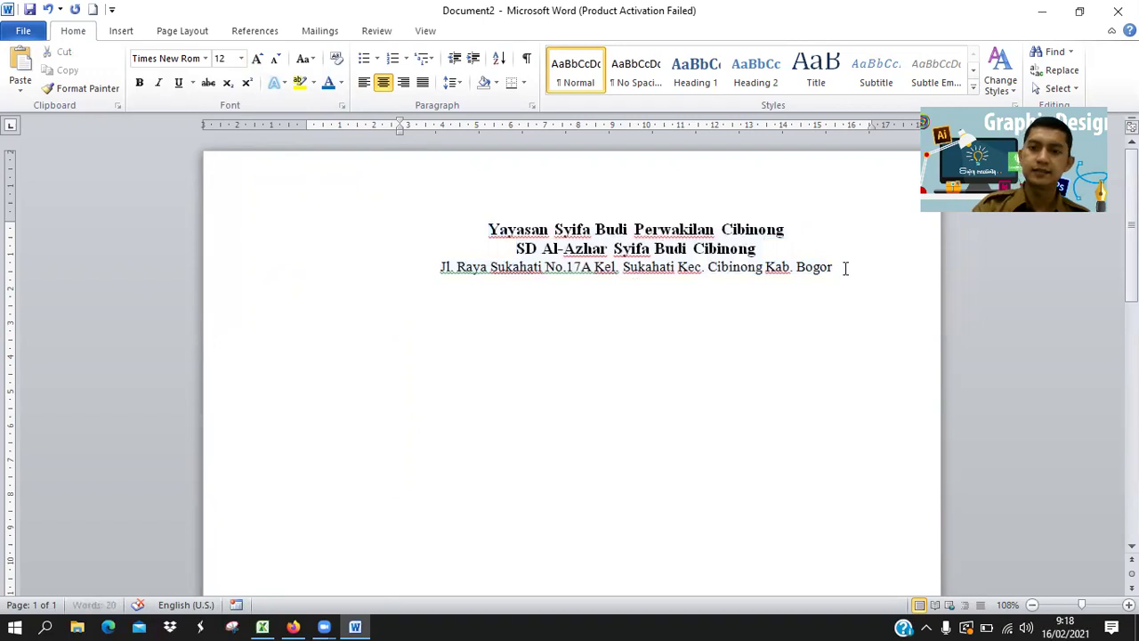
Scroll the PDF guide in Firefox to the logo-insertion steps 3.4–3.6.
{"action": "left_click", "coordinate": [293, 626]}
{"action": "scroll", "coordinate": [520, 507], "scroll_direction": "down", "scroll_amount": 4}
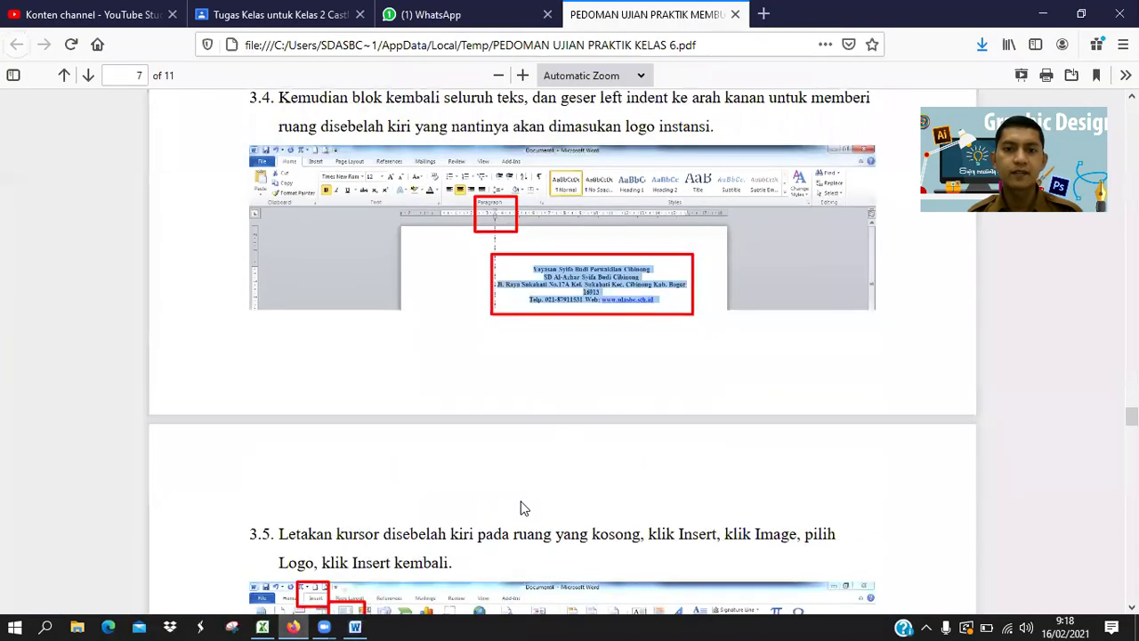
{"action": "scroll", "coordinate": [522, 507], "scroll_direction": "down", "scroll_amount": 3}
{"action": "scroll", "coordinate": [522, 507], "scroll_direction": "down", "scroll_amount": 2}
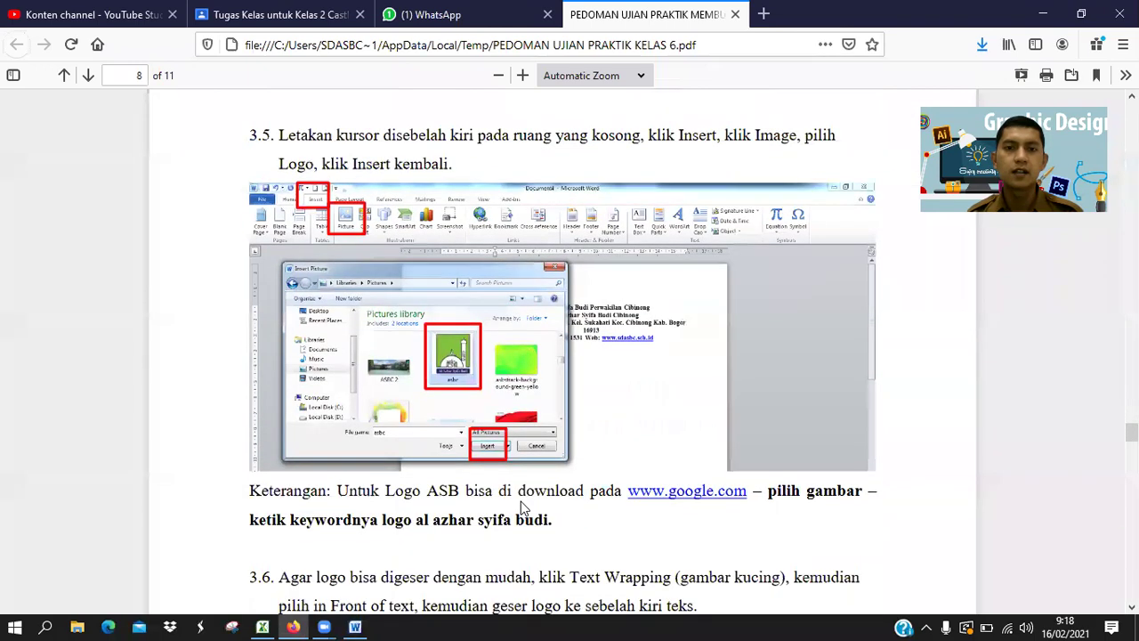
{"action": "scroll", "coordinate": [522, 508], "scroll_direction": "down", "scroll_amount": 3}
{"action": "scroll", "coordinate": [523, 505], "scroll_direction": "up", "scroll_amount": 1}
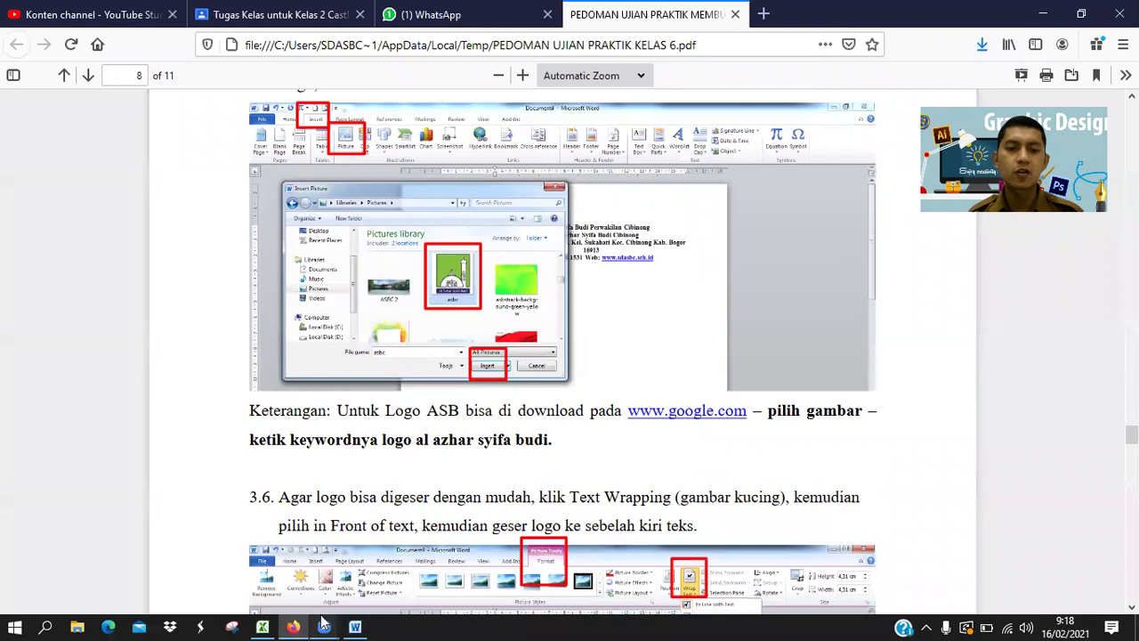
Load google.com in a new Firefox tab, then return to the Word letter.
{"action": "left_click", "coordinate": [763, 14]}
{"action": "type", "text": "google.com/"}
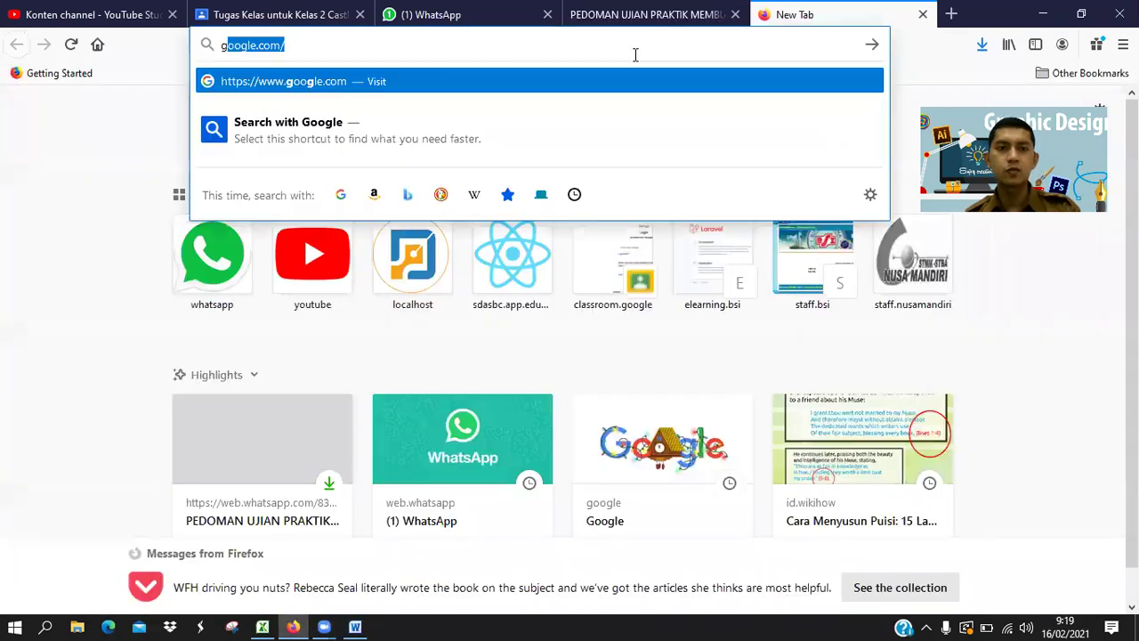
{"action": "key", "text": "Return"}
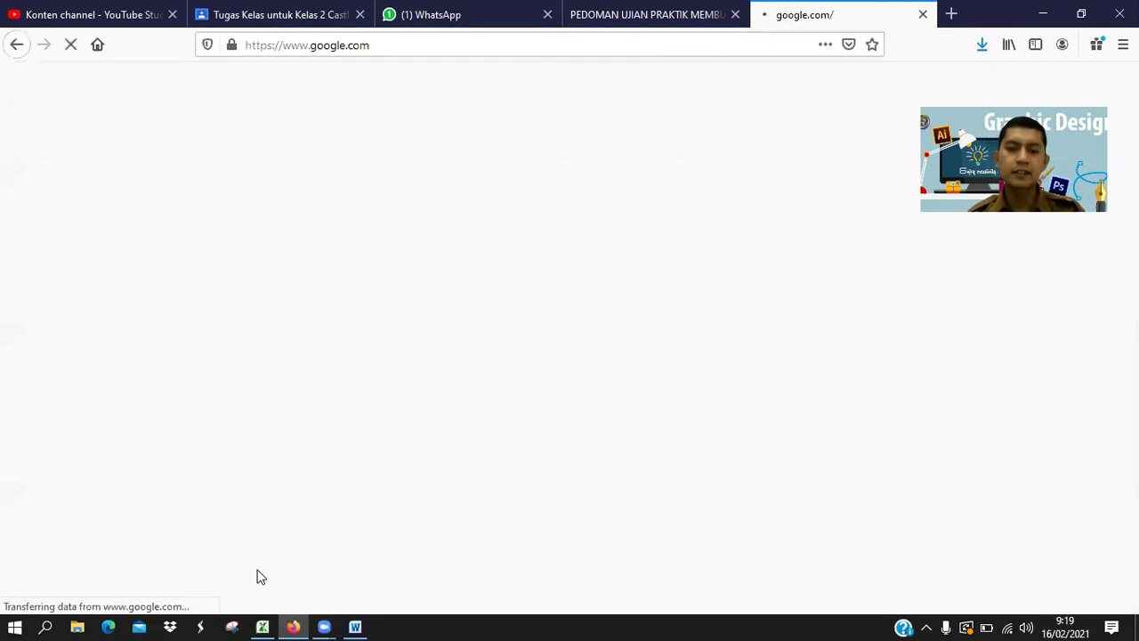
{"action": "left_click", "coordinate": [356, 627]}
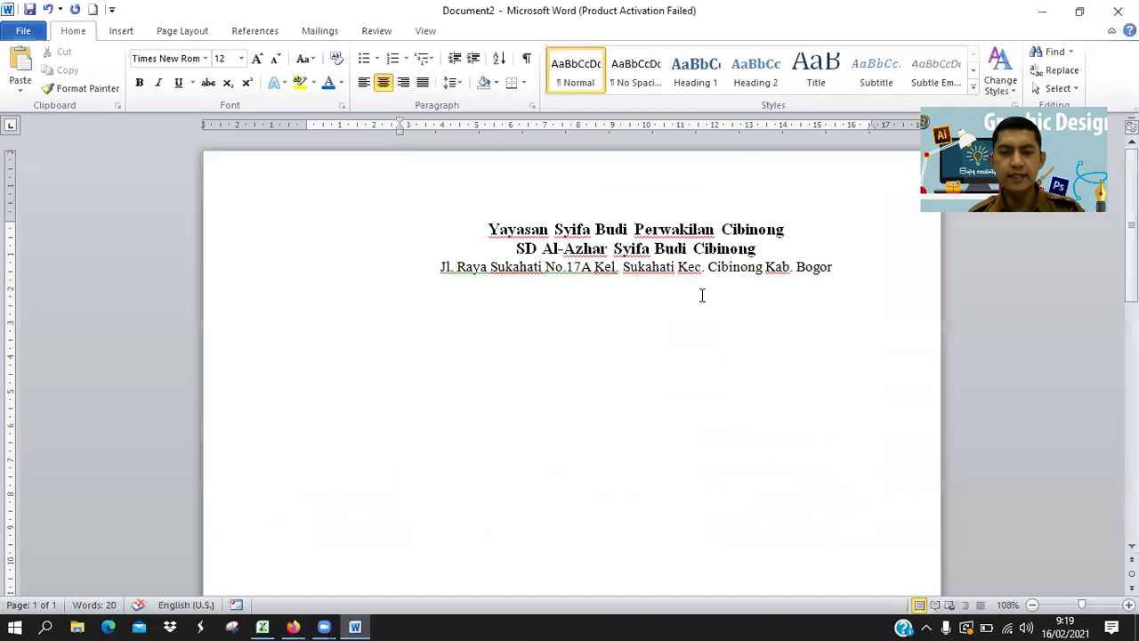
Insert the 'logo asbc' picture from the Pictures folder below the address line, checking the guide midway.
{"action": "left_click", "coordinate": [122, 31]}
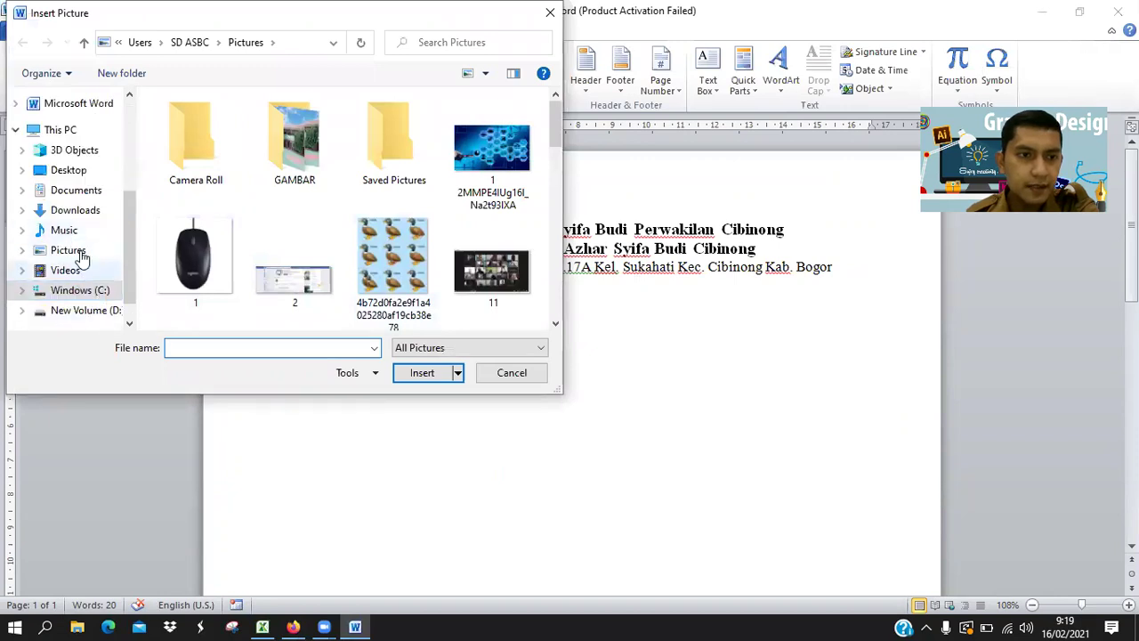
{"action": "left_click", "coordinate": [78, 252]}
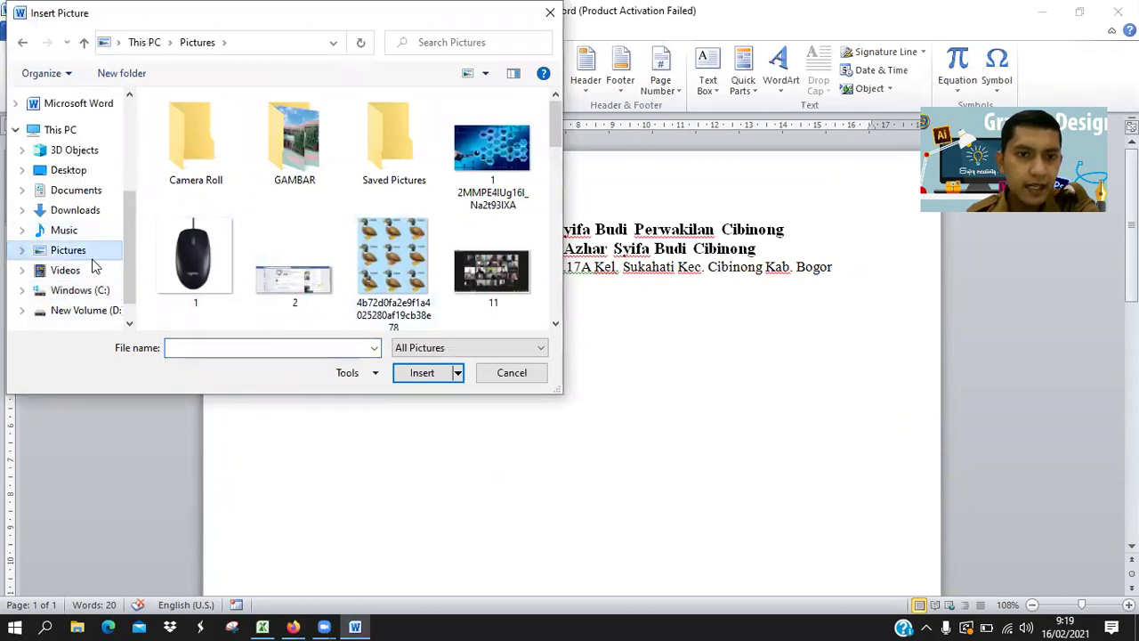
{"action": "left_click", "coordinate": [407, 270]}
{"action": "scroll", "coordinate": [407, 270], "scroll_direction": "down", "scroll_amount": 8}
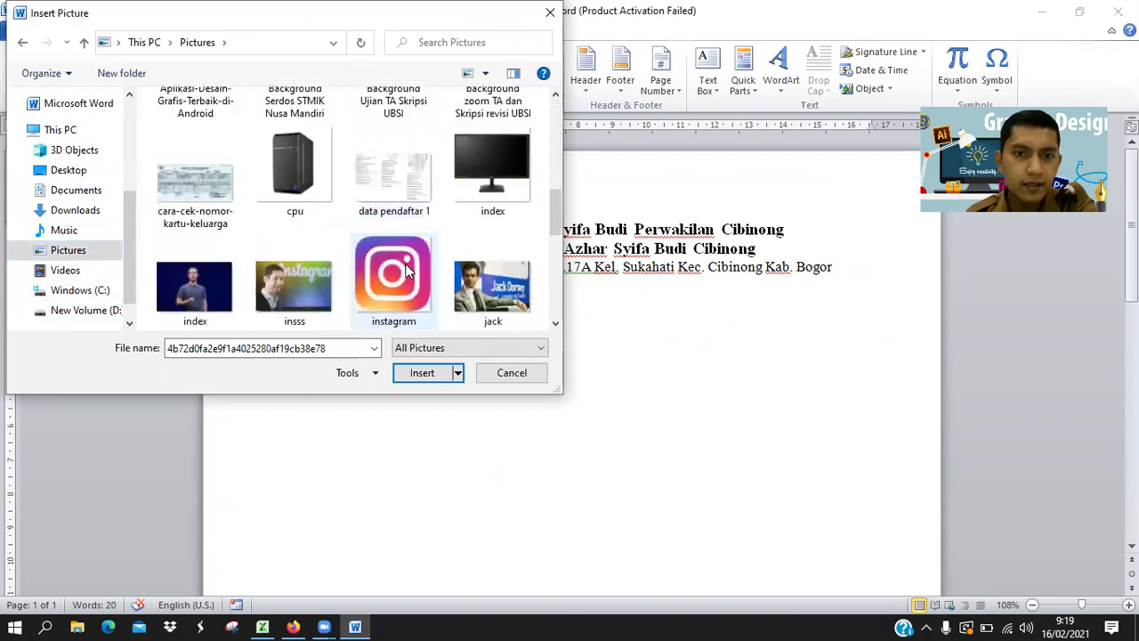
{"action": "scroll", "coordinate": [407, 270], "scroll_direction": "down", "scroll_amount": 5}
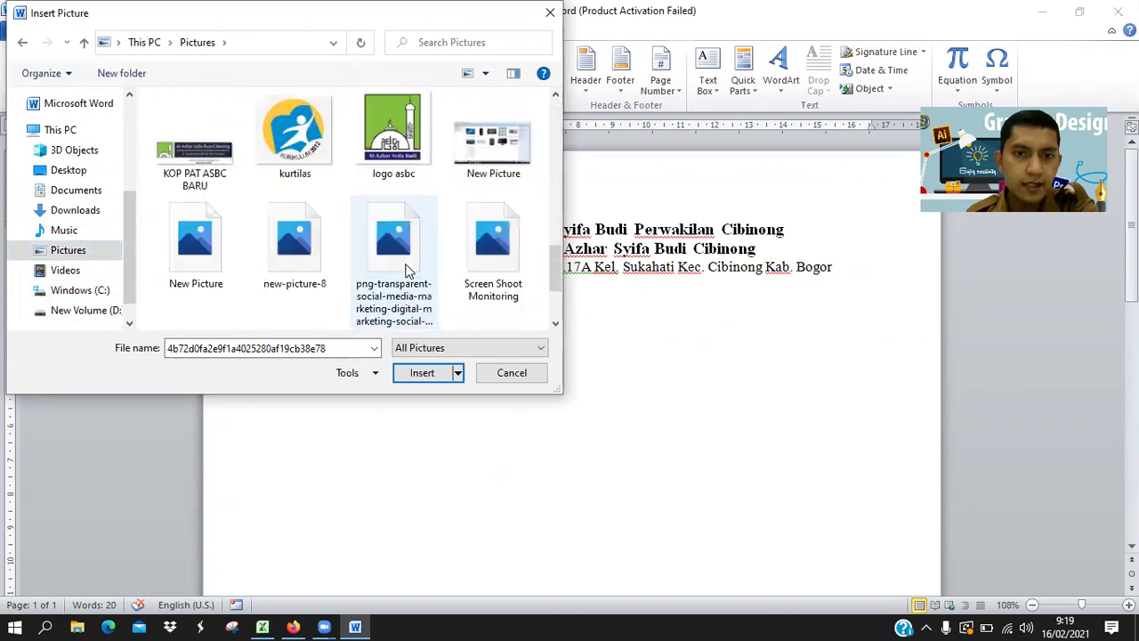
{"action": "left_click", "coordinate": [392, 141]}
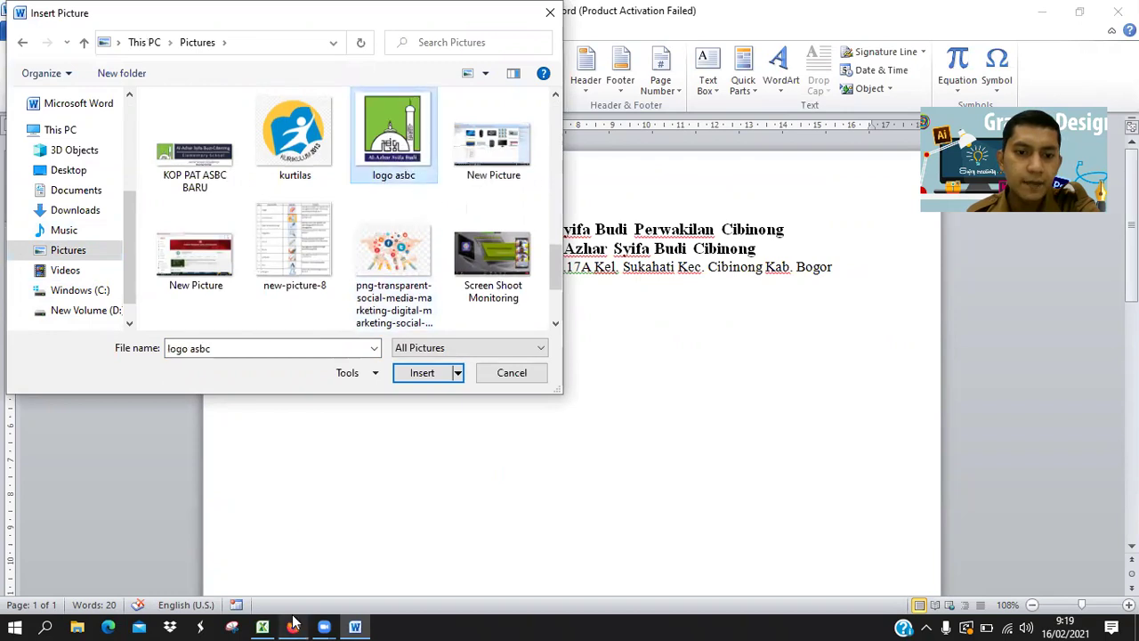
{"action": "left_click", "coordinate": [294, 626]}
{"action": "left_click", "coordinate": [294, 625]}
{"action": "left_click", "coordinate": [294, 626]}
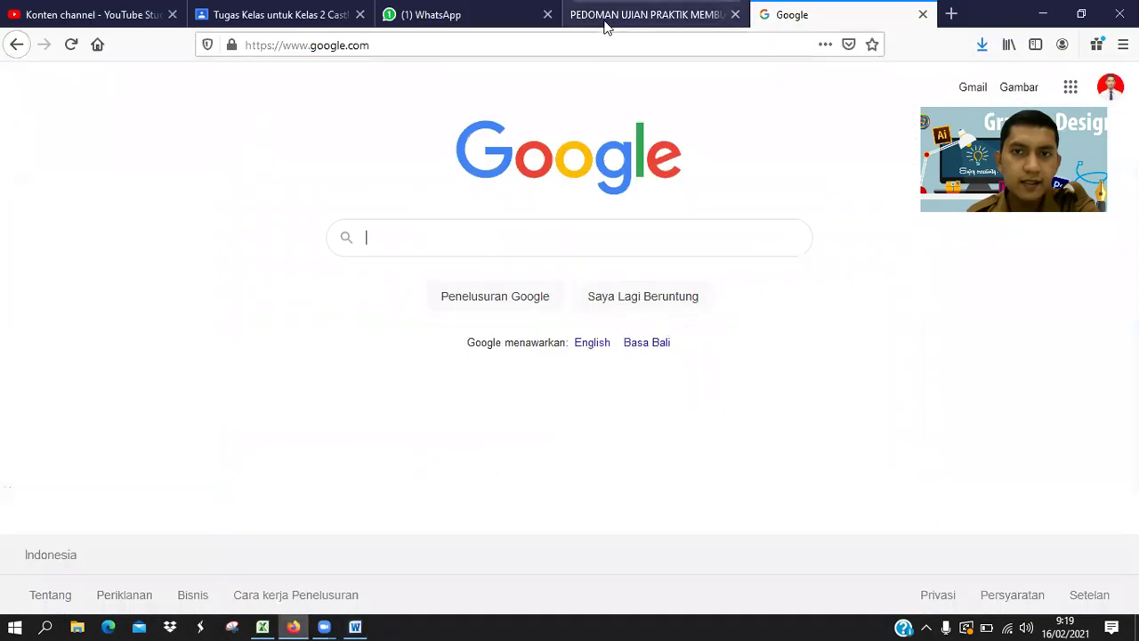
{"action": "left_click", "coordinate": [610, 14]}
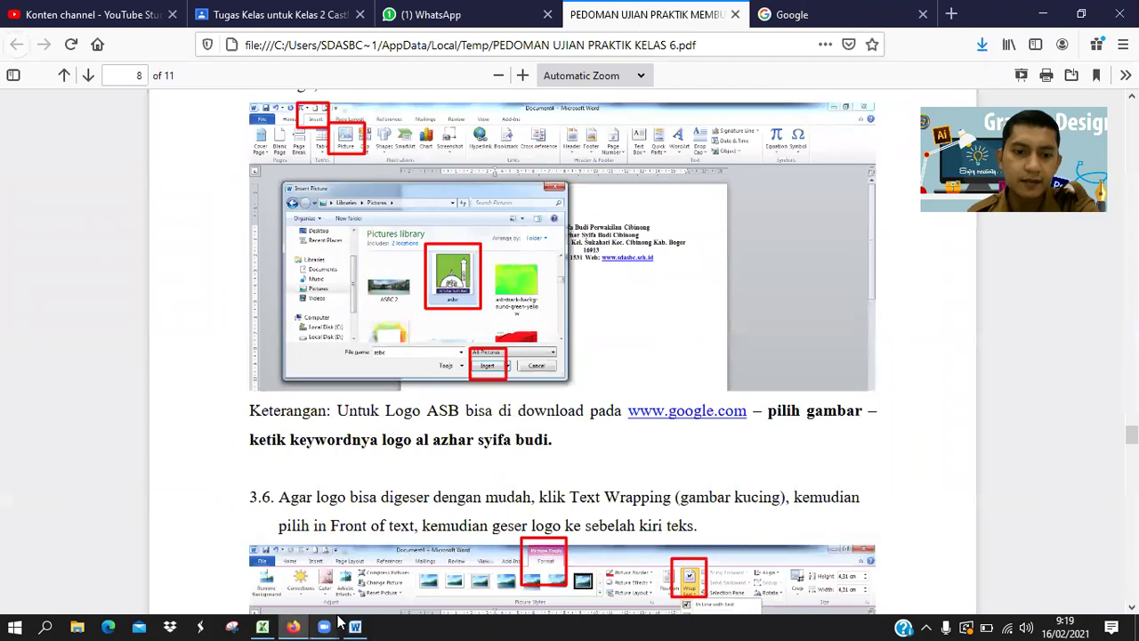
{"action": "left_click", "coordinate": [355, 627]}
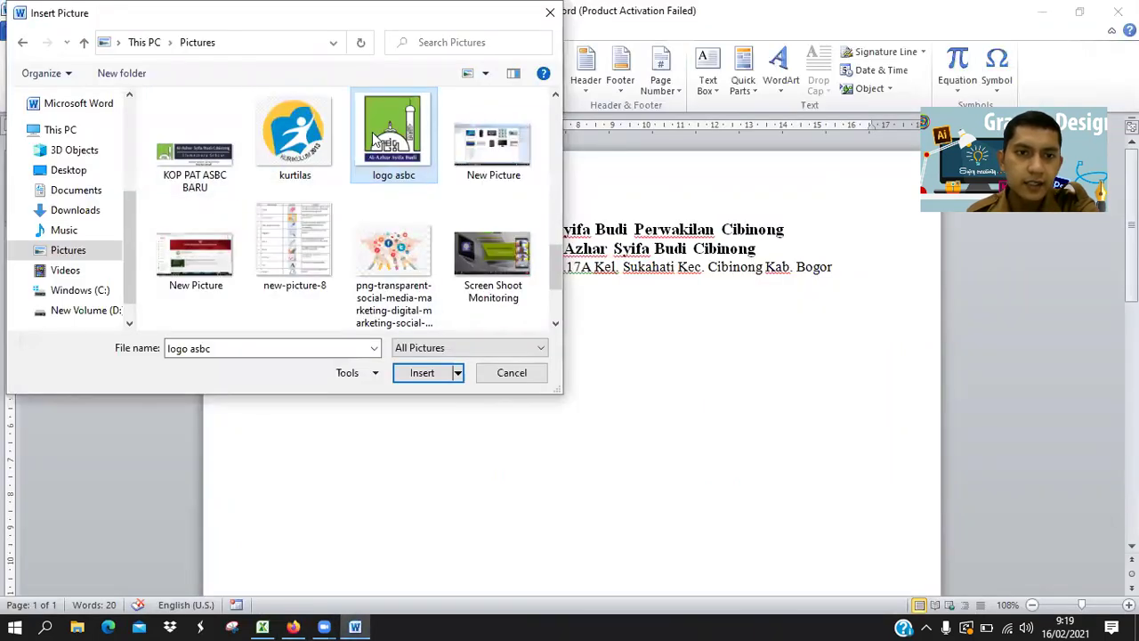
{"action": "left_click", "coordinate": [418, 374]}
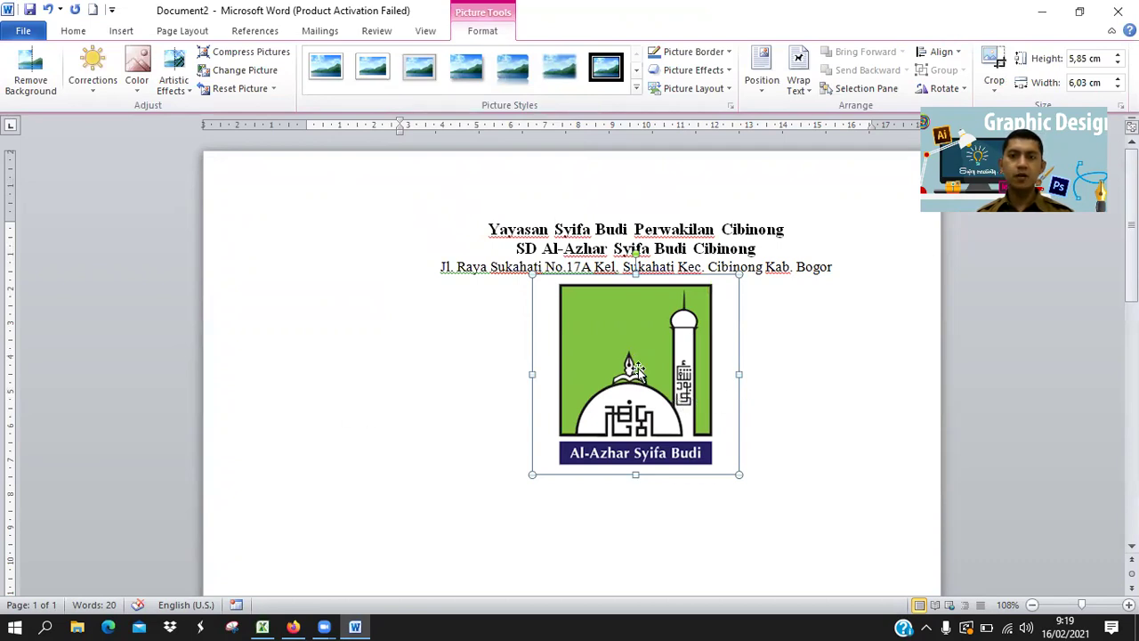
Float the logo in front of text, shrink it to about 2.2 cm, and place it left of the letterhead.
{"action": "left_click", "coordinate": [801, 91]}
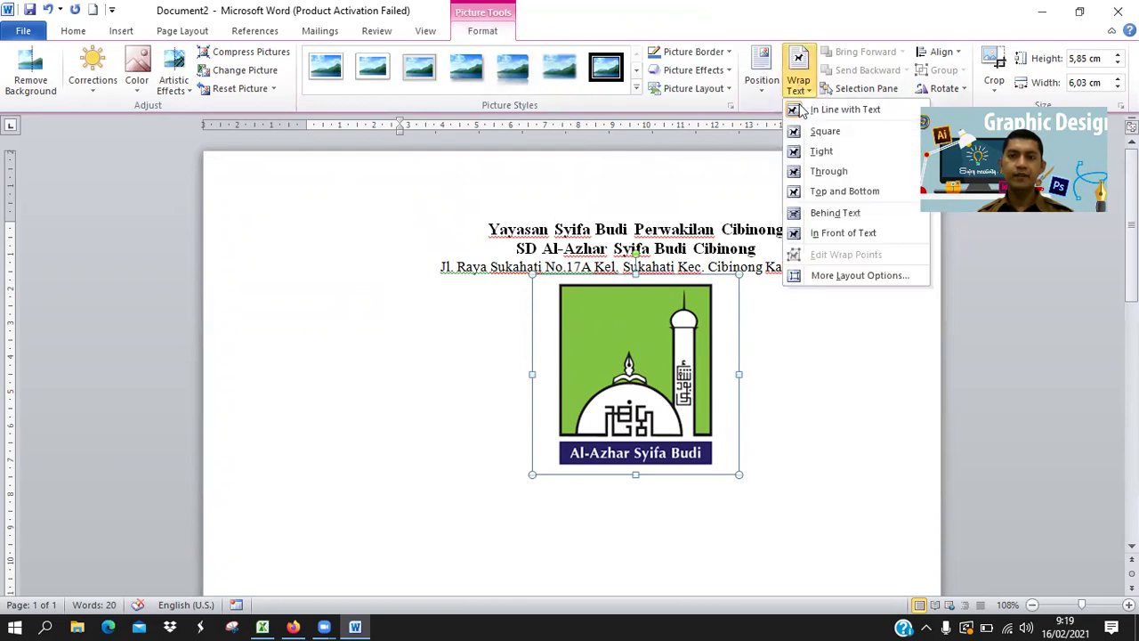
{"action": "left_click", "coordinate": [832, 237]}
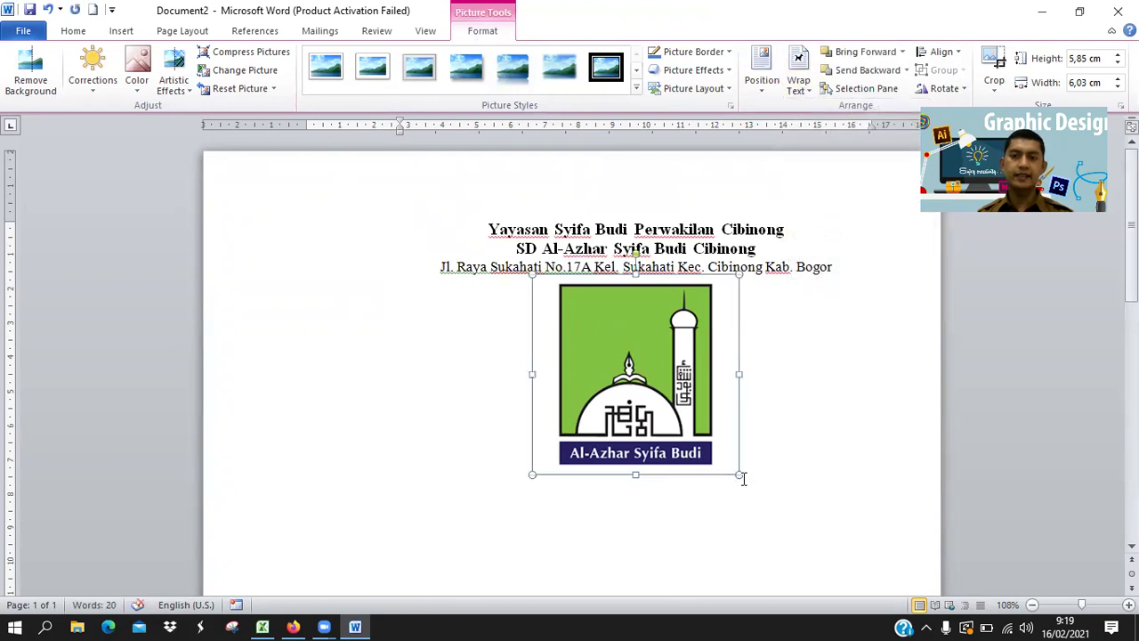
{"action": "left_click_drag", "start_coordinate": [738, 474], "coordinate": [611, 350]}
{"action": "left_click_drag", "start_coordinate": [538, 294], "coordinate": [371, 238]}
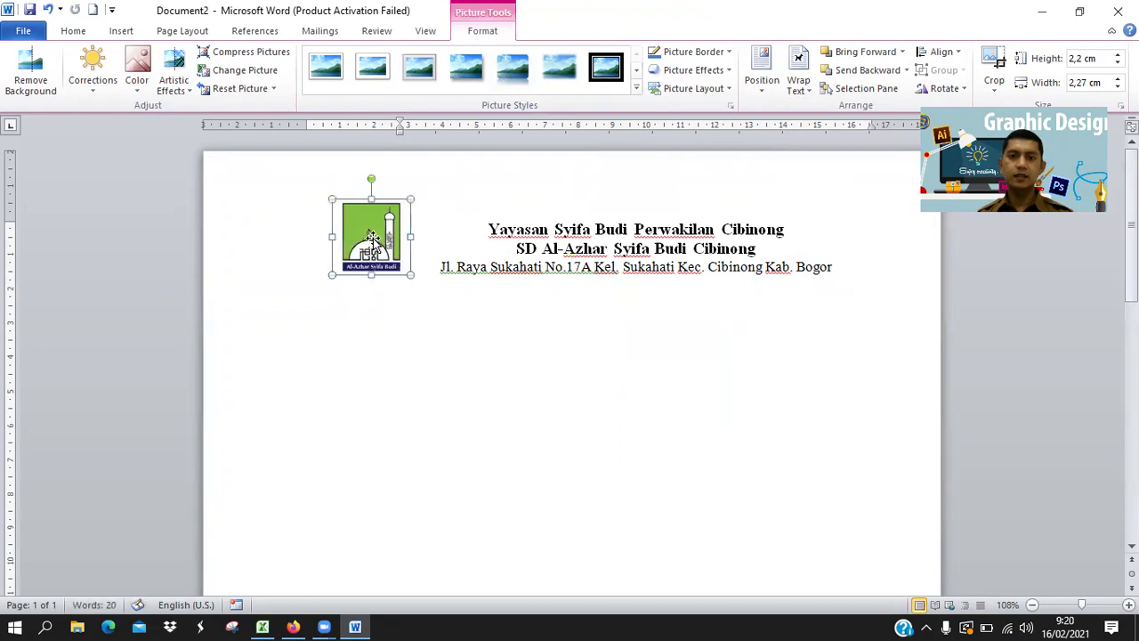
{"action": "left_click", "coordinate": [635, 330]}
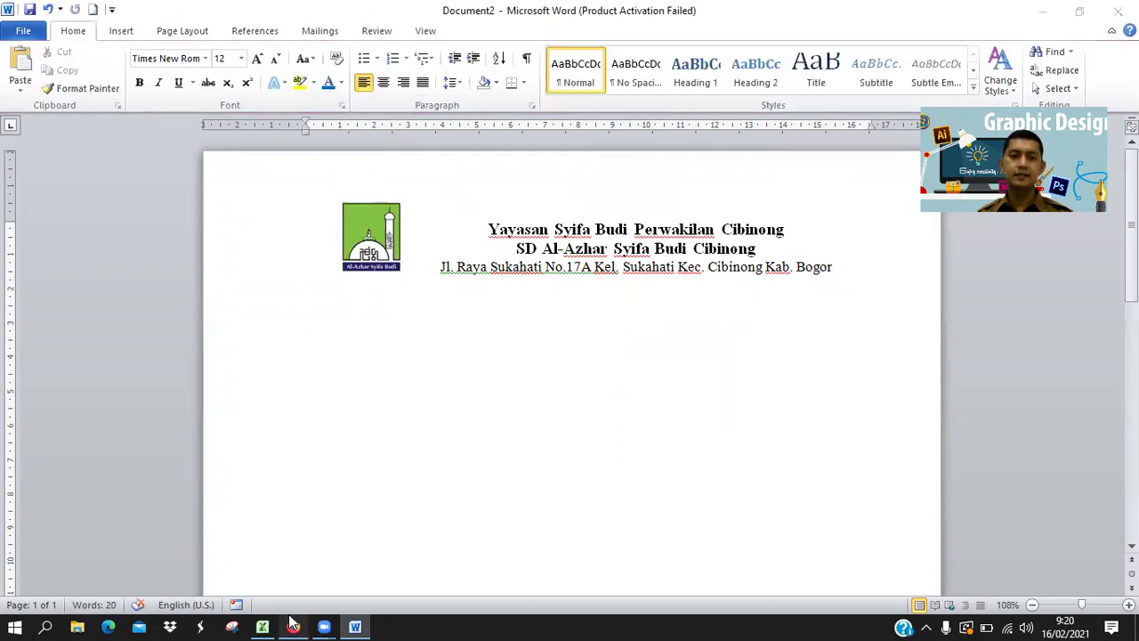
Scroll the PDF guide to section 3.7 on page 9 about the border under the header.
{"action": "left_click", "coordinate": [293, 626]}
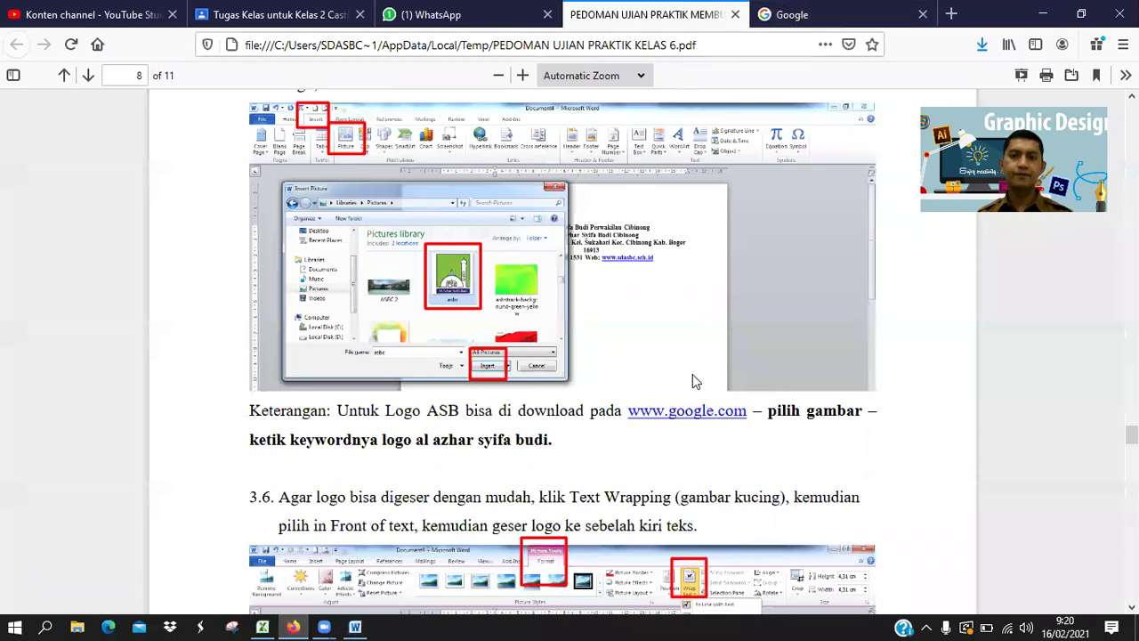
{"action": "scroll", "coordinate": [696, 380], "scroll_direction": "down", "scroll_amount": 3}
{"action": "scroll", "coordinate": [696, 373], "scroll_direction": "down", "scroll_amount": 5}
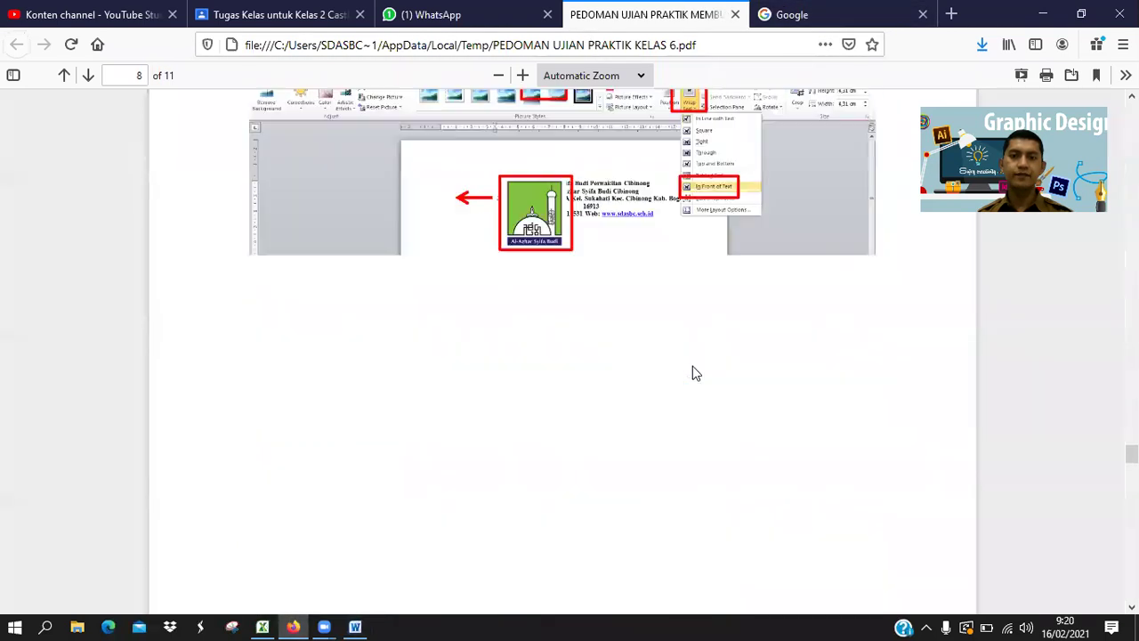
{"action": "scroll", "coordinate": [696, 374], "scroll_direction": "down", "scroll_amount": 5}
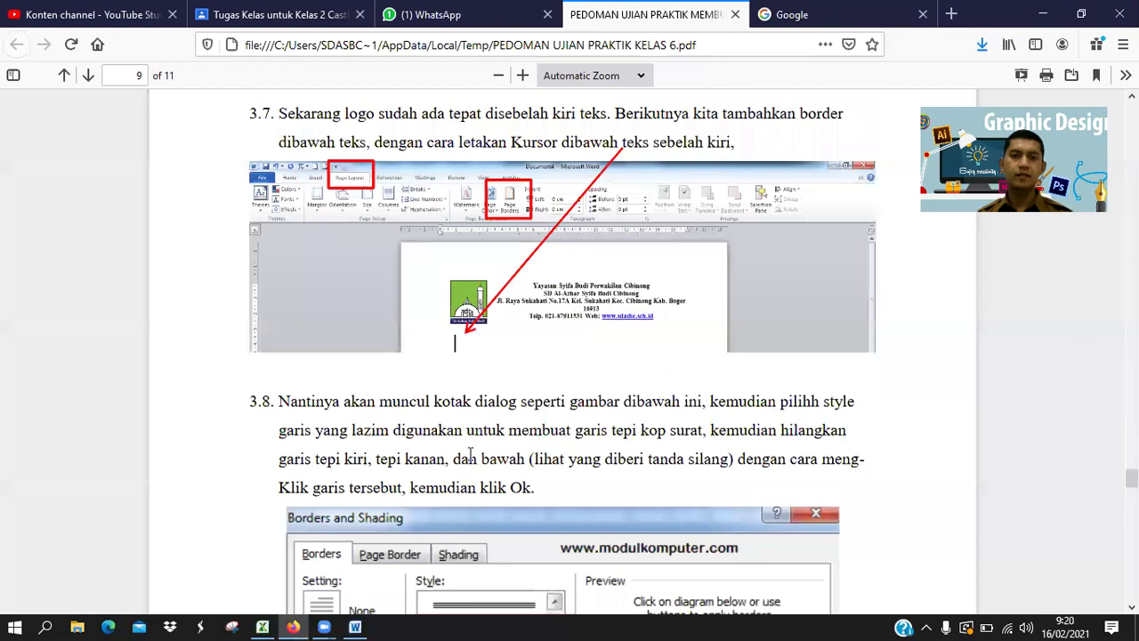
{"action": "left_click", "coordinate": [355, 627]}
Select the logo to check its position, then put the caret after Bogor.
{"action": "left_click", "coordinate": [366, 250]}
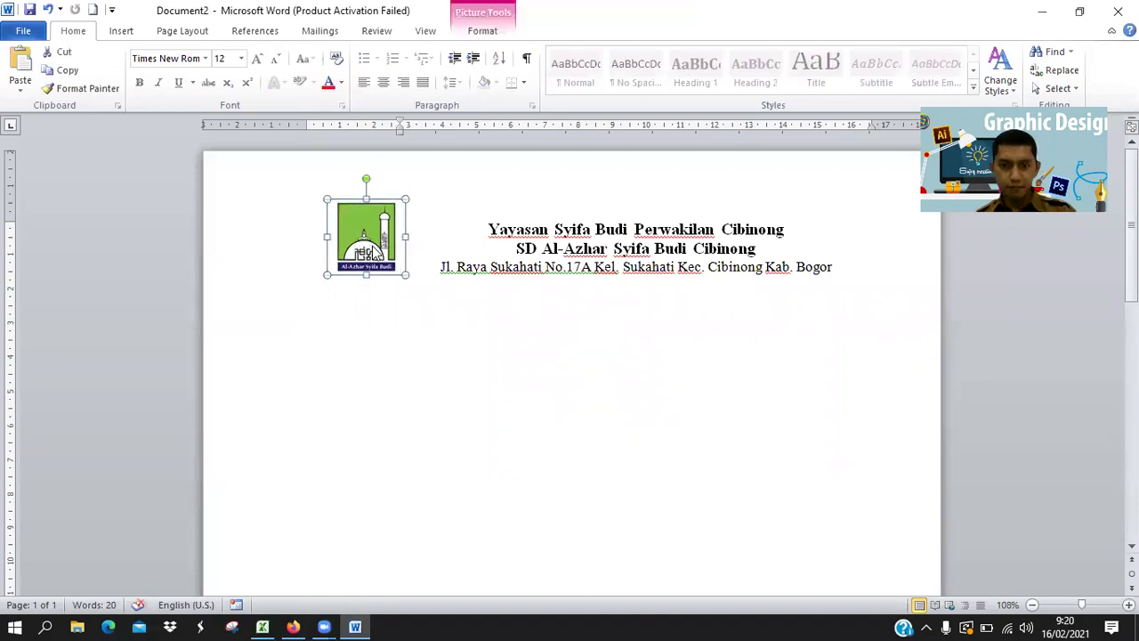
{"action": "key", "text": "alt+Tab"}
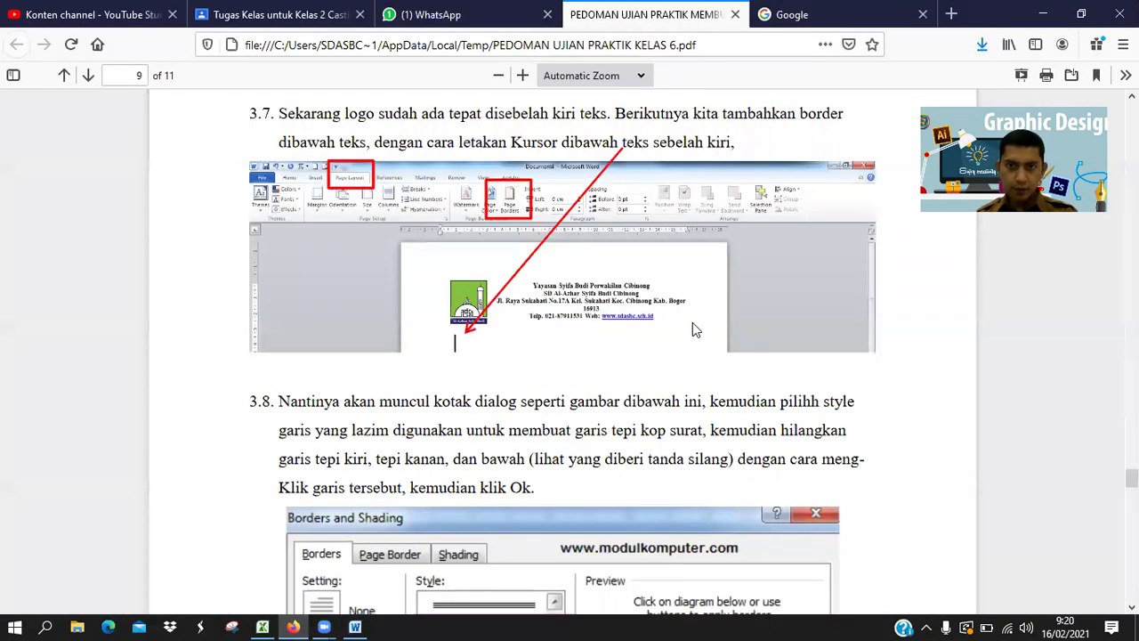
{"action": "key", "text": "alt+Tab"}
{"action": "left_click", "coordinate": [858, 263]}
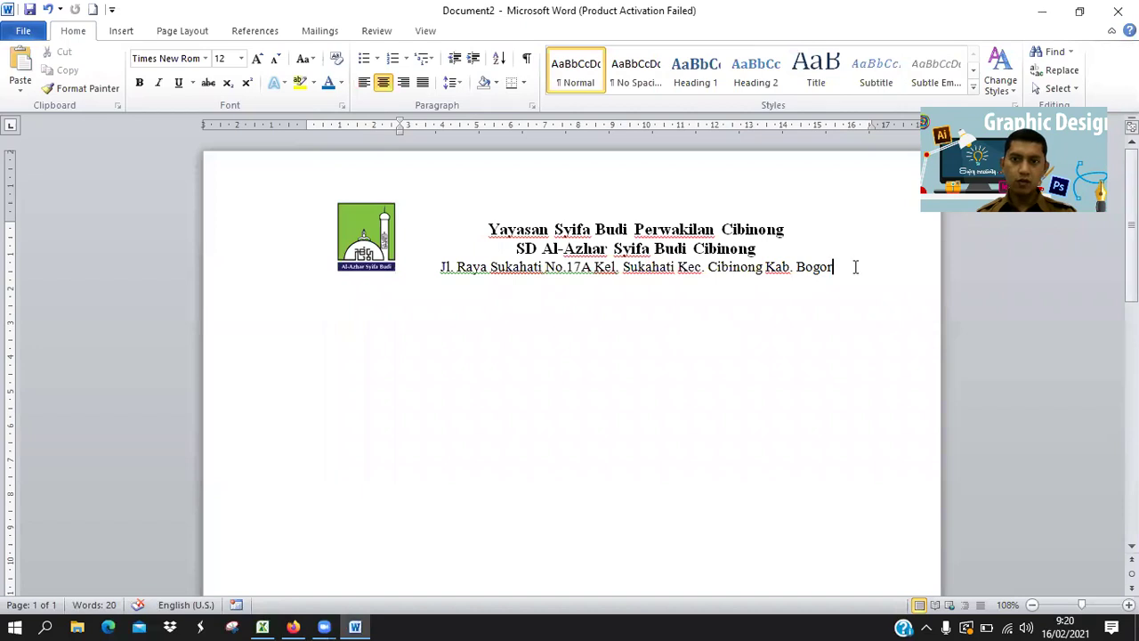
Start a new centred line under the address with 'Telp.' and the school's phone number.
{"action": "key", "text": "Return"}
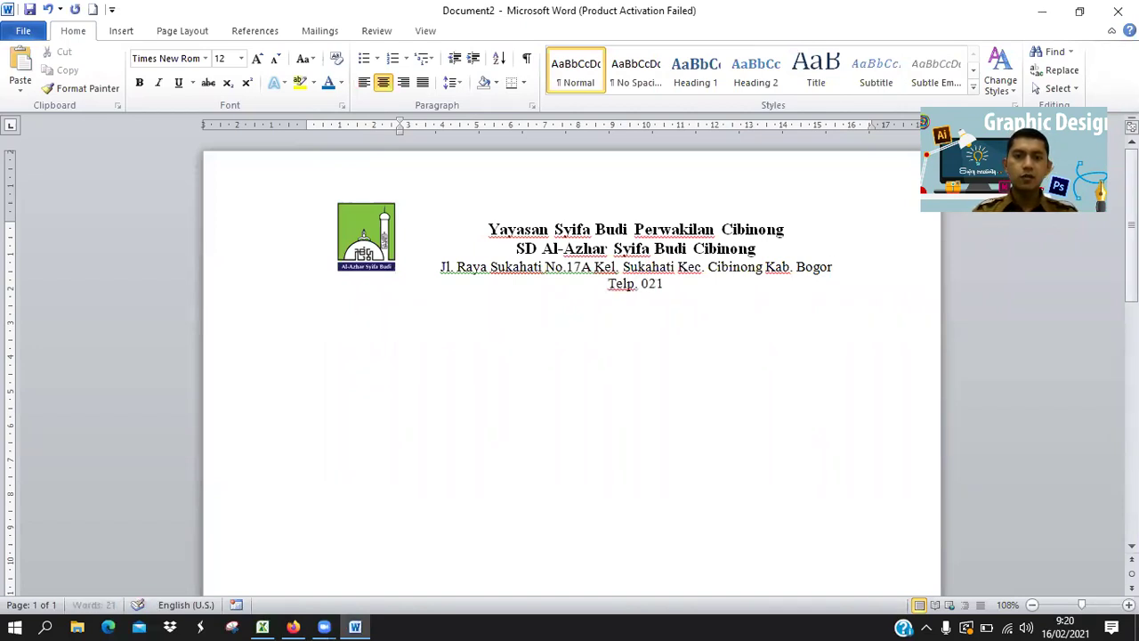
{"action": "key", "text": "alt+Tab"}
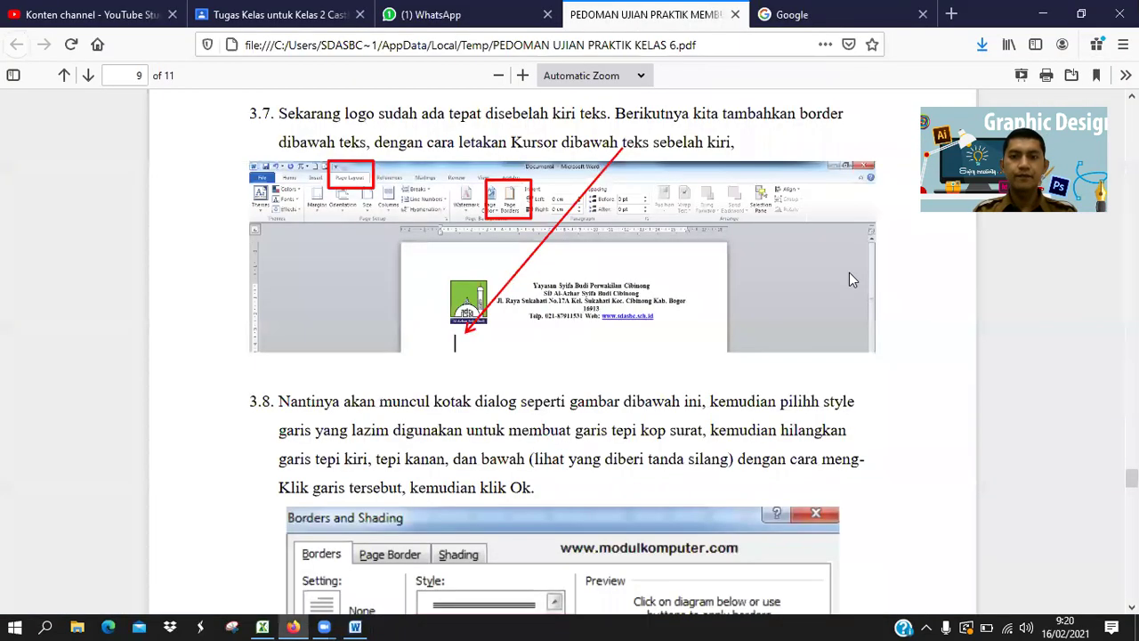
{"action": "key", "text": "alt+Tab"}
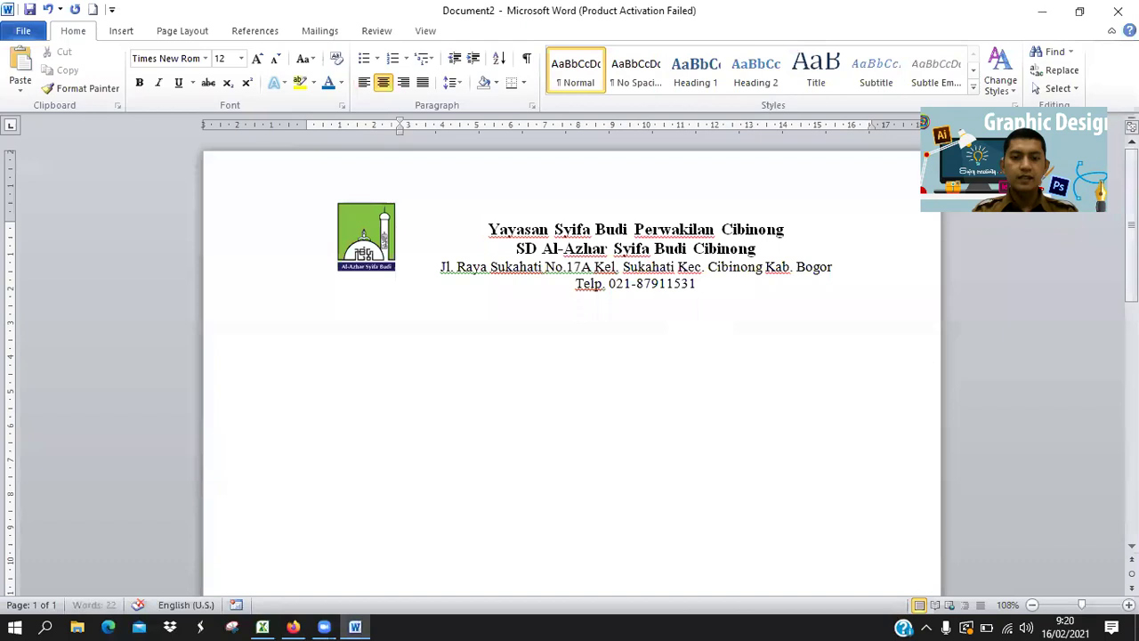
Add 'Website. sdasbc.sch.id' after the phone number, correcting the mistyped letters.
{"action": "type", "text": "Websi"}
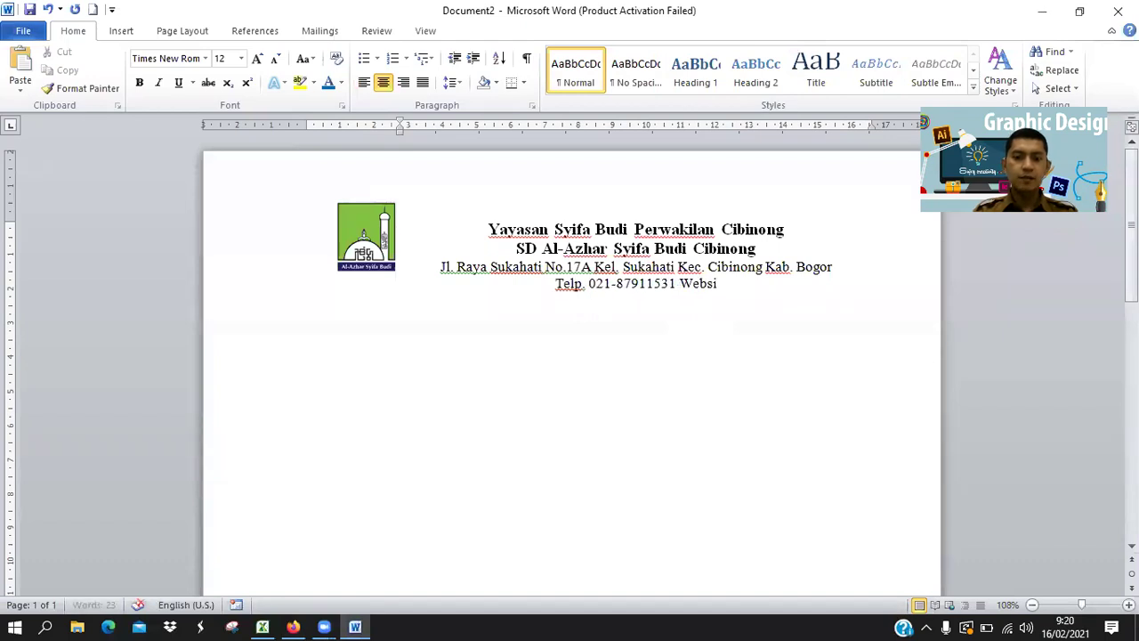
{"action": "type", "text": "te: a"}
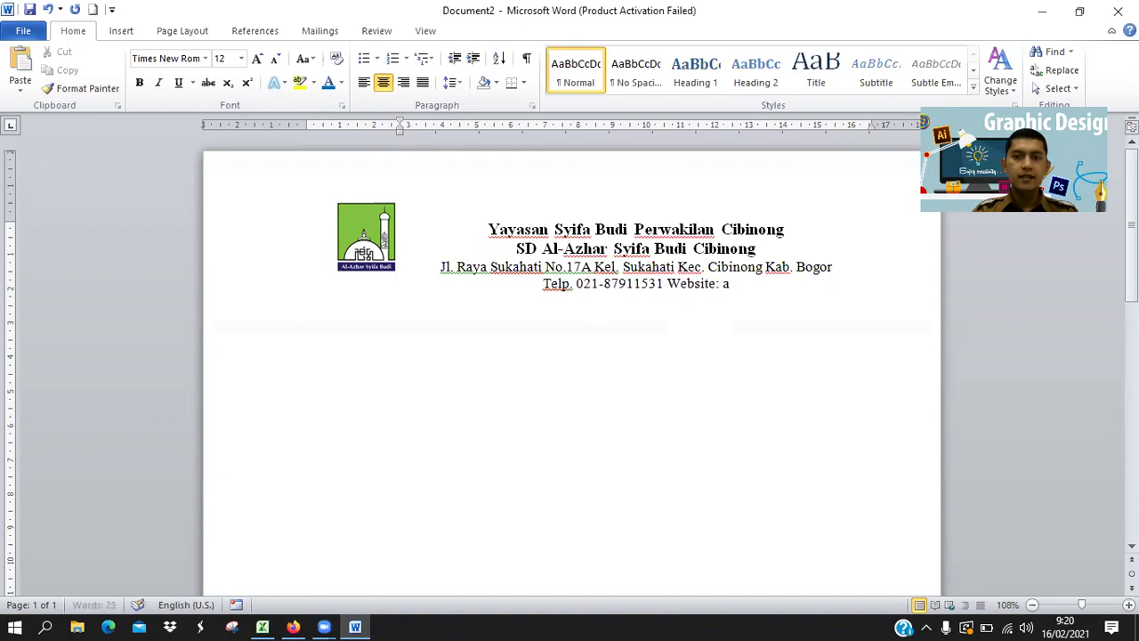
{"action": "type", "text": "d"}
{"action": "key", "text": "BackSpace"}
{"action": "key", "text": "BackSpace"}
{"action": "type", "text": "sdasbc"}
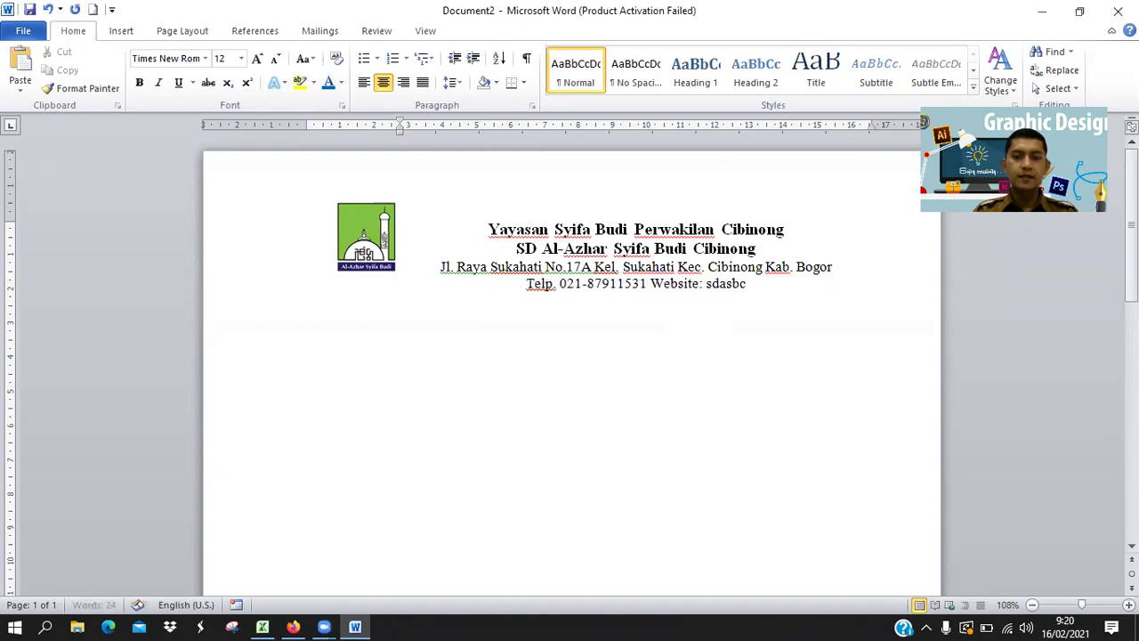
{"action": "type", "text": ".sch"}
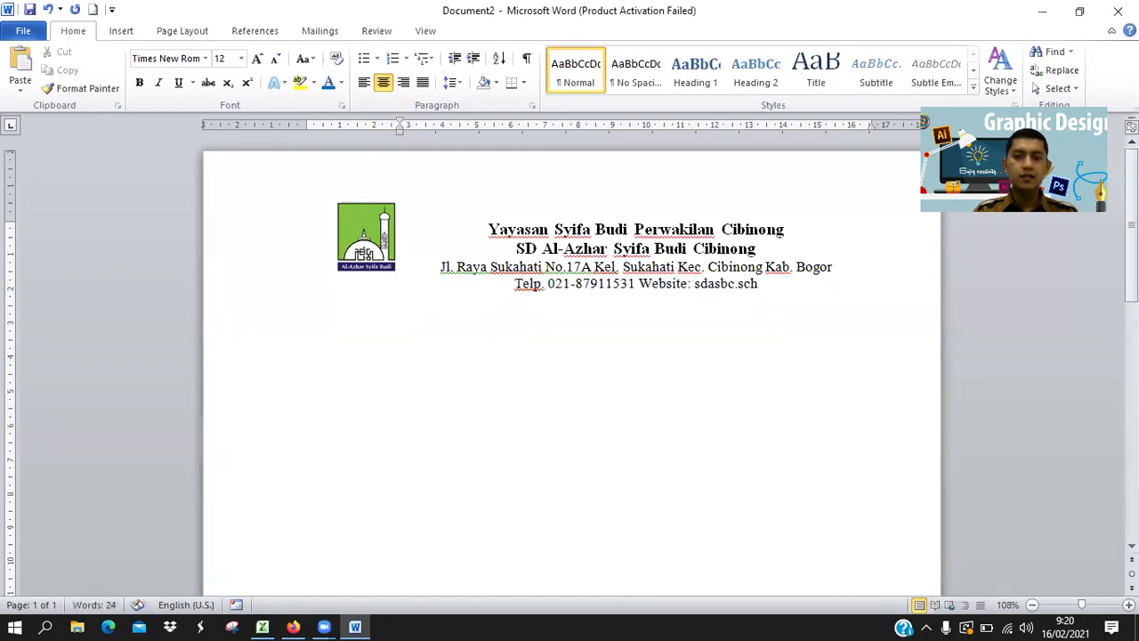
{"action": "type", "text": ".id"}
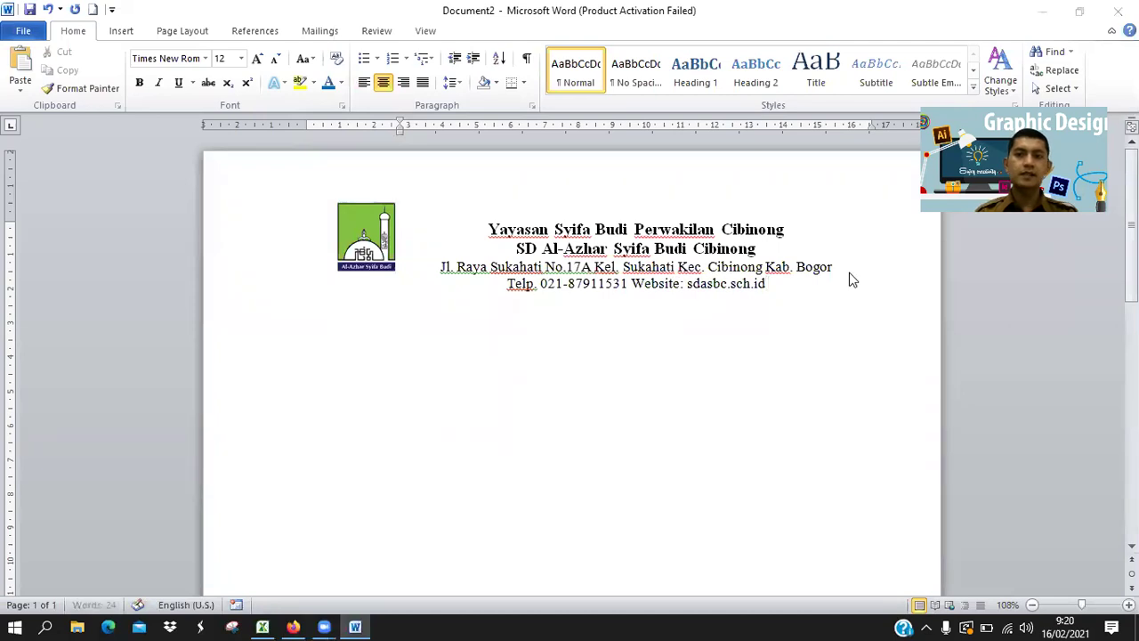
{"action": "key", "text": "alt+Tab"}
{"action": "key", "text": "alt+Tab"}
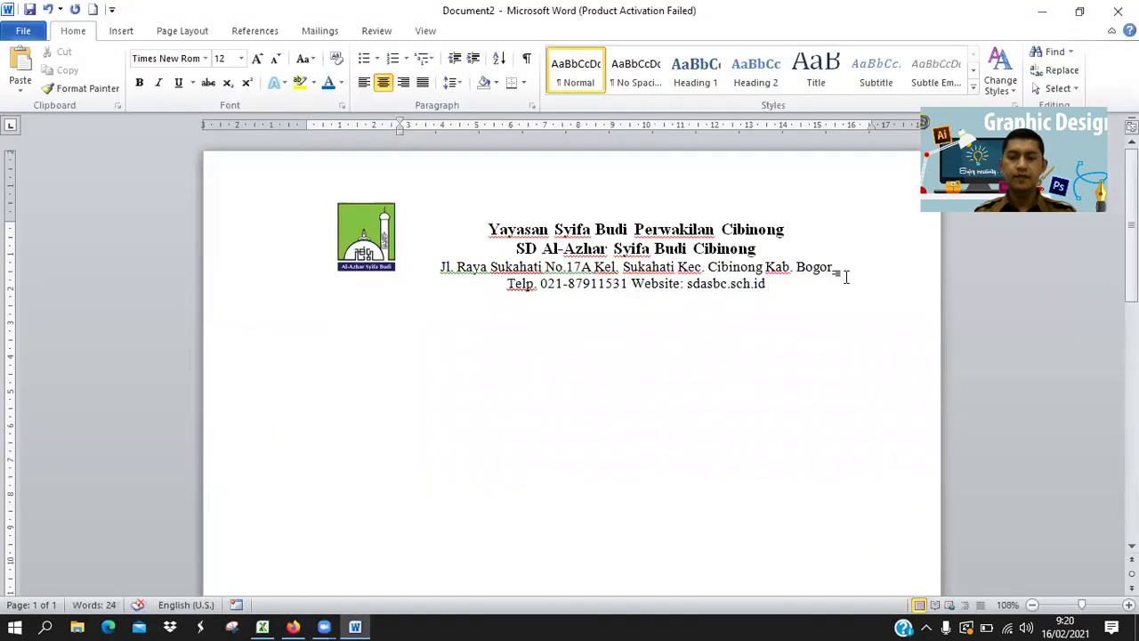
{"action": "key", "text": "Down"}
{"action": "key", "text": "Up"}
{"action": "key", "text": "Down"}
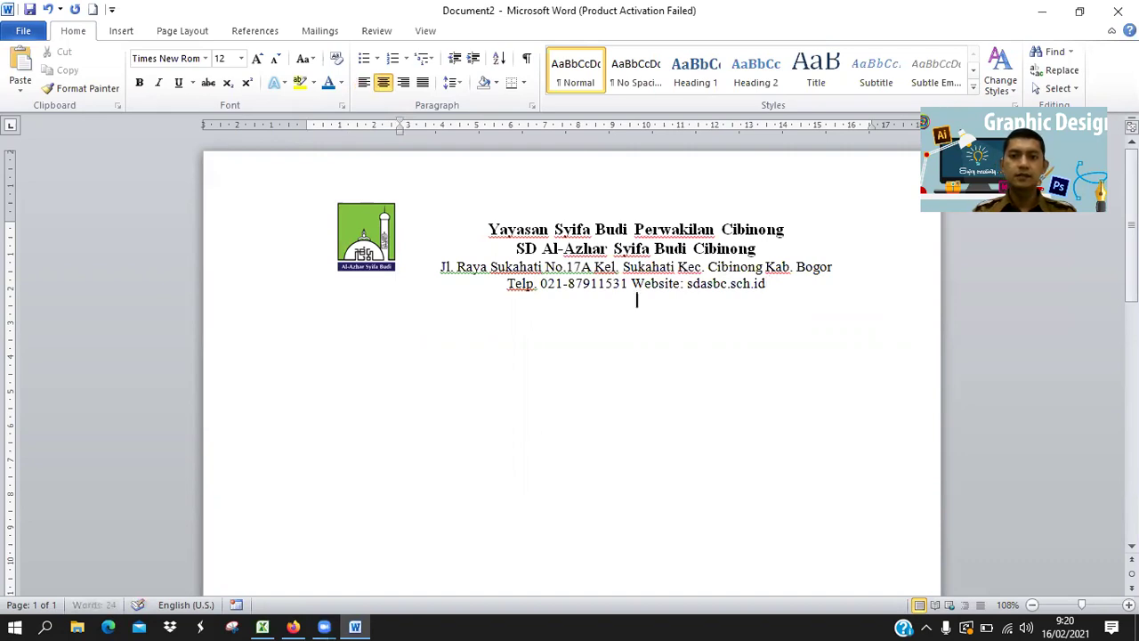
{"action": "key", "text": "Up"}
{"action": "key", "text": "BackSpace"}
{"action": "key", "text": "BackSpace"}
{"action": "key", "text": "BackSpace"}
{"action": "key", "text": "BackSpace"}
{"action": "key", "text": "BackSpace"}
{"action": "key", "text": "BackSpace"}
{"action": "key", "text": "BackSpace"}
{"action": "key", "text": "BackSpace"}
{"action": "key", "text": "BackSpace"}
{"action": "key", "text": "BackSpace"}
{"action": "key", "text": "BackSpace"}
{"action": "key", "text": "BackSpace"}
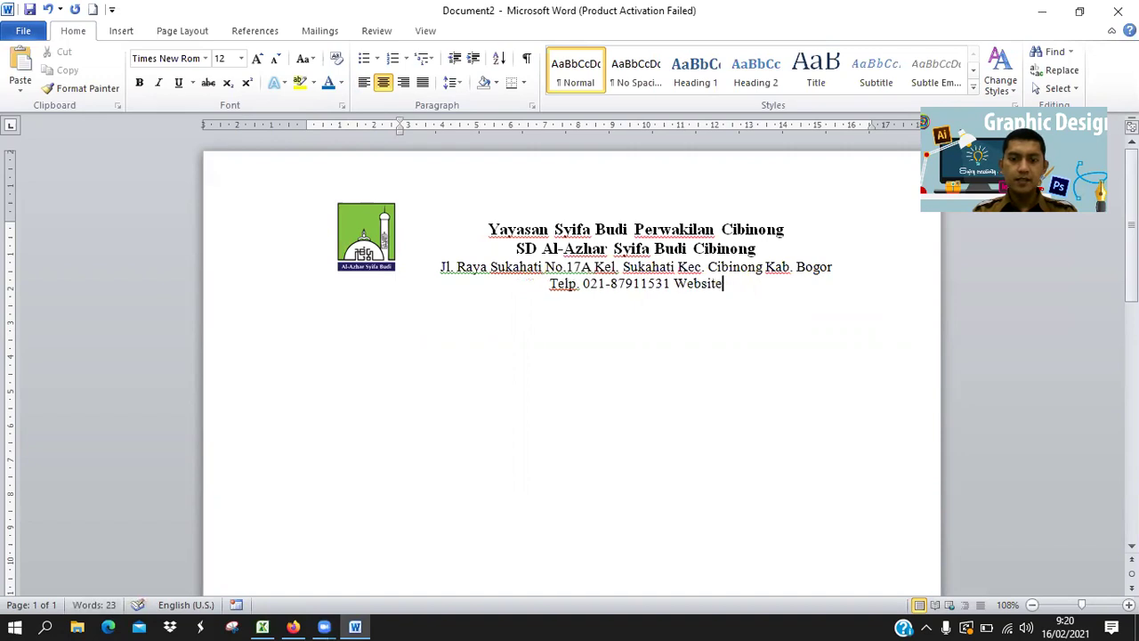
{"action": "type", "text": "site. Sdas"}
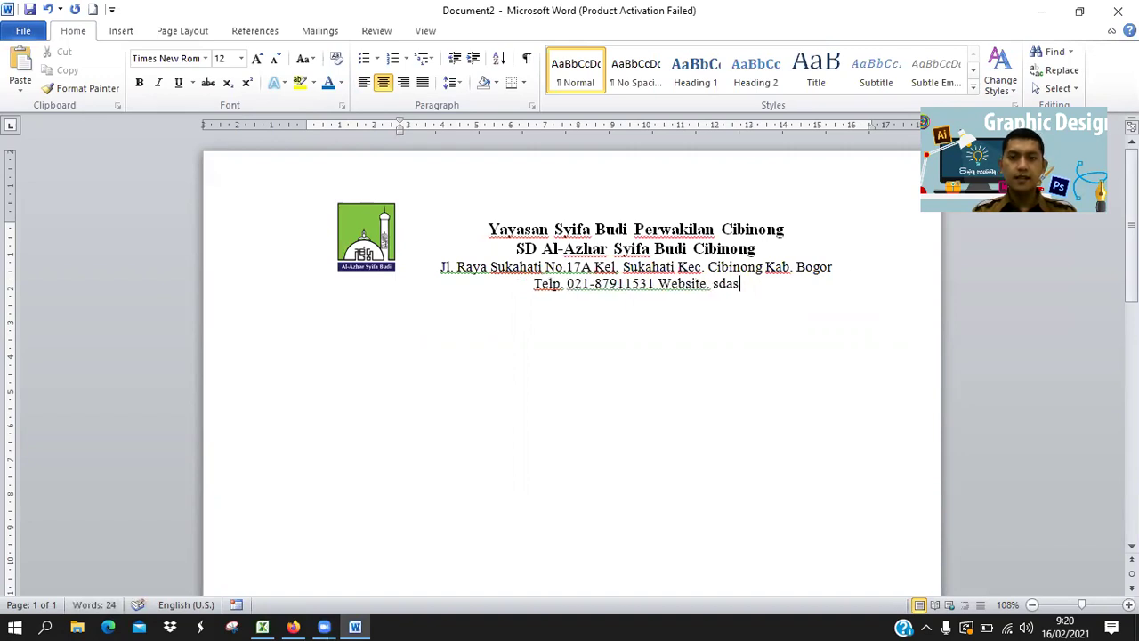
{"action": "type", "text": "bc.sch.id"}
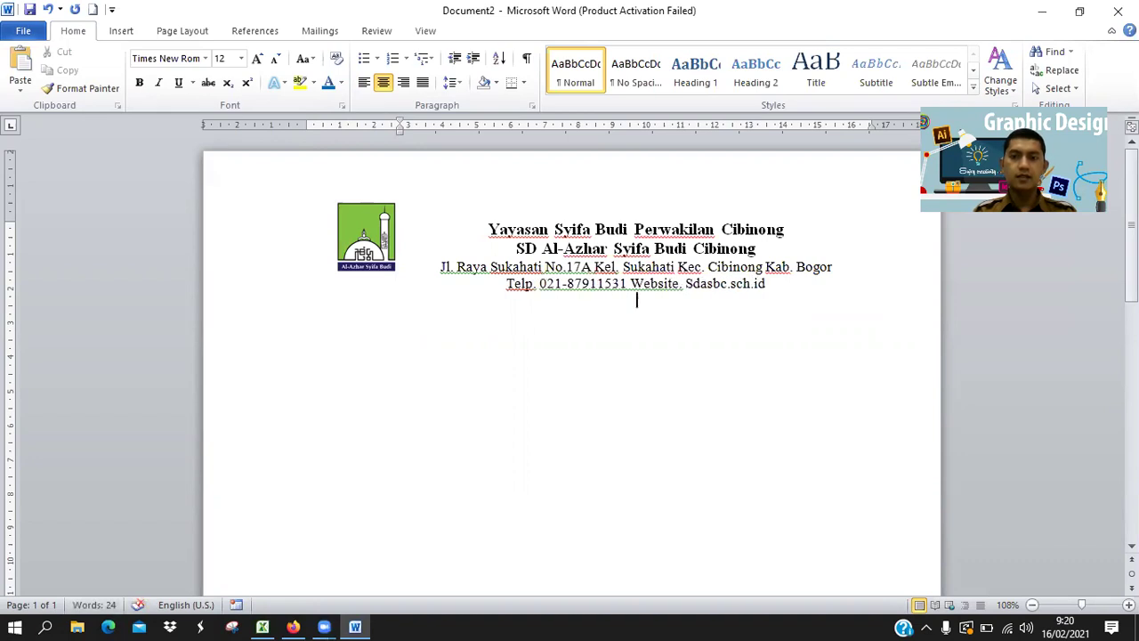
Change the capital S in 'Sdasbc' to lowercase and start a new line below the contact line.
{"action": "key", "text": "ctrl+l"}
{"action": "key", "text": "BackSpace"}
{"action": "key", "text": "Left"}
{"action": "key", "text": "BackSpace"}
{"action": "type", "text": "s"}
{"action": "key", "text": "Right"}
{"action": "key", "text": "Right"}
{"action": "key", "text": "Right"}
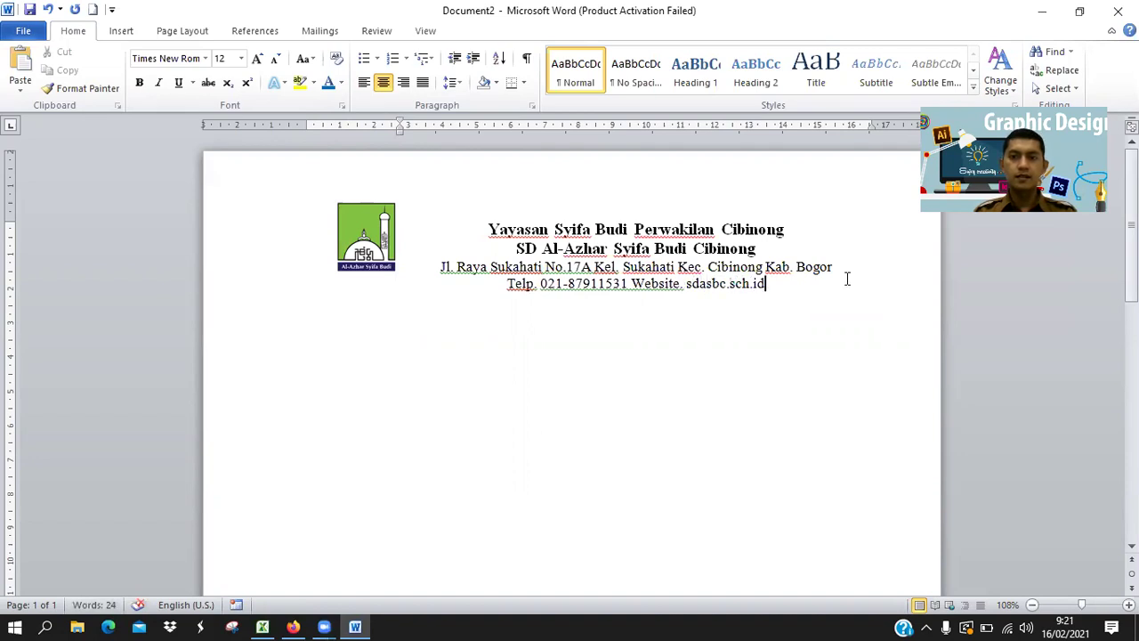
{"action": "key", "text": "Return"}
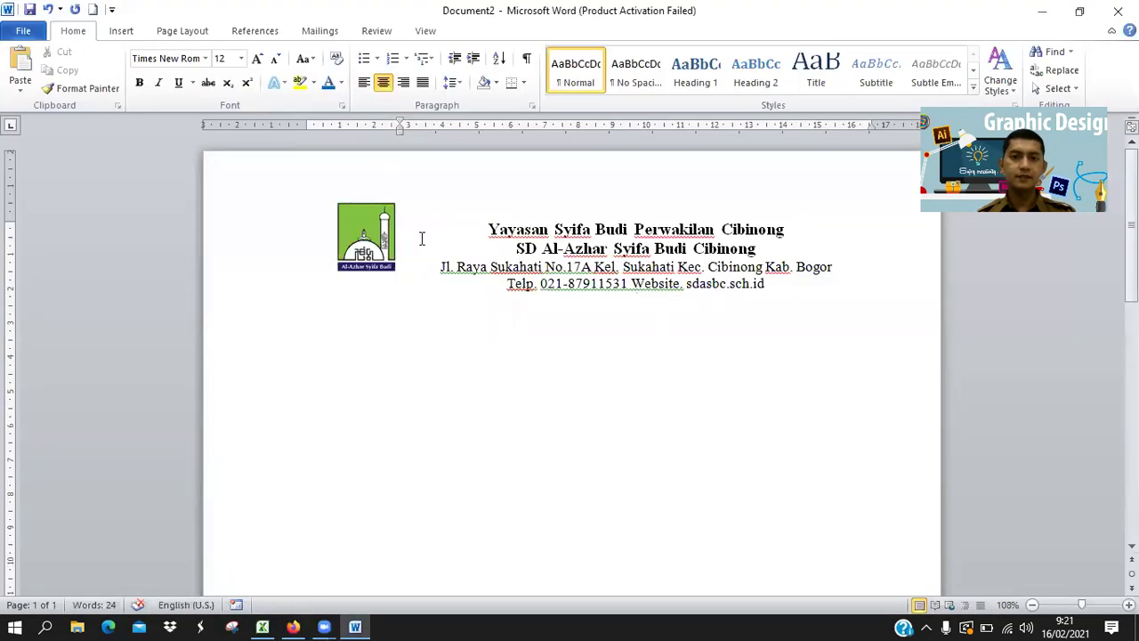
Enlarge the logo slightly and nudge it into place beside the header, then reopen the PDF guide.
{"action": "left_click", "coordinate": [374, 240]}
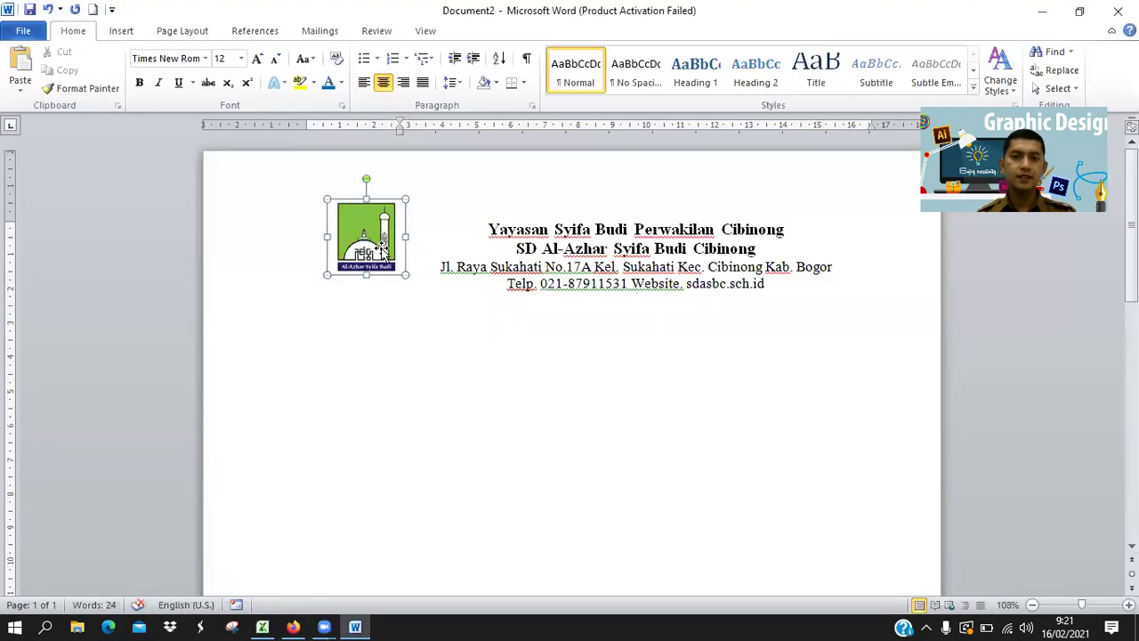
{"action": "mouse_move", "coordinate": [410, 279]}
{"action": "left_mouse_down"}
{"action": "mouse_move", "coordinate": [419, 292]}
{"action": "mouse_move", "coordinate": [399, 267]}
{"action": "left_mouse_up"}
{"action": "left_click", "coordinate": [424, 294]}
{"action": "left_click", "coordinate": [392, 271]}
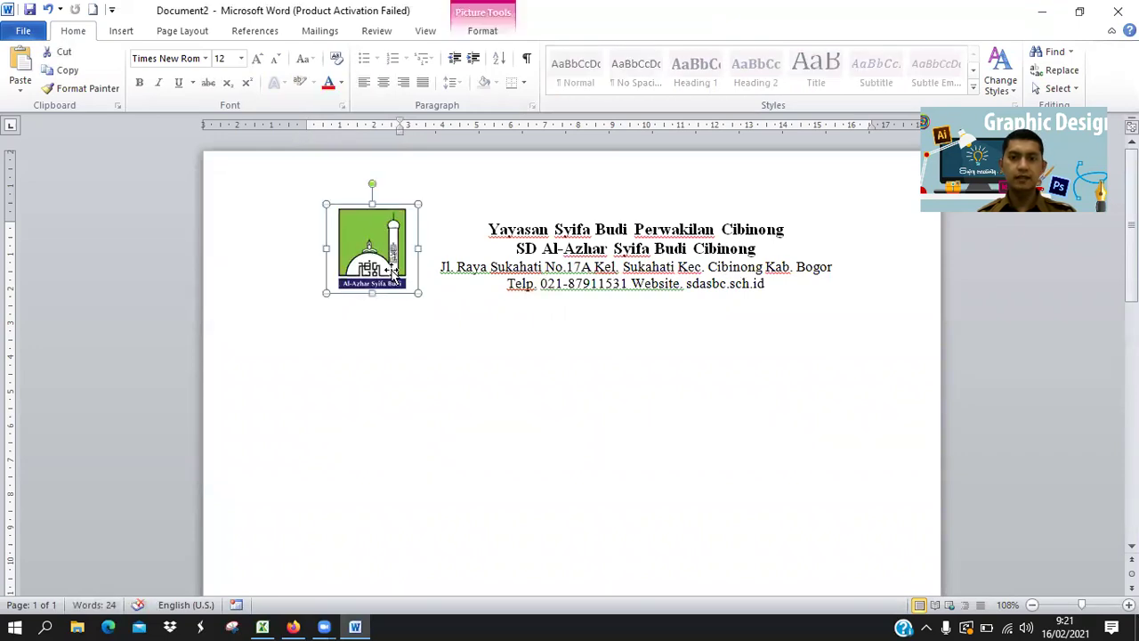
{"action": "left_click_drag", "start_coordinate": [391, 272], "coordinate": [392, 273]}
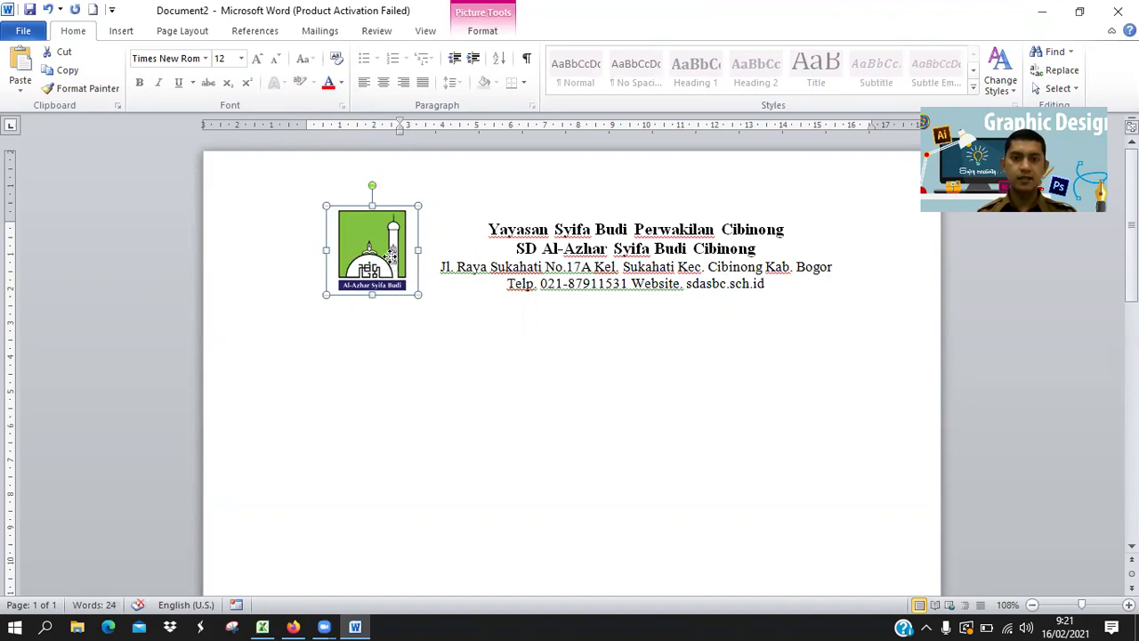
{"action": "left_click", "coordinate": [494, 335]}
{"action": "left_click", "coordinate": [653, 305]}
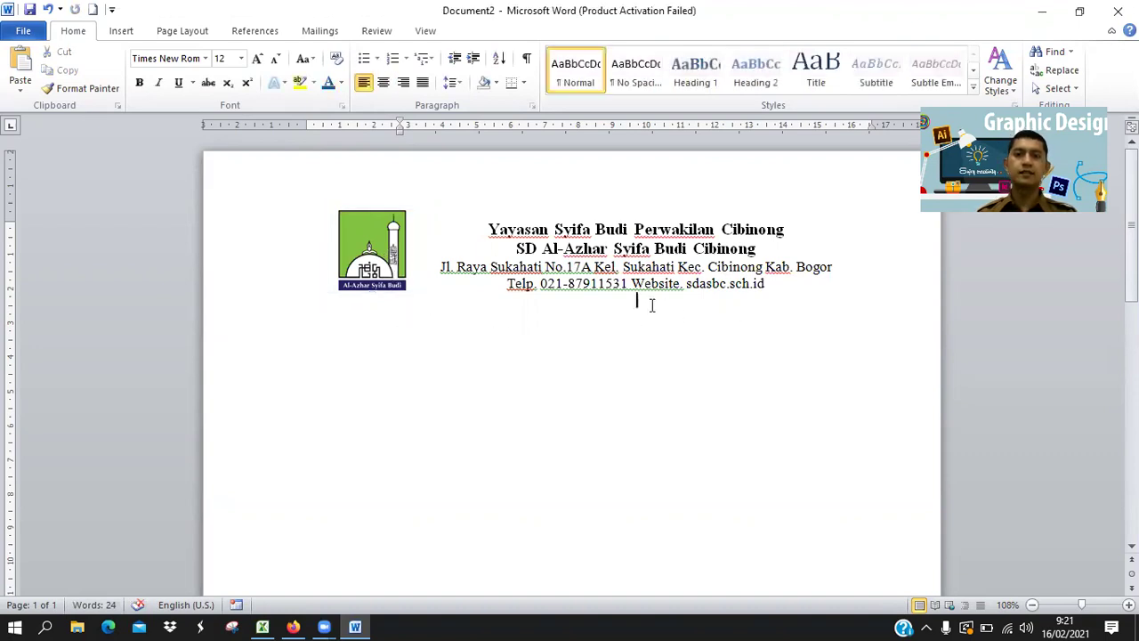
{"action": "left_click", "coordinate": [293, 626]}
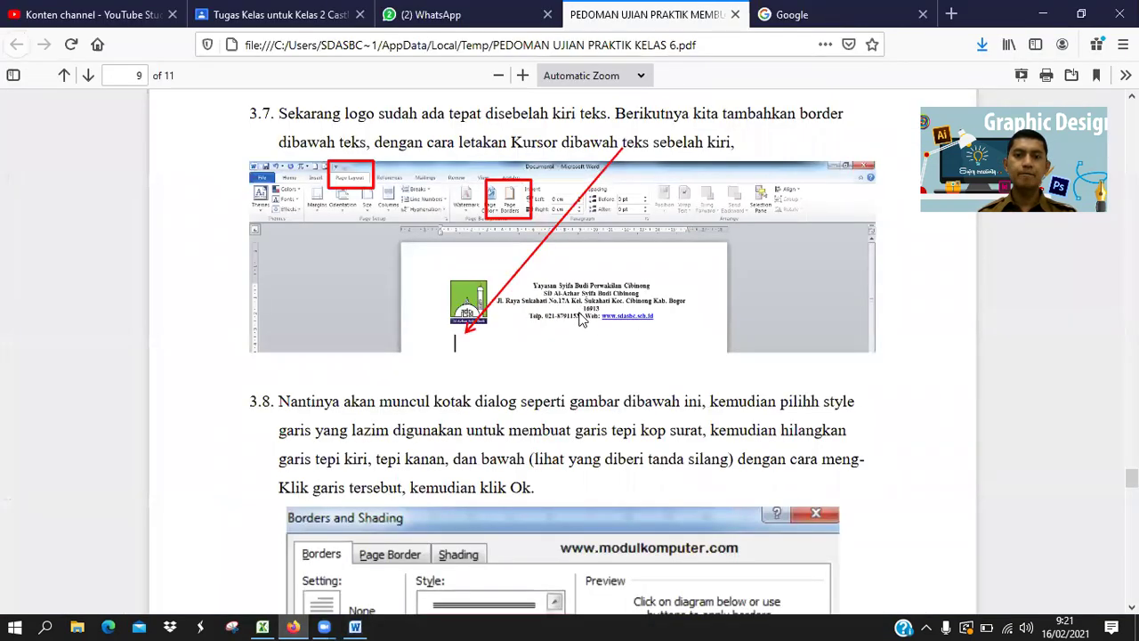
Scroll the guide down to the Borders and Shading dialog image and return to Word.
{"action": "scroll", "coordinate": [578, 320], "scroll_direction": "down", "scroll_amount": 3}
{"action": "scroll", "coordinate": [579, 319], "scroll_direction": "down", "scroll_amount": 5}
{"action": "key", "text": "alt+Tab"}
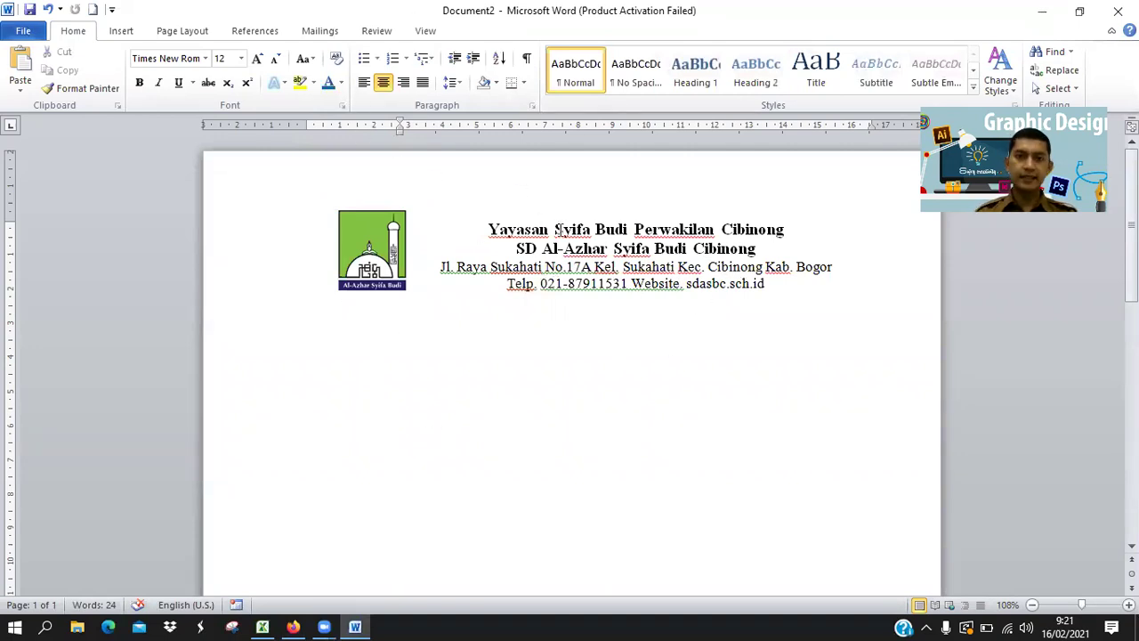
Justify the empty line below the letterhead, reset its indent to the margin, and give it a box border.
{"action": "left_click", "coordinate": [423, 82]}
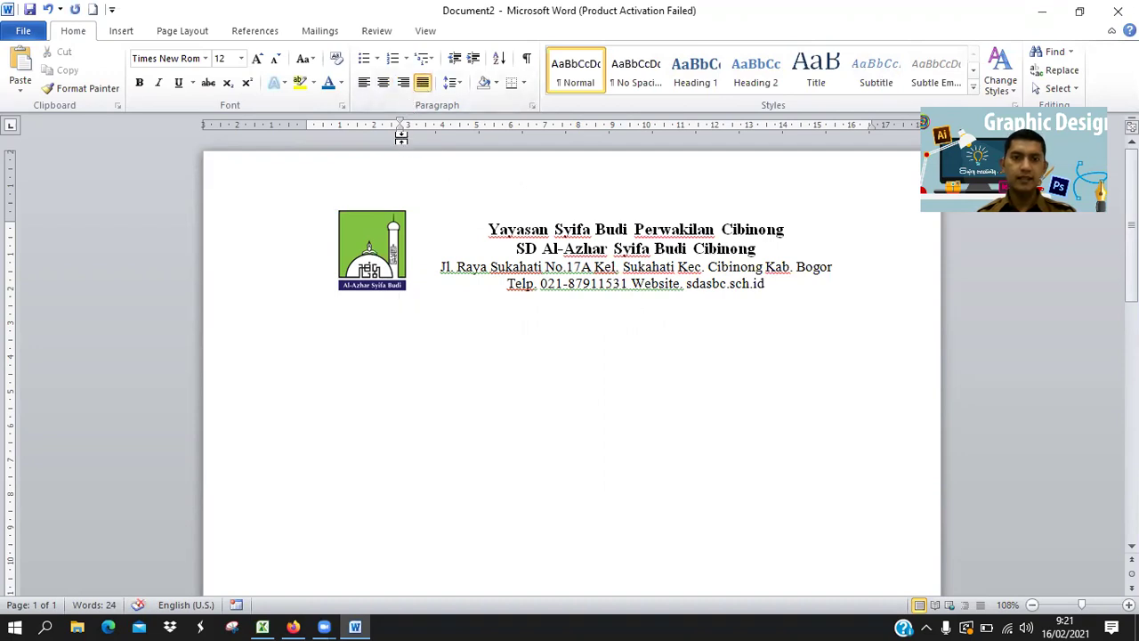
{"action": "left_click_drag", "start_coordinate": [399, 132], "coordinate": [309, 134]}
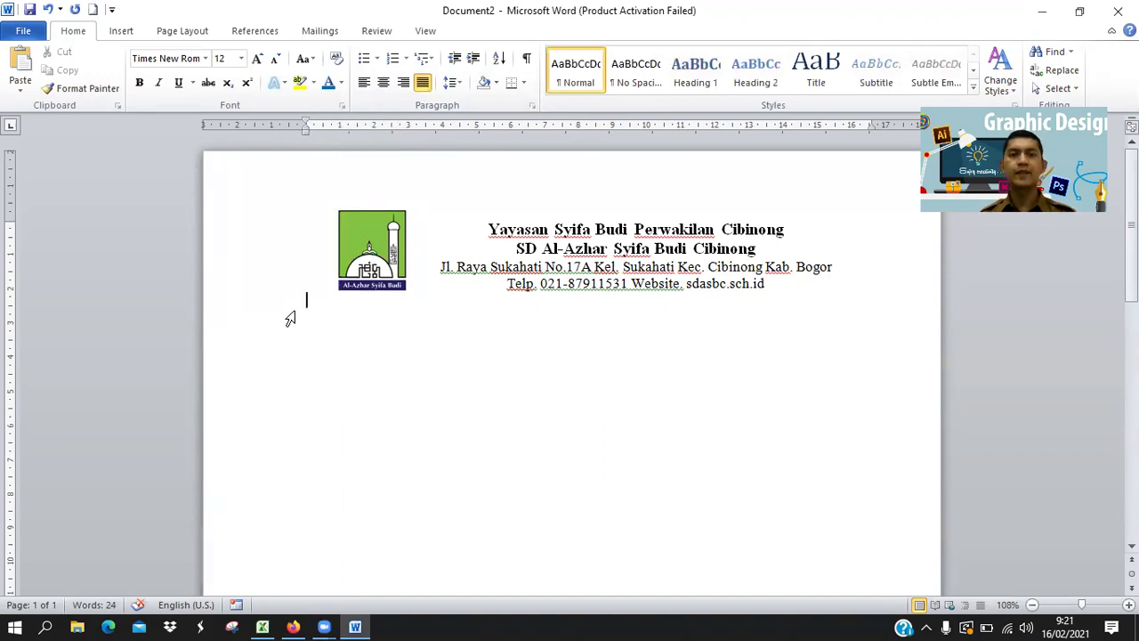
{"action": "left_click", "coordinate": [180, 32]}
{"action": "left_click", "coordinate": [471, 78]}
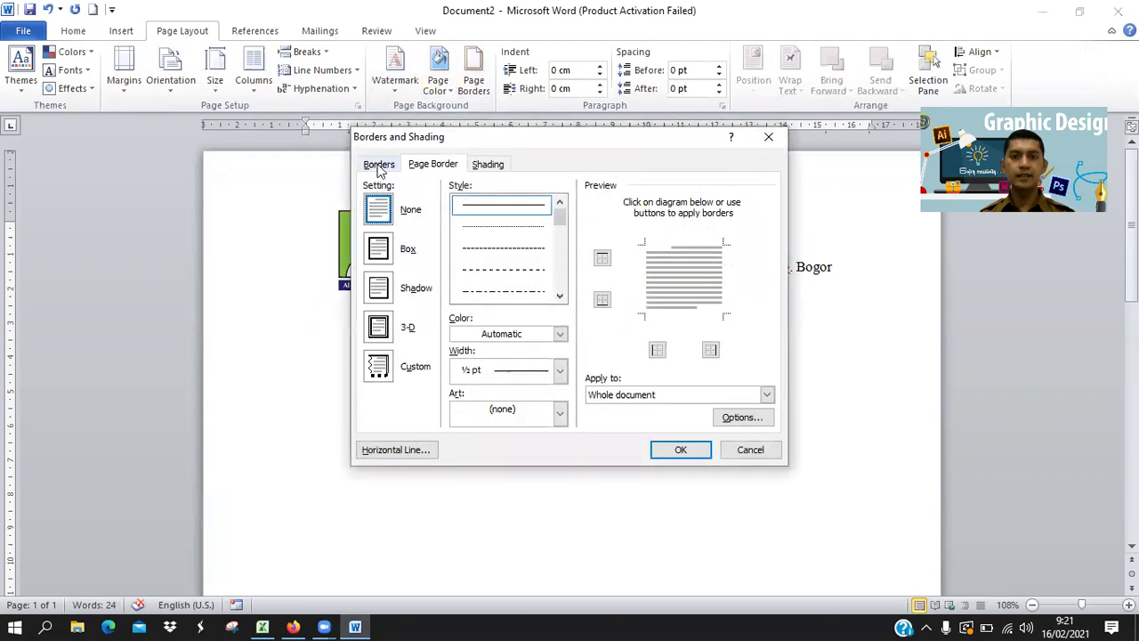
{"action": "left_click", "coordinate": [378, 166]}
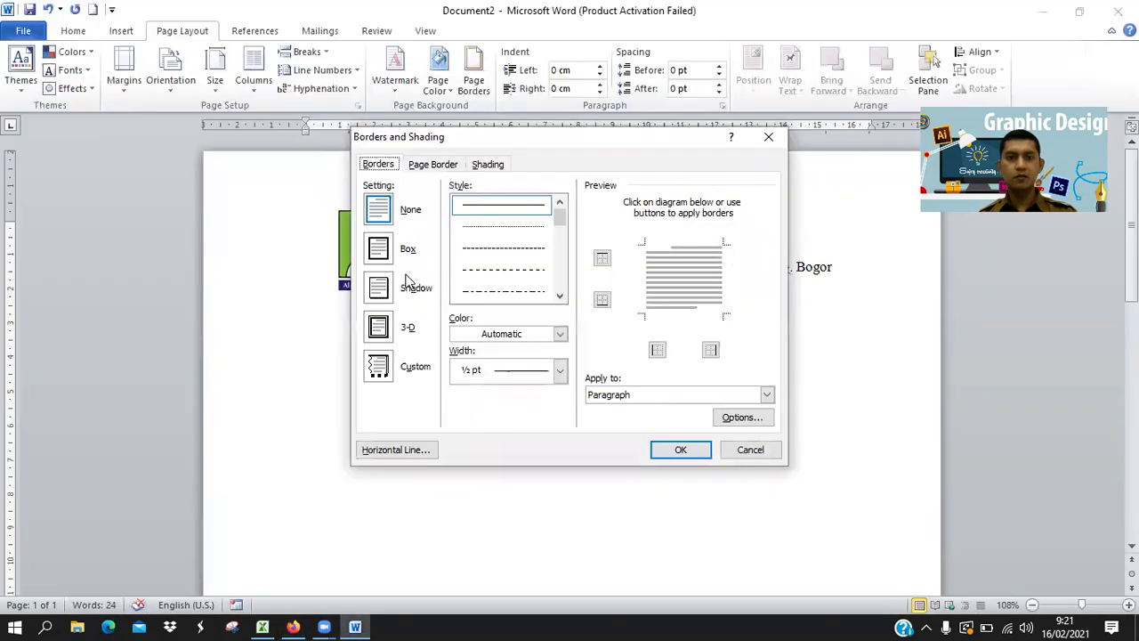
{"action": "left_click", "coordinate": [384, 253]}
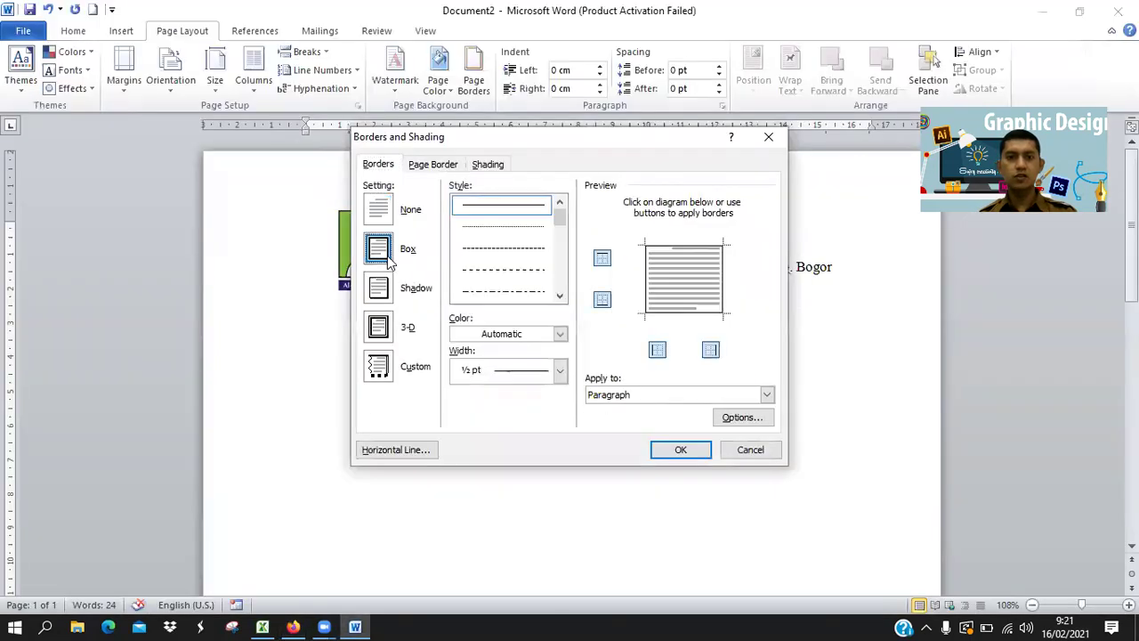
Choose a thick 3 pt double-line style for the paragraph border.
{"action": "left_click", "coordinate": [559, 296]}
{"action": "left_click", "coordinate": [560, 296]}
{"action": "left_click", "coordinate": [560, 297]}
{"action": "left_click", "coordinate": [560, 296]}
{"action": "left_click", "coordinate": [560, 297]}
{"action": "left_click", "coordinate": [560, 297]}
{"action": "left_click", "coordinate": [560, 297]}
{"action": "left_click", "coordinate": [560, 297]}
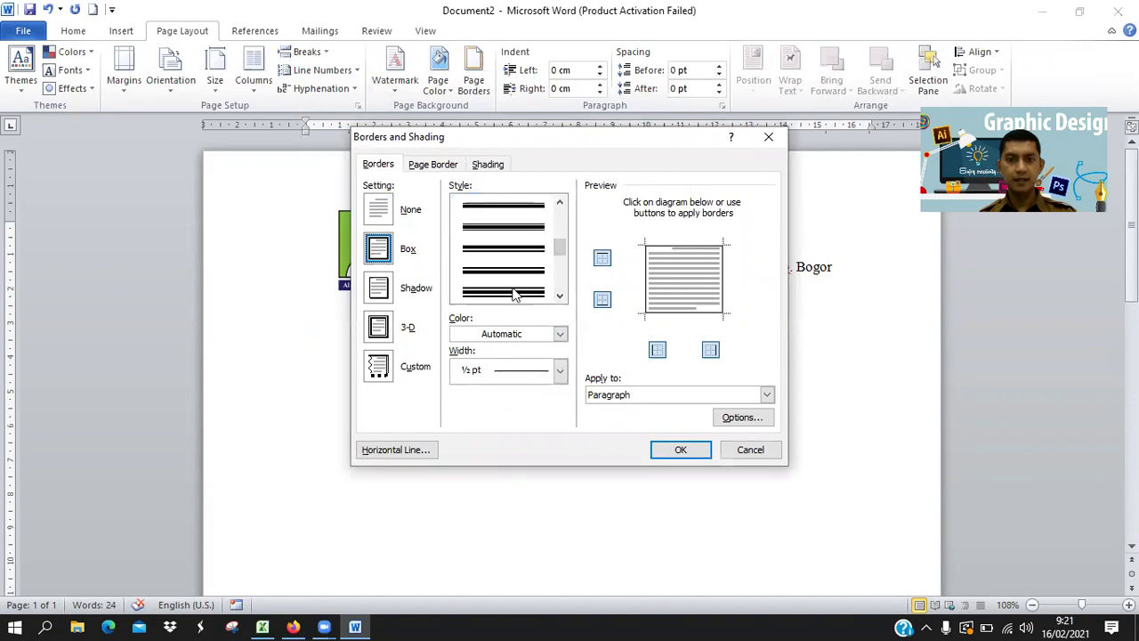
{"action": "left_click", "coordinate": [515, 271]}
{"action": "left_click", "coordinate": [514, 292]}
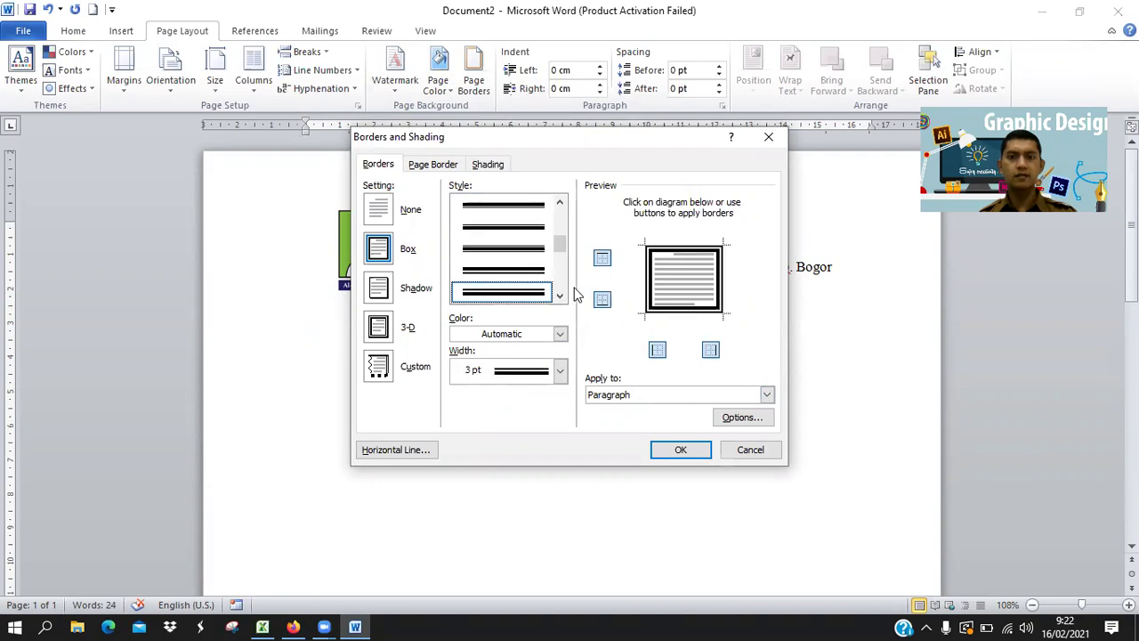
Keep only the top edge of the paragraph border and apply it as the rule beneath the letterhead.
{"action": "left_click", "coordinate": [438, 166]}
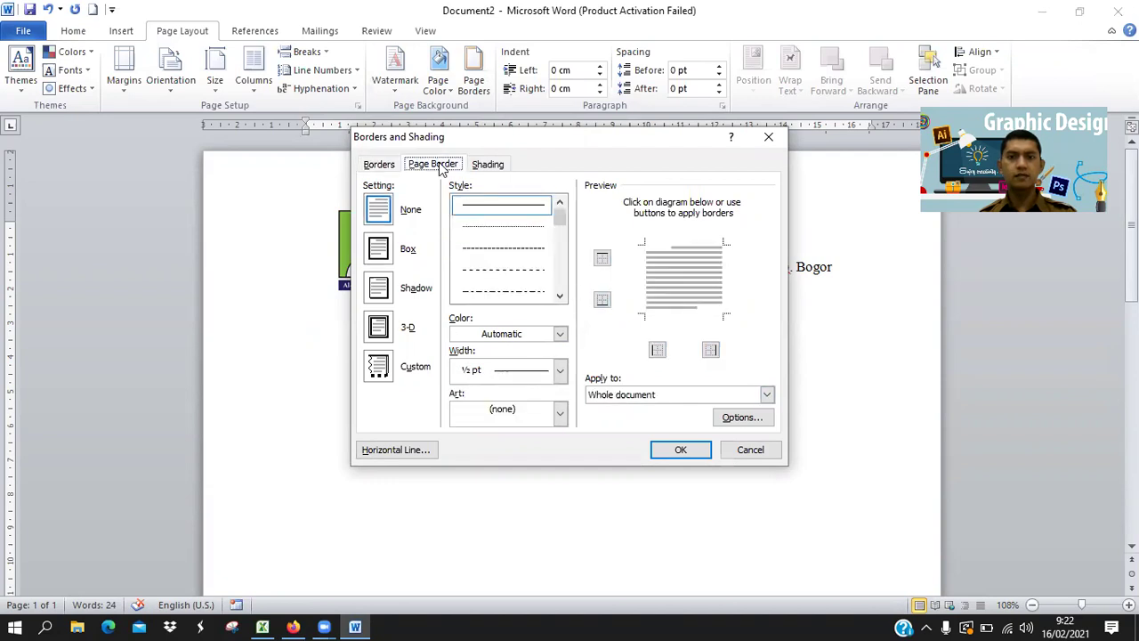
{"action": "left_click", "coordinate": [378, 249]}
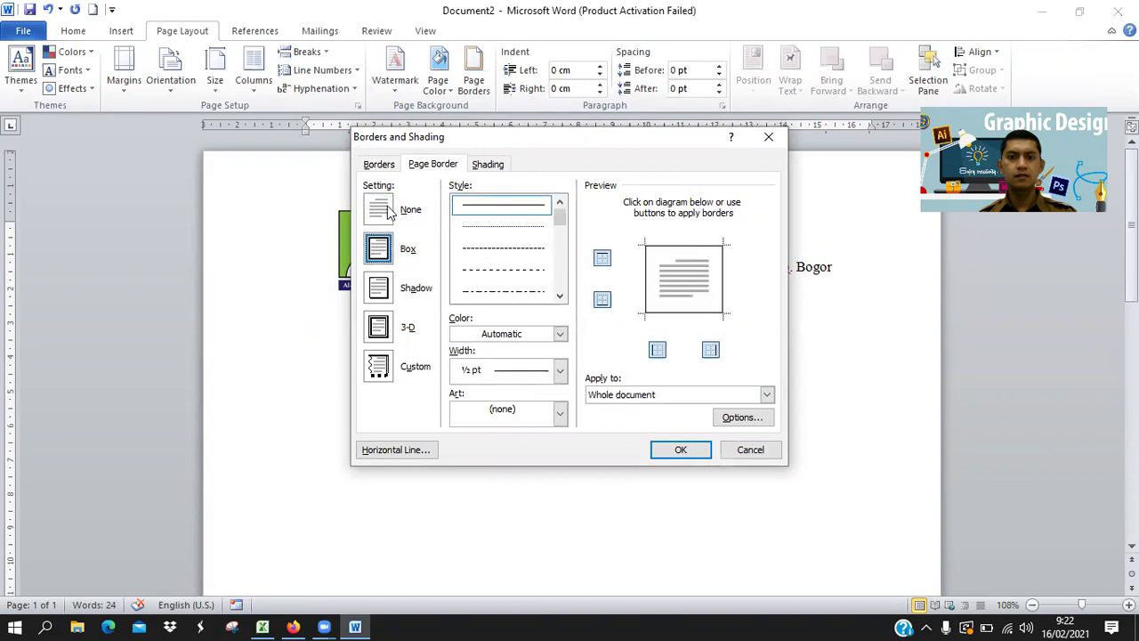
{"action": "left_click", "coordinate": [378, 211]}
{"action": "left_click", "coordinate": [377, 164]}
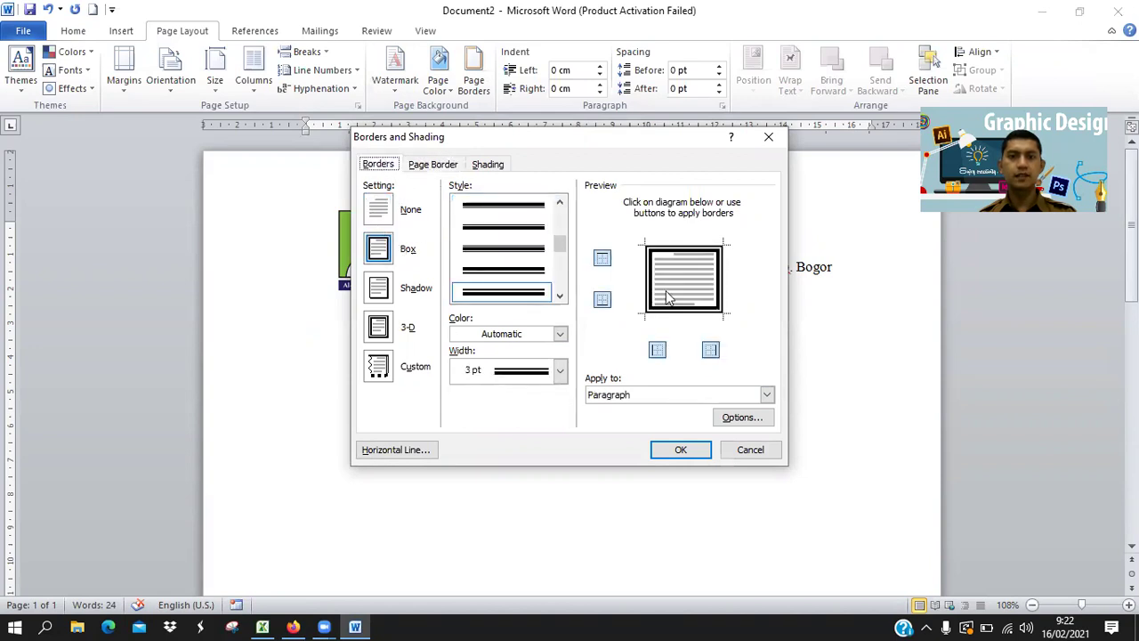
{"action": "left_click", "coordinate": [683, 316]}
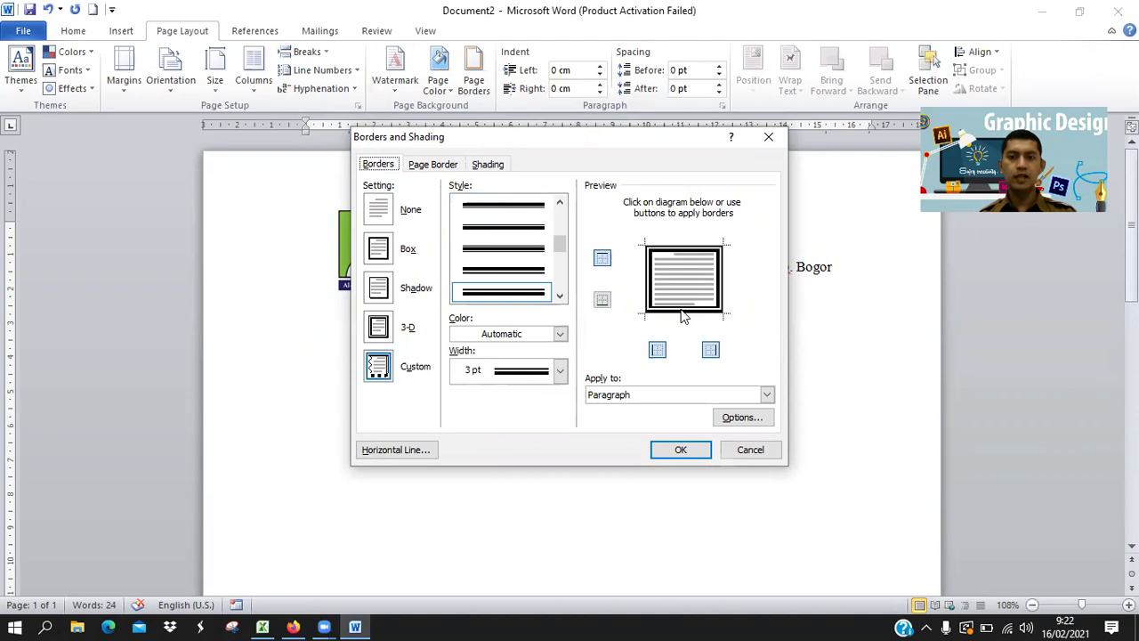
{"action": "left_click", "coordinate": [723, 288]}
{"action": "left_click", "coordinate": [653, 288]}
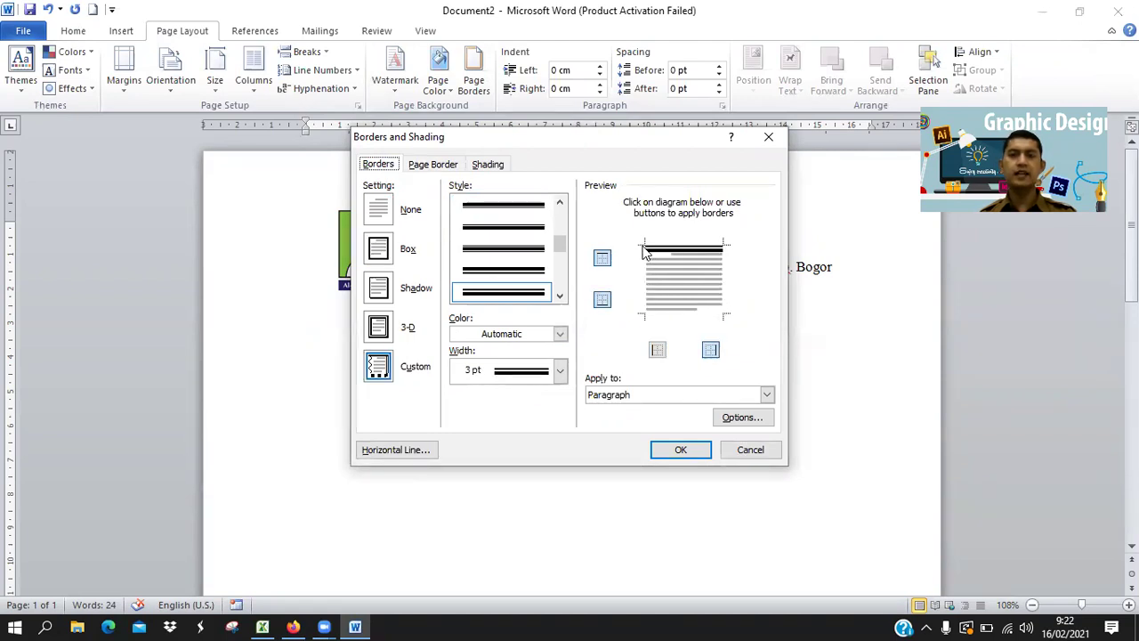
{"action": "left_click", "coordinate": [682, 450]}
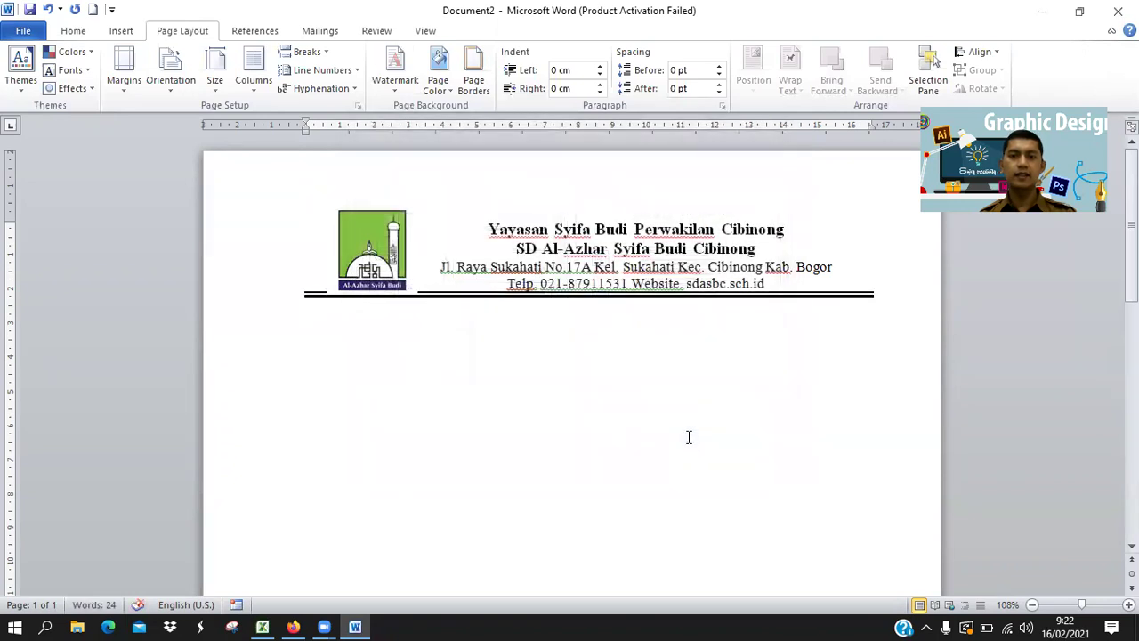
Undo the letterhead rule and add an empty justified line at the margin below the phone line.
{"action": "key", "text": "ctrl+z"}
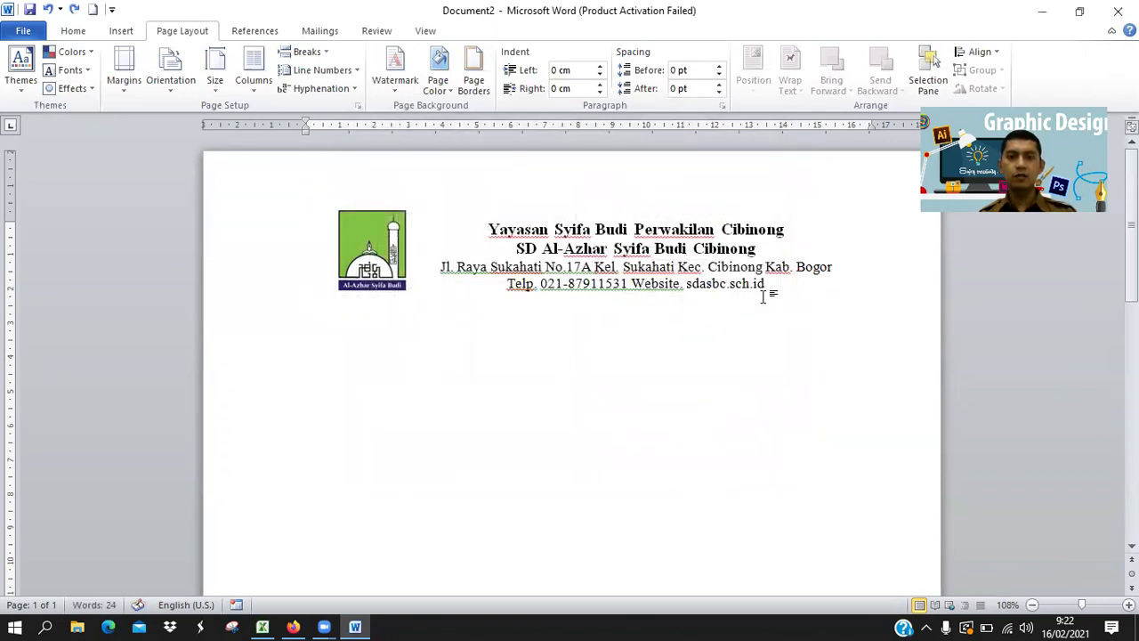
{"action": "left_click", "coordinate": [770, 283]}
{"action": "key", "text": "Return"}
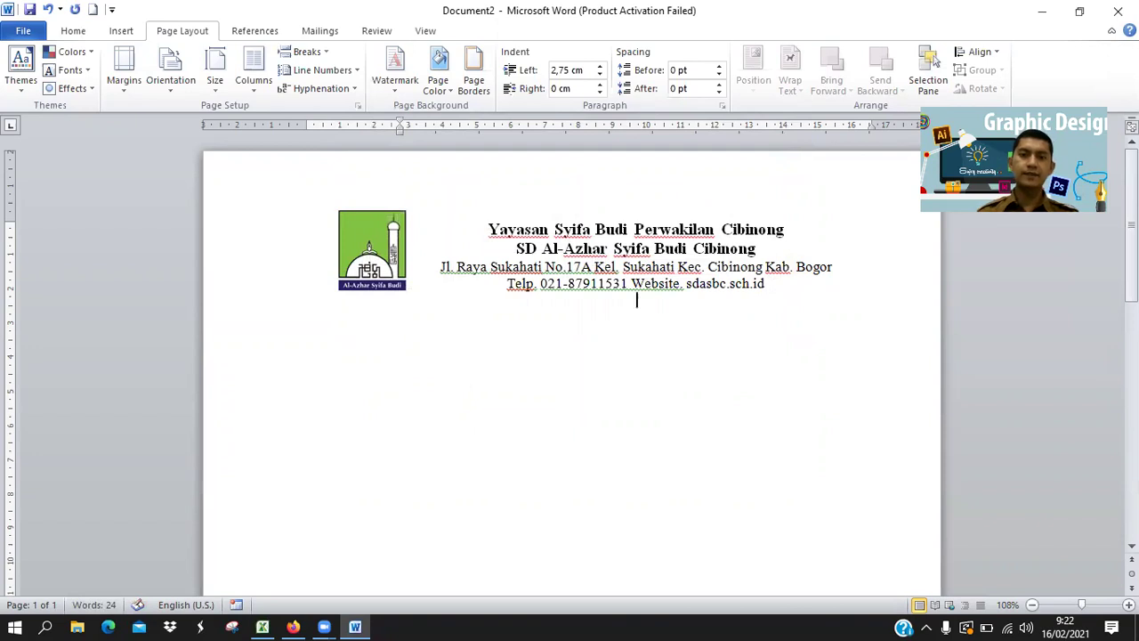
{"action": "left_click_drag", "start_coordinate": [397, 132], "coordinate": [303, 129]}
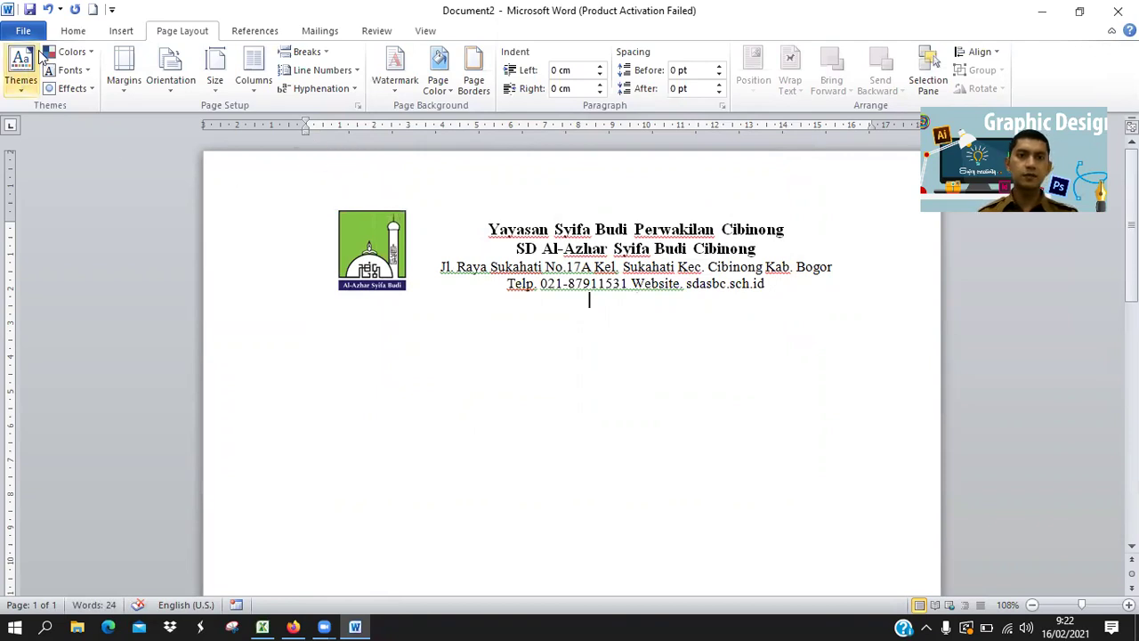
{"action": "left_click", "coordinate": [88, 31]}
{"action": "left_click", "coordinate": [421, 82]}
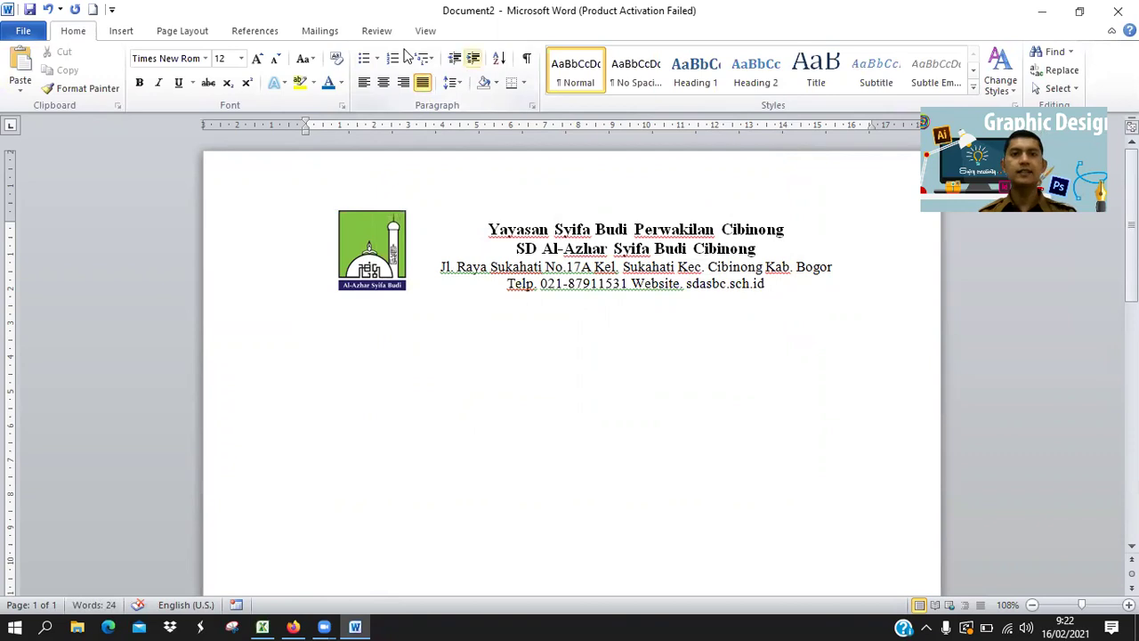
Try a 3 pt double-line page border with only the top edge kept.
{"action": "left_click", "coordinate": [197, 36]}
{"action": "left_click", "coordinate": [474, 81]}
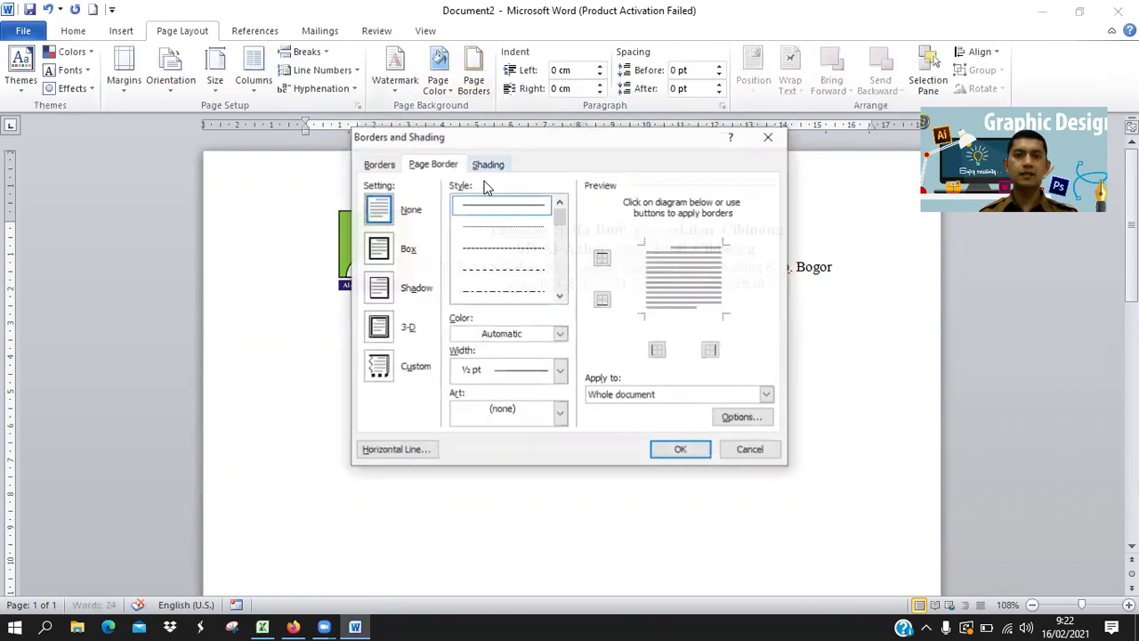
{"action": "left_click", "coordinate": [399, 251]}
{"action": "left_click", "coordinate": [559, 295]}
{"action": "left_click", "coordinate": [560, 296]}
{"action": "left_click", "coordinate": [560, 295]}
{"action": "left_click", "coordinate": [560, 295]}
{"action": "left_click", "coordinate": [560, 295]}
{"action": "left_click", "coordinate": [560, 295]}
{"action": "left_click", "coordinate": [500, 252]}
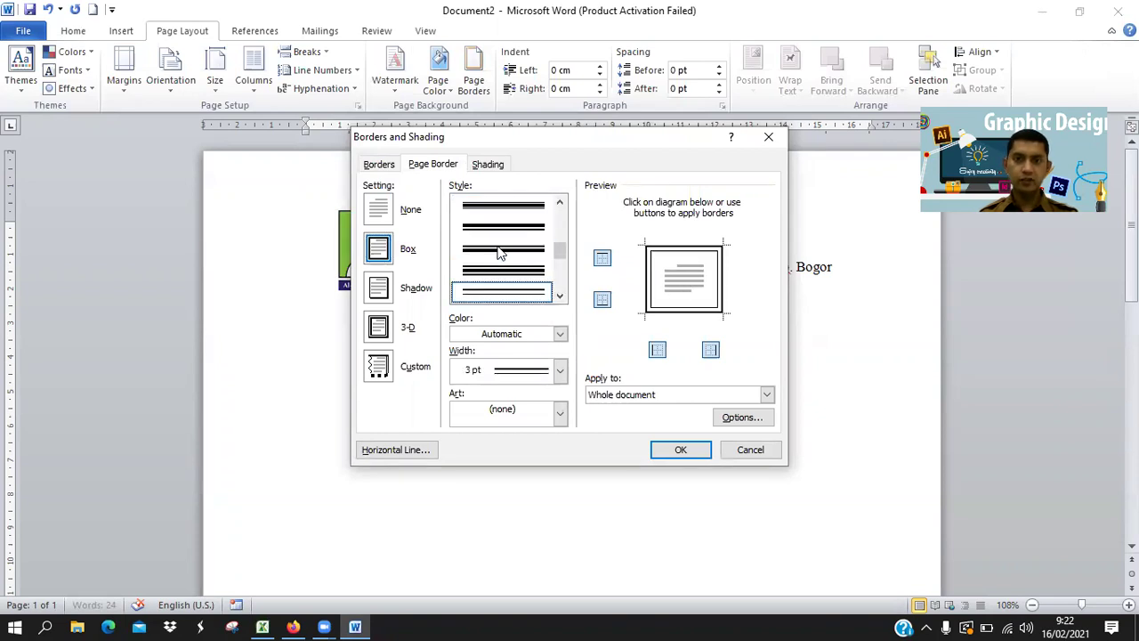
{"action": "left_click", "coordinate": [676, 312]}
{"action": "left_click", "coordinate": [649, 283]}
{"action": "left_click", "coordinate": [723, 295]}
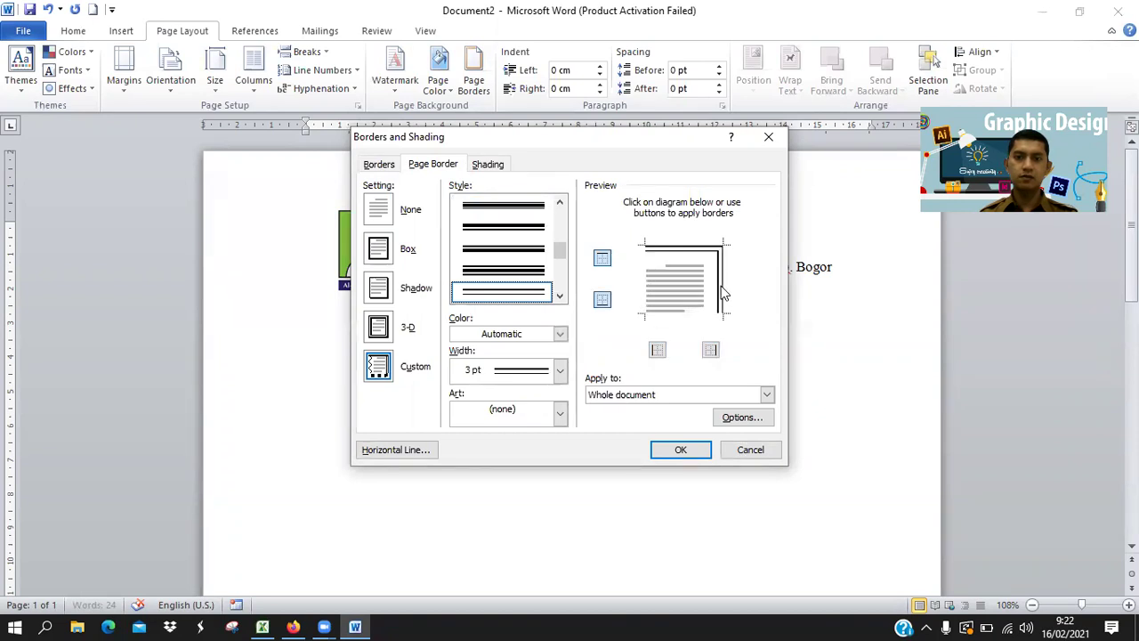
{"action": "left_click", "coordinate": [681, 449]}
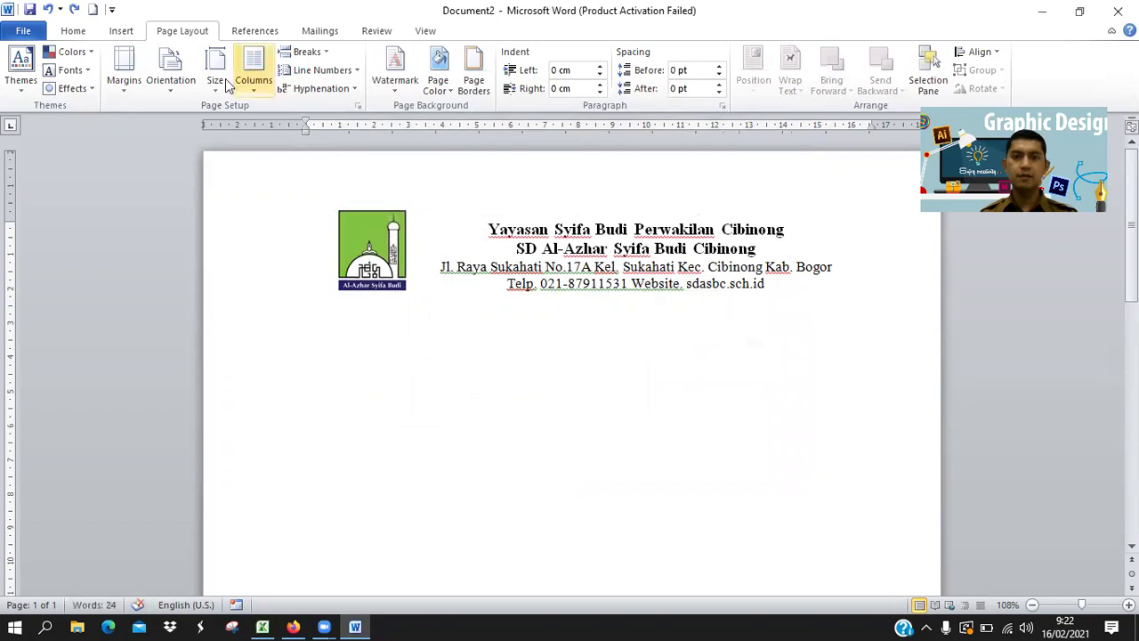
Give the empty paragraph a box border widened to 3 pt in Borders and Shading.
{"action": "left_click", "coordinate": [474, 82]}
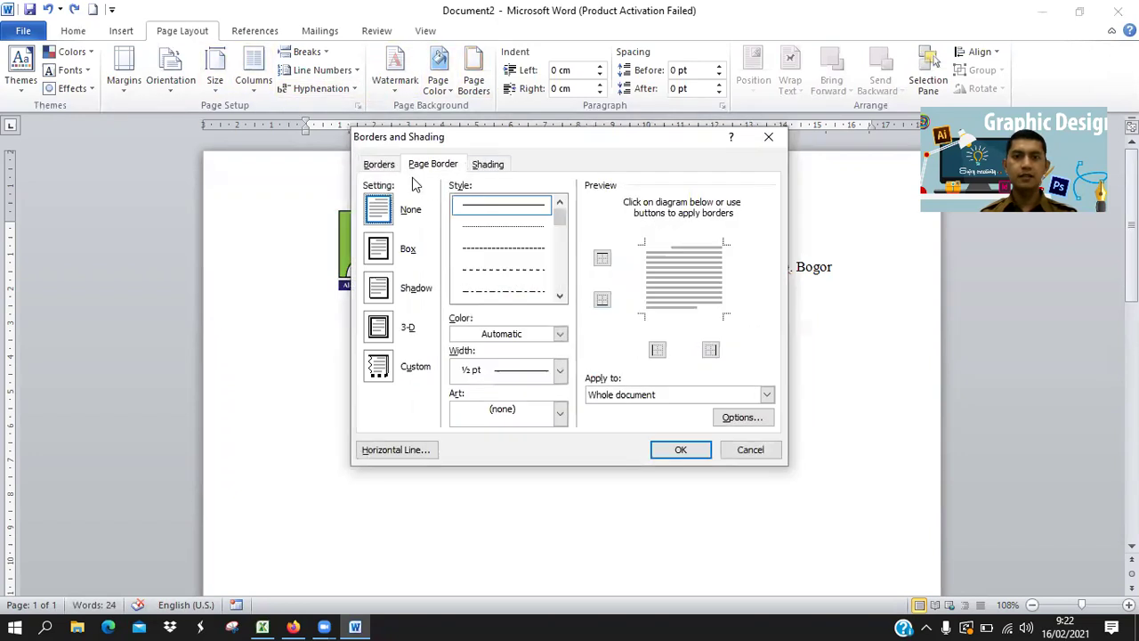
{"action": "left_click", "coordinate": [381, 165]}
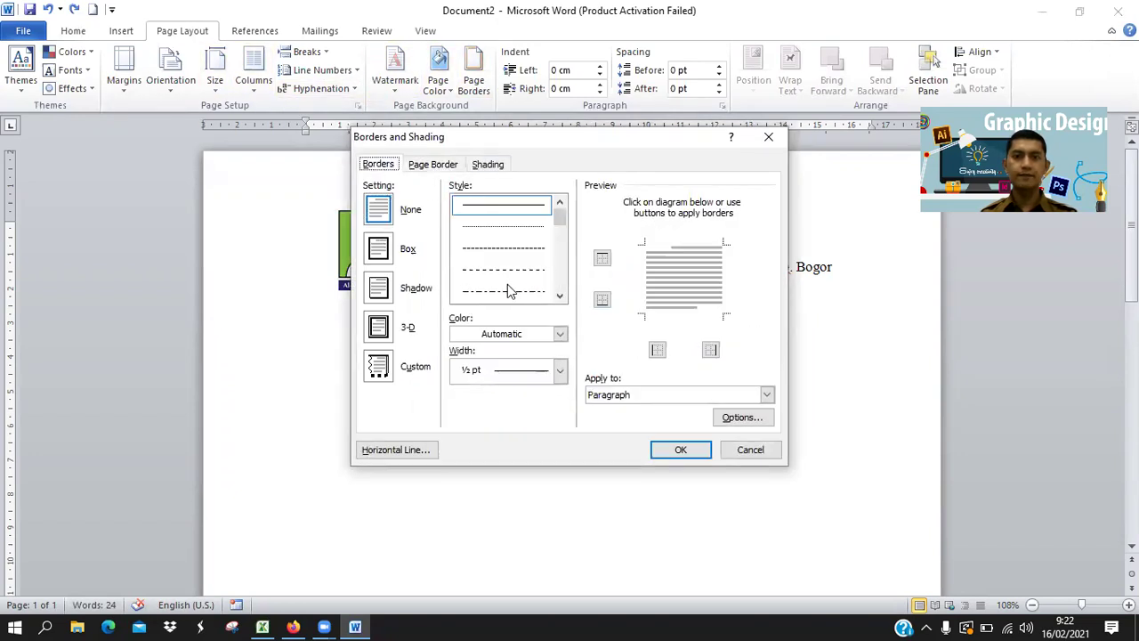
{"action": "left_click", "coordinate": [377, 249]}
{"action": "left_click", "coordinate": [559, 297]}
{"action": "left_click", "coordinate": [560, 297]}
{"action": "left_click", "coordinate": [559, 297]}
{"action": "left_click", "coordinate": [560, 297]}
{"action": "left_click", "coordinate": [559, 296]}
{"action": "left_click", "coordinate": [560, 296]}
{"action": "left_click", "coordinate": [560, 296]}
{"action": "left_click", "coordinate": [560, 297]}
{"action": "left_click", "coordinate": [560, 296]}
{"action": "left_click", "coordinate": [559, 297]}
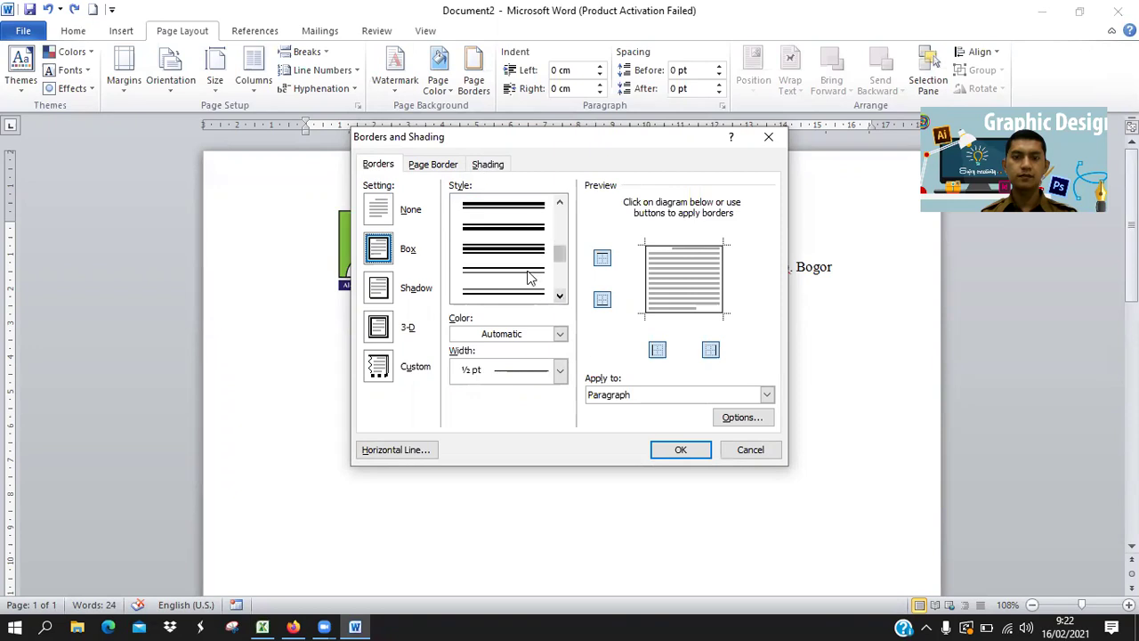
Switch the border to a thick double line with only one edge kept, and apply it.
{"action": "left_click", "coordinate": [497, 230]}
{"action": "left_click", "coordinate": [677, 314]}
{"action": "left_click", "coordinate": [648, 285]}
{"action": "left_click", "coordinate": [719, 279]}
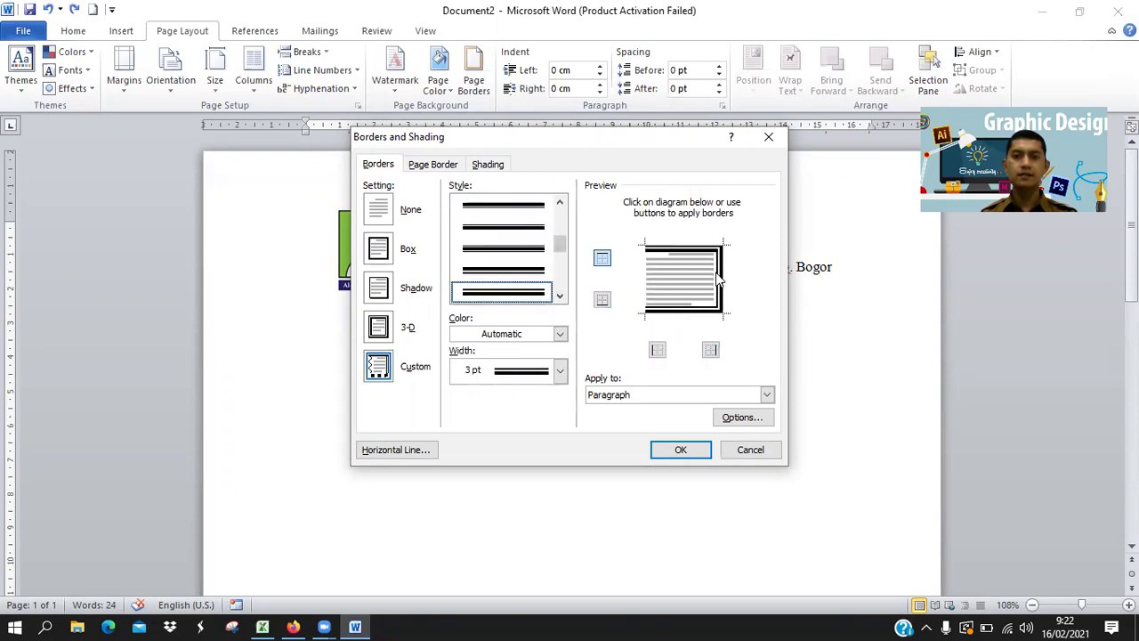
{"action": "left_click", "coordinate": [694, 311]}
{"action": "left_click", "coordinate": [721, 290]}
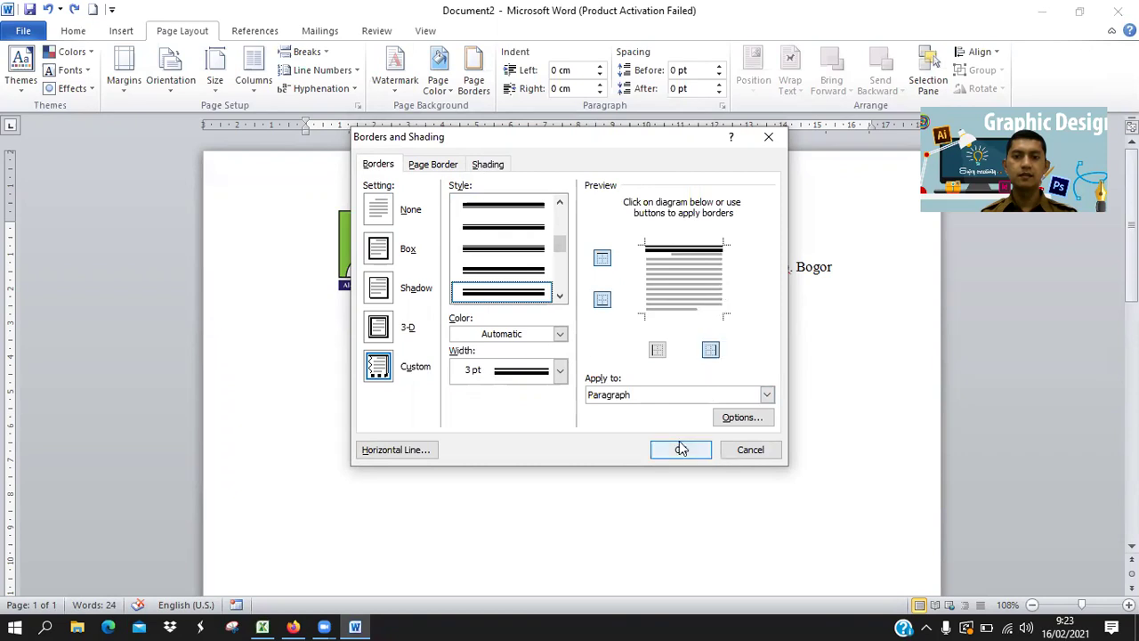
{"action": "left_click", "coordinate": [681, 450]}
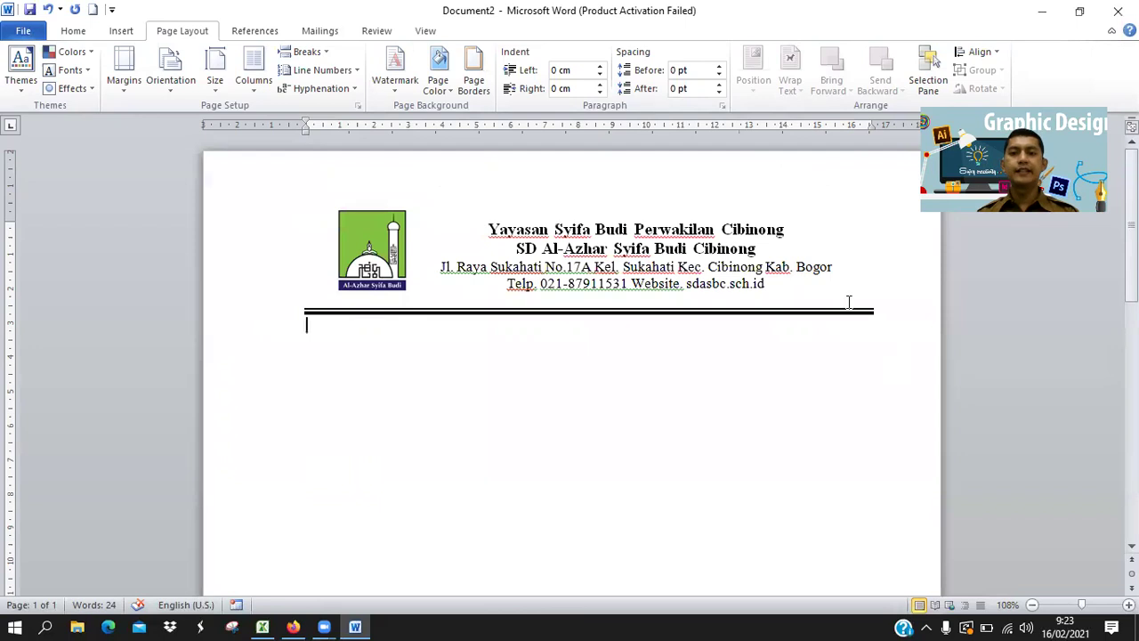
{"action": "left_click", "coordinate": [293, 627]}
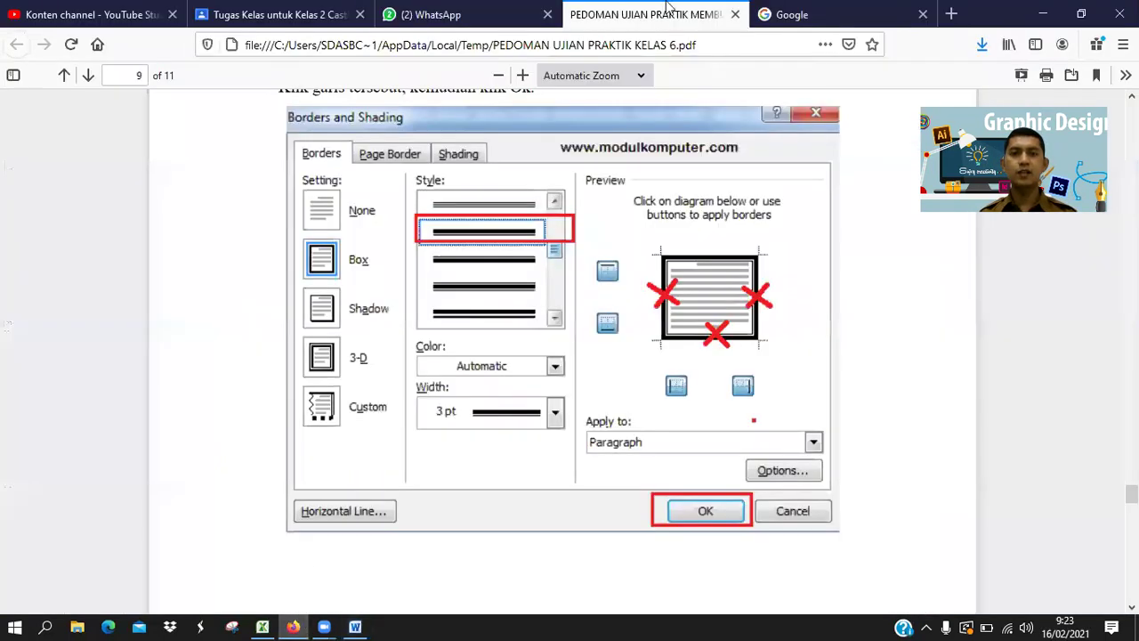
Open the sample letter .docx shared in the WhatsApp chat with Microsoft Word.
{"action": "left_click", "coordinate": [478, 11]}
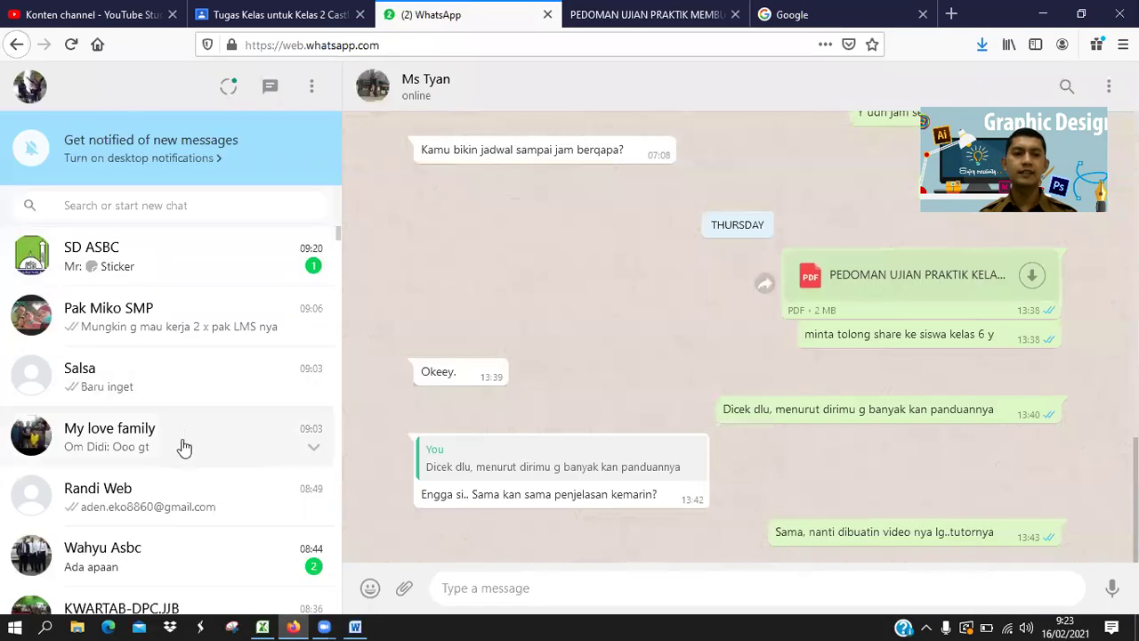
{"action": "scroll", "coordinate": [169, 512], "scroll_direction": "down", "scroll_amount": 5}
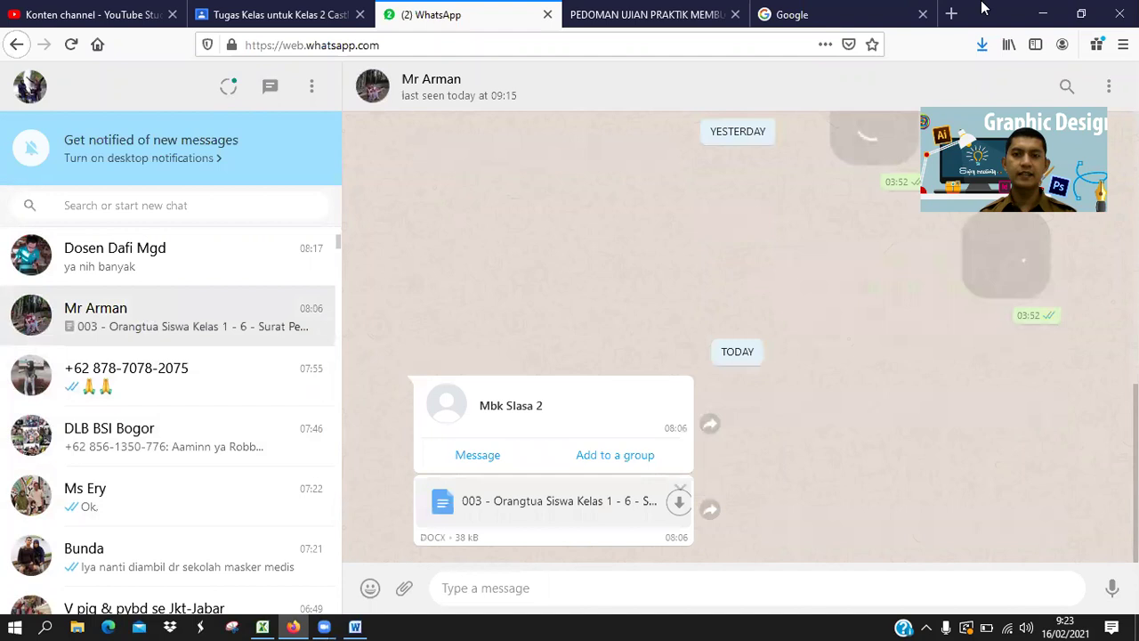
{"action": "left_click", "coordinate": [685, 16]}
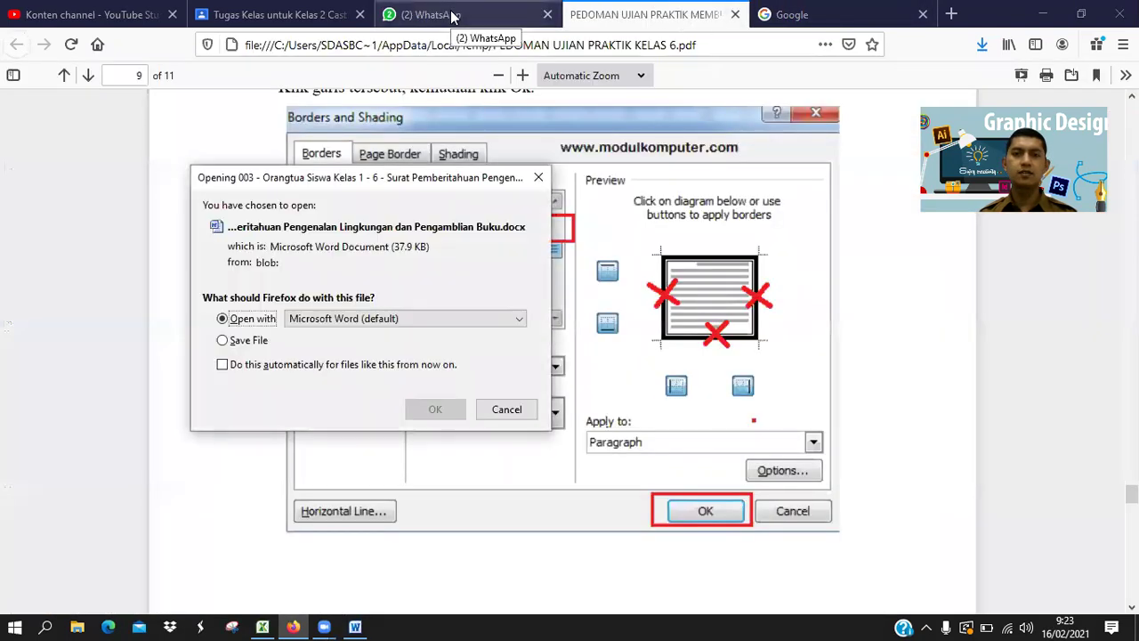
{"action": "left_click", "coordinate": [425, 412]}
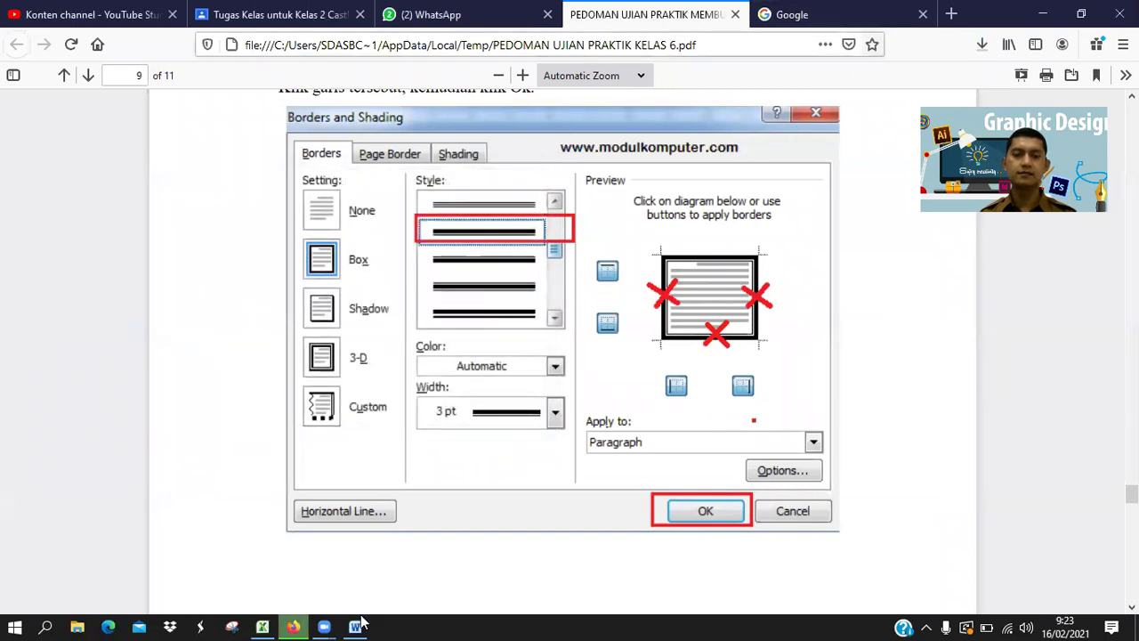
{"action": "key", "text": "alt+Tab"}
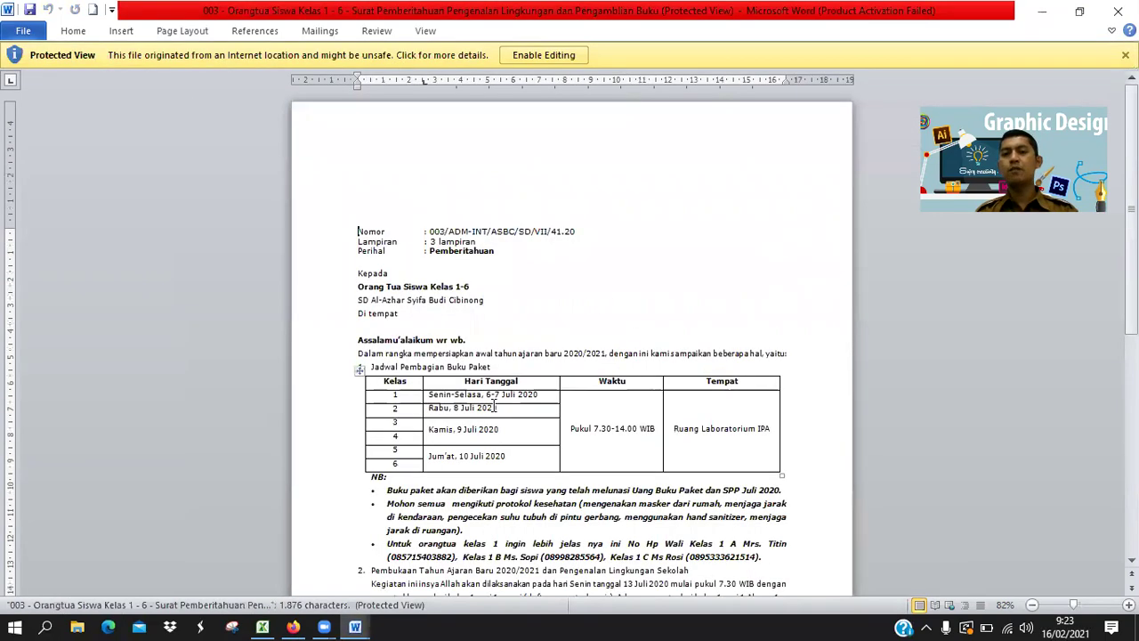
Enable editing on the sample letter, inspect its Nomor line, then go back to Document2.
{"action": "left_click", "coordinate": [552, 57]}
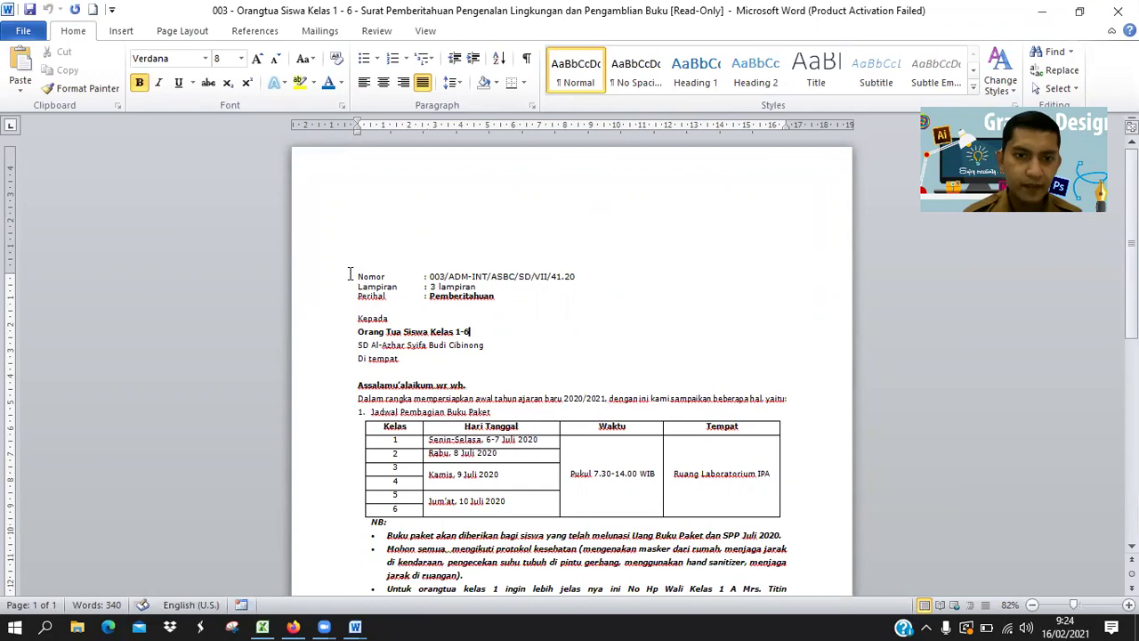
{"action": "left_click", "coordinate": [377, 276]}
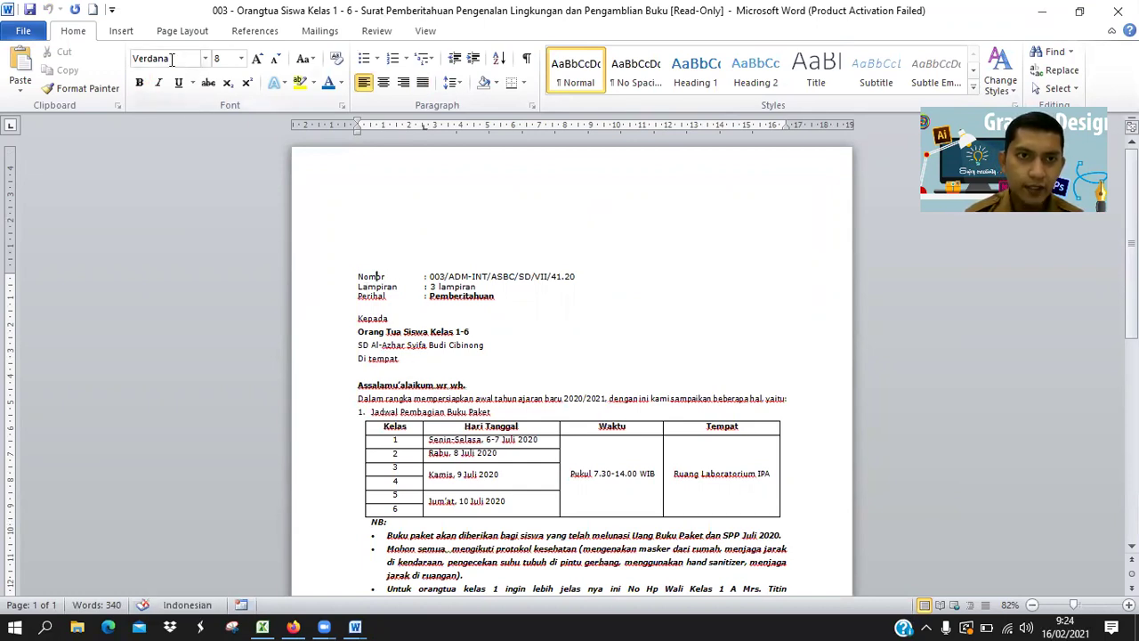
{"action": "mouse_move", "coordinate": [360, 624]}
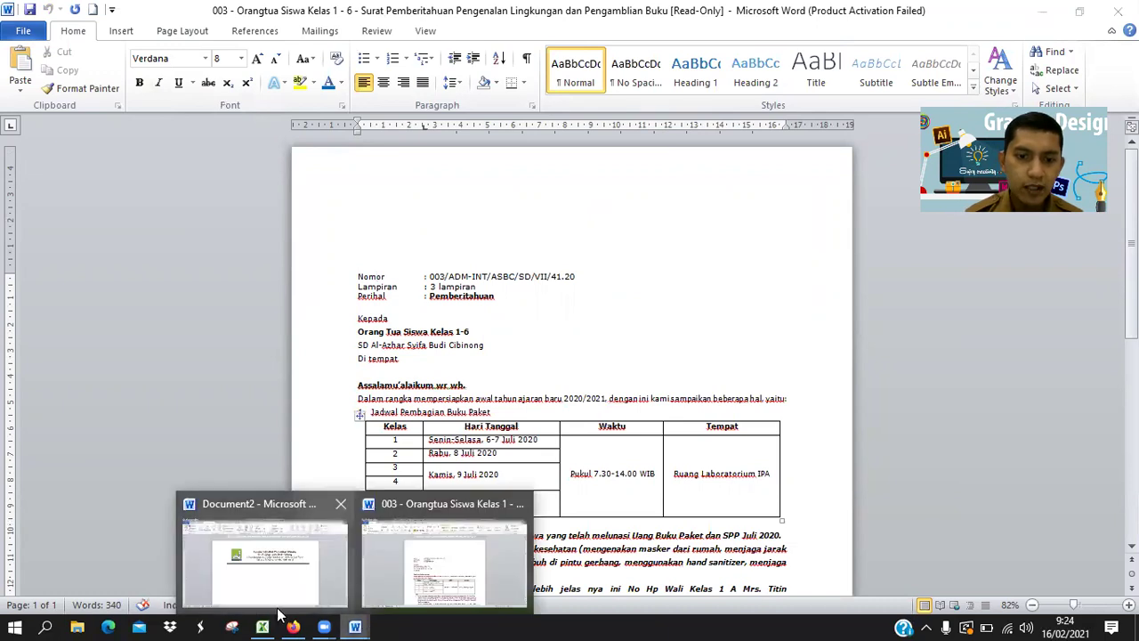
{"action": "left_click", "coordinate": [281, 591]}
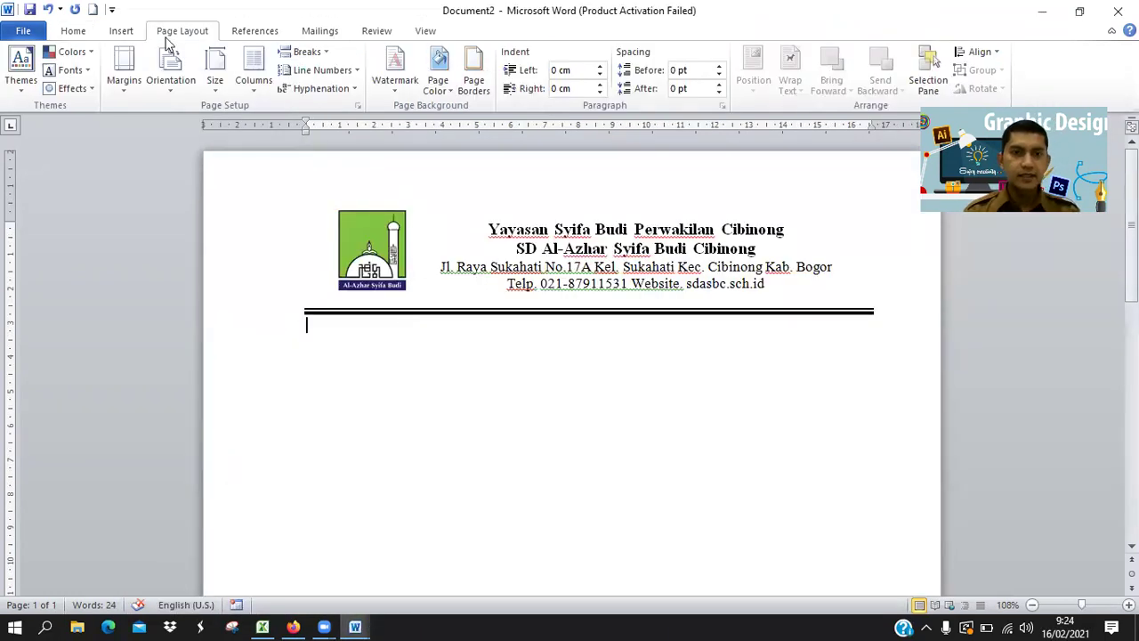
Type the tab-separated line 'No. : 001/SD.ASBC/II.21' and start a new line.
{"action": "left_click", "coordinate": [74, 31]}
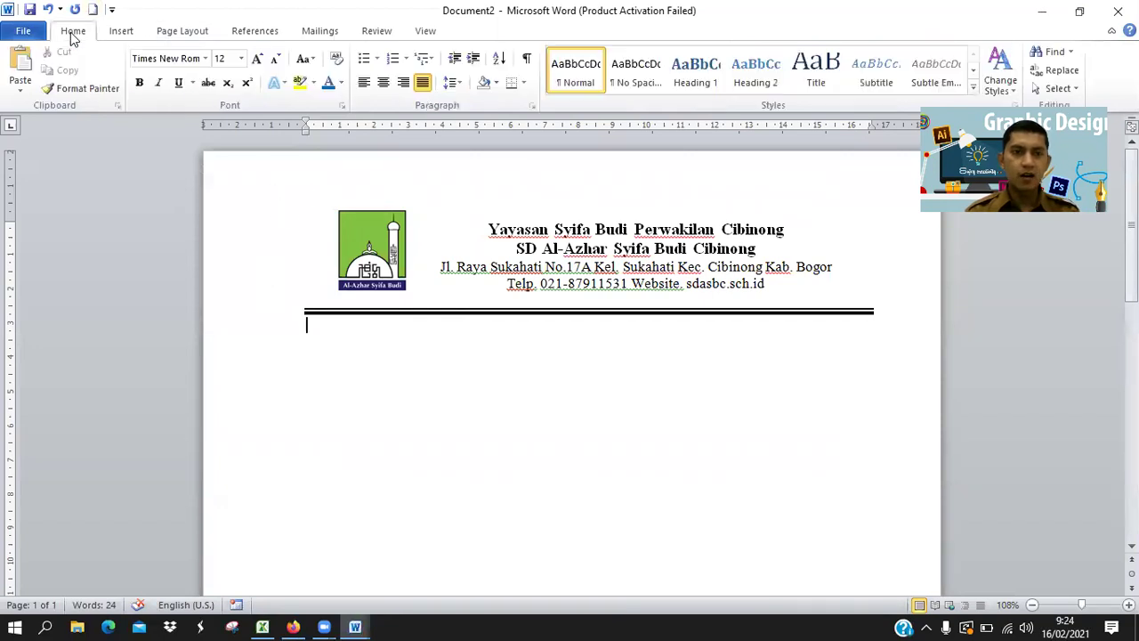
{"action": "type", "text": "No."}
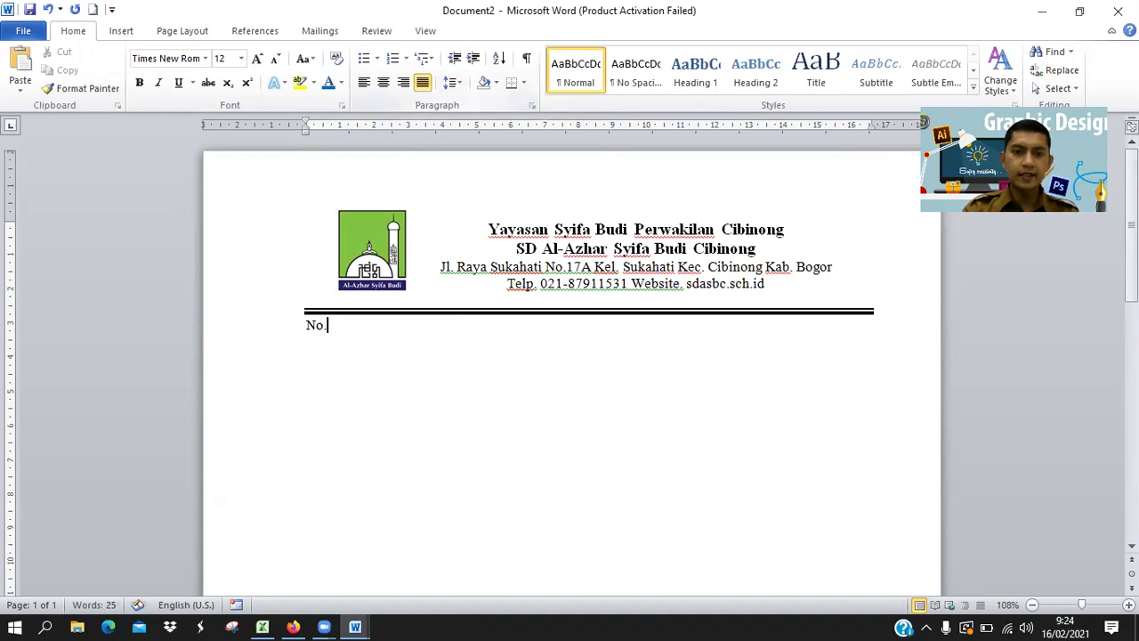
{"action": "key", "text": "Tab"}
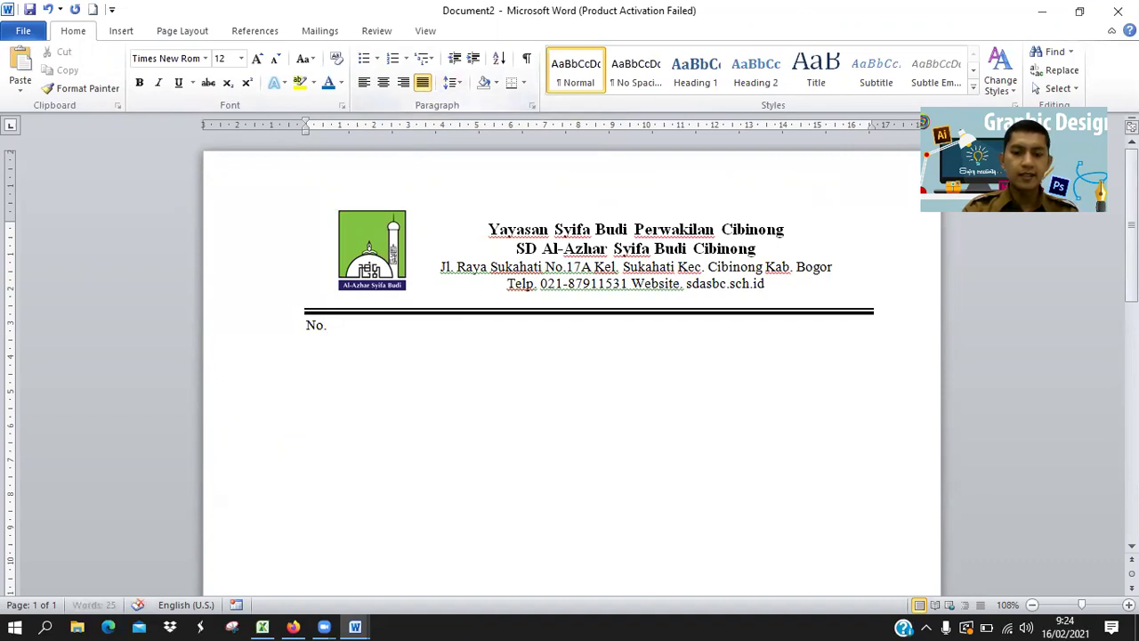
{"action": "type", "text": ":"}
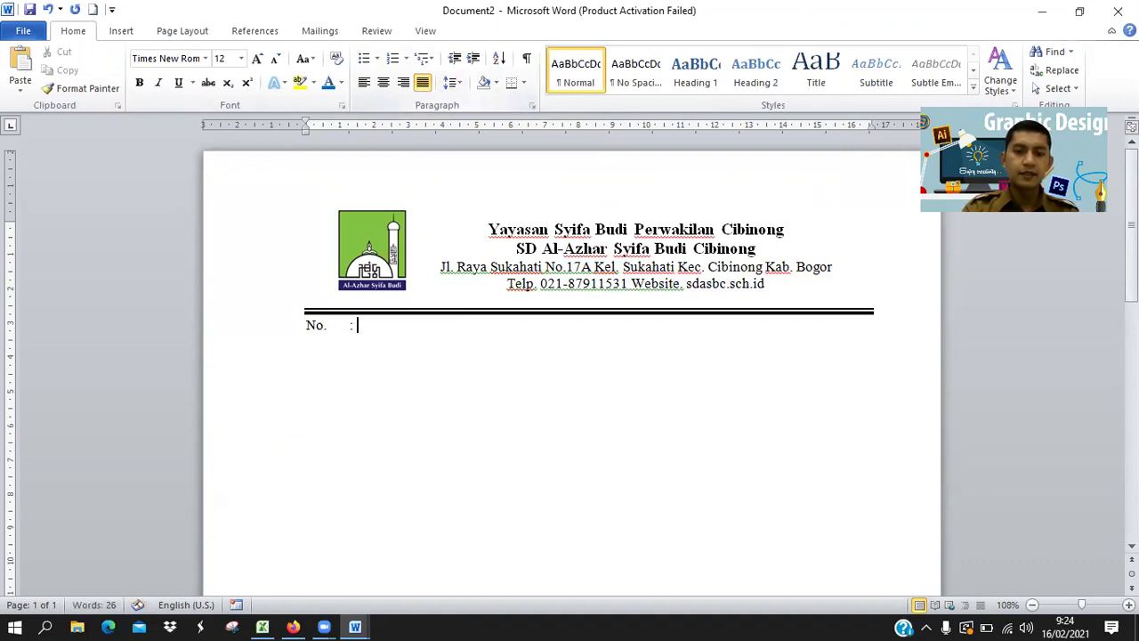
{"action": "type", "text": " 001"}
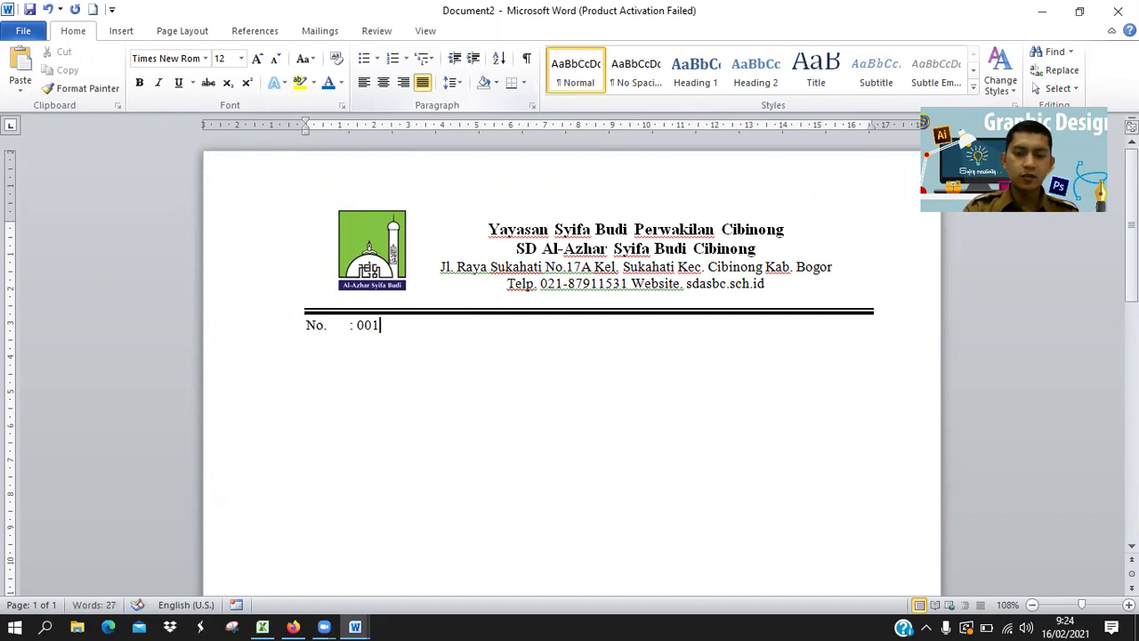
{"action": "type", "text": "/SD.ASBC/"}
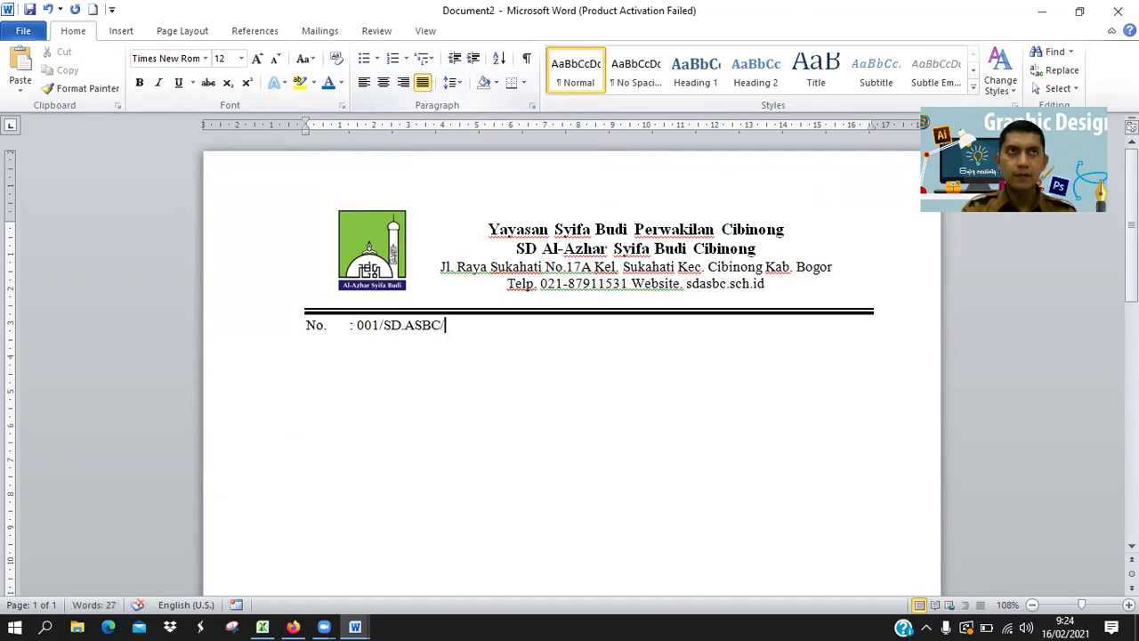
{"action": "type", "text": "II"}
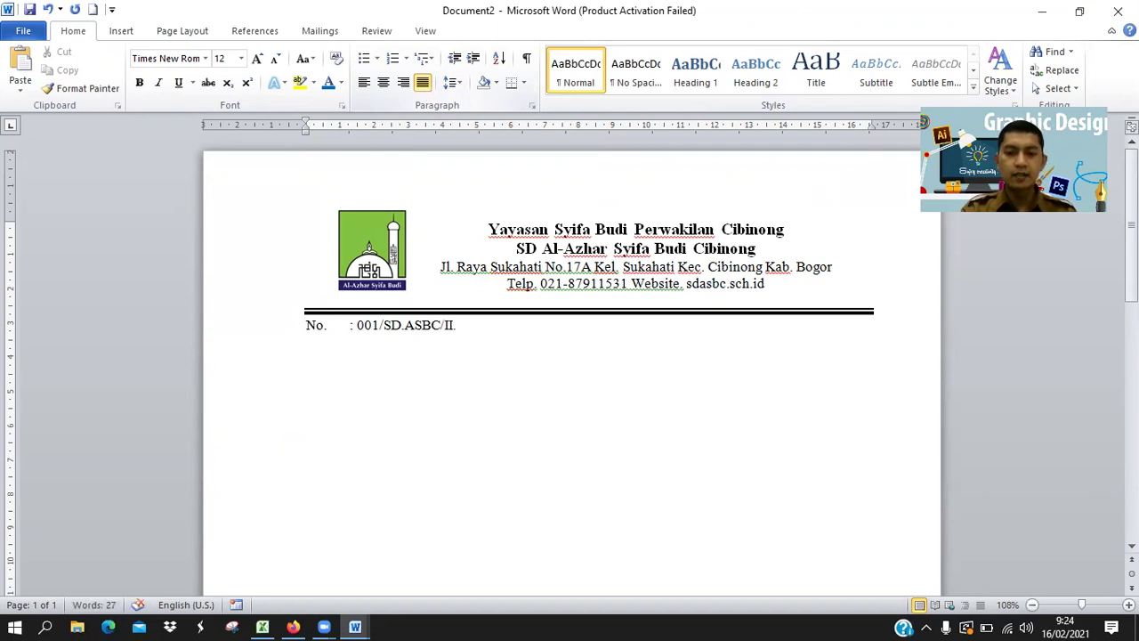
{"action": "type", "text": ".21"}
{"action": "key", "text": "Return"}
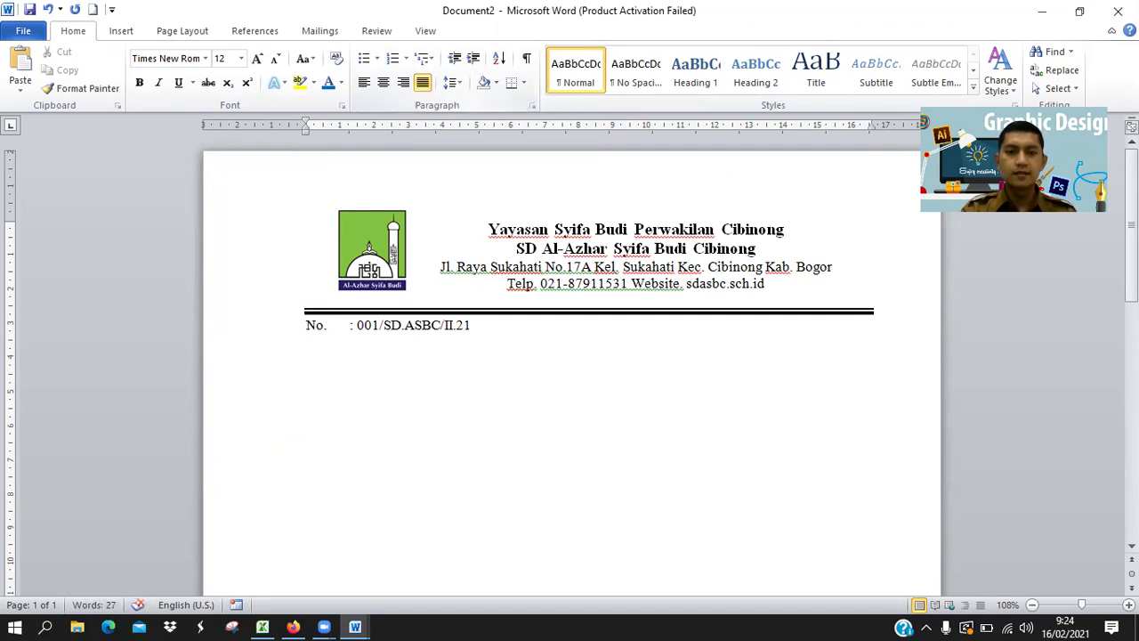
{"action": "key", "text": "alt+Tab"}
{"action": "key", "text": "alt+Tab"}
Add 'Lampiran : -' and 'Perihal :' lines, aligning the No. colon with Lampiran's.
{"action": "type", "text": "Lampiran"}
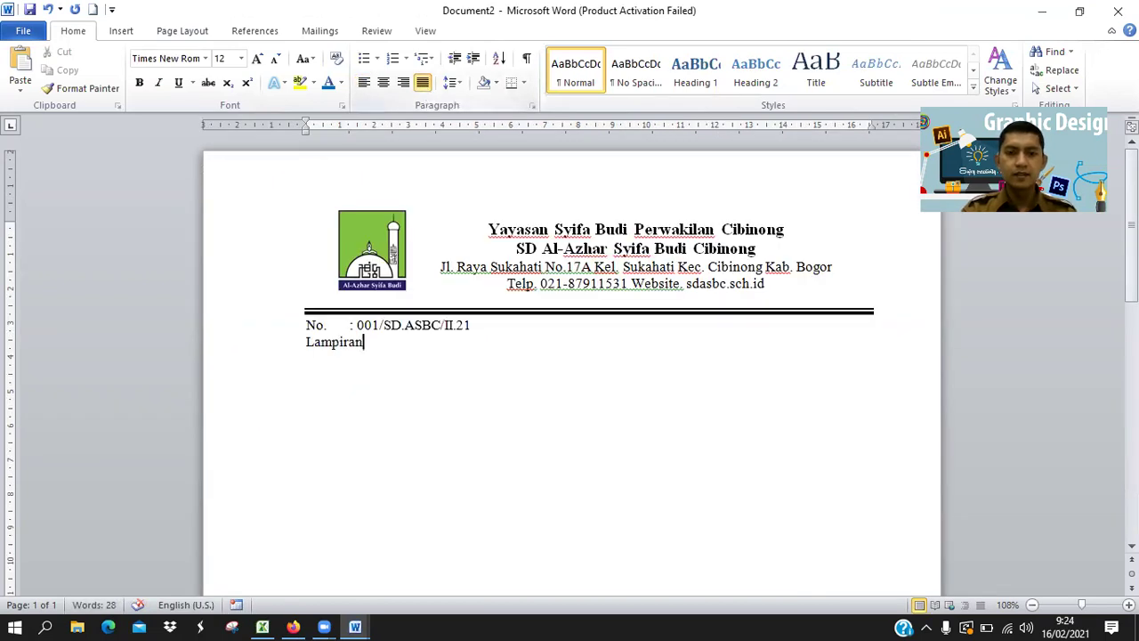
{"action": "key", "text": "Tab"}
{"action": "type", "text": ":"}
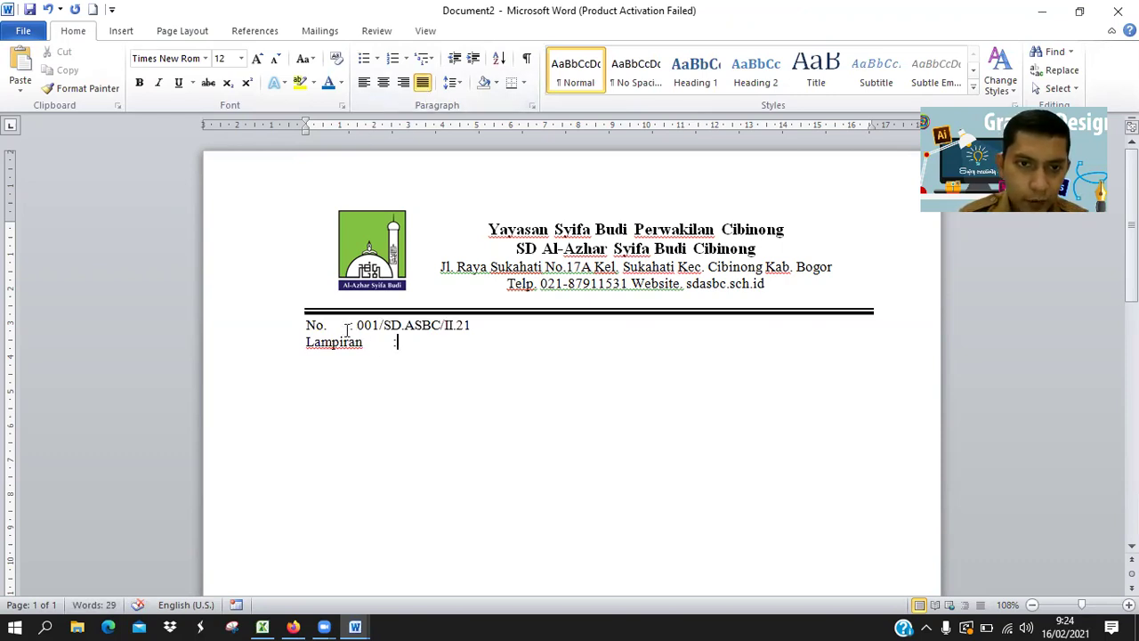
{"action": "left_click", "coordinate": [348, 324]}
{"action": "key", "text": "Tab"}
{"action": "left_click", "coordinate": [410, 343]}
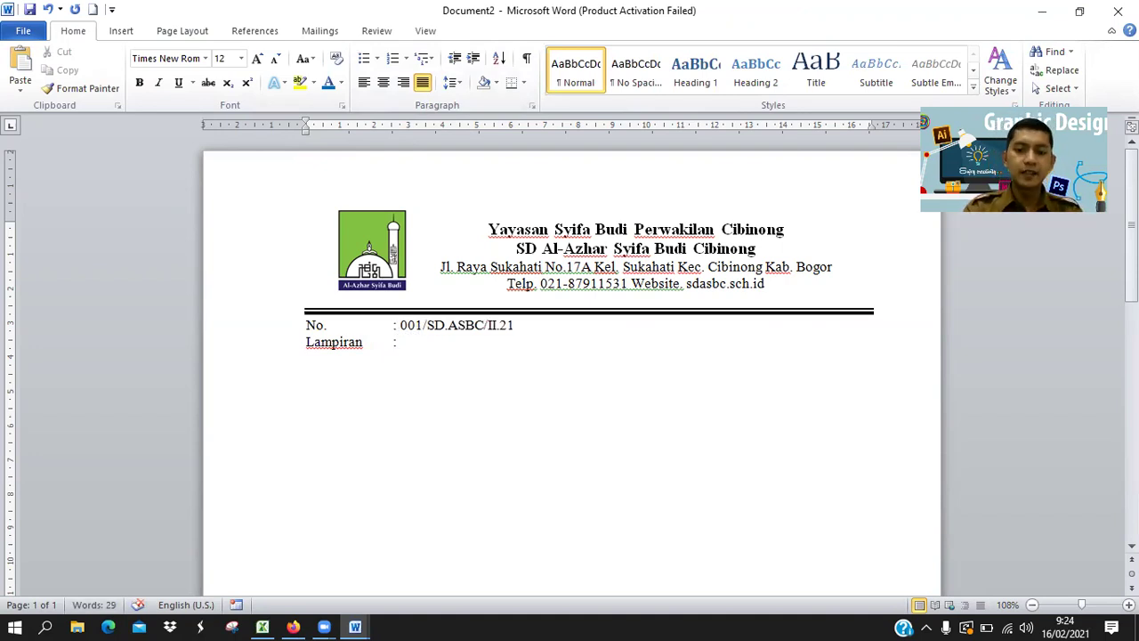
{"action": "type", "text": "-"}
{"action": "key", "text": "Return"}
{"action": "type", "text": "Perihal\t"}
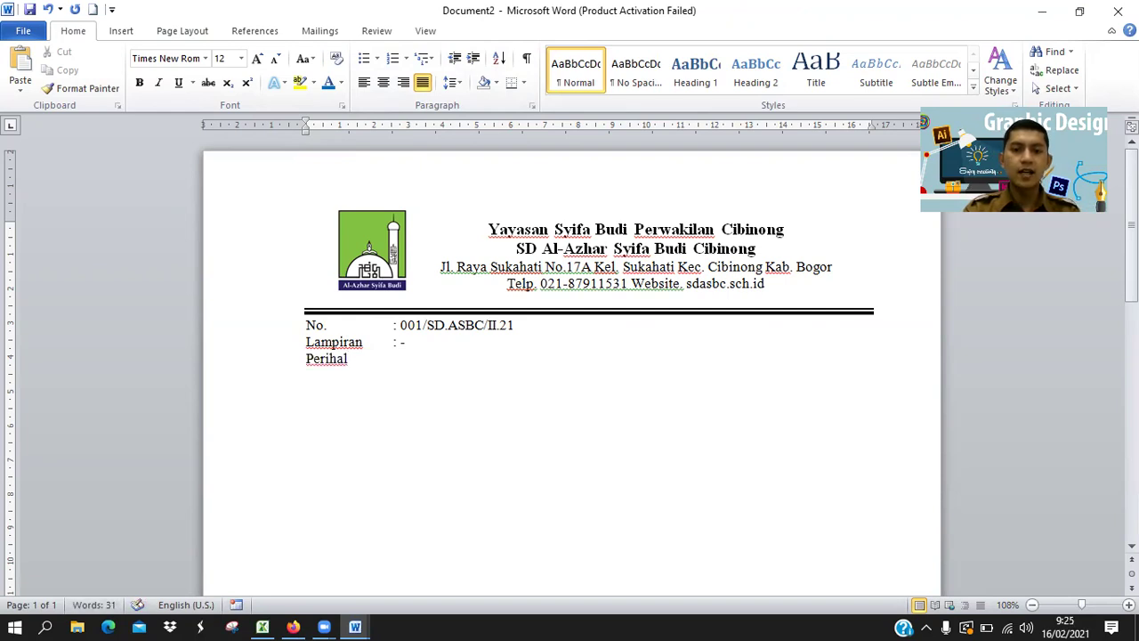
{"action": "type", "text": ":"}
Complete the subject line as 'Undangan Pembagian Raport Kelas 6'.
{"action": "key", "text": "alt+Tab"}
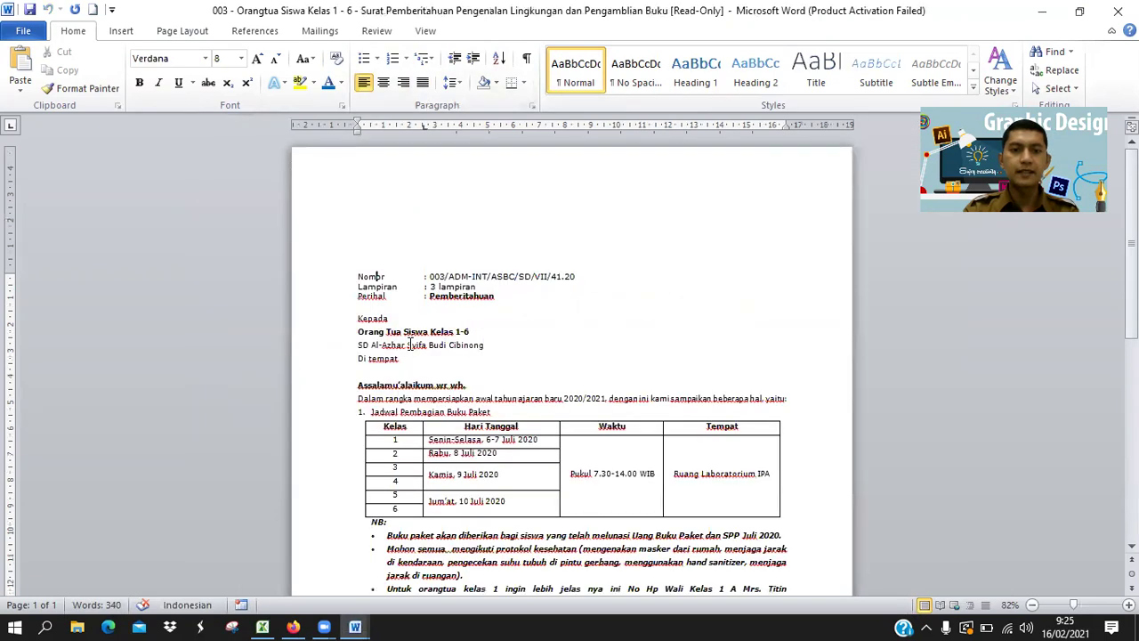
{"action": "key", "text": "alt+Tab"}
{"action": "type", "text": "Unda"}
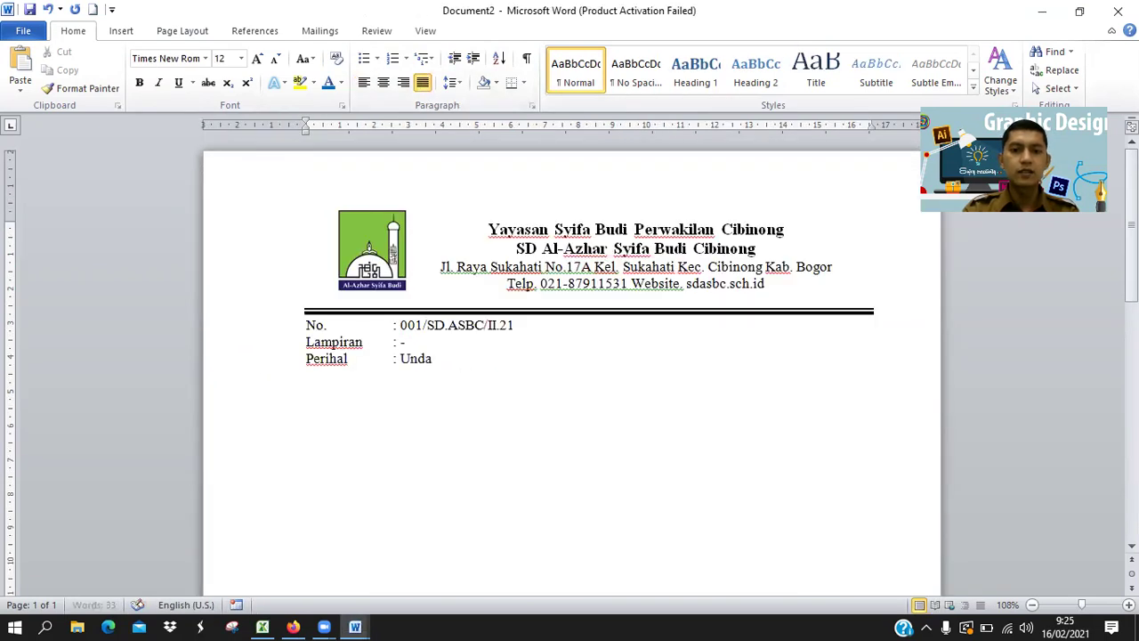
{"action": "type", "text": "ngan Pembag"}
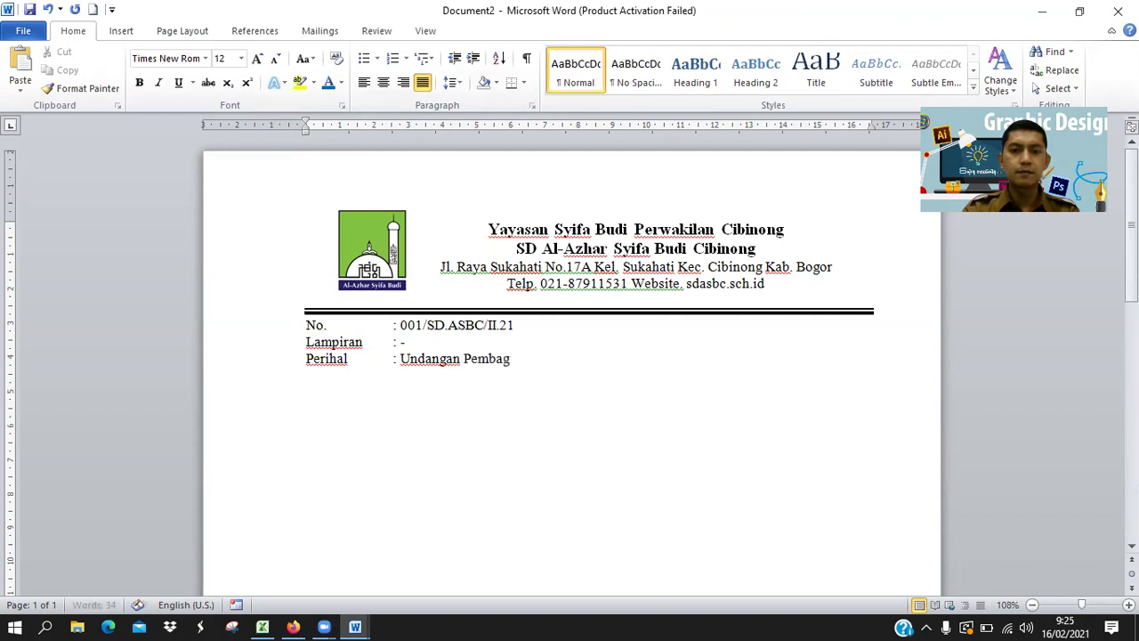
{"action": "type", "text": "ian Rap"}
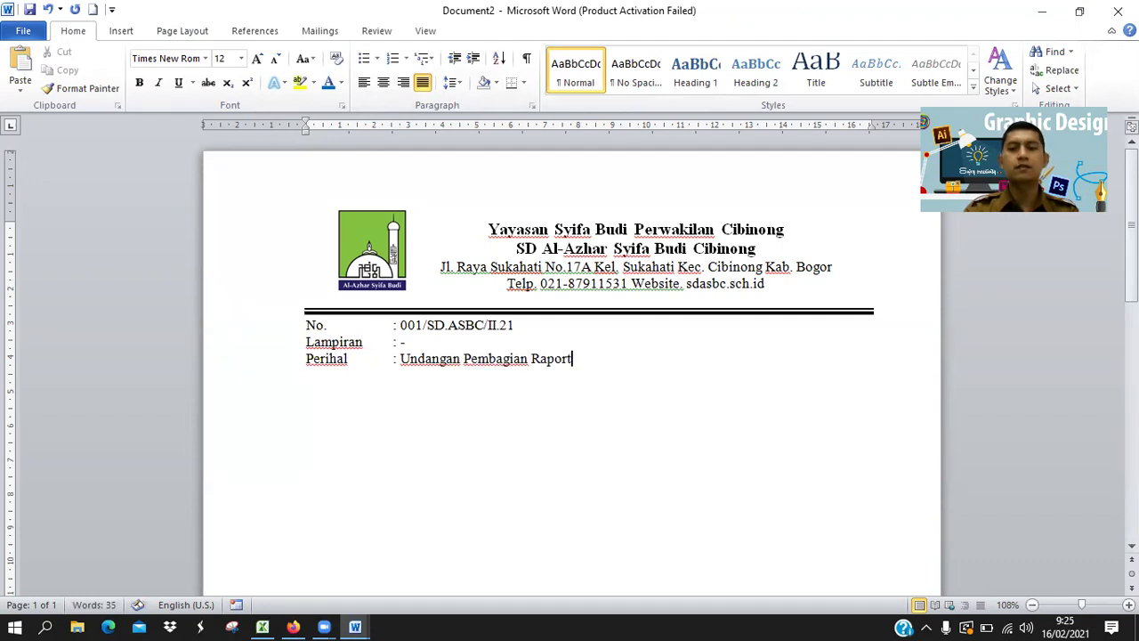
{"action": "type", "text": "ort "}
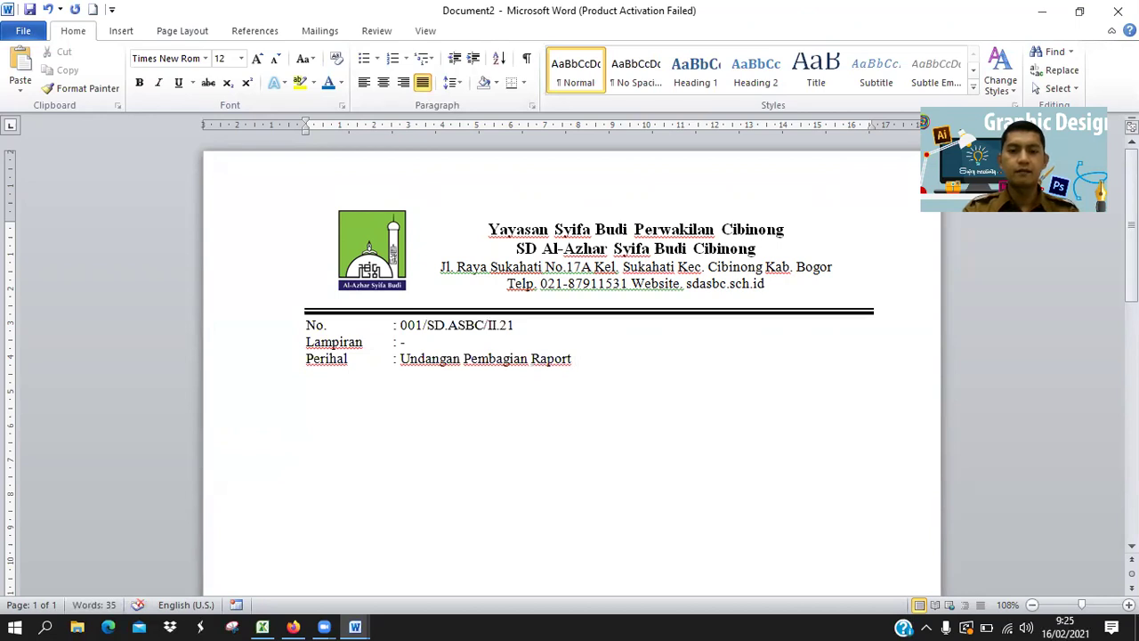
{"action": "type", "text": "Kelas 6"}
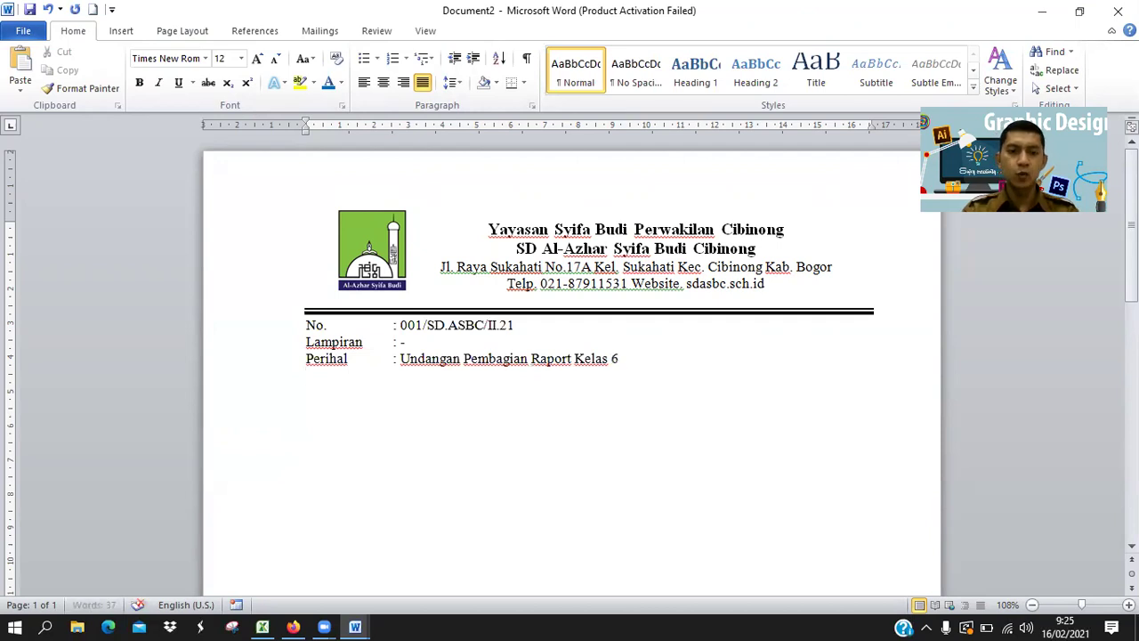
{"action": "key", "text": "Return"}
{"action": "key", "text": "alt+Tab"}
{"action": "key", "text": "alt+Tab"}
Type the addressee lines 'Kepada Yth:', 'Orang Tua Siswa Kelas 6' and 'Di Tempat'.
{"action": "type", "text": "Kepada "}
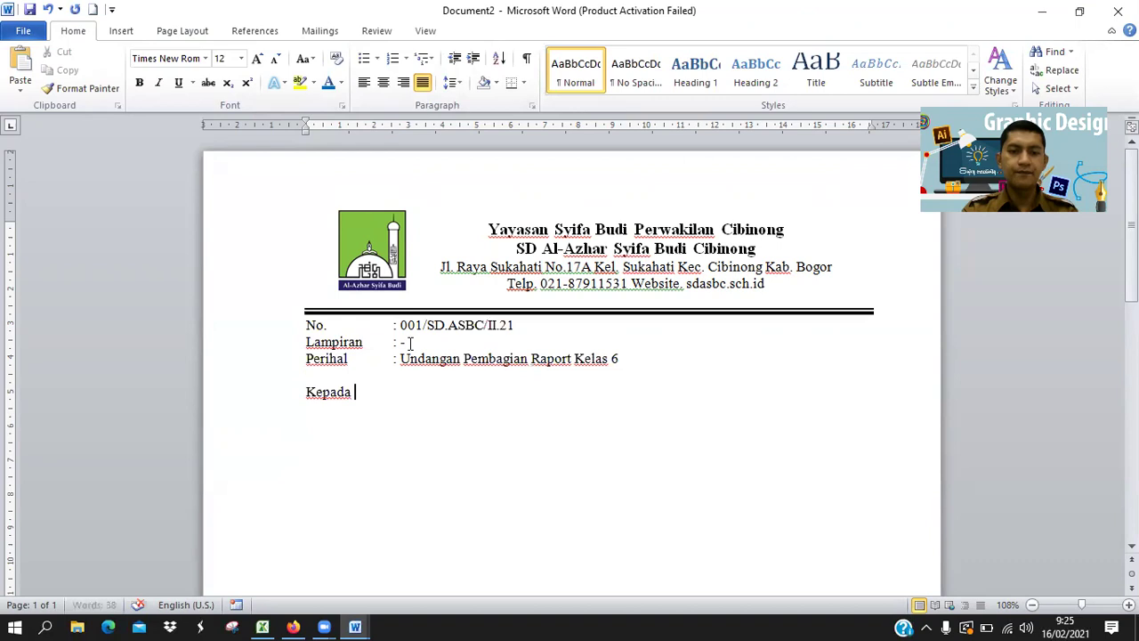
{"action": "type", "text": "Yta"}
{"action": "key", "text": "BackSpace"}
{"action": "type", "text": "h:"}
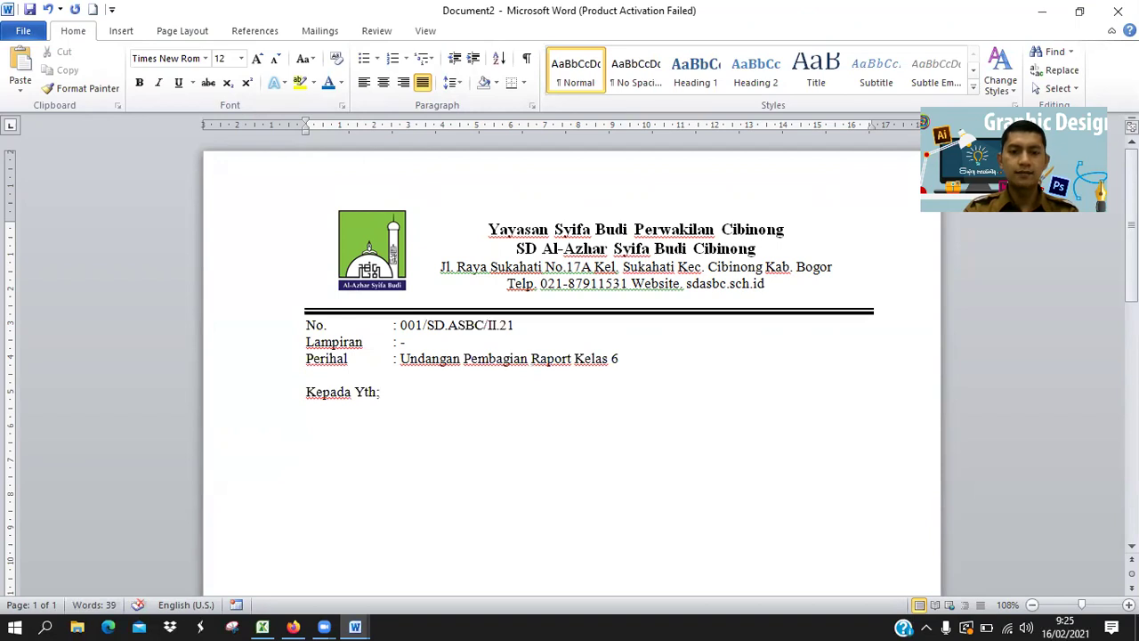
{"action": "key", "text": "Return"}
{"action": "type", "text": "Orang Tuga"}
{"action": "key", "text": "BackSpace"}
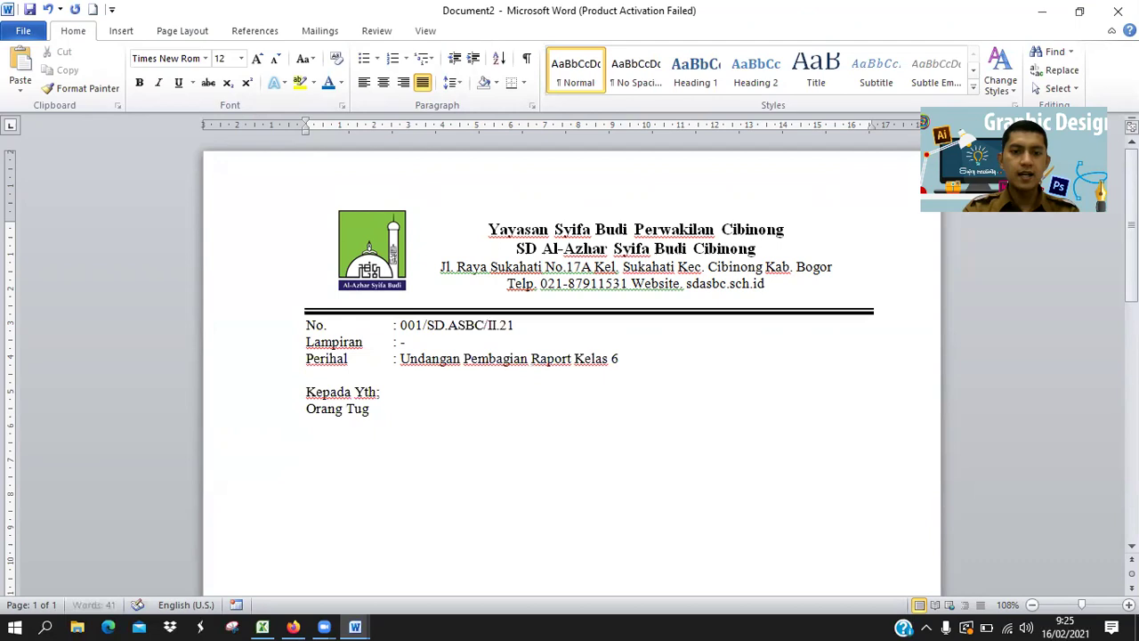
{"action": "type", "text": "Siswa Kelas 6"}
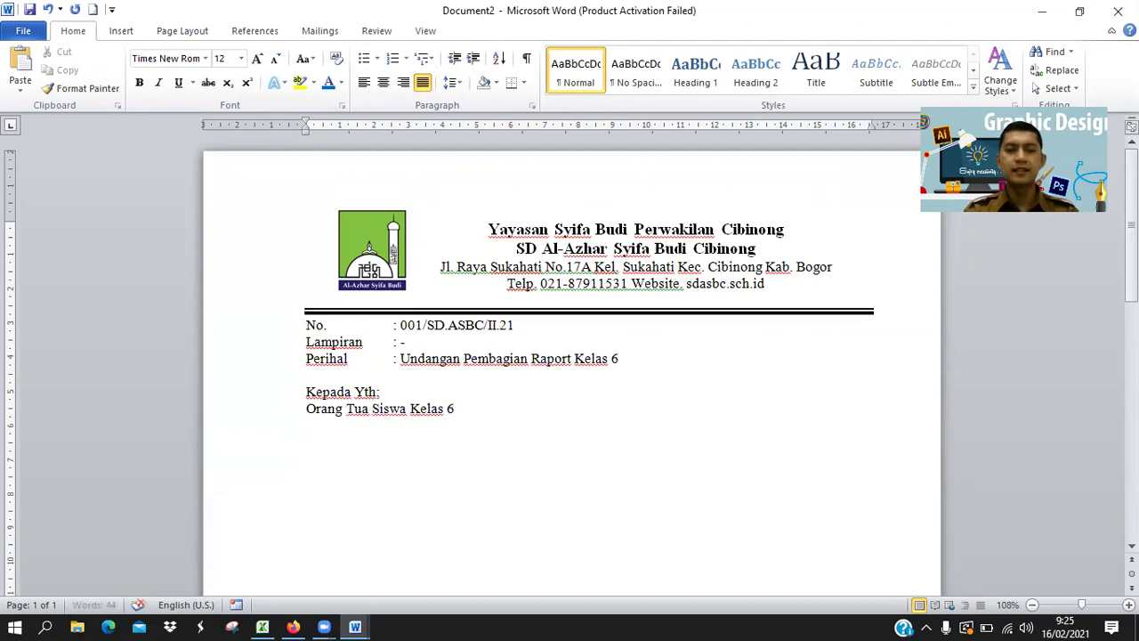
{"action": "key", "text": "Return"}
{"action": "type", "text": "Di"}
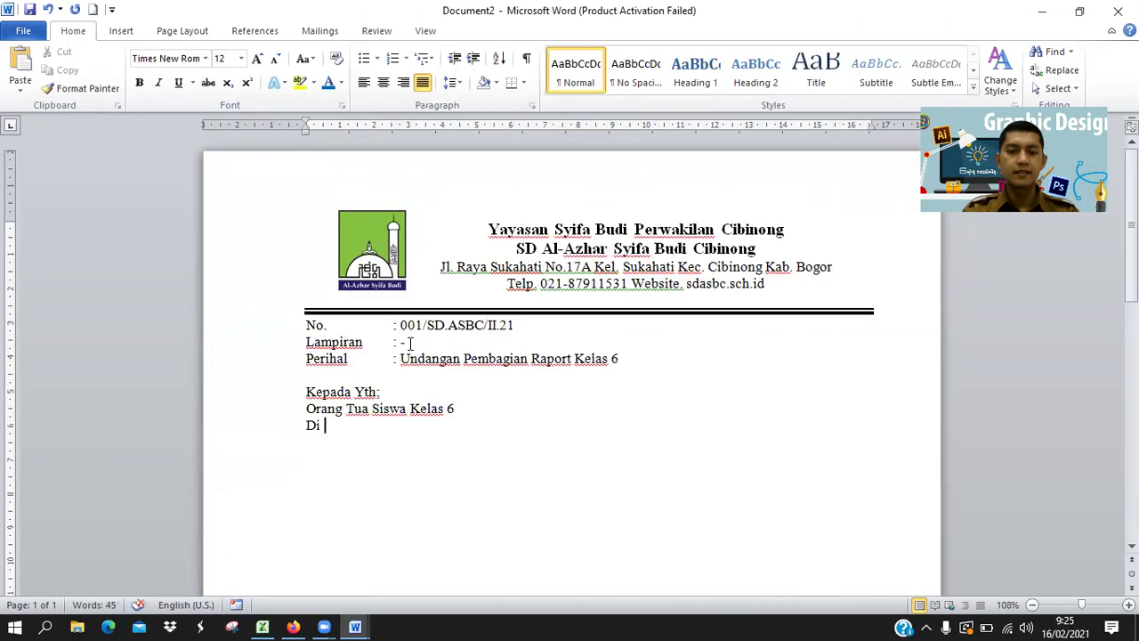
{"action": "type", "text": "Tempat"}
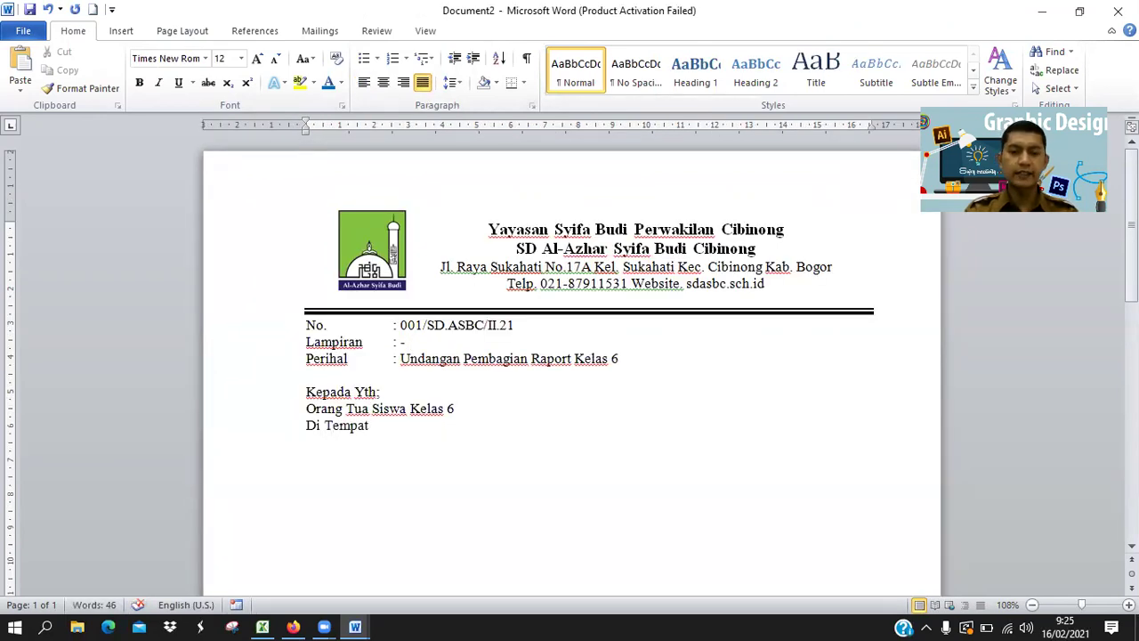
{"action": "key", "text": "Return"}
{"action": "key", "text": "Return"}
{"action": "key", "text": "Return"}
{"action": "key", "text": "Return"}
{"action": "key", "text": "Return"}
{"action": "key", "text": "Return"}
{"action": "key", "text": "Return"}
{"action": "key", "text": "Return"}
{"action": "key", "text": "Return"}
{"action": "key", "text": "Return"}
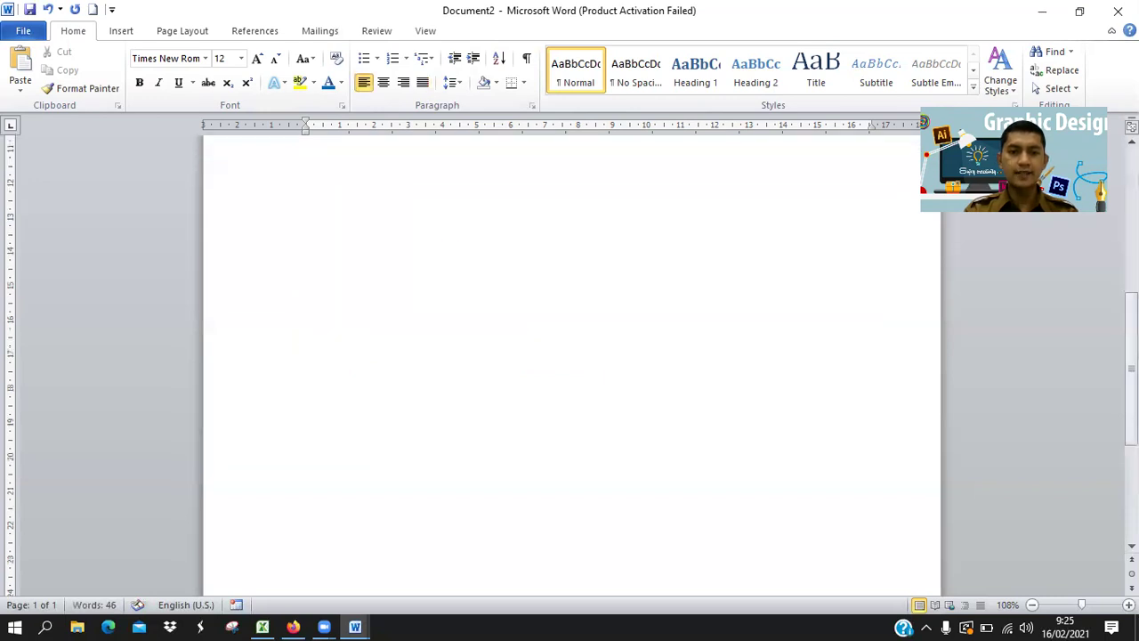
Type 'Assalamu'alaikum Wr.Wb.' after a blank line under Di Tempat, then start a new line.
{"action": "scroll", "coordinate": [396, 306], "scroll_direction": "up", "scroll_amount": 6}
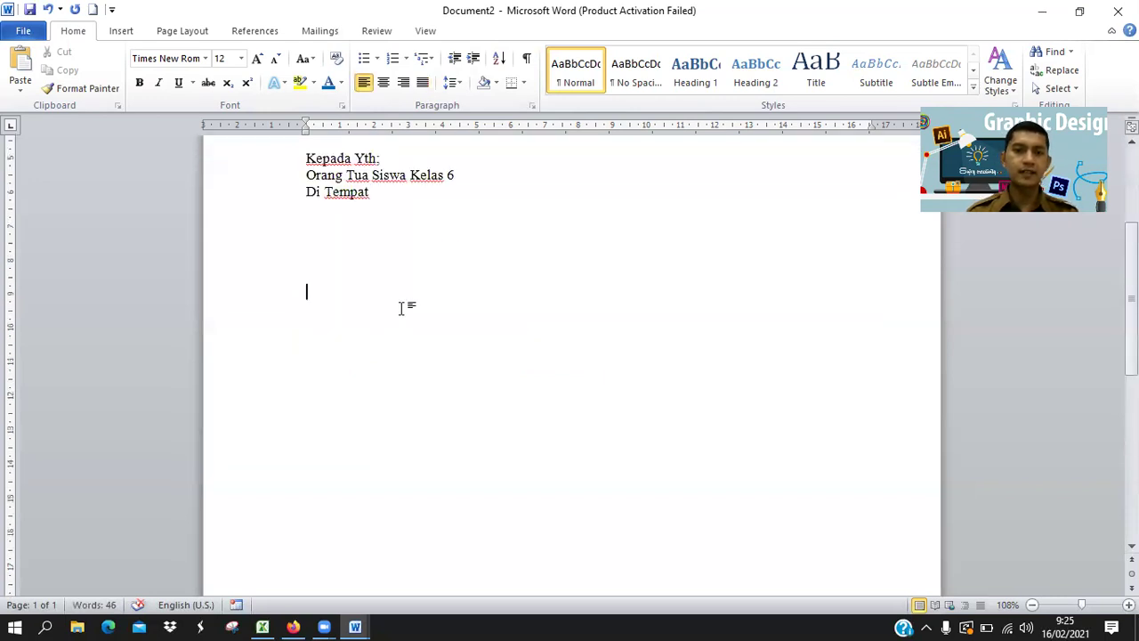
{"action": "left_click", "coordinate": [389, 392]}
{"action": "key", "text": "BackSpace"}
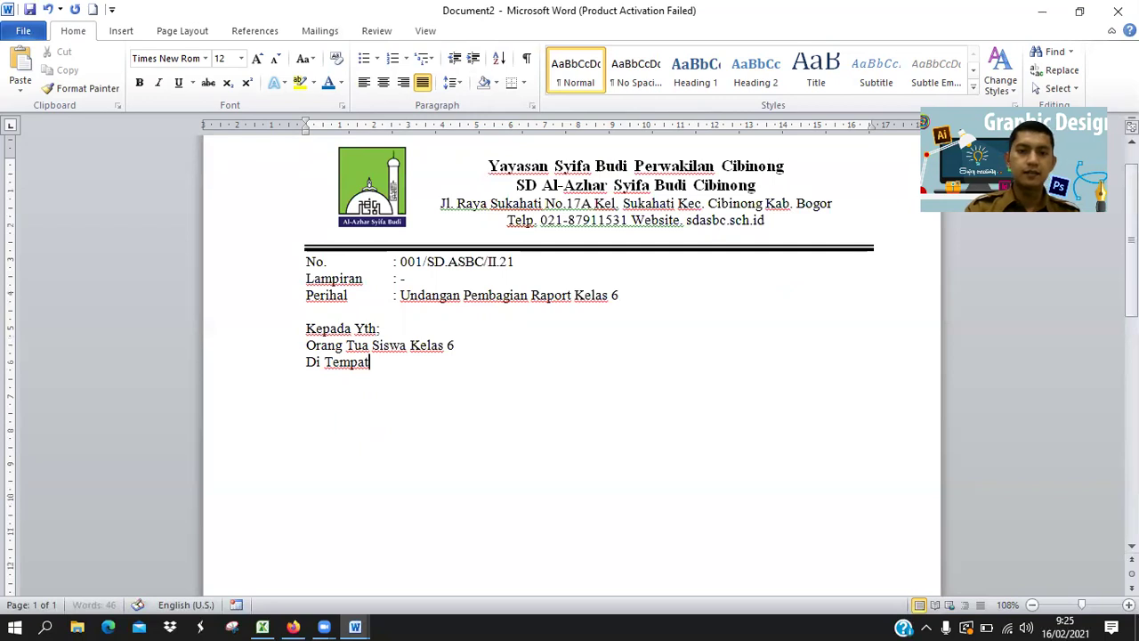
{"action": "key", "text": "Return"}
{"action": "key", "text": "alt+Tab"}
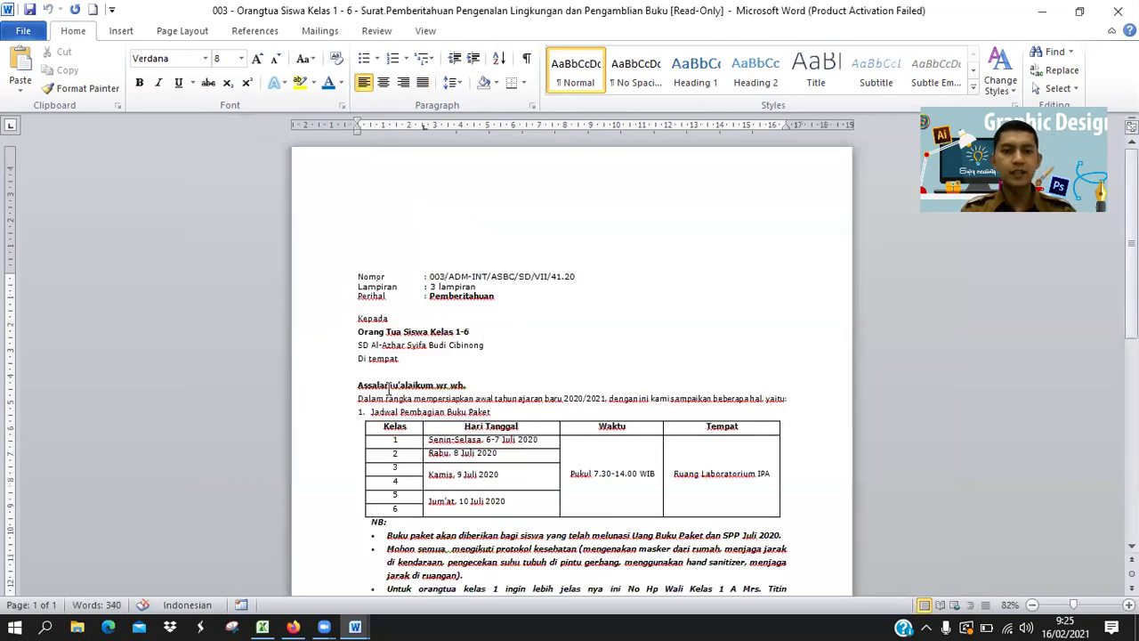
{"action": "key", "text": "alt+Tab"}
{"action": "type", "text": "Assalamu'alaikum Wr.Wb."}
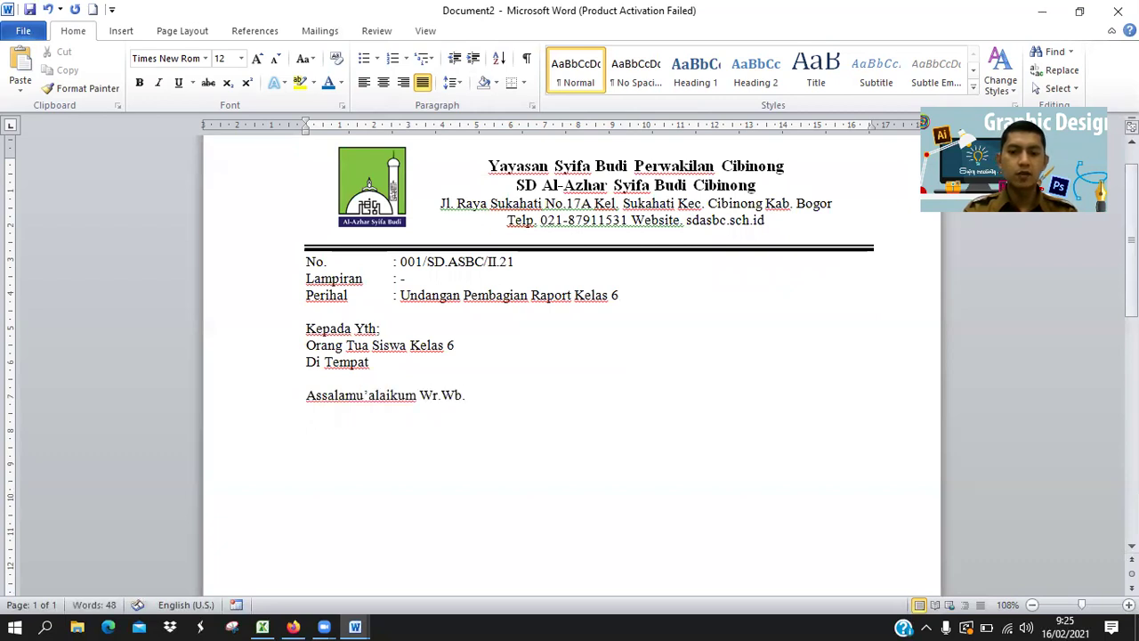
{"action": "key", "text": "Return"}
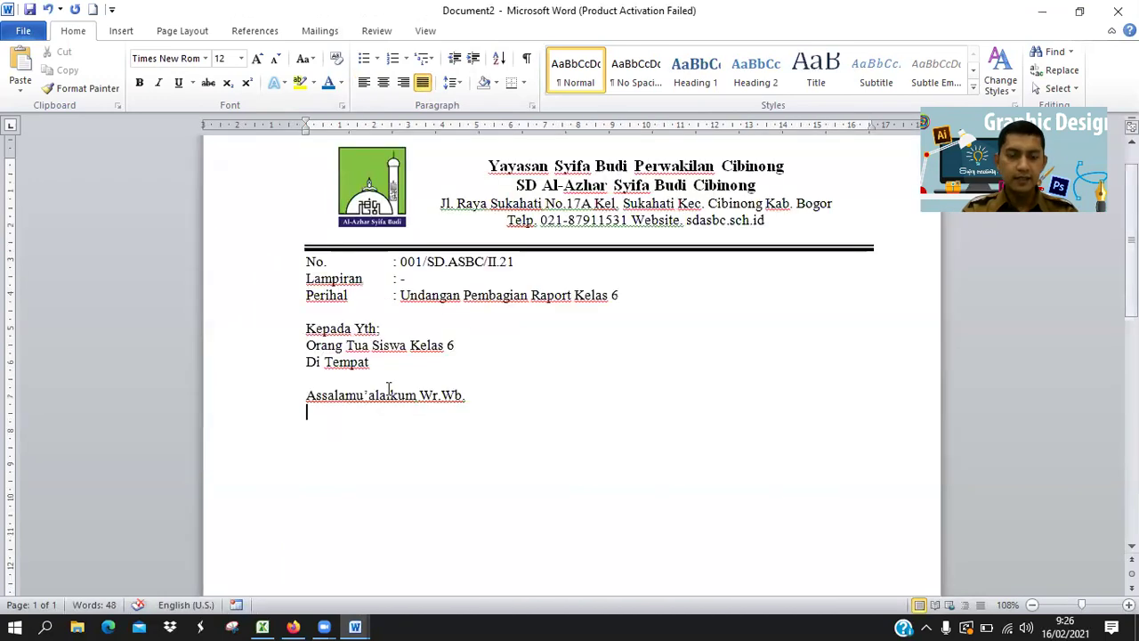
Type the opening paragraph on the 2020/2021 even semester's end, ending 'laporan raport pada:'.
{"action": "type", "text": "S"}
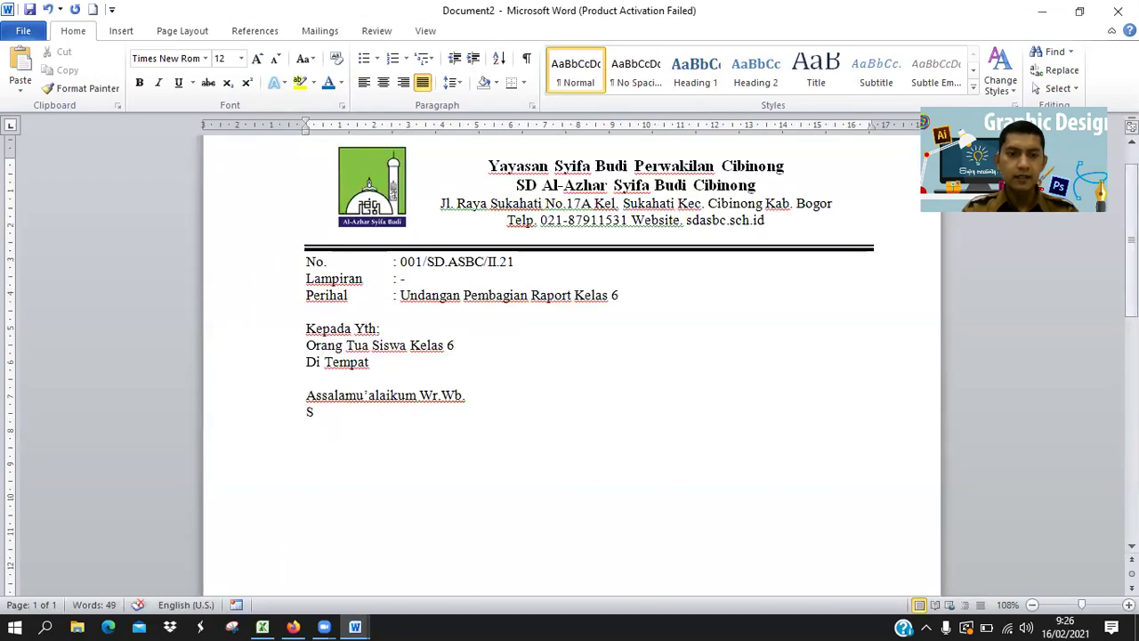
{"action": "type", "text": "ehu"}
{"action": "key", "text": "BackSpace"}
{"action": "type", "text": "hubungan "}
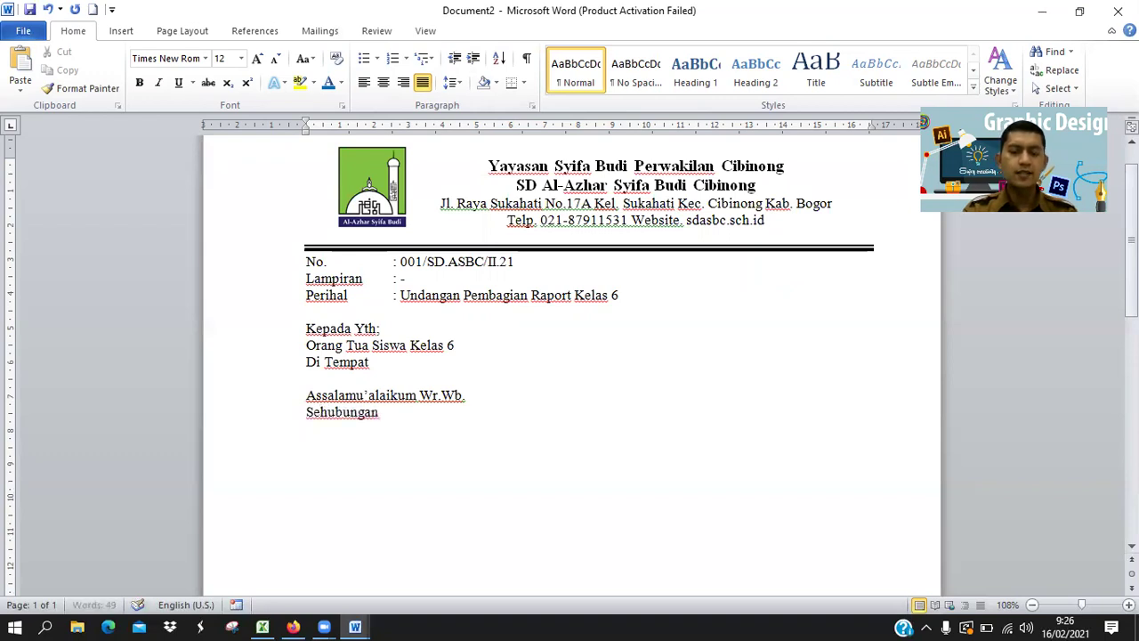
{"action": "type", "text": "dengan berakhirnya k"}
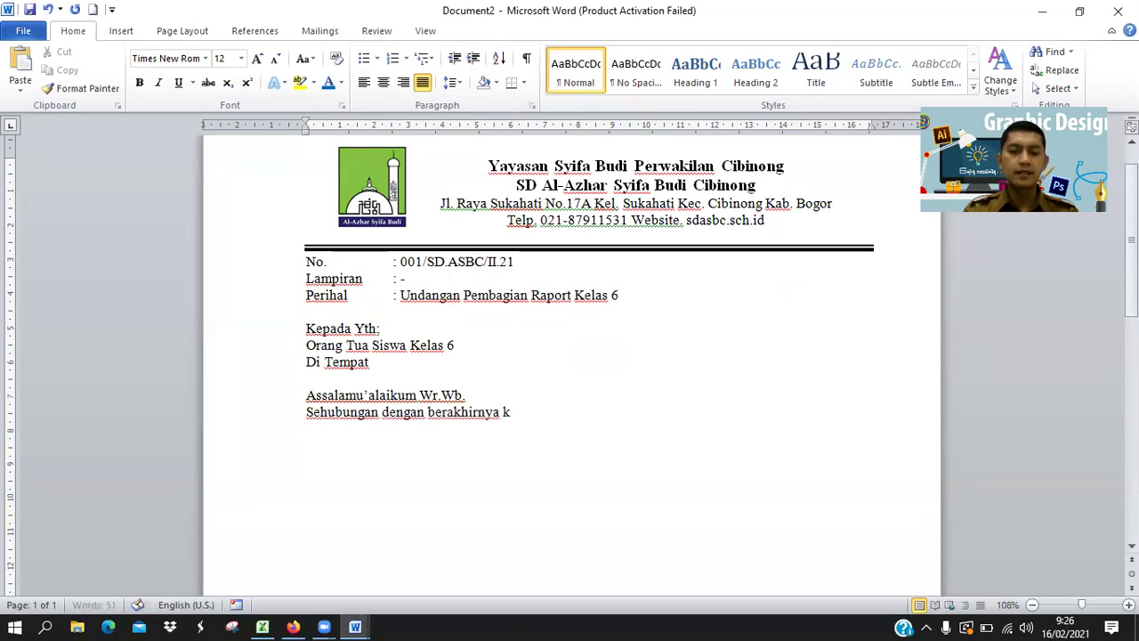
{"action": "type", "text": "egiatan belajar"}
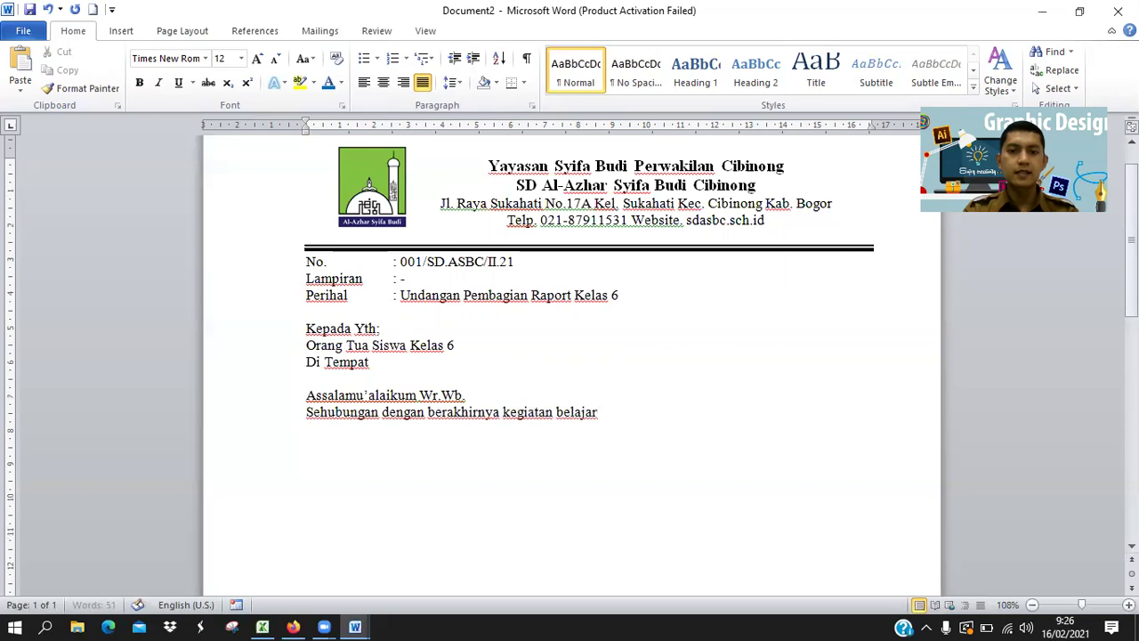
{"action": "type", "text": " mengajar pada semester genap tahun 2021"}
{"action": "key", "text": "BackSpace"}
{"action": "type", "text": "0/2021"}
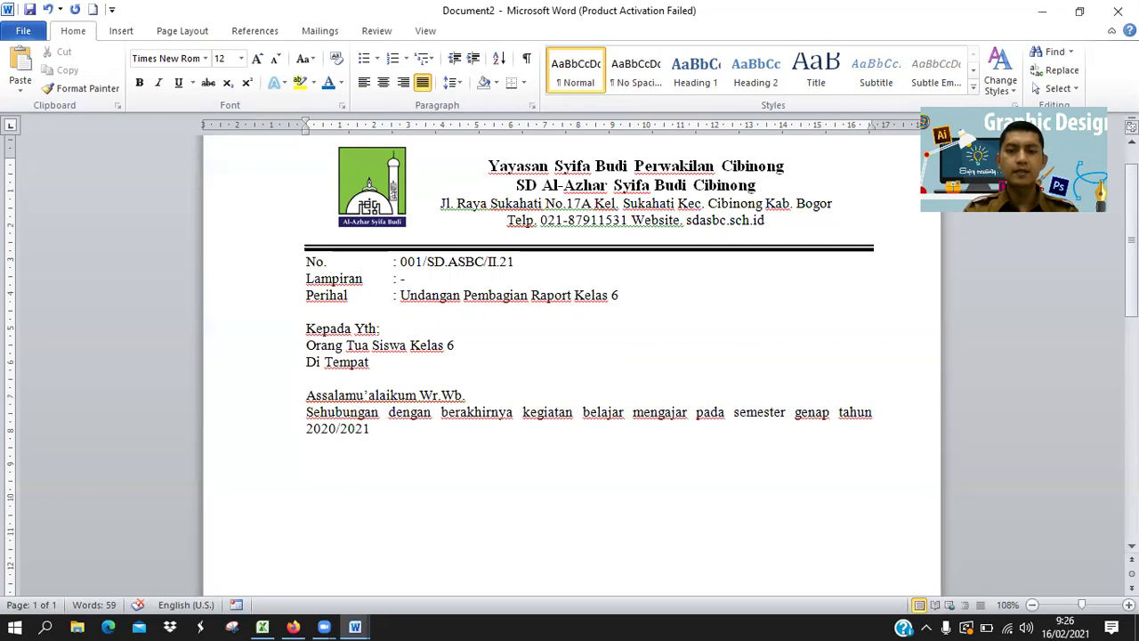
{"action": "type", "text": "dan pelaksanaan U"}
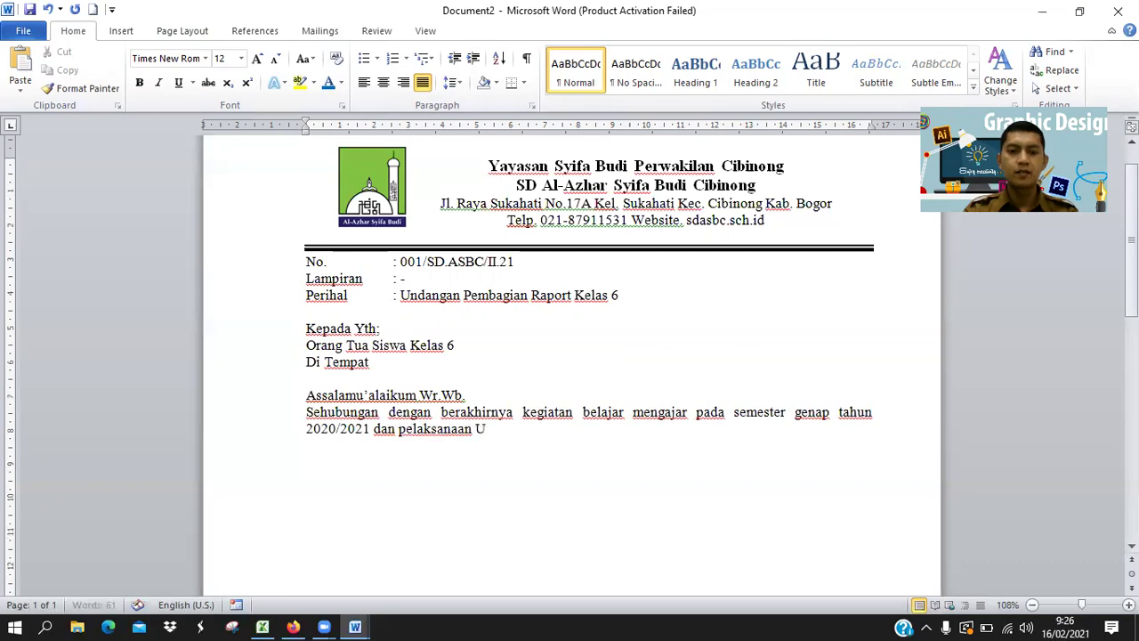
{"action": "type", "text": "jian Kenaikan Kelas"}
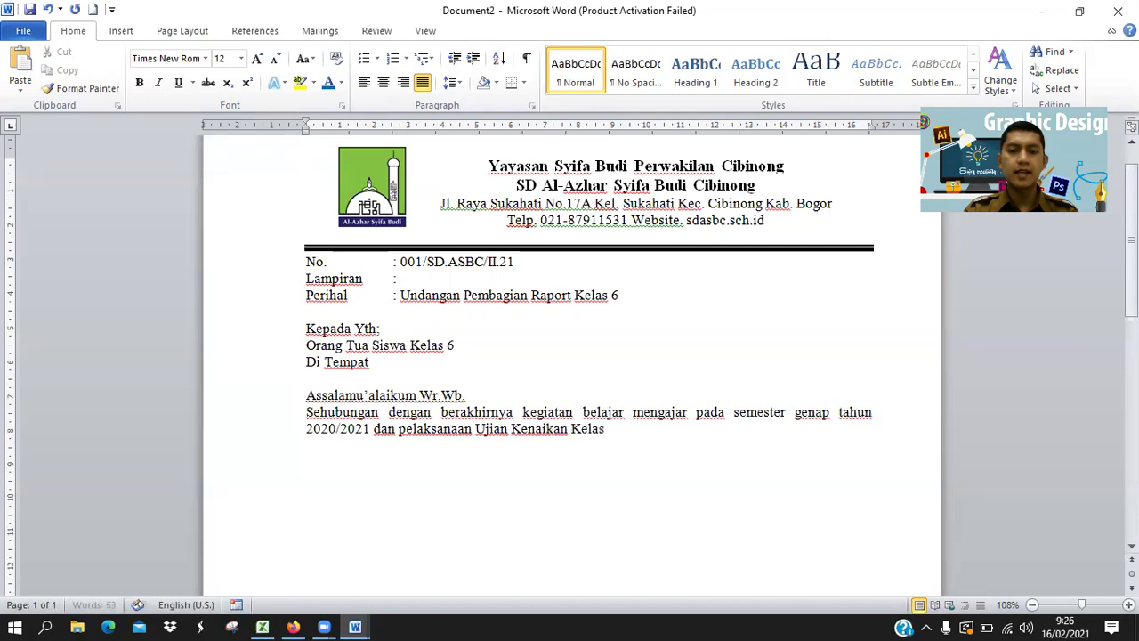
{"action": "type", "text": ", maka"}
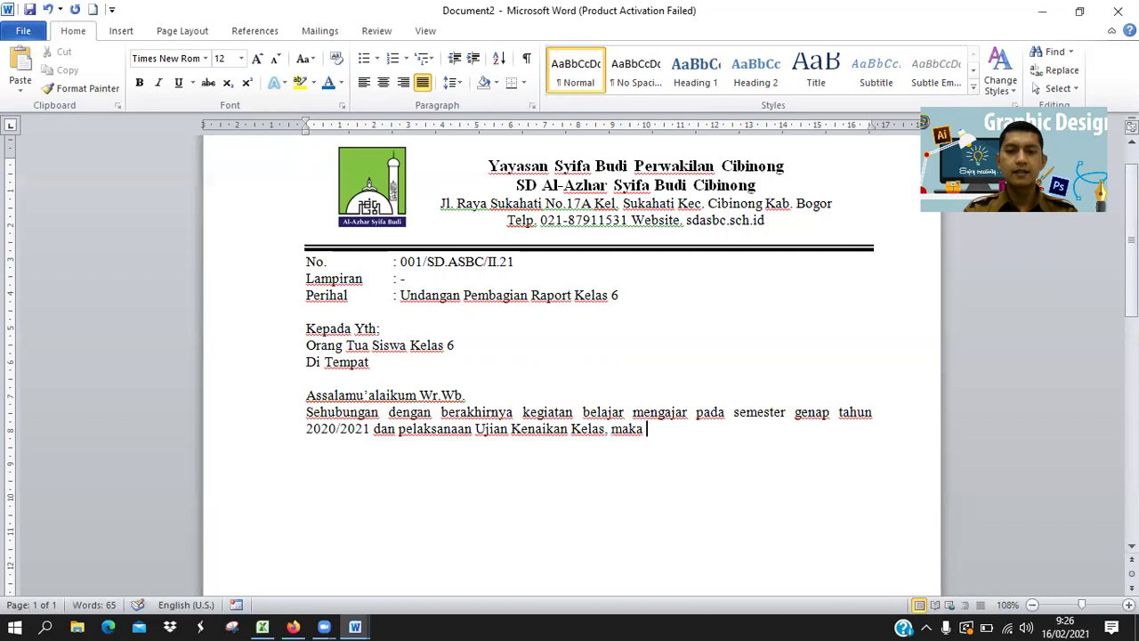
{"action": "type", "text": " kami akan mem"}
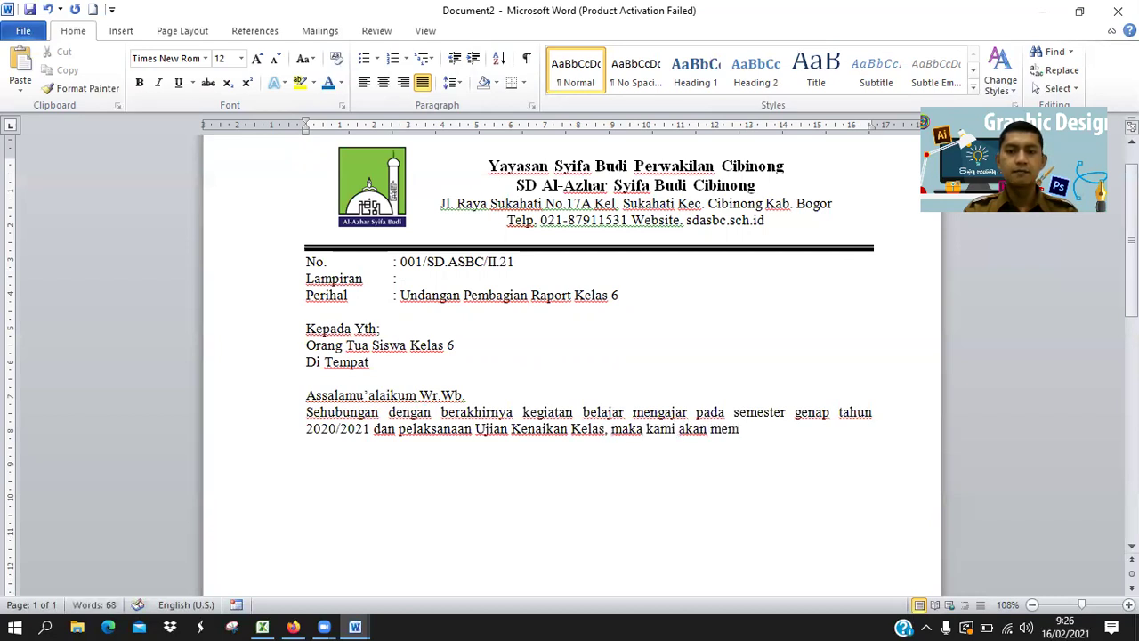
{"action": "type", "text": "bagikan"}
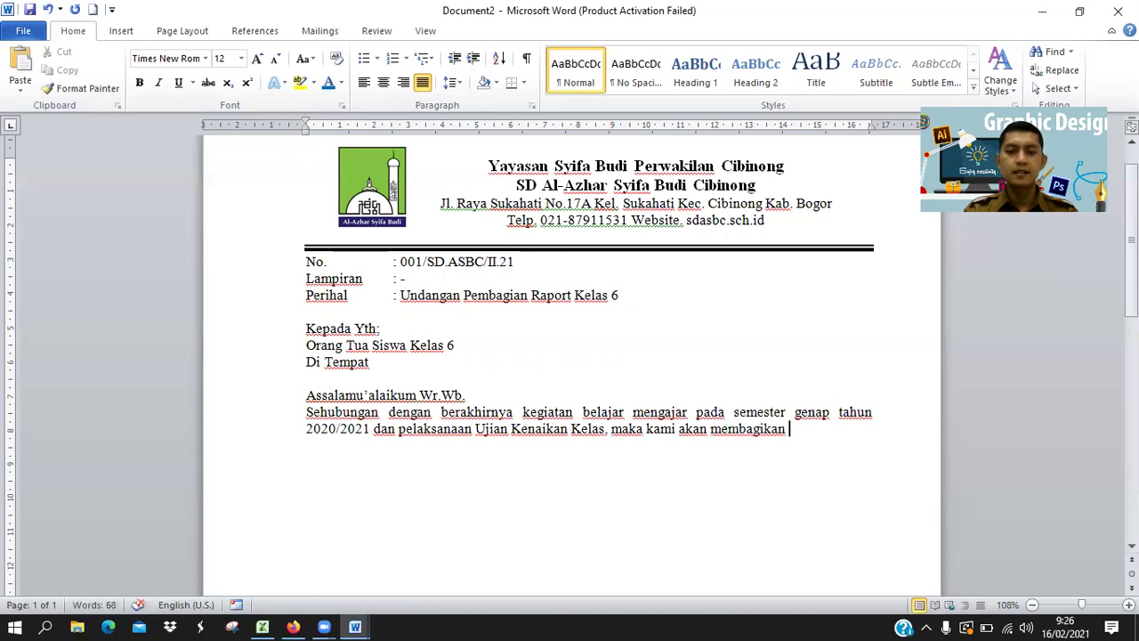
{"action": "type", "text": " laporan "}
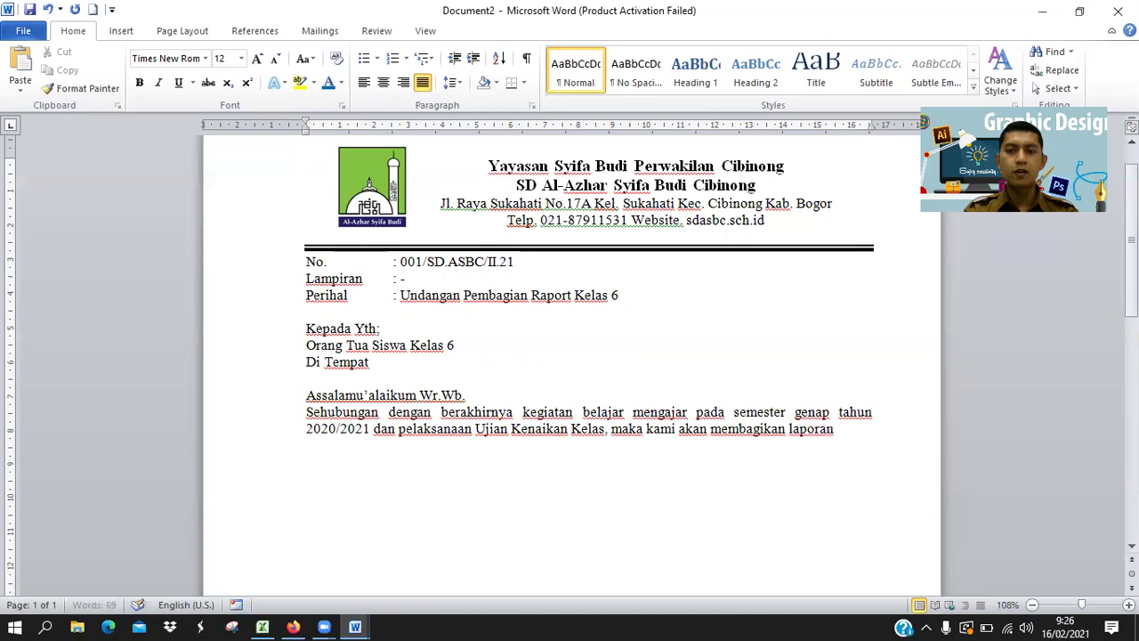
{"action": "type", "text": "raport"}
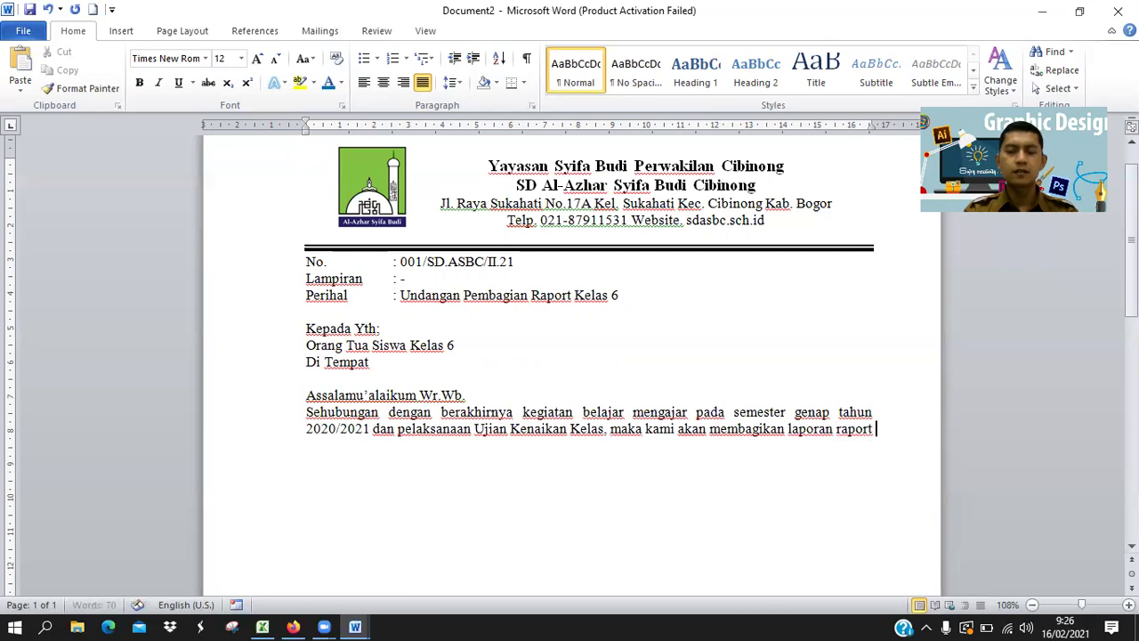
{"action": "type", "text": "pada har"}
{"action": "key", "text": "BackSpace"}
{"action": "key", "text": "BackSpace"}
{"action": "key", "text": "BackSpace"}
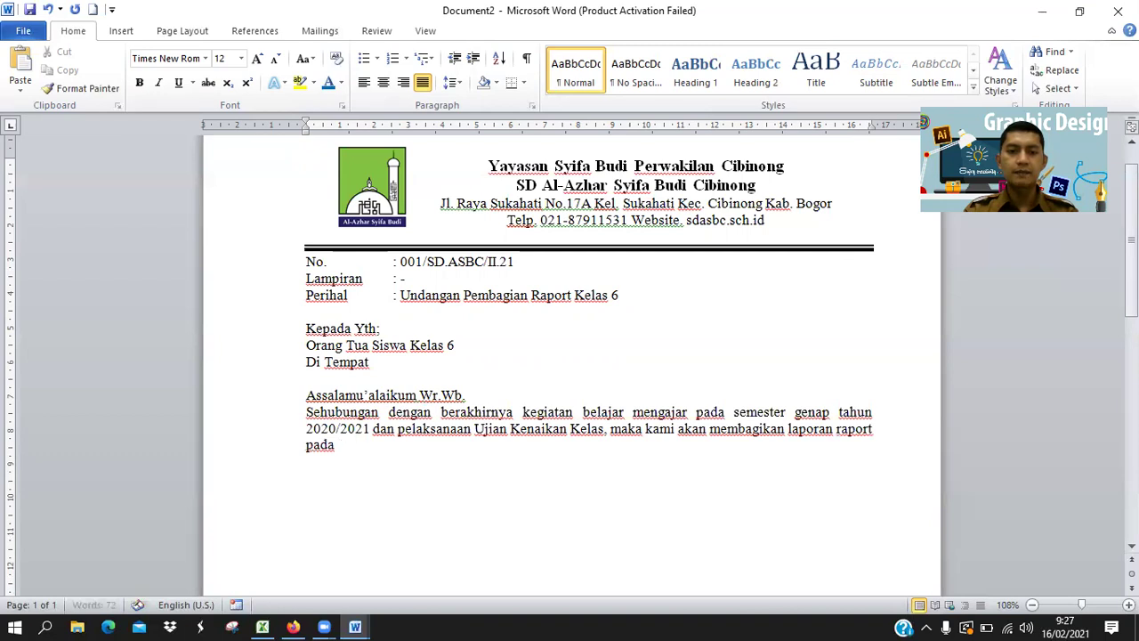
{"action": "type", "text": ":"}
Add a tab-indented 'Hari/tgl. : Sabtu,' line below the paragraph.
{"action": "key", "text": "Return"}
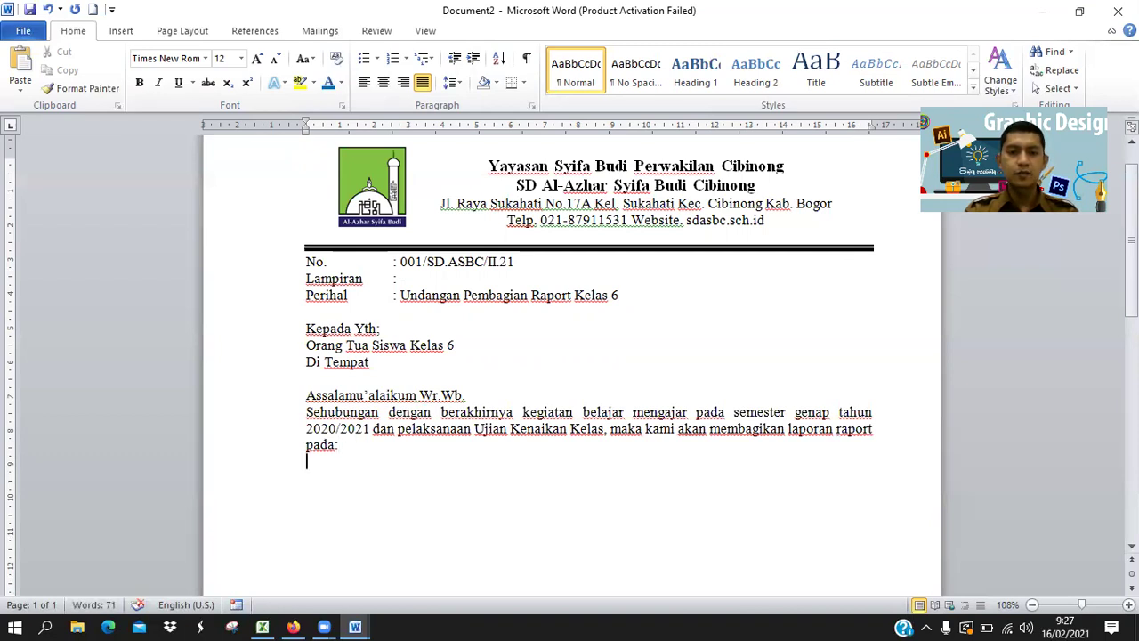
{"action": "key", "text": "Tab"}
{"action": "type", "text": "Hari"}
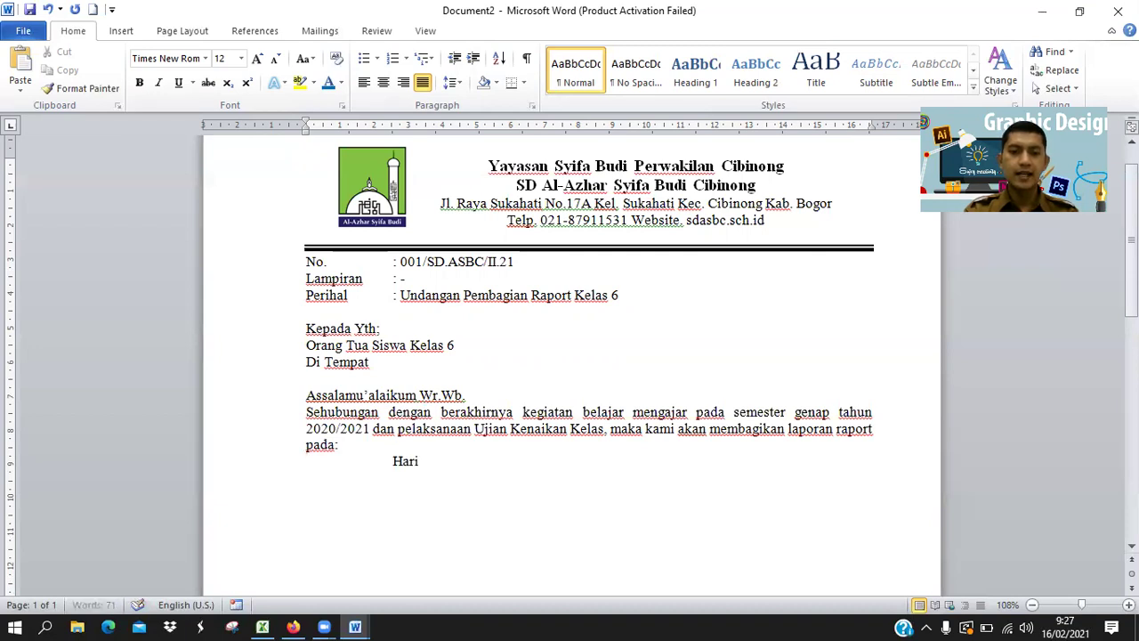
{"action": "type", "text": "/tgl."}
{"action": "key", "text": "Tab"}
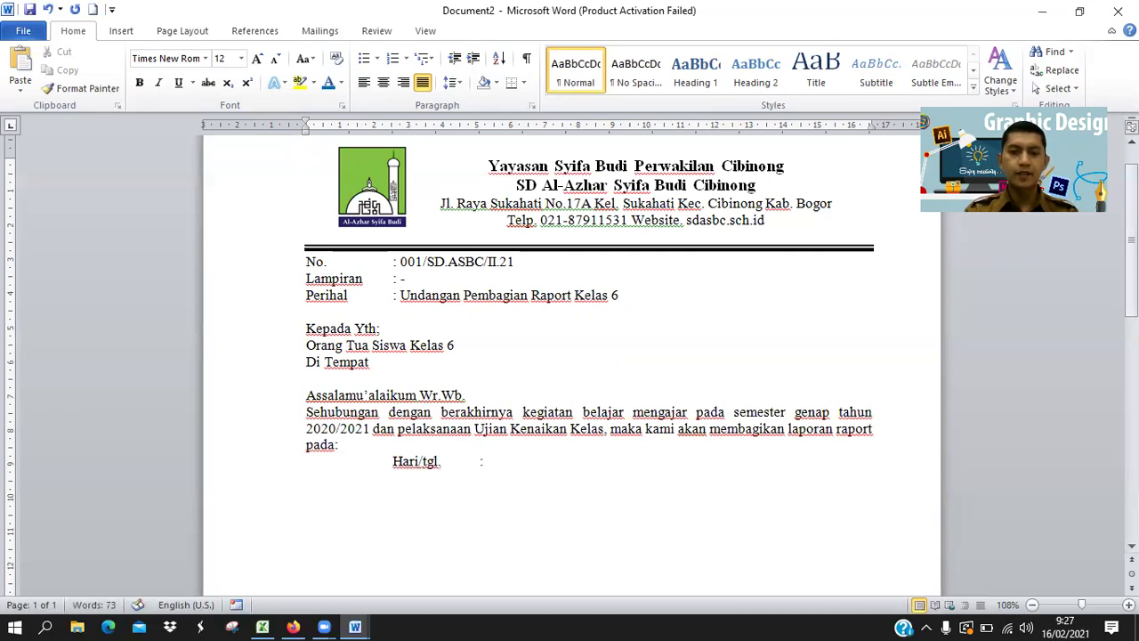
{"action": "type", "text": ": Sabtu,"}
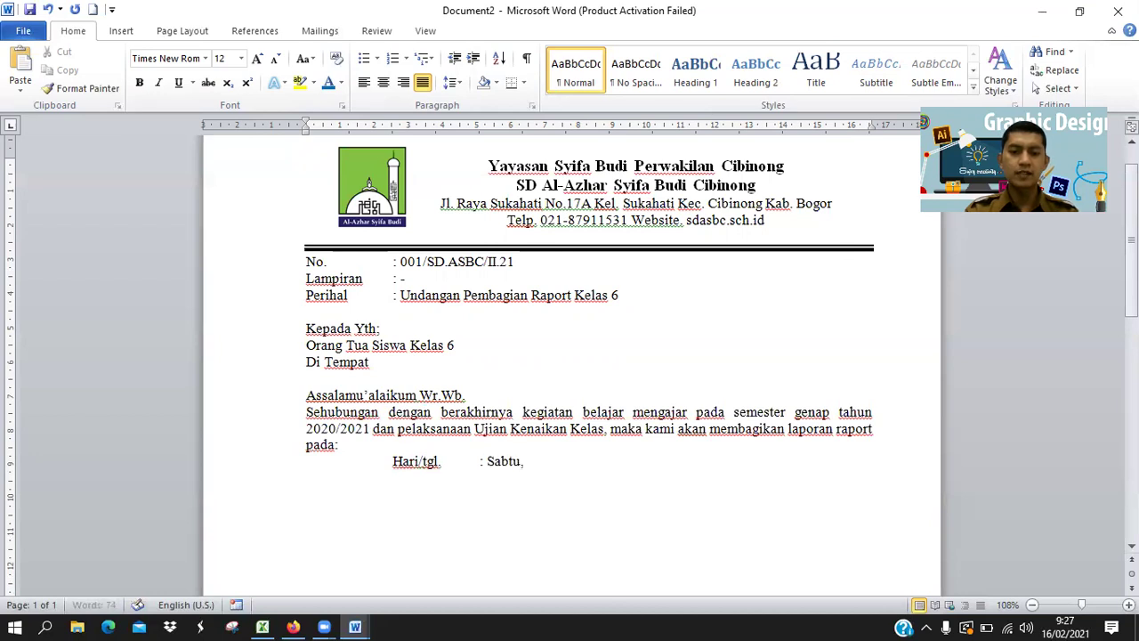
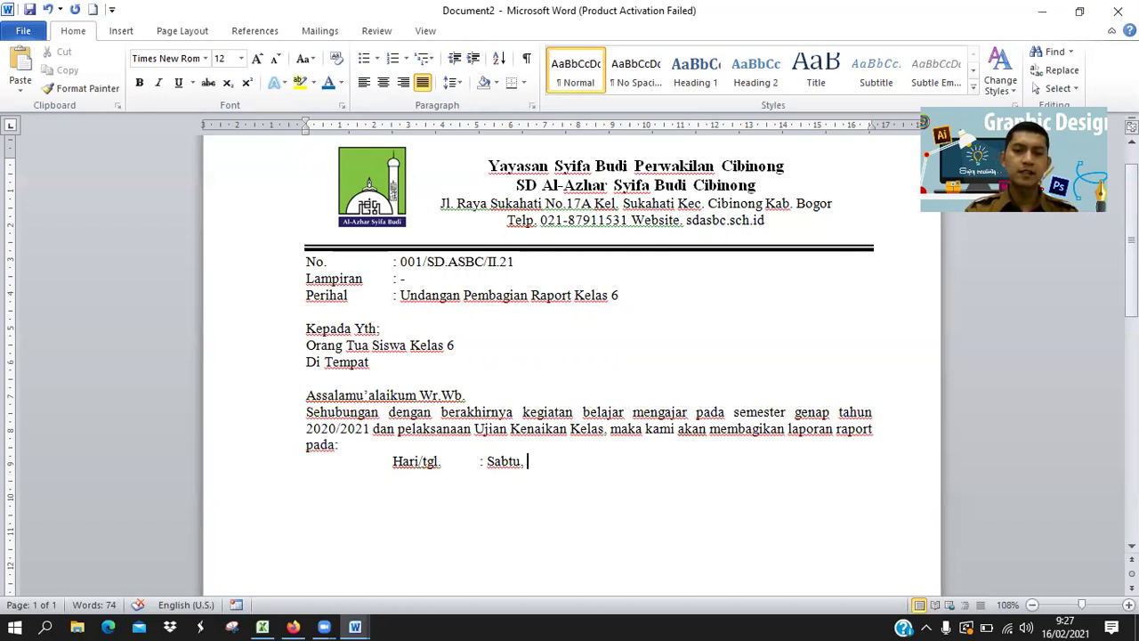
Complete the date as 'Sabtu, 20 Juni 2021'.
{"action": "type", "text": "20 Juni"}
{"action": "key", "text": "BackSpace"}
{"action": "key", "text": "BackSpace"}
{"action": "key", "text": "BackSpace"}
{"action": "key", "text": "BackSpace"}
{"action": "key", "text": "BackSpace"}
{"action": "key", "text": "BackSpace"}
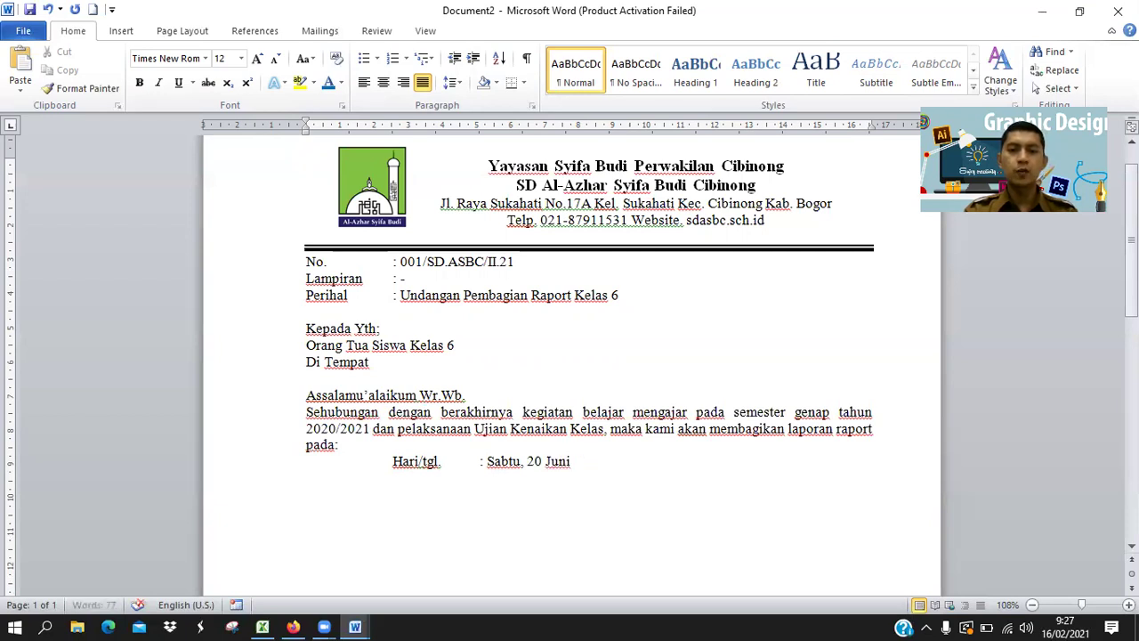
{"action": "key", "text": "BackSpace"}
{"action": "type", "text": "Mei"}
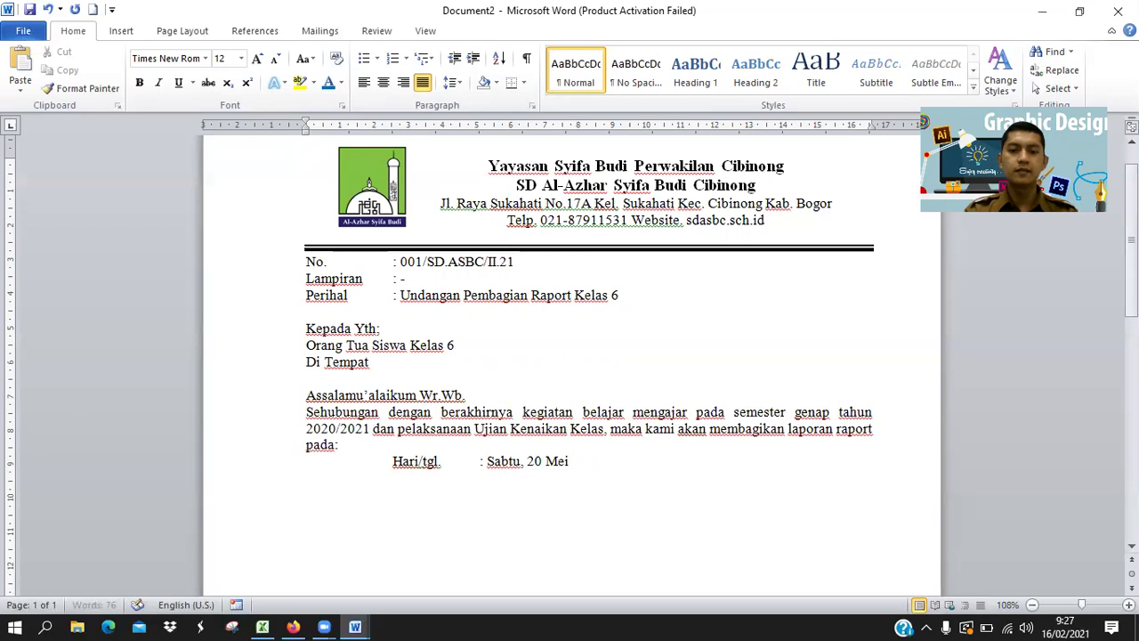
{"action": "key", "text": "BackSpace"}
{"action": "key", "text": "BackSpace"}
{"action": "key", "text": "BackSpace"}
{"action": "type", "text": "Juni 2021"}
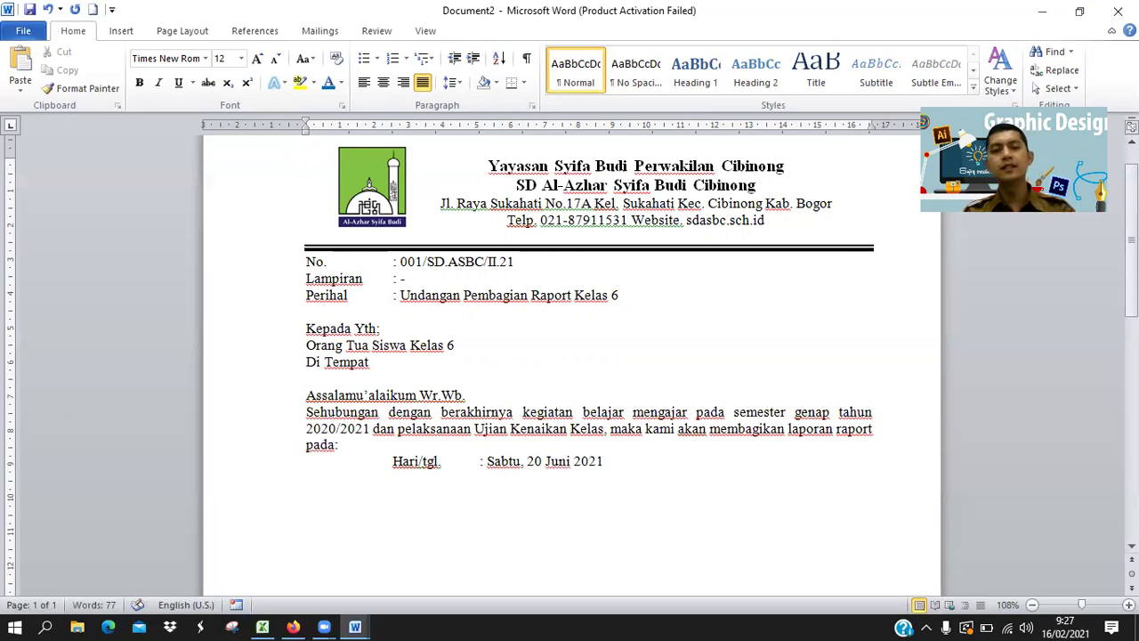
Add a tab-aligned 'Pukul : 08.00 - 12.00 Wib.' line below the date.
{"action": "key", "text": "Tab"}
{"action": "key", "text": "Tab"}
{"action": "type", "text": "Pukul"}
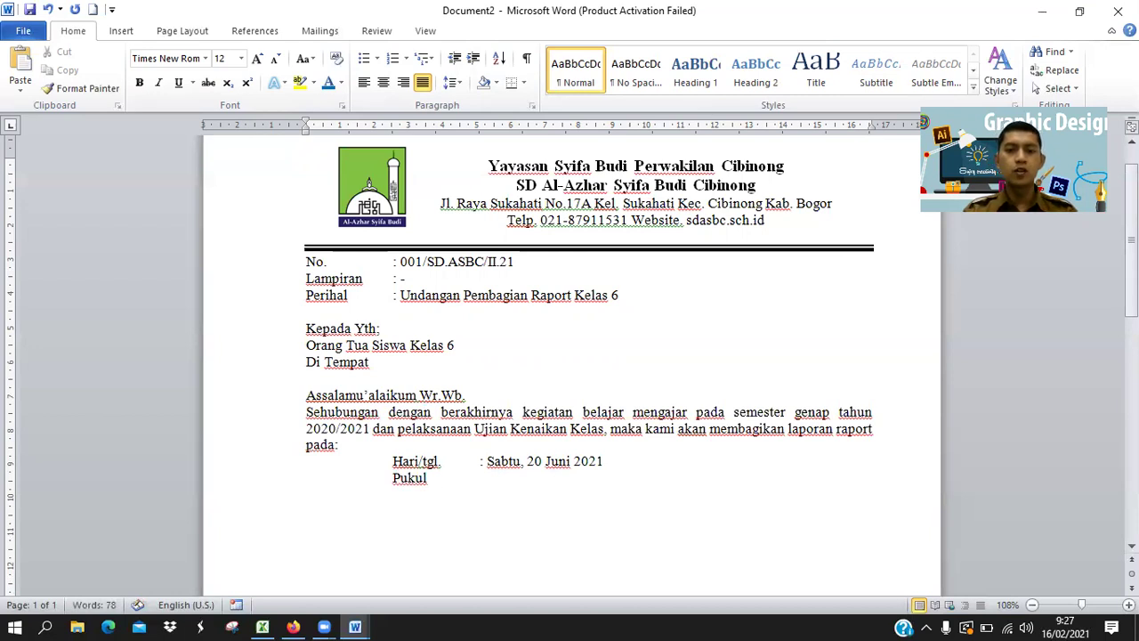
{"action": "key", "text": "Tab"}
{"action": "type", "text": ": "}
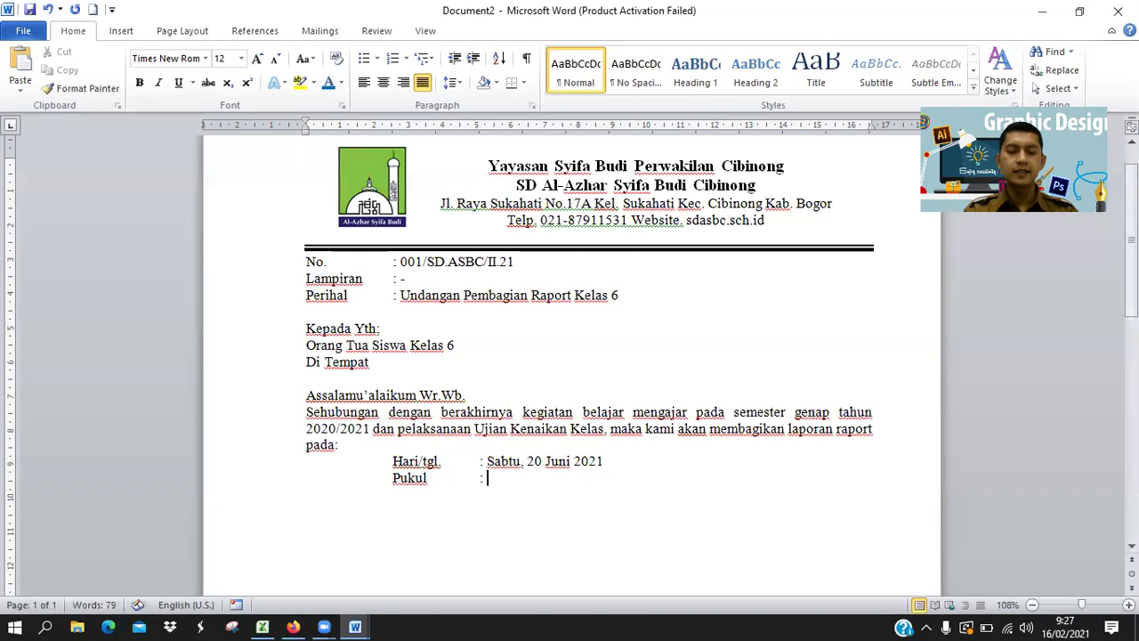
{"action": "type", "text": "..... Wib."}
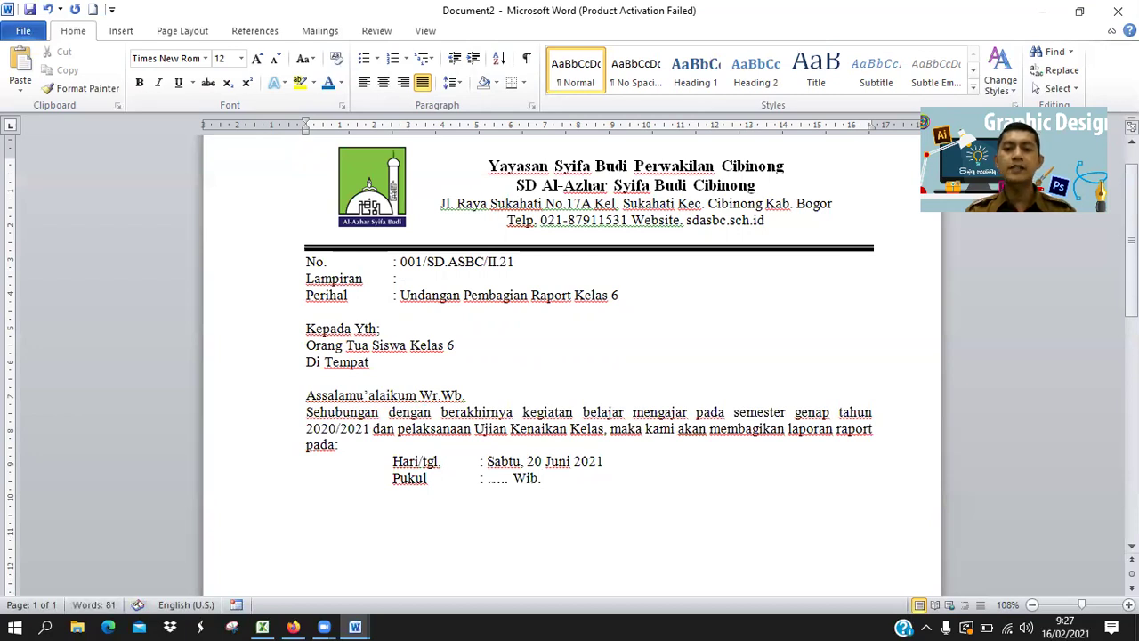
{"action": "key", "text": "Return"}
{"action": "key", "text": "BackSpace"}
{"action": "key", "text": "Left"}
{"action": "key", "text": "Left"}
{"action": "key", "text": "Left"}
{"action": "key", "text": "Left"}
{"action": "key", "text": "Left"}
{"action": "key", "text": "BackSpace"}
{"action": "key", "text": "BackSpace"}
{"action": "key", "text": "BackSpace"}
{"action": "key", "text": "BackSpace"}
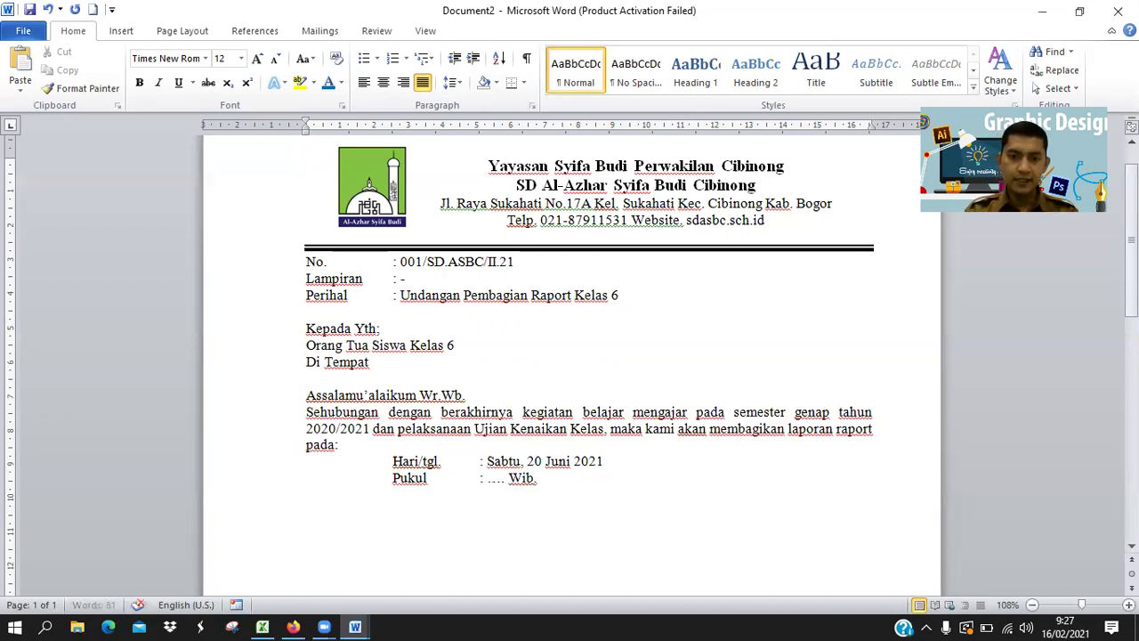
{"action": "type", "text": "08.00 "}
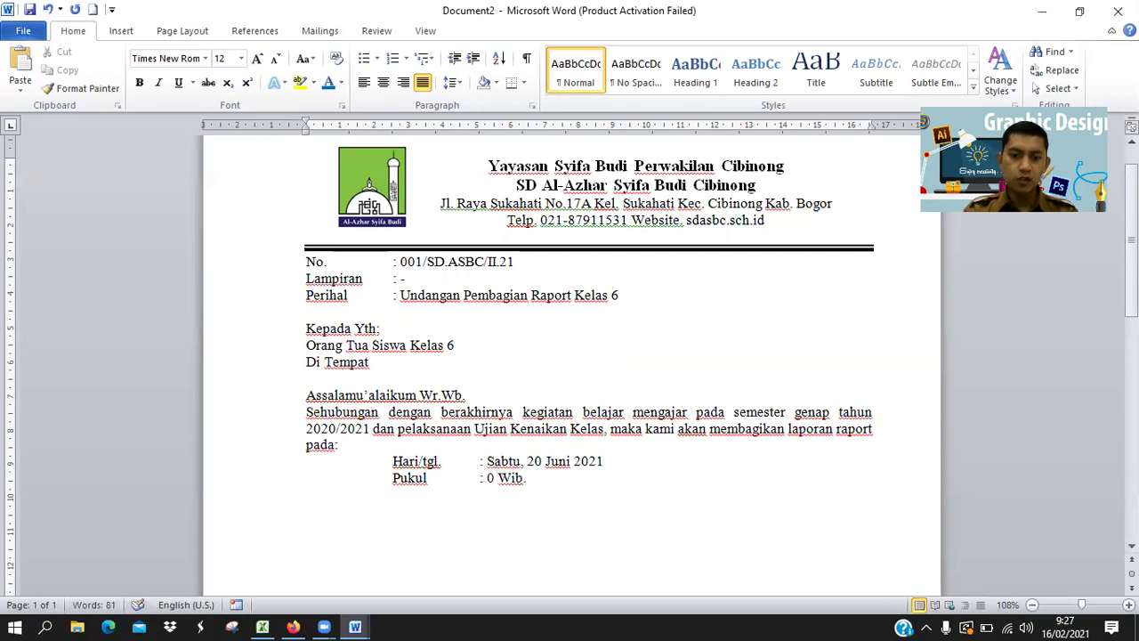
{"action": "type", "text": "- 12.00"}
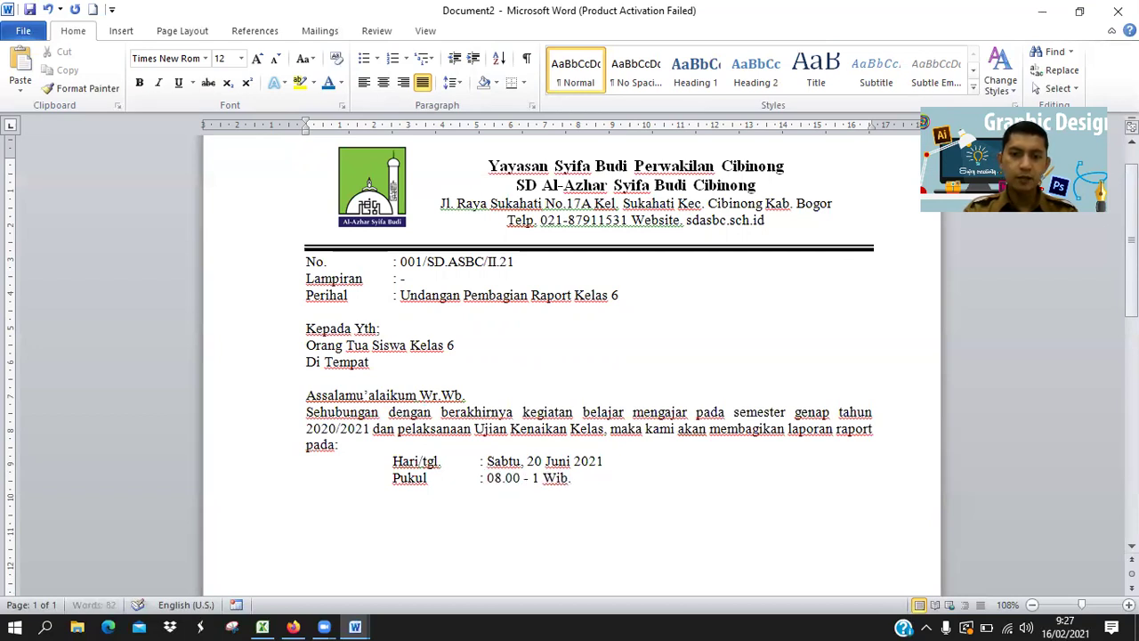
{"action": "key", "text": "Right"}
{"action": "key", "text": "Right"}
{"action": "key", "text": "Right"}
{"action": "key", "text": "Right"}
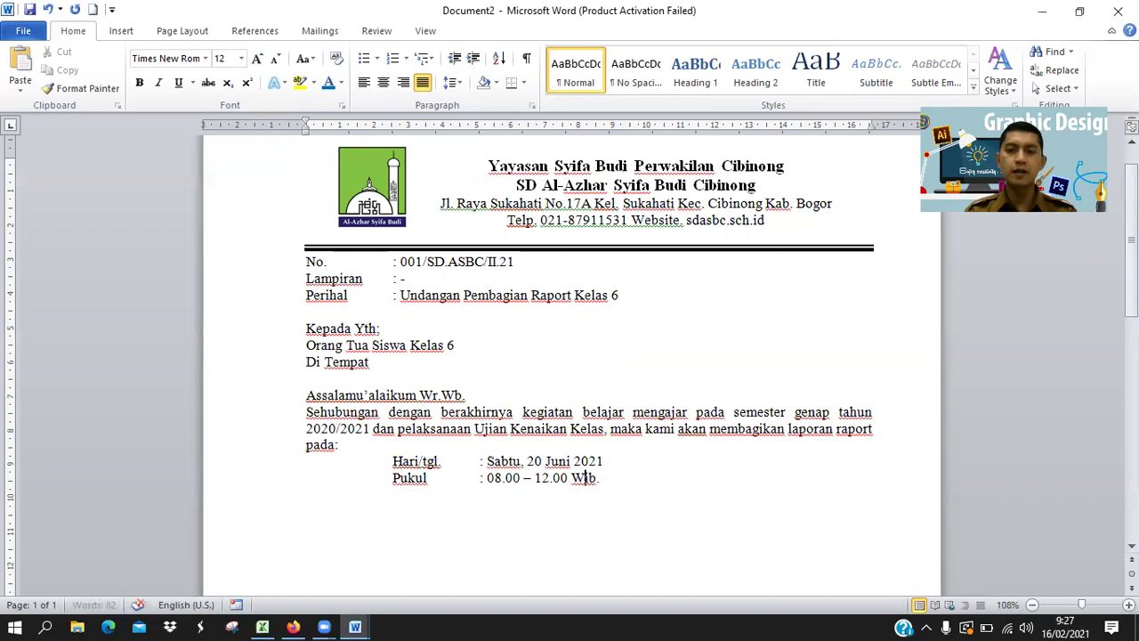
Add the tab-aligned 'Acara : Pembagian Raport Kelas 6' line.
{"action": "key", "text": "Return"}
{"action": "key", "text": "Tab"}
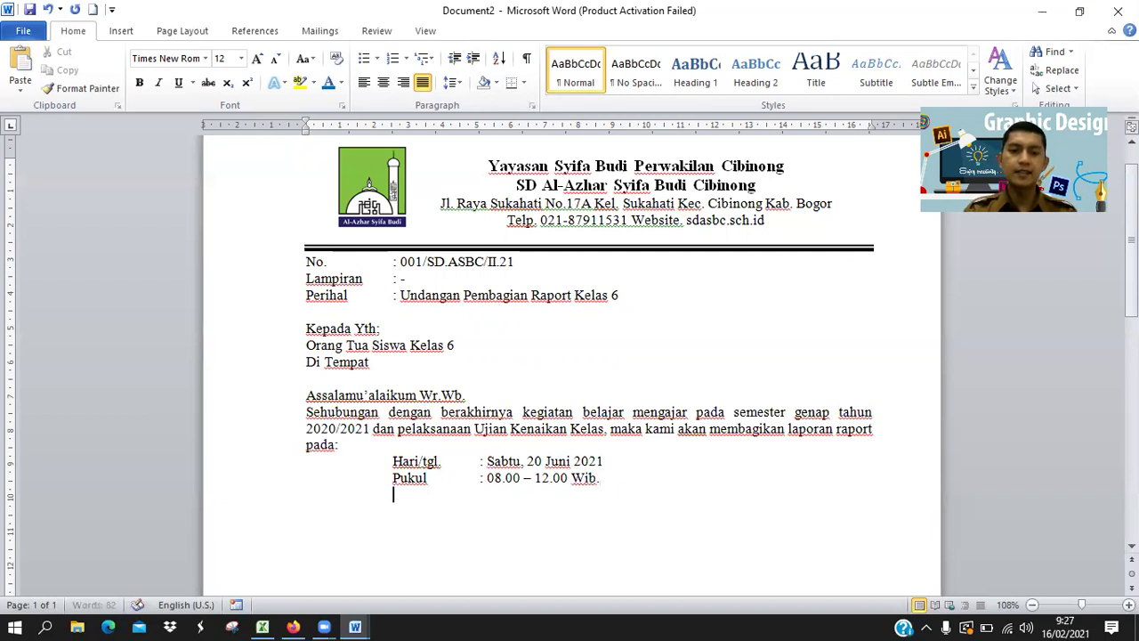
{"action": "type", "text": "Acara"}
{"action": "key", "text": "Tab"}
{"action": "type", "text": ": Pembagian "}
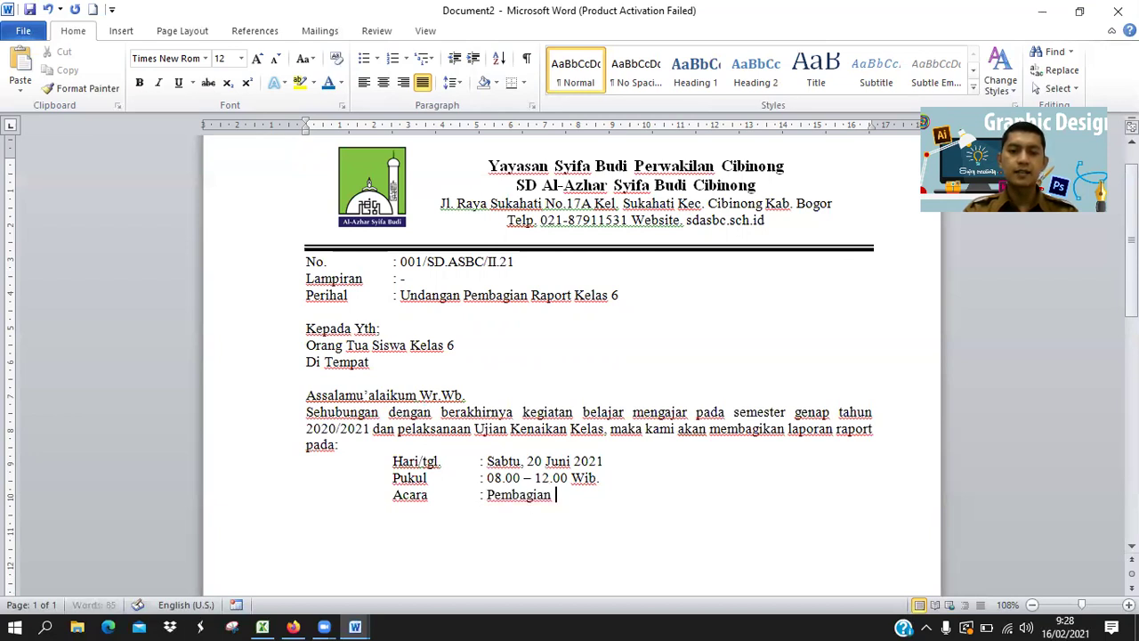
{"action": "type", "text": "Raport Kelas 6"}
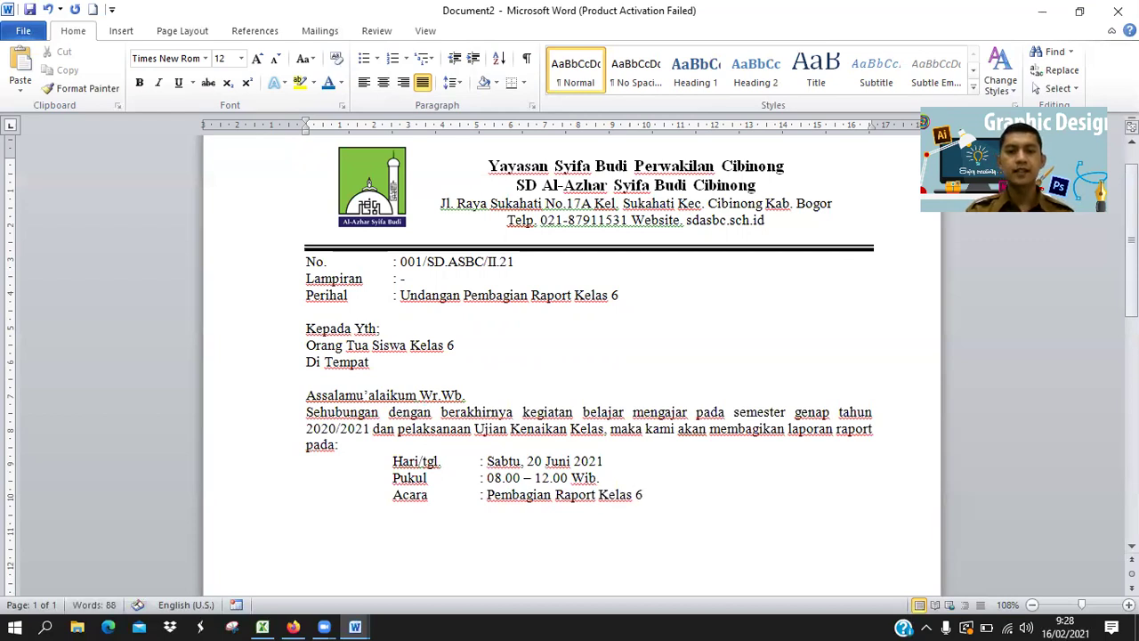
Begin a closing paragraph 'Demikianlah surat undangan … kami sampaikan', matching the reference letter.
{"action": "key", "text": "Return"}
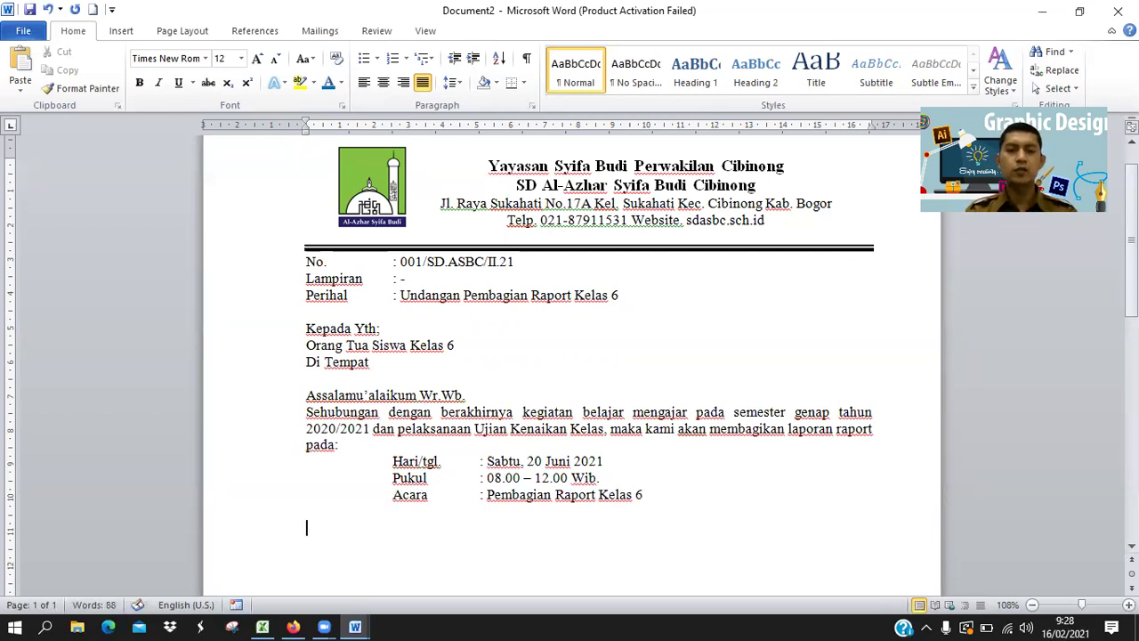
{"action": "type", "text": "D"}
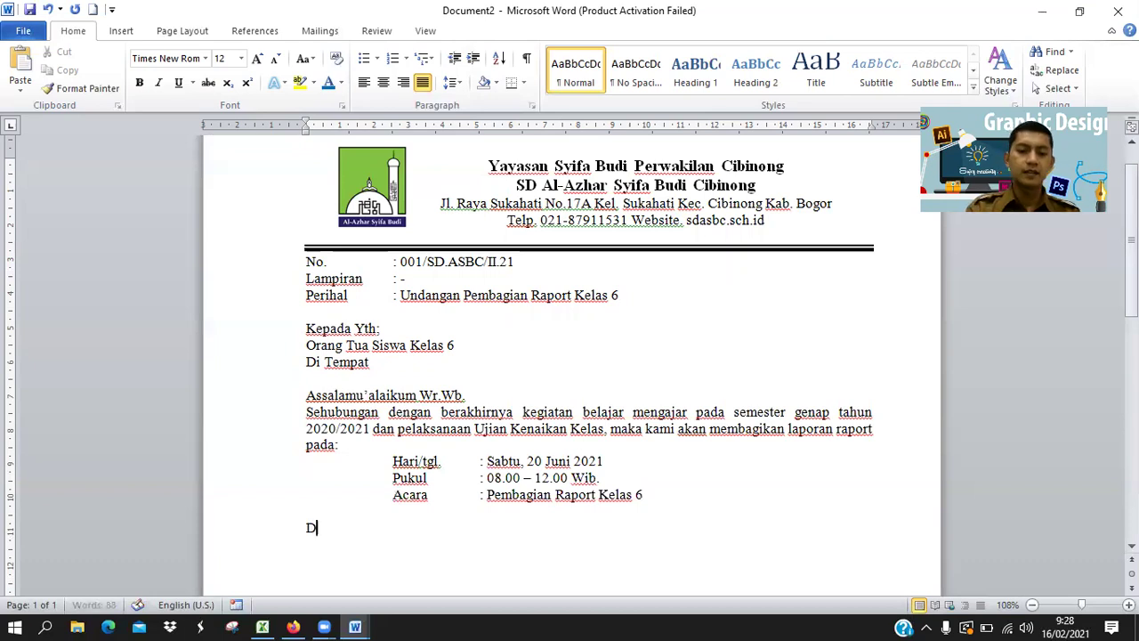
{"action": "type", "text": "emikianlah surat undangan ini dibuat"}
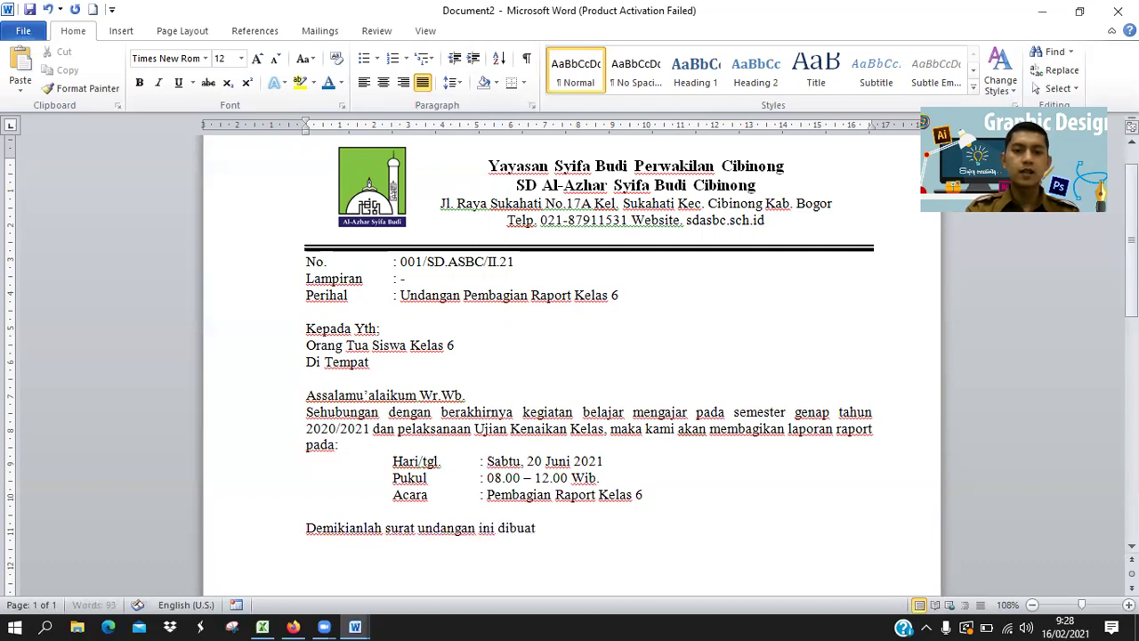
{"action": "key", "text": "alt+Tab"}
{"action": "scroll", "coordinate": [388, 390], "scroll_direction": "down", "scroll_amount": 12}
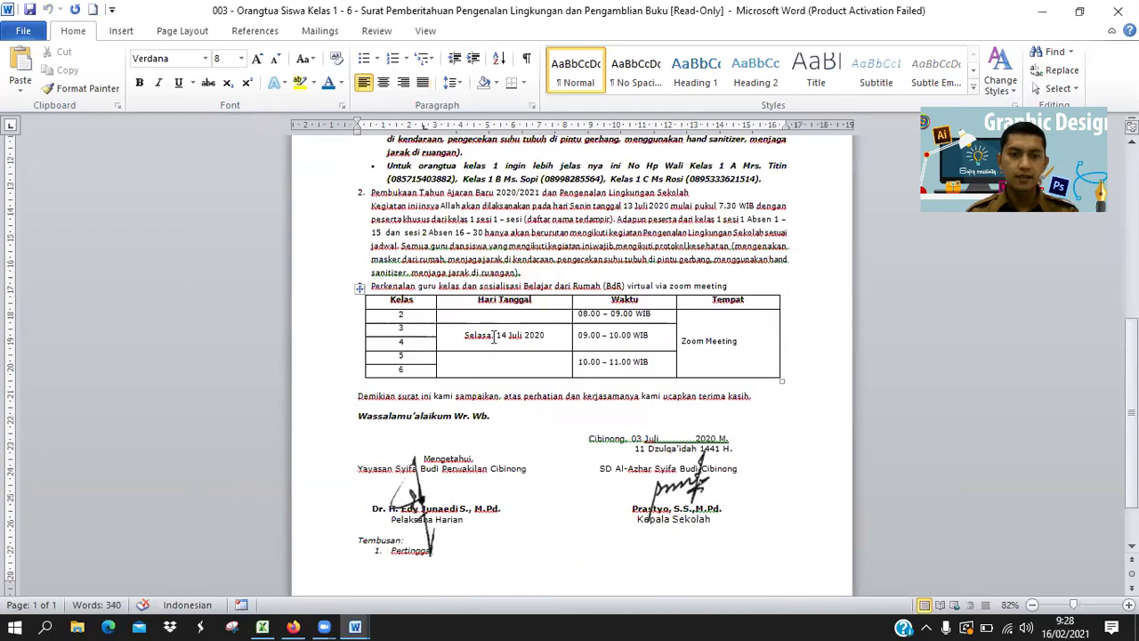
{"action": "key", "text": "alt+Tab"}
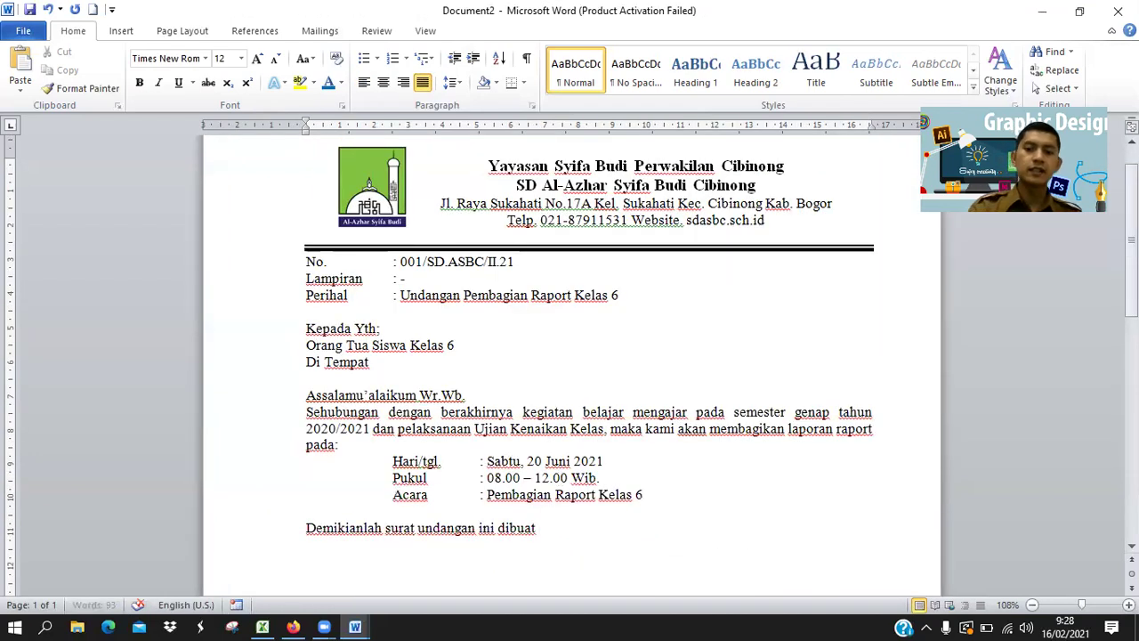
{"action": "key", "text": "BackSpace"}
{"action": "key", "text": "BackSpace"}
{"action": "key", "text": "BackSpace"}
{"action": "key", "text": "BackSpace"}
{"action": "key", "text": "BackSpace"}
{"action": "key", "text": "BackSpace"}
{"action": "key", "text": "BackSpace"}
{"action": "key", "text": "BackSpace"}
{"action": "key", "text": "BackSpace"}
{"action": "key", "text": "BackSpace"}
{"action": "key", "text": "BackSpace"}
{"action": "key", "text": "BackSpace"}
{"action": "key", "text": "BackSpace"}
{"action": "key", "text": "BackSpace"}
{"action": "key", "text": "BackSpace"}
{"action": "key", "text": "BackSpace"}
{"action": "key", "text": "BackSpace"}
{"action": "key", "text": "BackSpace"}
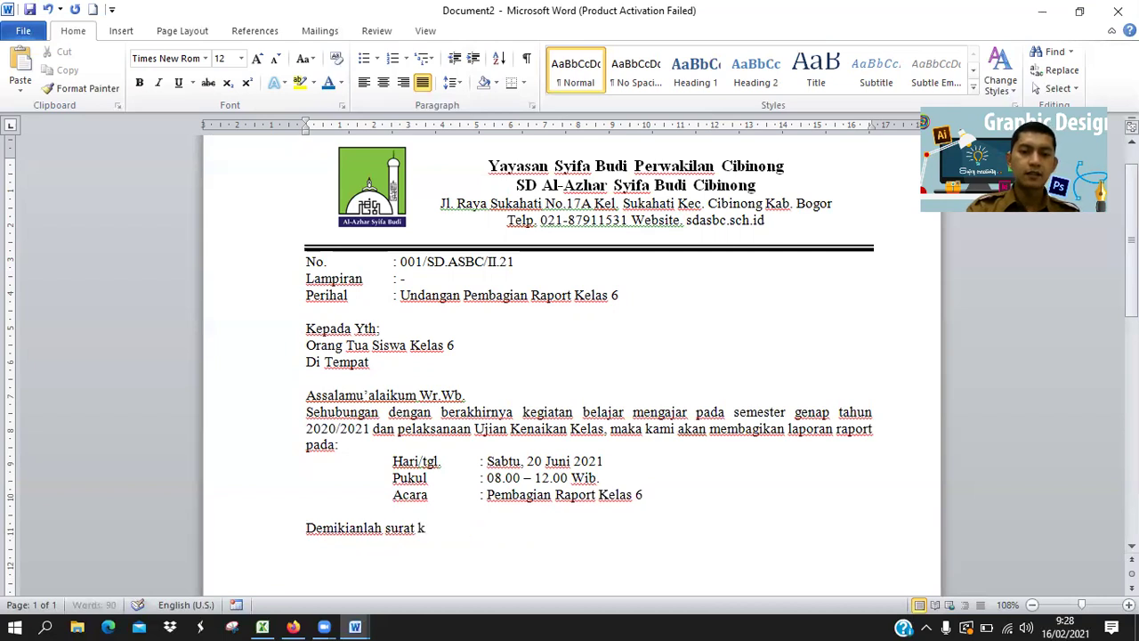
{"action": "type", "text": "kamo"}
{"action": "key", "text": "BackSpace"}
{"action": "type", "text": "i sampaikan"}
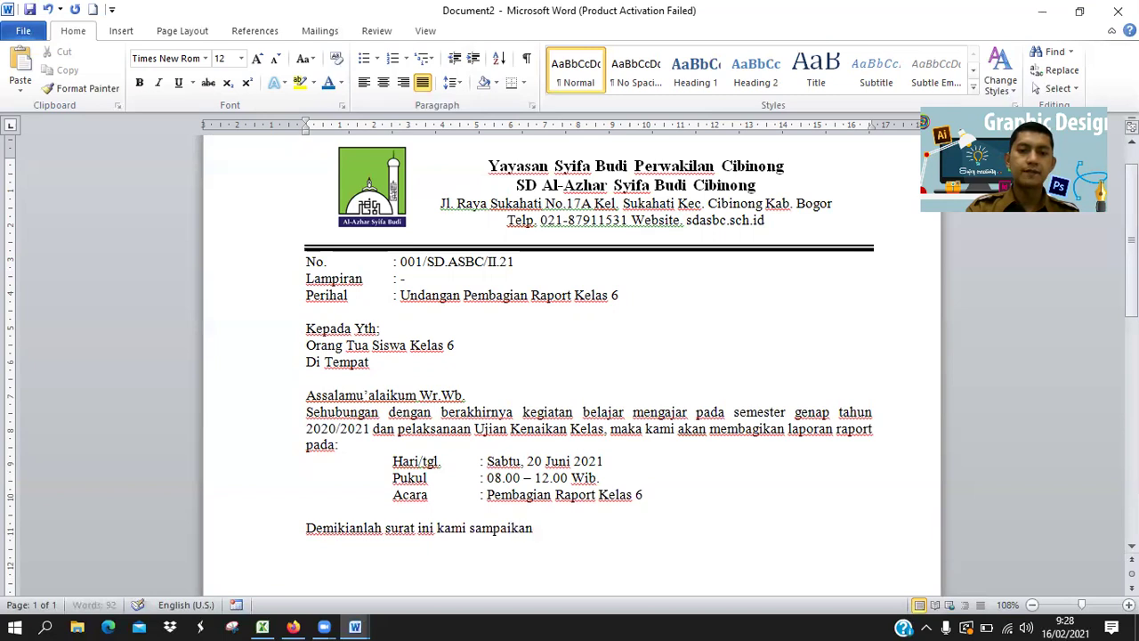
Finish it with 'atas perhatian dan kerjasamanya kami ucapkan terima kasih'.
{"action": "key", "text": "alt+Tab"}
{"action": "key", "text": "alt+Tab"}
{"action": "type", "text": ". atas perhatian dan k"}
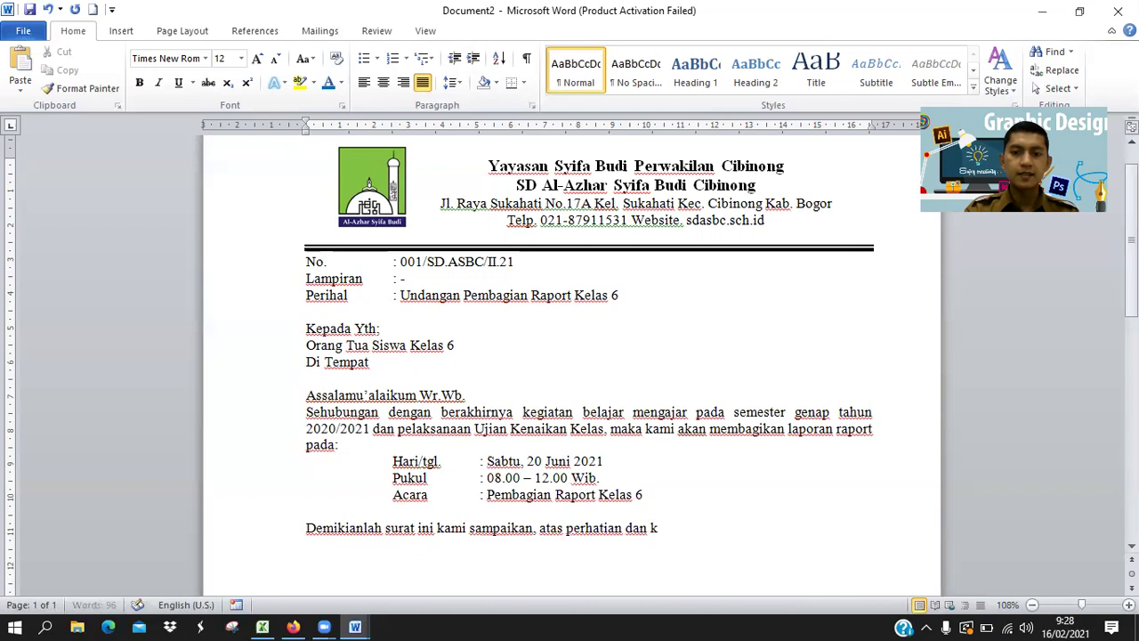
{"action": "key", "text": "alt+Tab"}
{"action": "key", "text": "alt+Tab"}
{"action": "type", "text": "erjasa"}
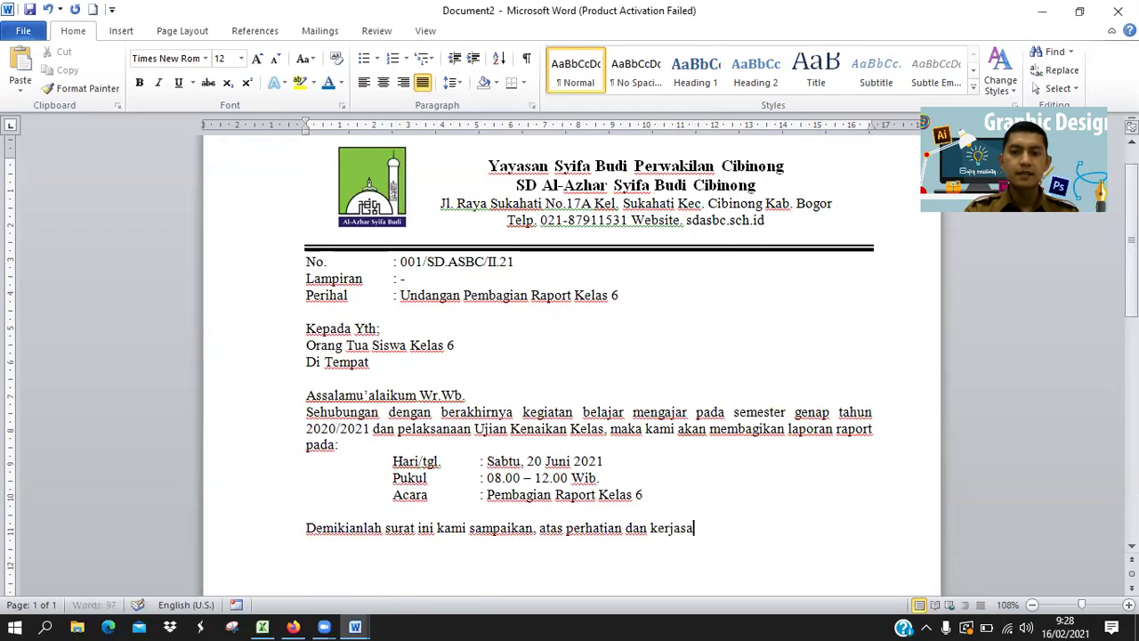
{"action": "type", "text": "manya"}
{"action": "key", "text": "alt+Tab"}
{"action": "key", "text": "alt+Tab"}
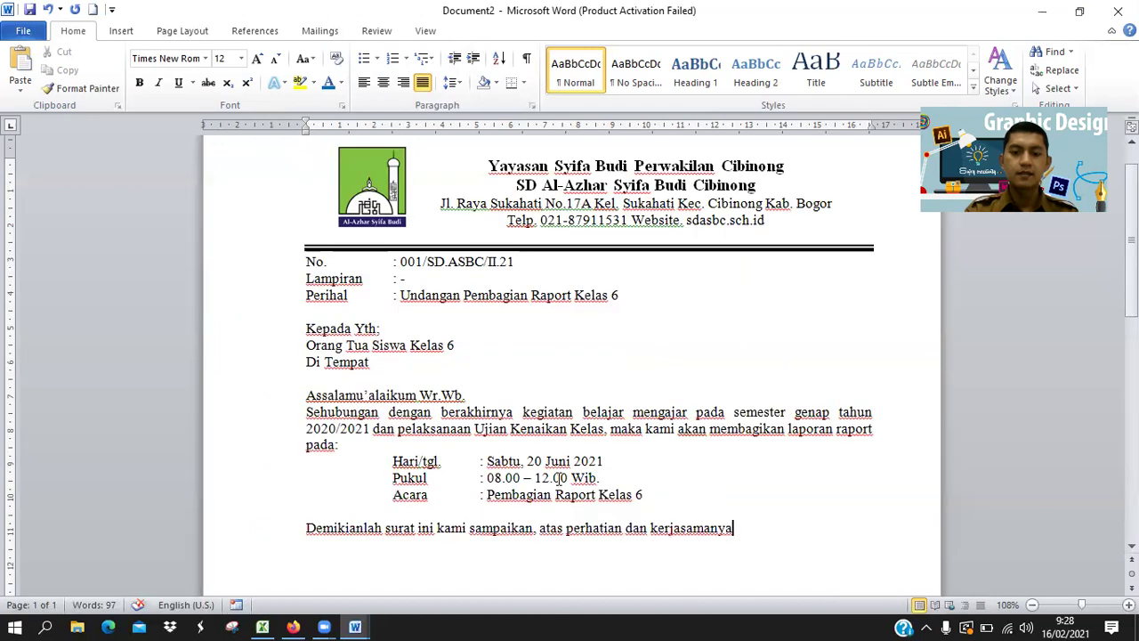
{"action": "key", "text": "alt+Tab"}
{"action": "key", "text": "alt+Tab"}
{"action": "type", "text": "ka"}
{"action": "type", "text": "mi ucapkan ter"}
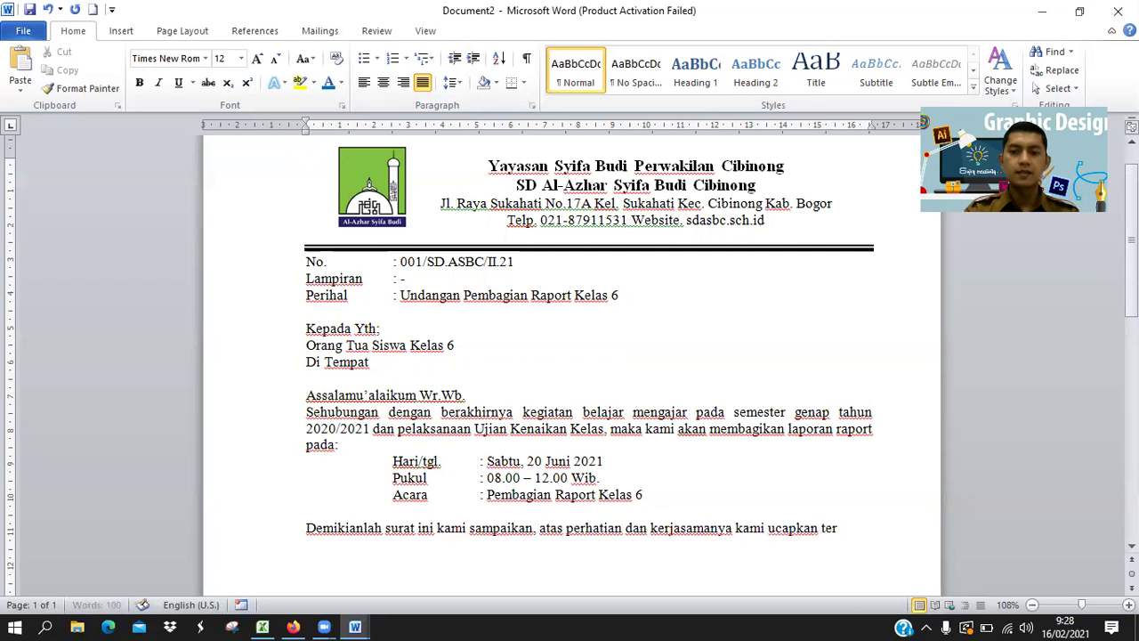
{"action": "type", "text": "ima kasih"}
{"action": "key", "text": "alt+Tab"}
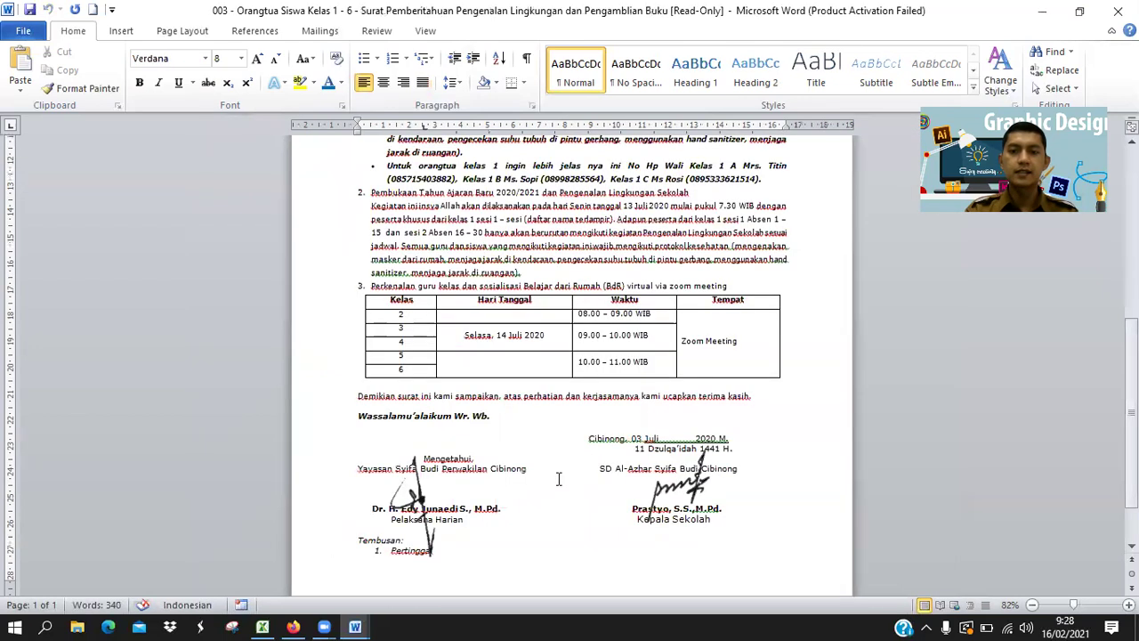
{"action": "key", "text": "alt+Tab"}
Add a blank line and the sign-off 'Wassalamu'alaikum Wr.Wb.'.
{"action": "key", "text": "Return"}
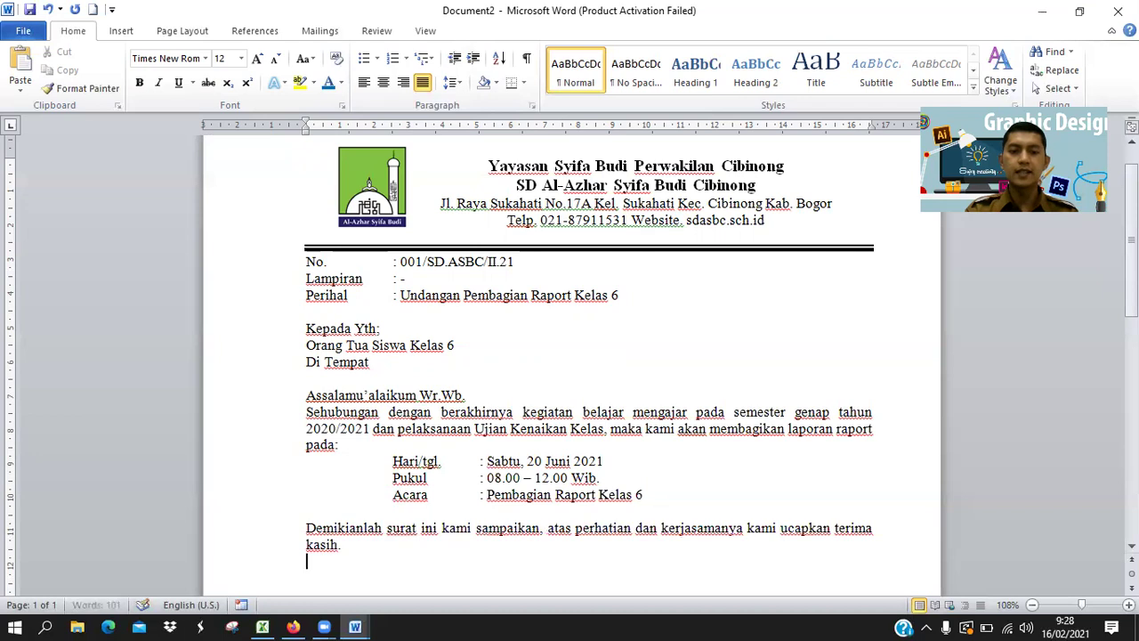
{"action": "key", "text": "alt+Tab"}
{"action": "key", "text": "alt+Tab"}
{"action": "key", "text": "Return"}
{"action": "type", "text": "Wassalamu'alaikum Wr.Wb."}
Below the sign-off, type 'Cibinong, 13 Juni 2021' on a right-aligned line.
{"action": "scroll", "coordinate": [552, 481], "scroll_direction": "down", "scroll_amount": 3}
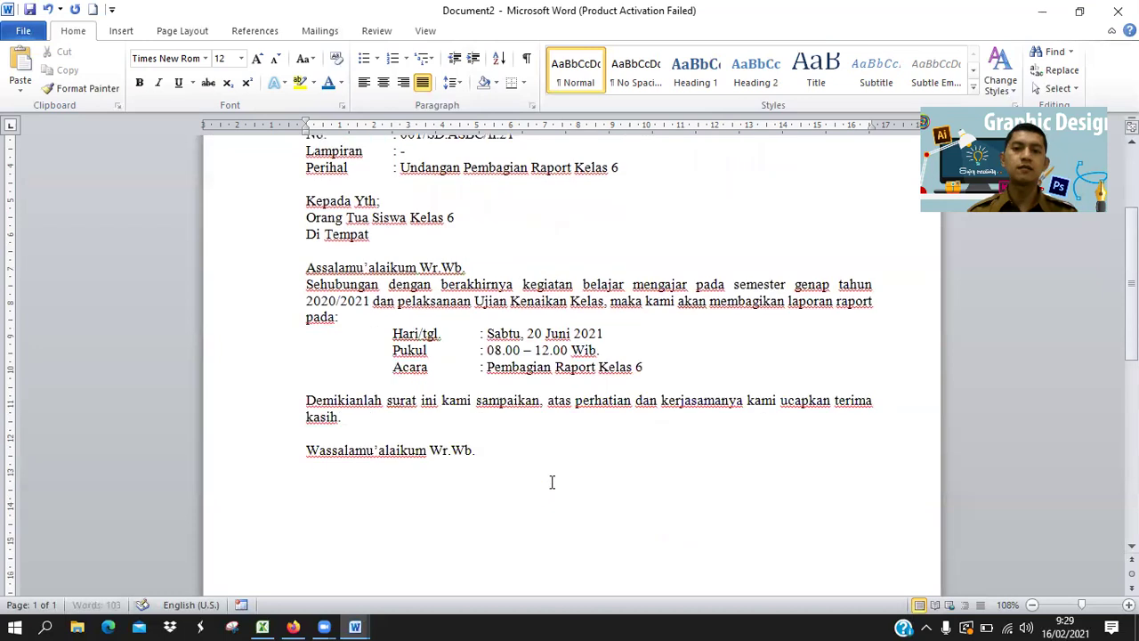
{"action": "scroll", "coordinate": [552, 482], "scroll_direction": "down", "scroll_amount": 1}
{"action": "key", "text": "Return"}
{"action": "key", "text": "alt+Tab"}
{"action": "key", "text": "alt+Tab"}
{"action": "key", "text": "Return"}
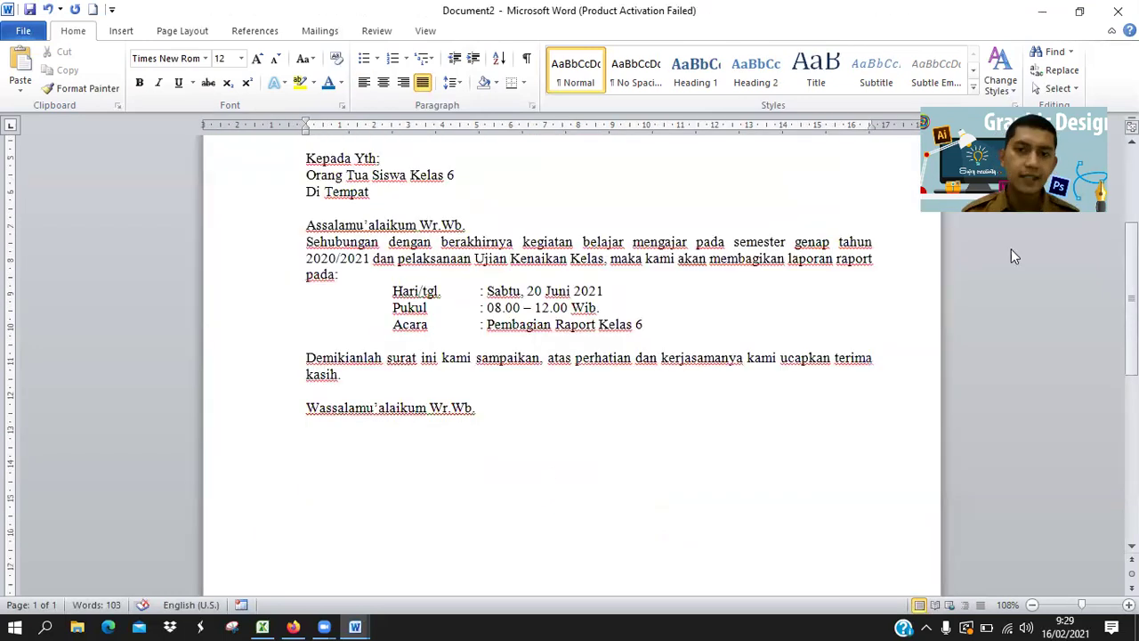
{"action": "left_click", "coordinate": [403, 83]}
{"action": "type", "text": "Cibinong,"}
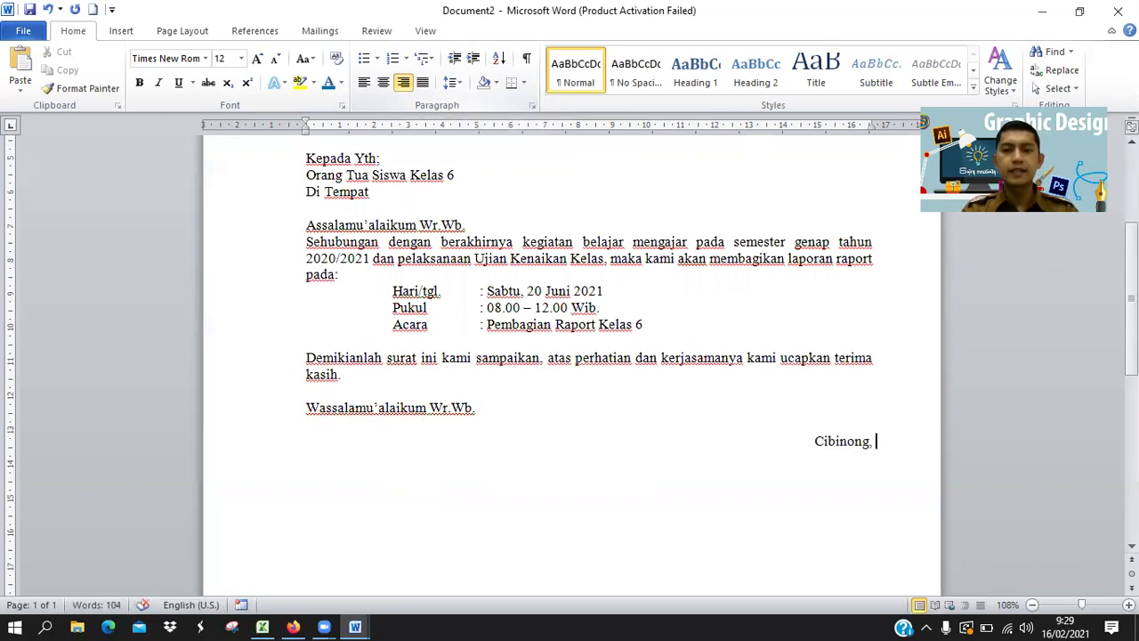
{"action": "type", "text": " 13"}
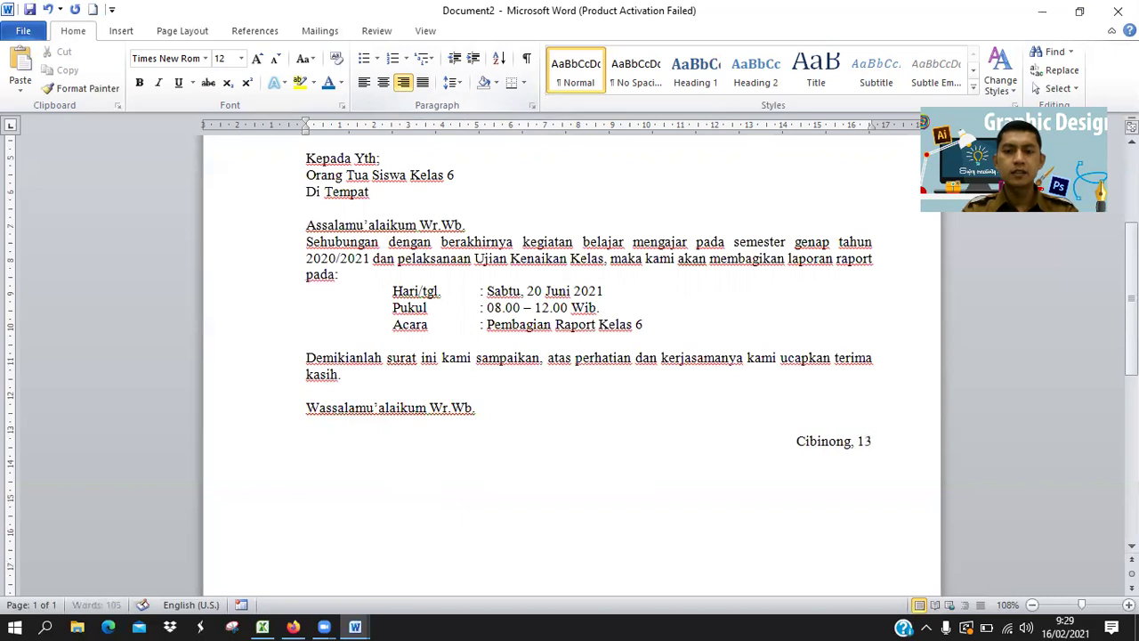
{"action": "type", "text": " Juni "}
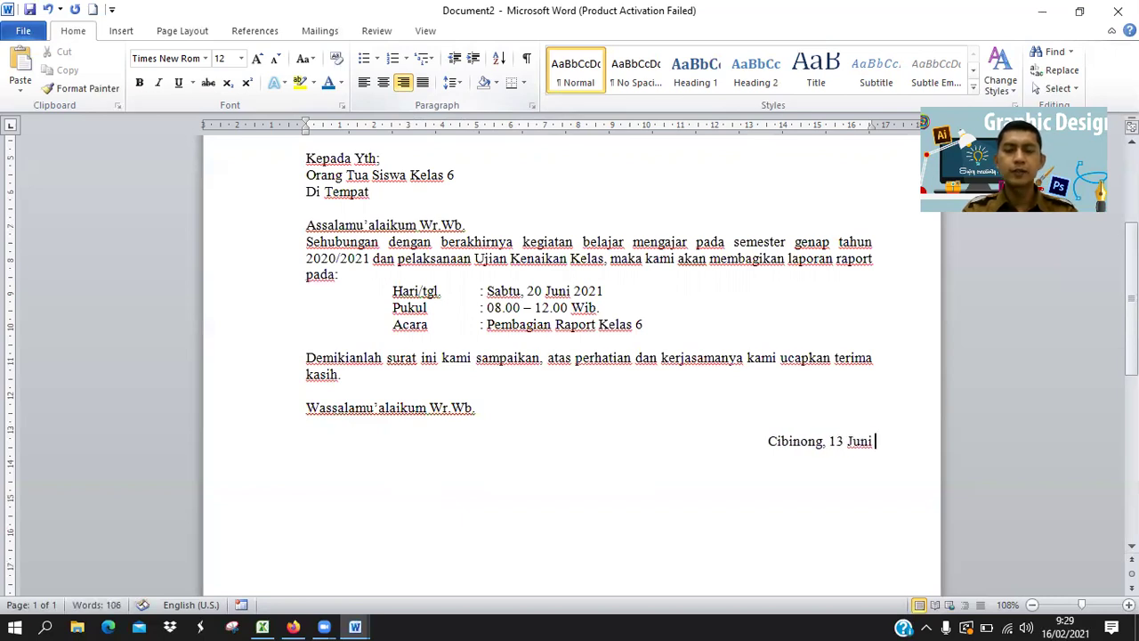
{"action": "type", "text": "2021"}
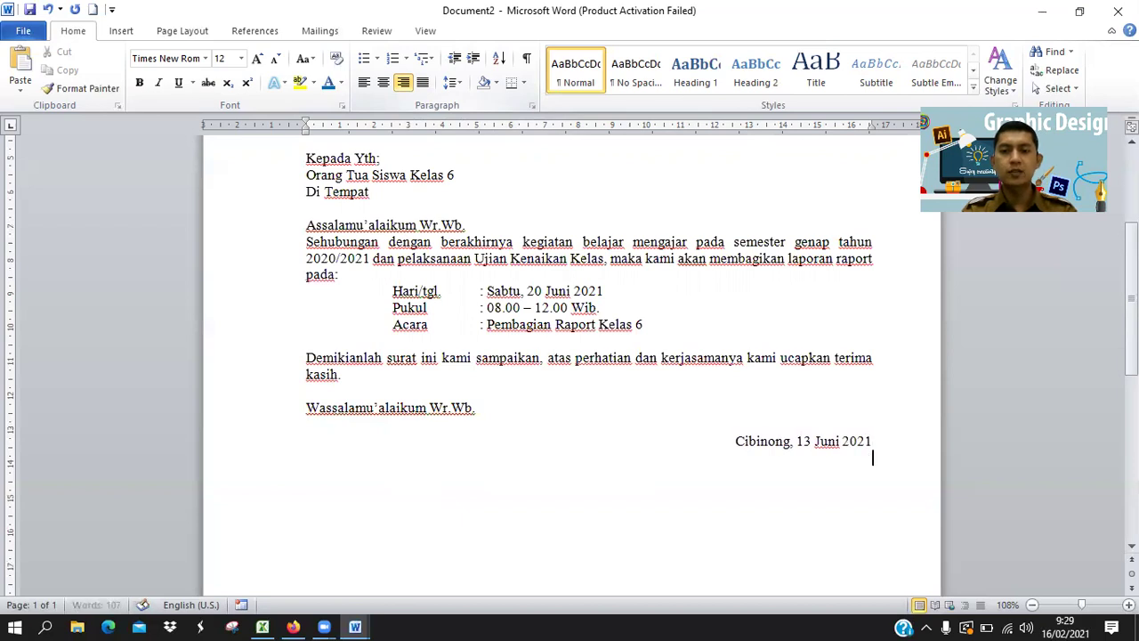
Center the Cibinong date line after comparing with the reference letter.
{"action": "key", "text": "alt+Tab"}
{"action": "key", "text": "alt+Tab"}
{"action": "key", "text": "alt+Tab"}
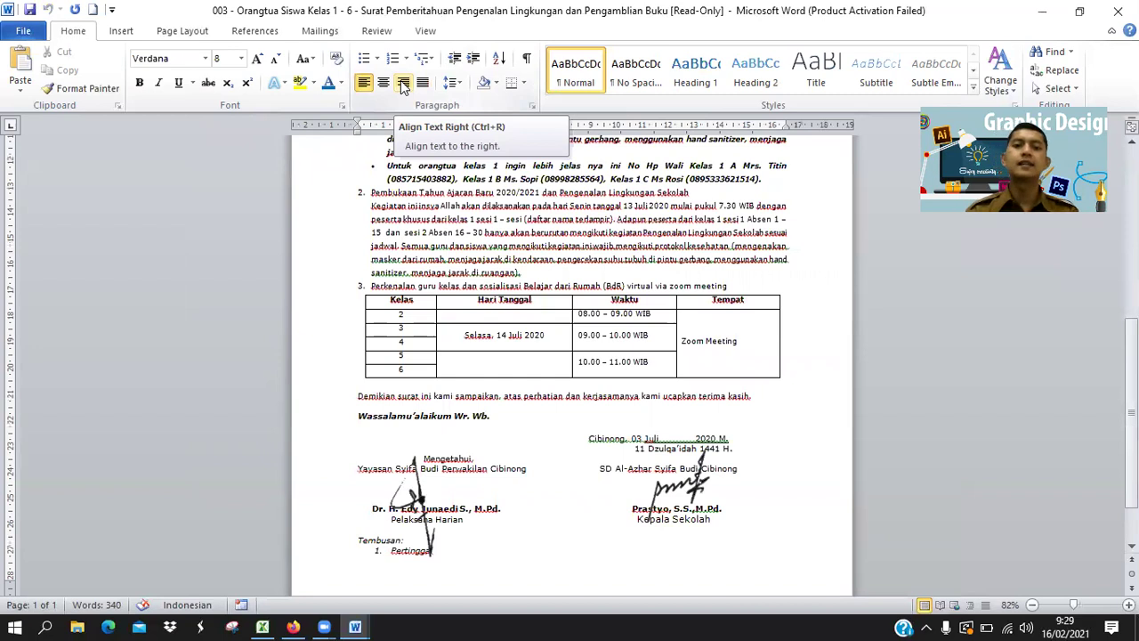
{"action": "key", "text": "alt+Tab"}
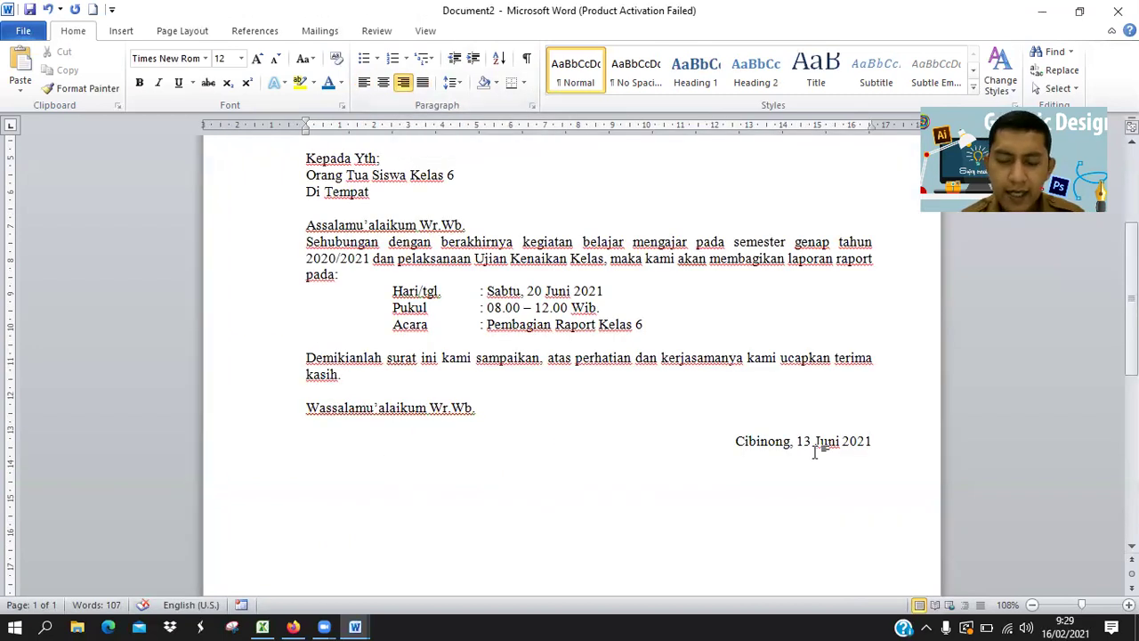
{"action": "key", "text": "alt+Tab"}
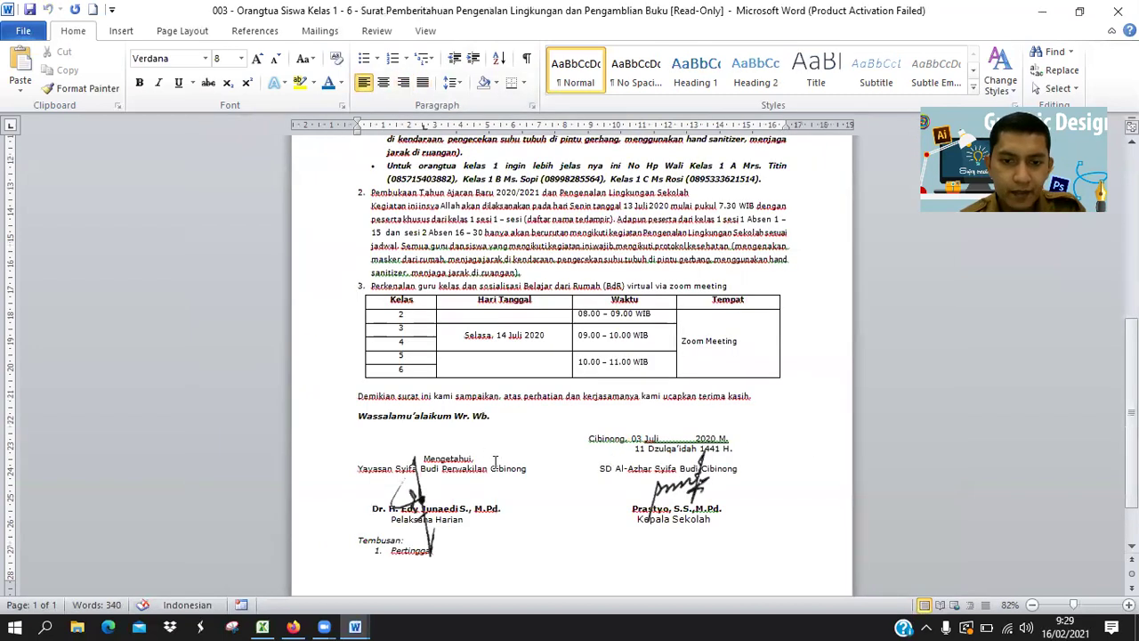
{"action": "key", "text": "alt+Tab"}
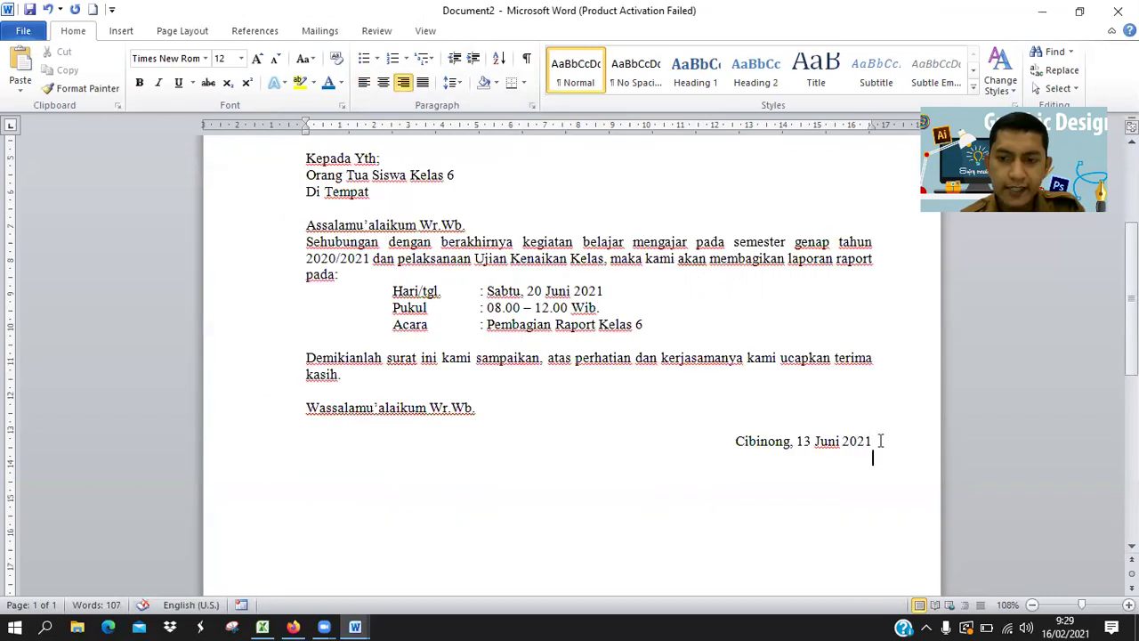
{"action": "left_click", "coordinate": [735, 442]}
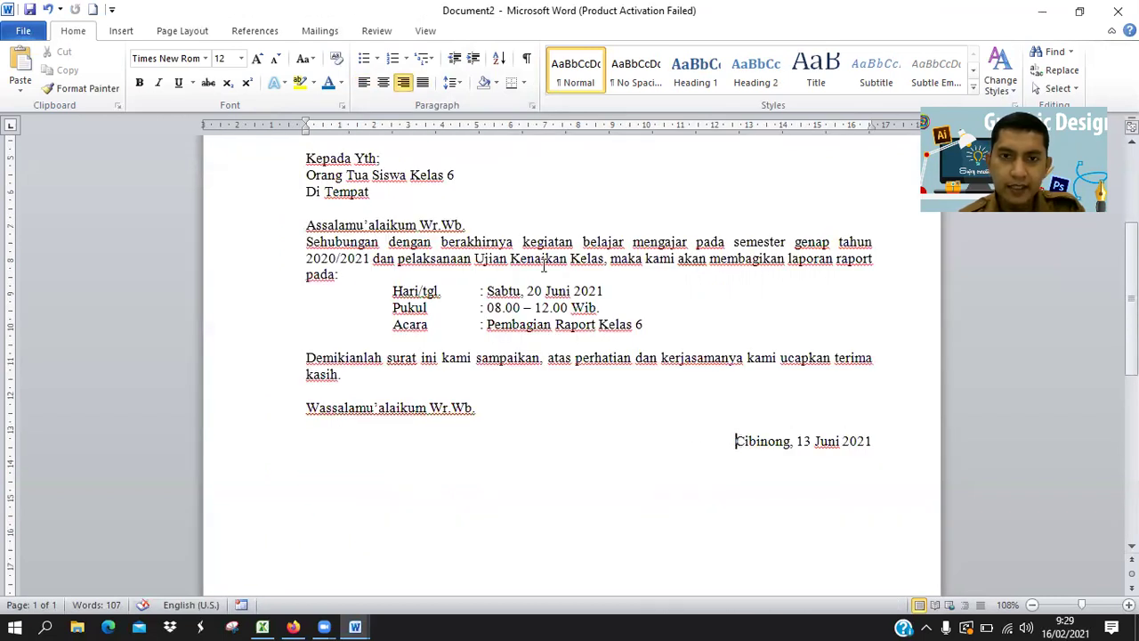
{"action": "left_click", "coordinate": [383, 81]}
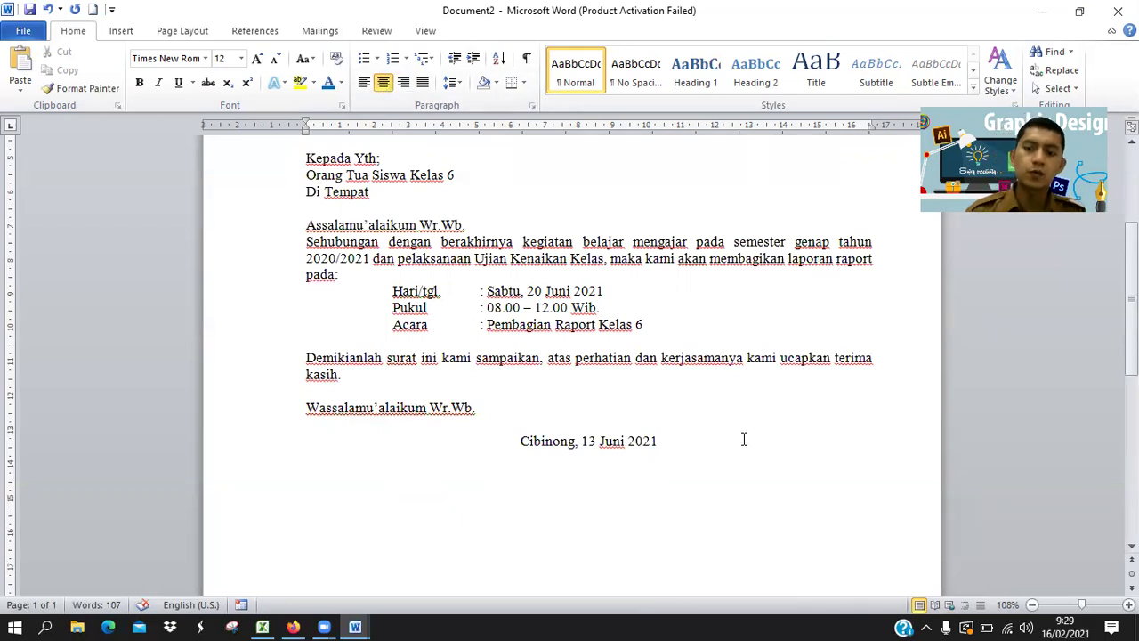
{"action": "key", "text": "alt+Tab"}
{"action": "key", "text": "alt+Tab"}
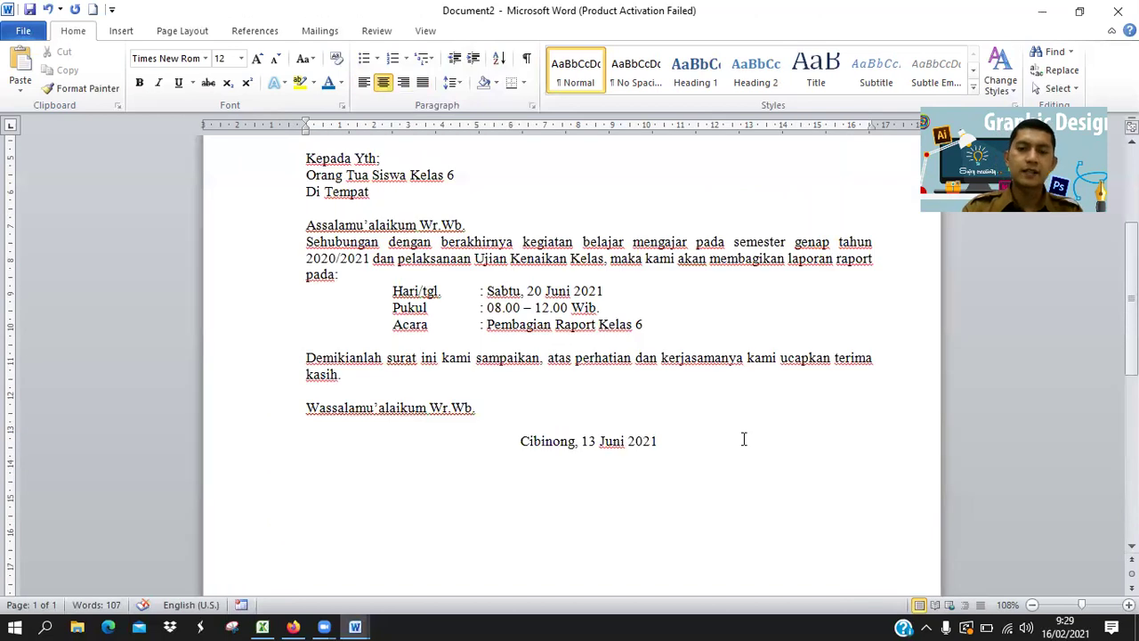
{"action": "key", "text": "alt+Tab"}
{"action": "key", "text": "alt+Tab"}
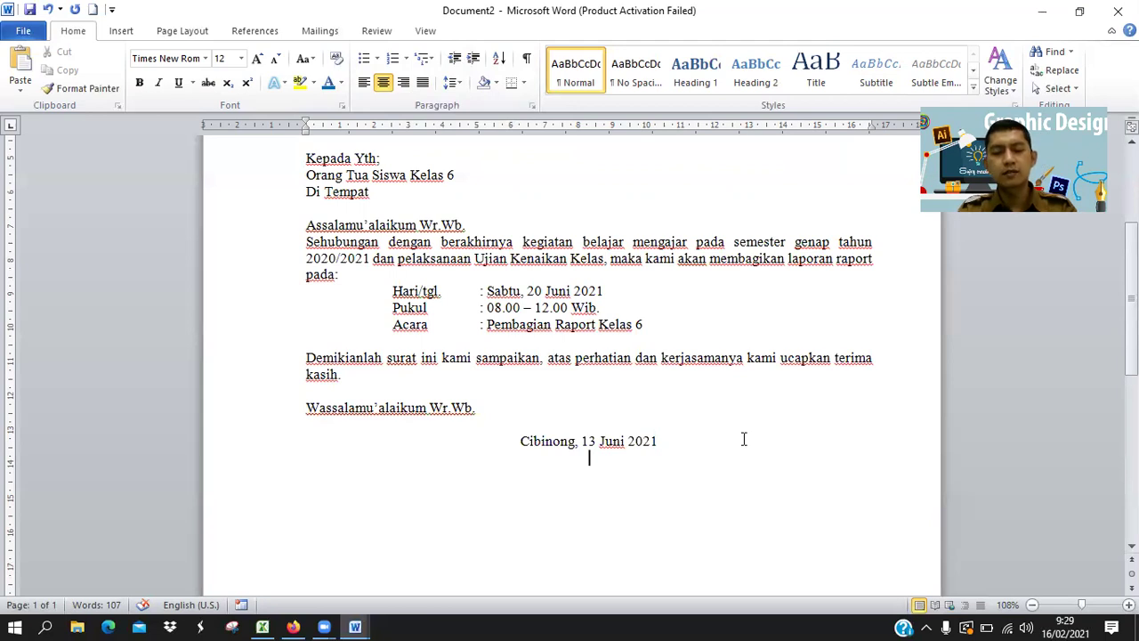
Type the Hijri date '12 Syawal 1442 H' on the next line.
{"action": "type", "text": "12"}
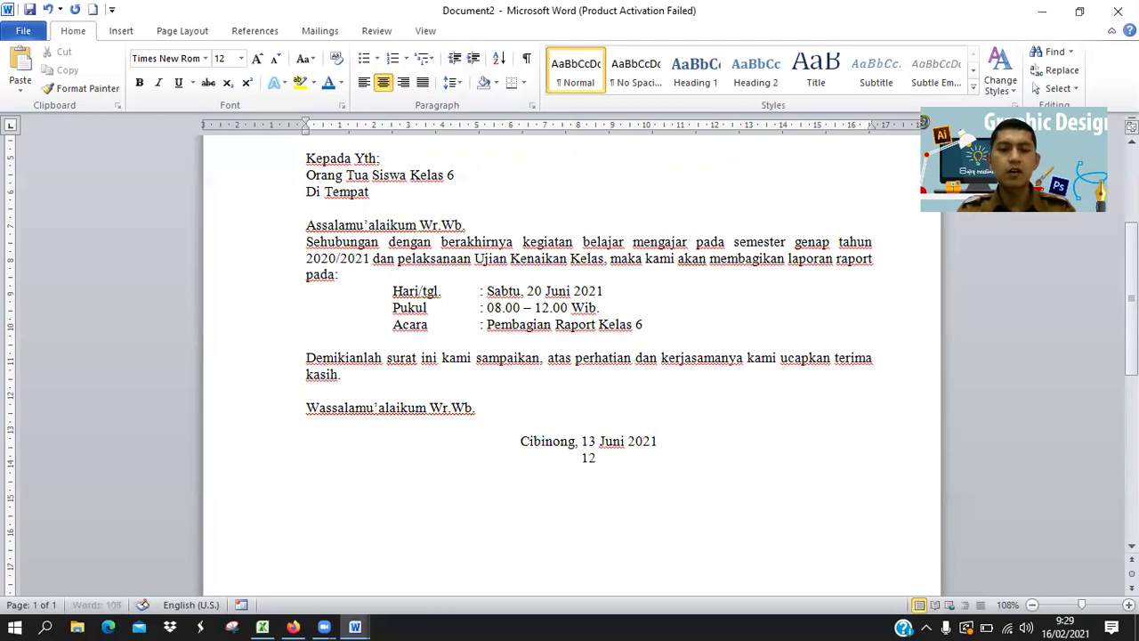
{"action": "type", "text": " Syawal"}
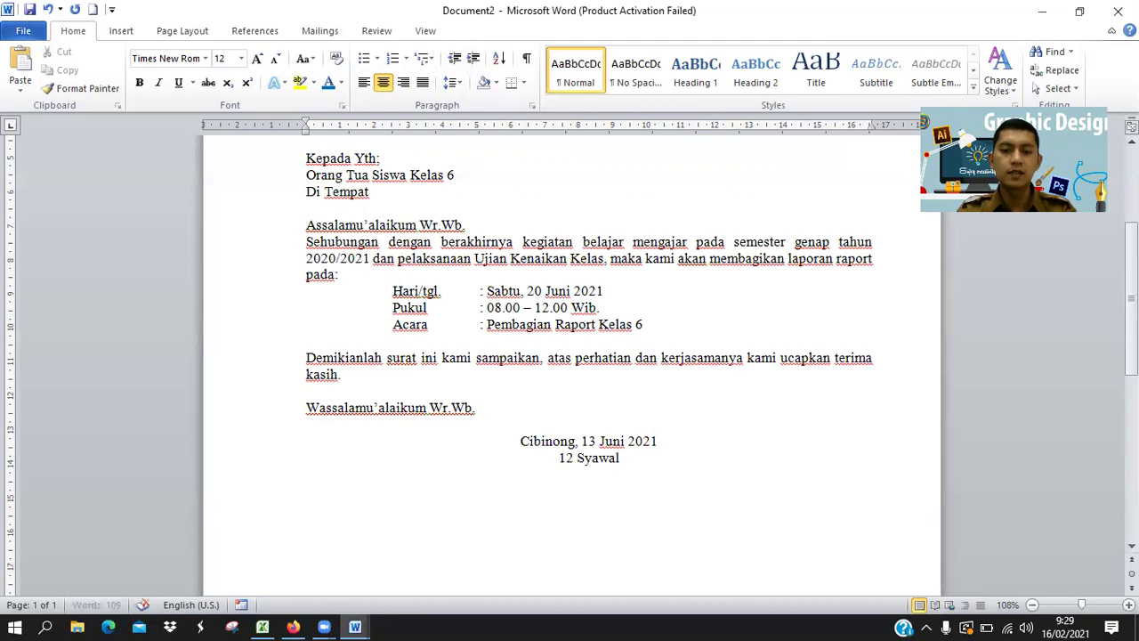
{"action": "type", "text": " 1442"}
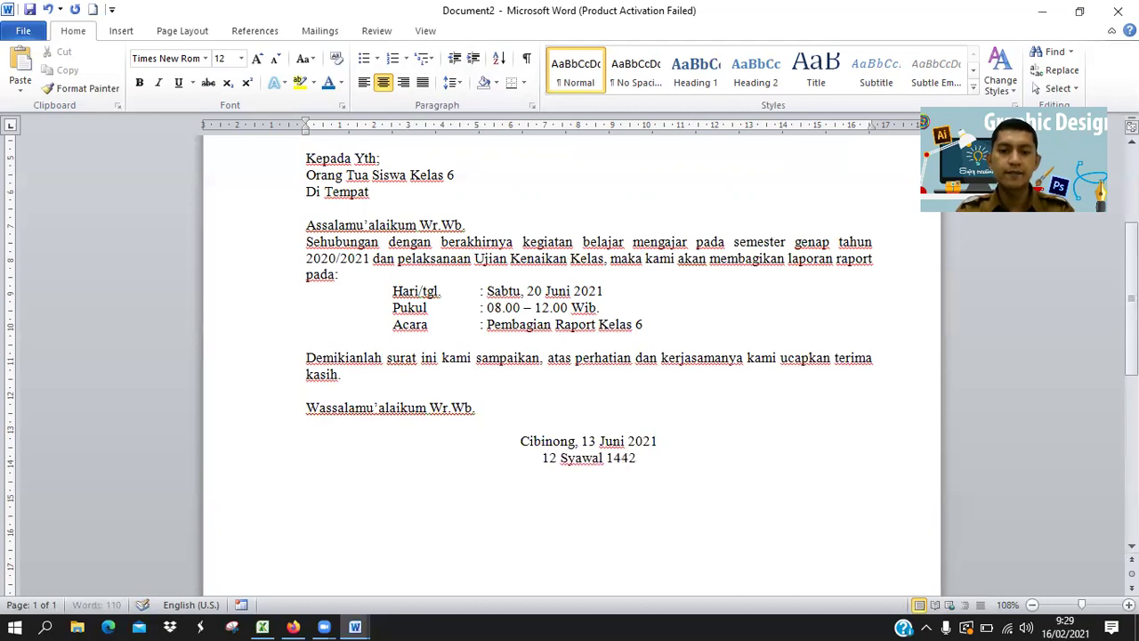
{"action": "type", "text": " H"}
{"action": "key", "text": "Left"}
{"action": "key", "text": "Left"}
{"action": "key", "text": "Left"}
{"action": "key", "text": "Left"}
{"action": "key", "text": "Left"}
{"action": "key", "text": "Left"}
{"action": "key", "text": "Left"}
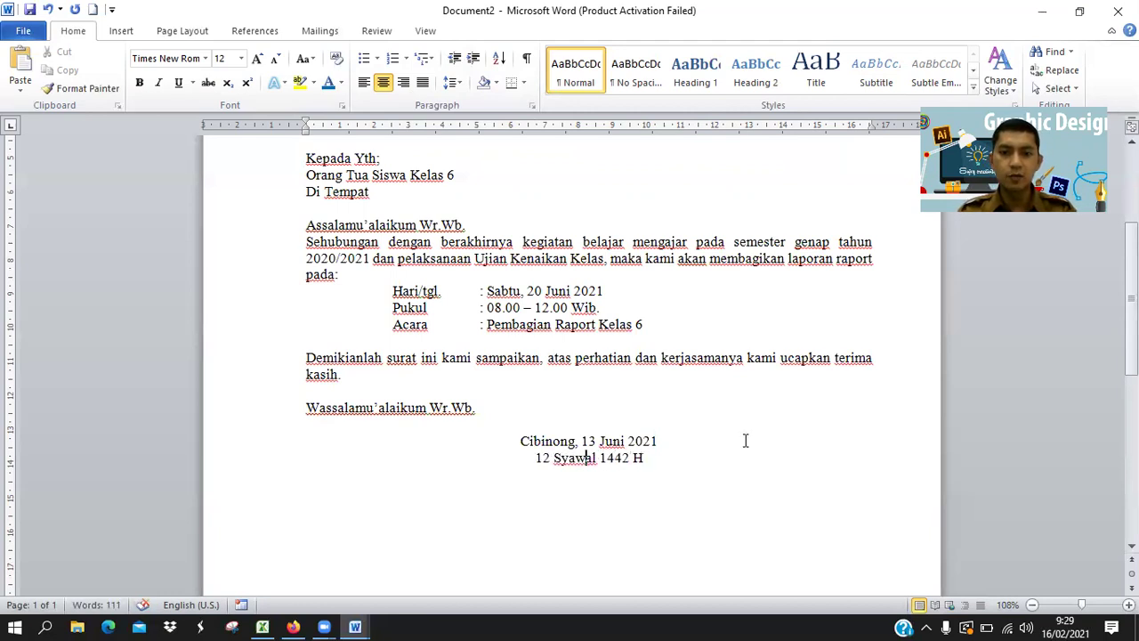
{"action": "key", "text": "alt+Tab"}
{"action": "key", "text": "alt+Tab"}
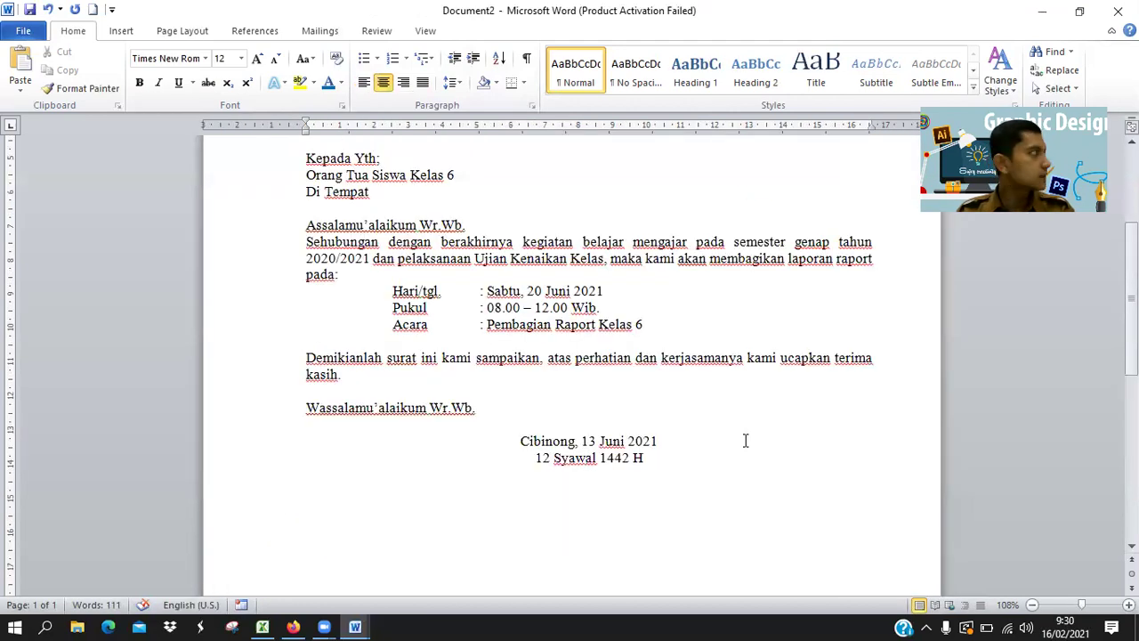
Justify the Hijri date line and indent it with a tab under the Cibinong date.
{"action": "left_click", "coordinate": [542, 458]}
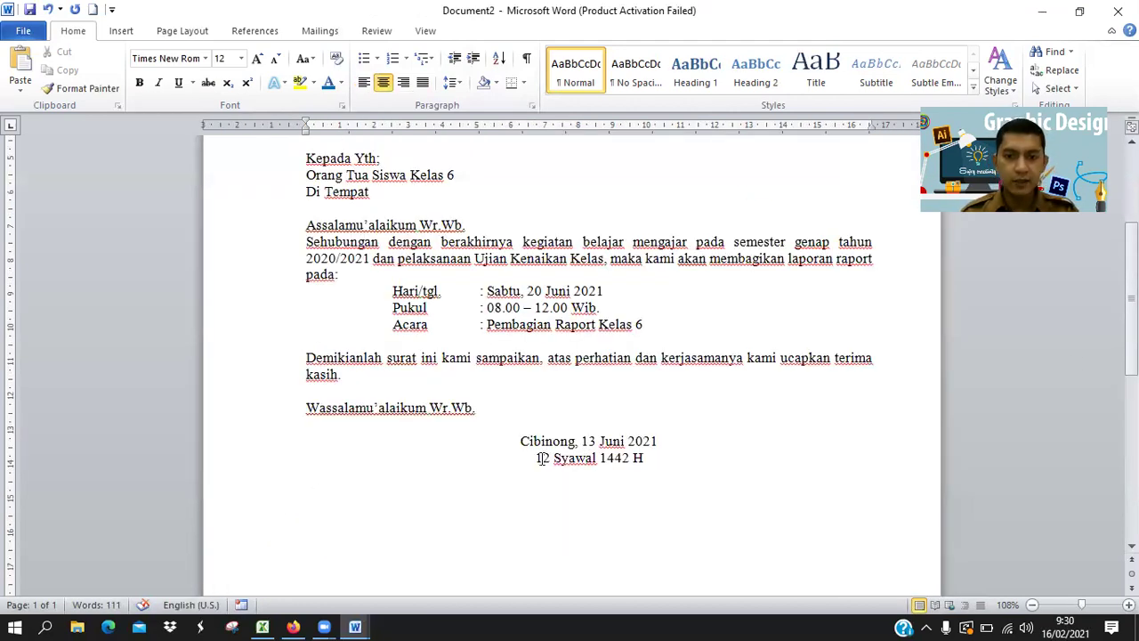
{"action": "left_click", "coordinate": [424, 83]}
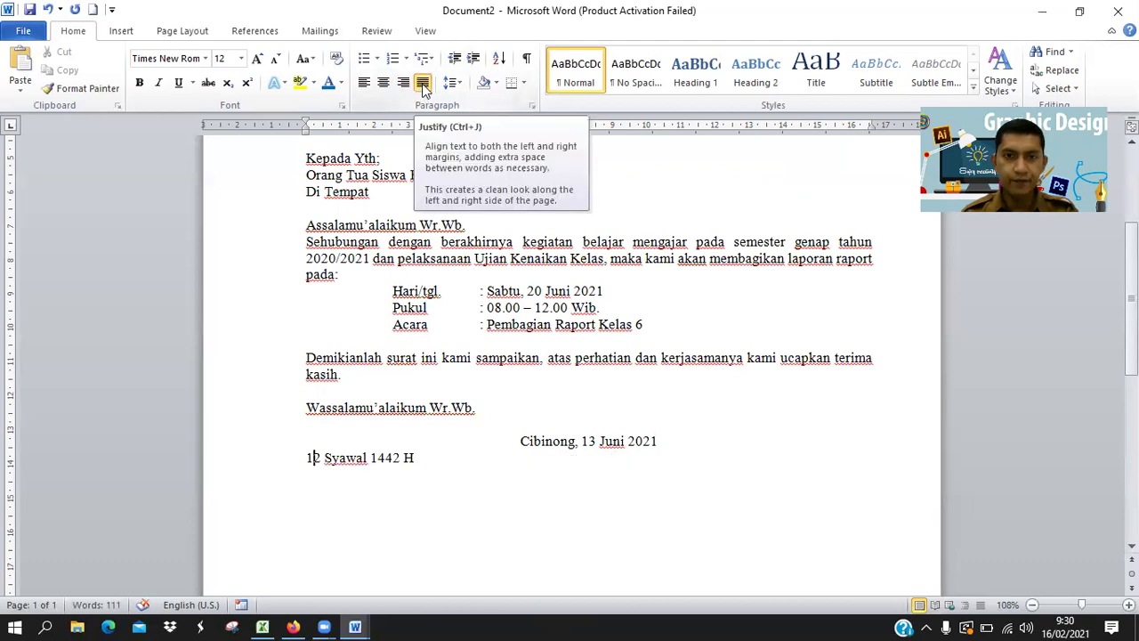
{"action": "left_click", "coordinate": [313, 457]}
{"action": "key", "text": "Tab"}
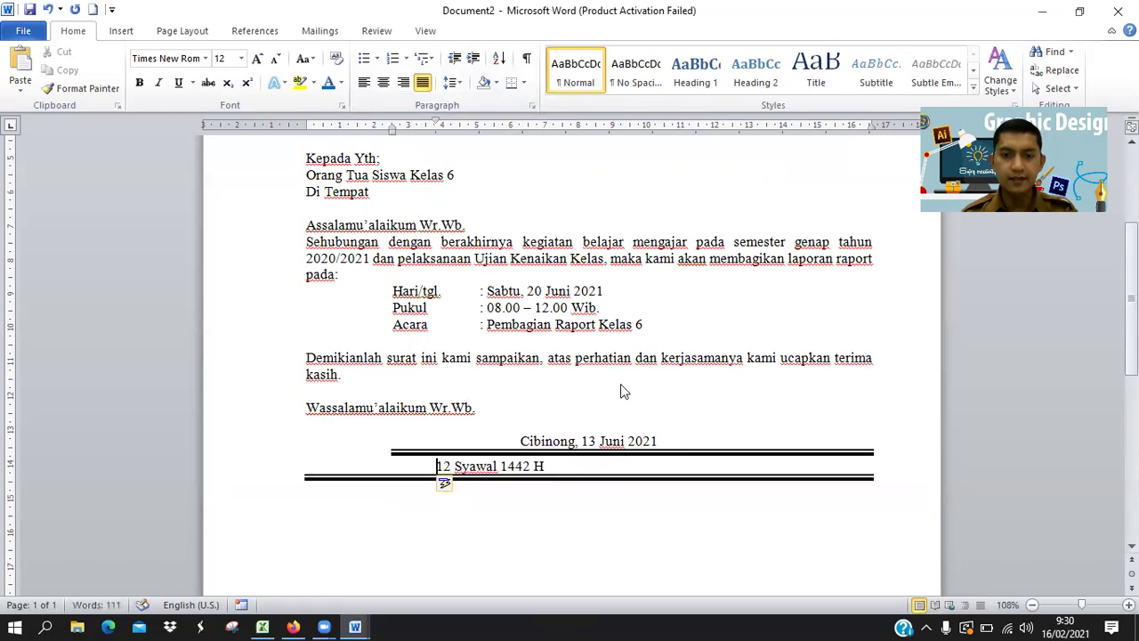
{"action": "key", "text": "BackSpace"}
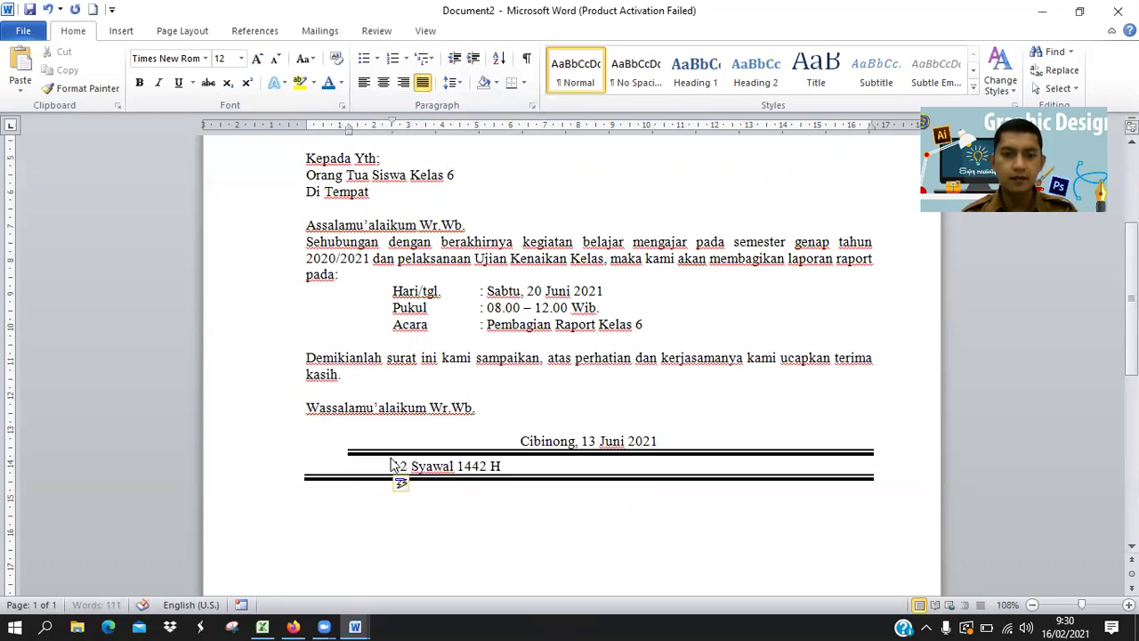
{"action": "key", "text": "BackSpace"}
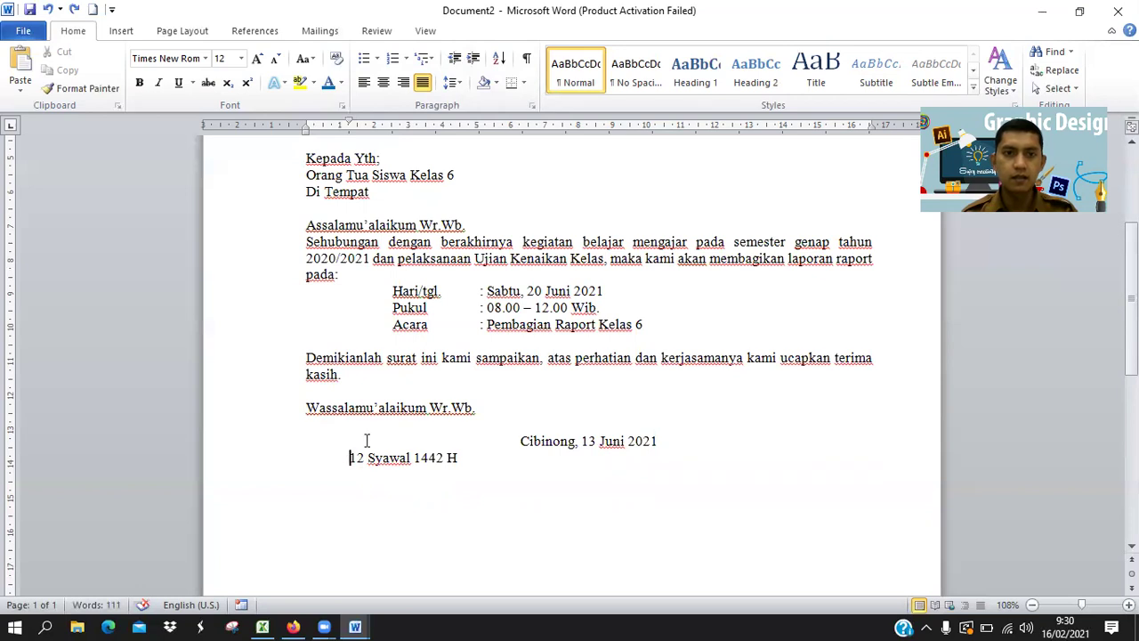
{"action": "key", "text": "BackSpace"}
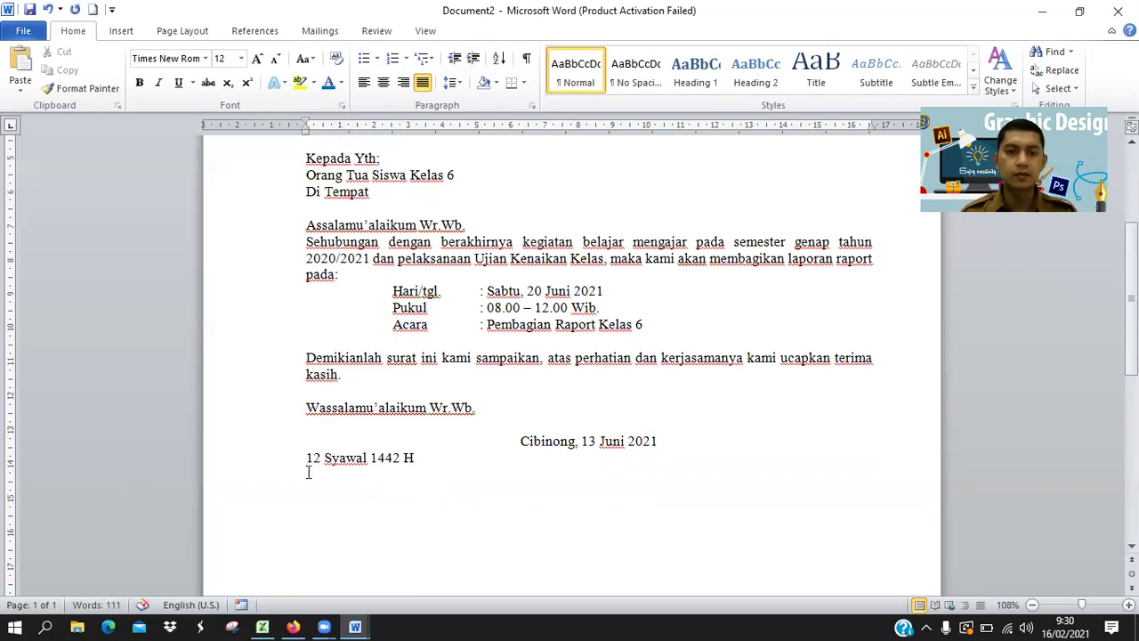
{"action": "key", "text": "Tab"}
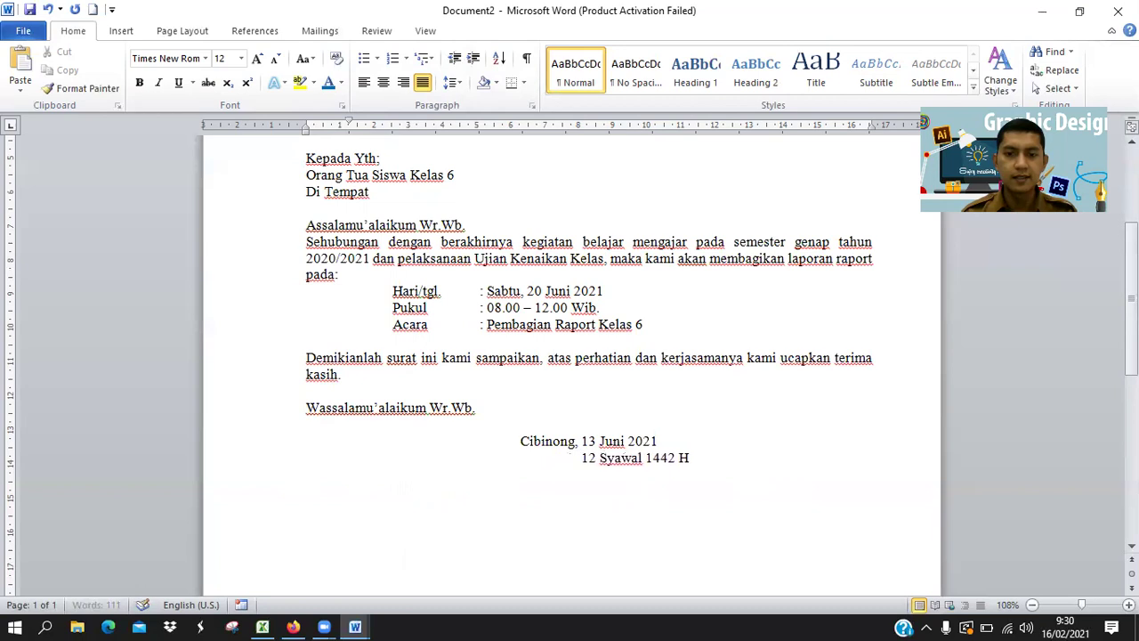
Change the date to 'Cibinong, 13 Juni 2021 M' and justify that line.
{"action": "left_click", "coordinate": [630, 442]}
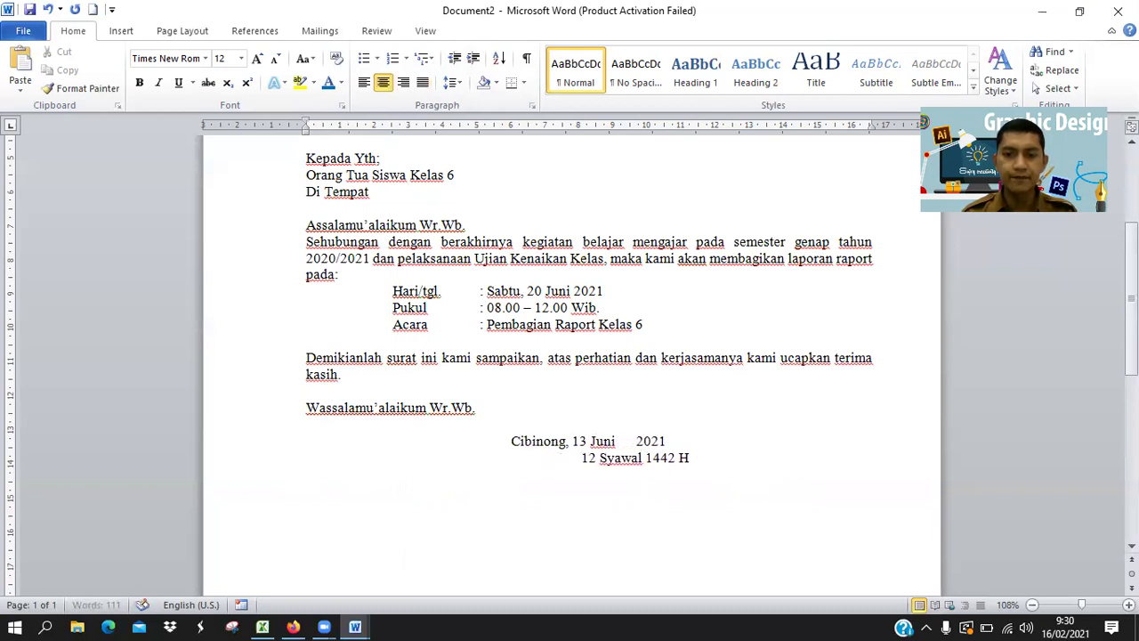
{"action": "left_click", "coordinate": [678, 439]}
{"action": "type", "text": "M"}
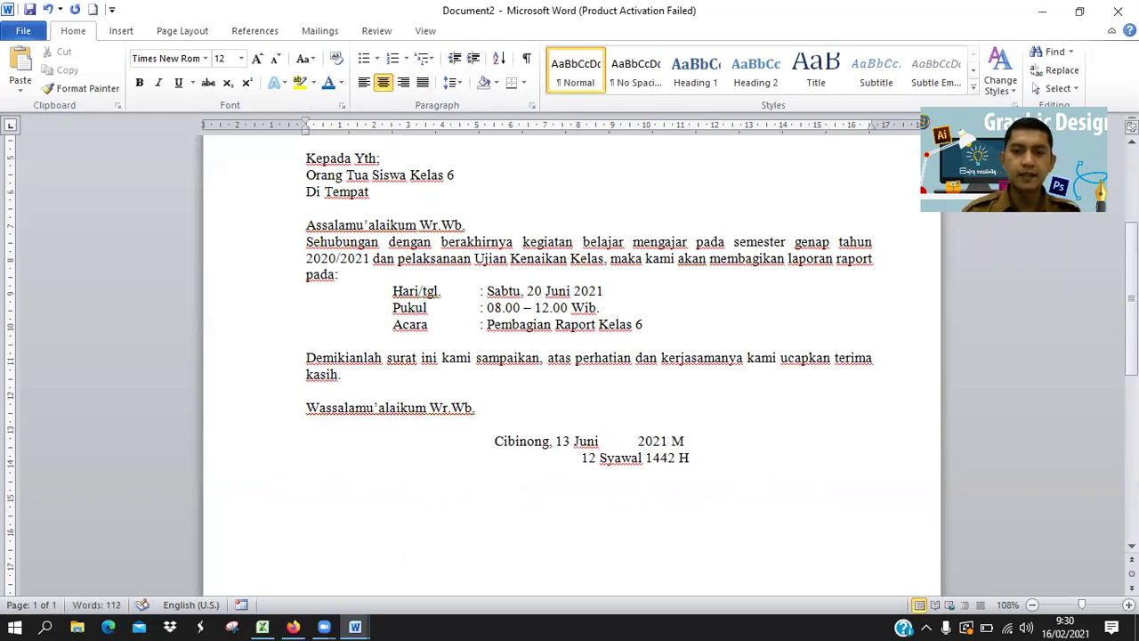
{"action": "left_click", "coordinate": [561, 441]}
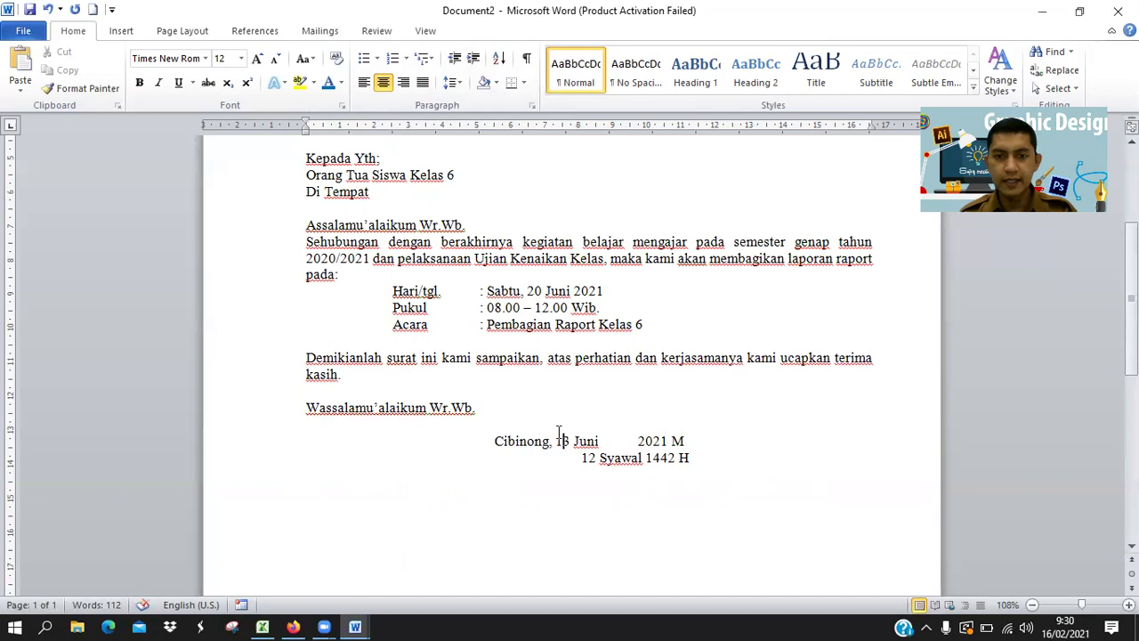
{"action": "left_click", "coordinate": [424, 83]}
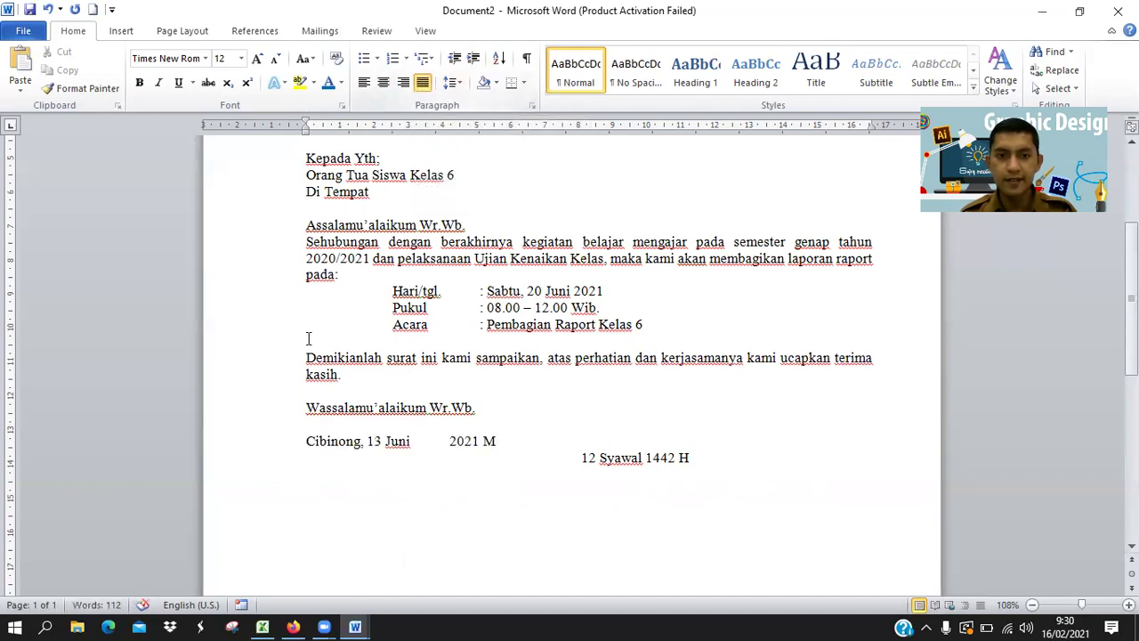
{"action": "left_click", "coordinate": [307, 440]}
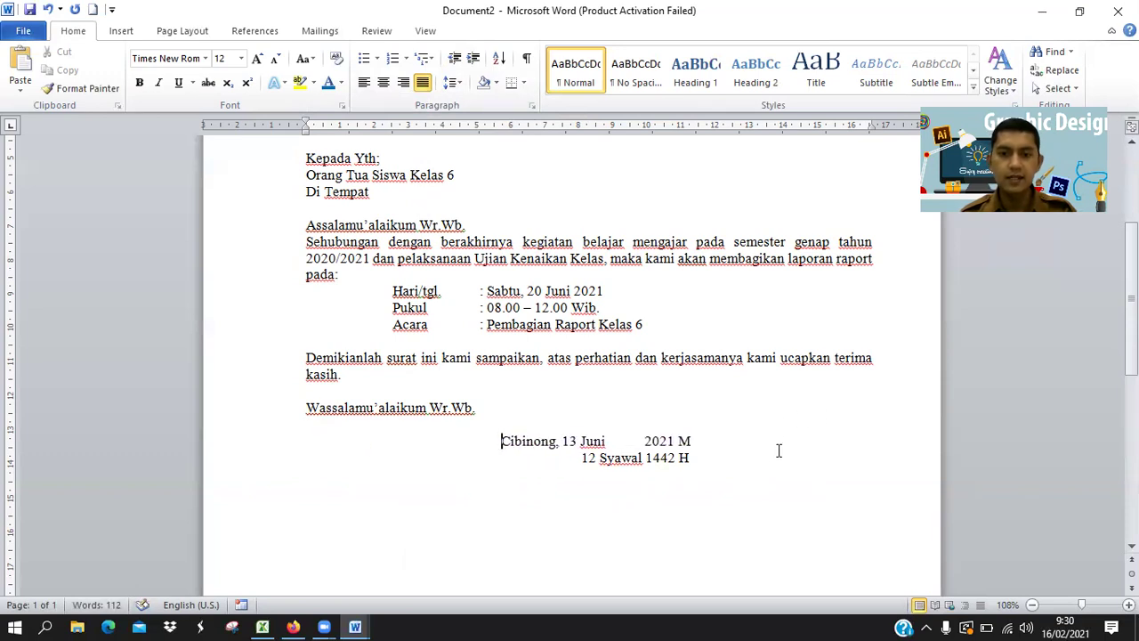
Realign the Hijri date so '1442 H' sits under '2021 M'.
{"action": "left_click", "coordinate": [583, 457]}
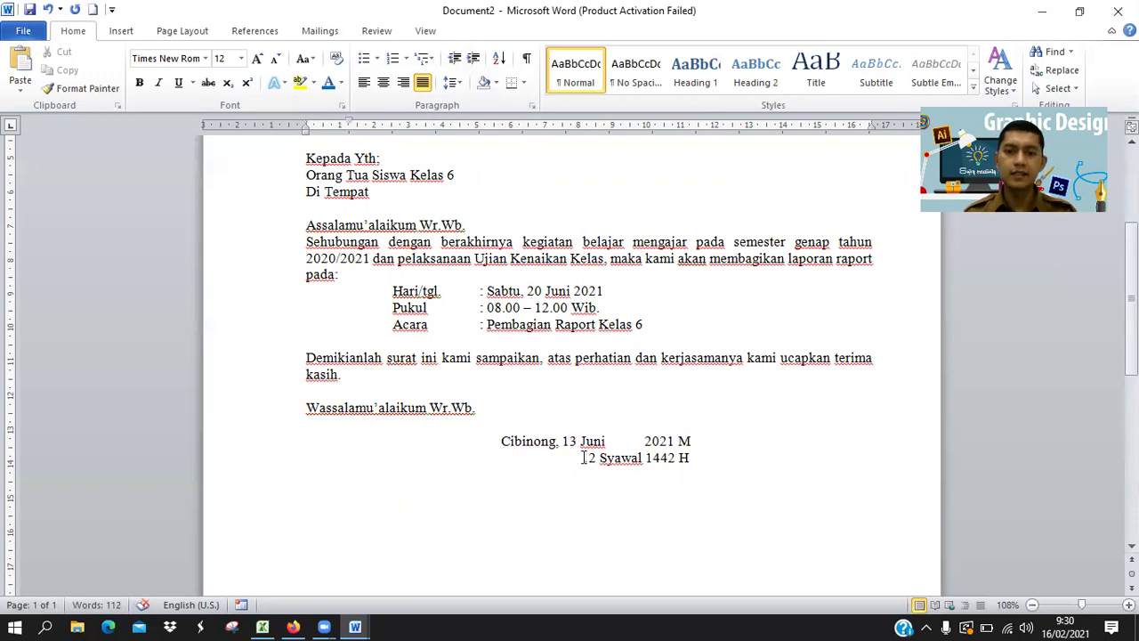
{"action": "key", "text": "BackSpace"}
{"action": "key", "text": "BackSpace"}
{"action": "key", "text": "BackSpace"}
{"action": "key", "text": "BackSpace"}
{"action": "key", "text": "BackSpace"}
{"action": "key", "text": "BackSpace"}
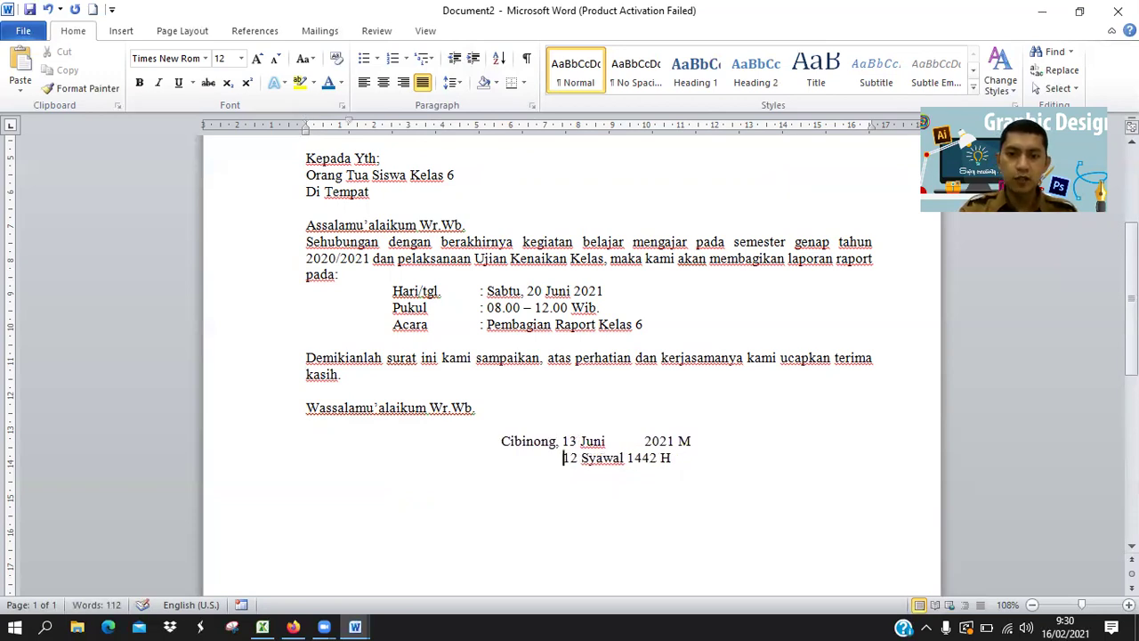
{"action": "key", "text": "BackSpace"}
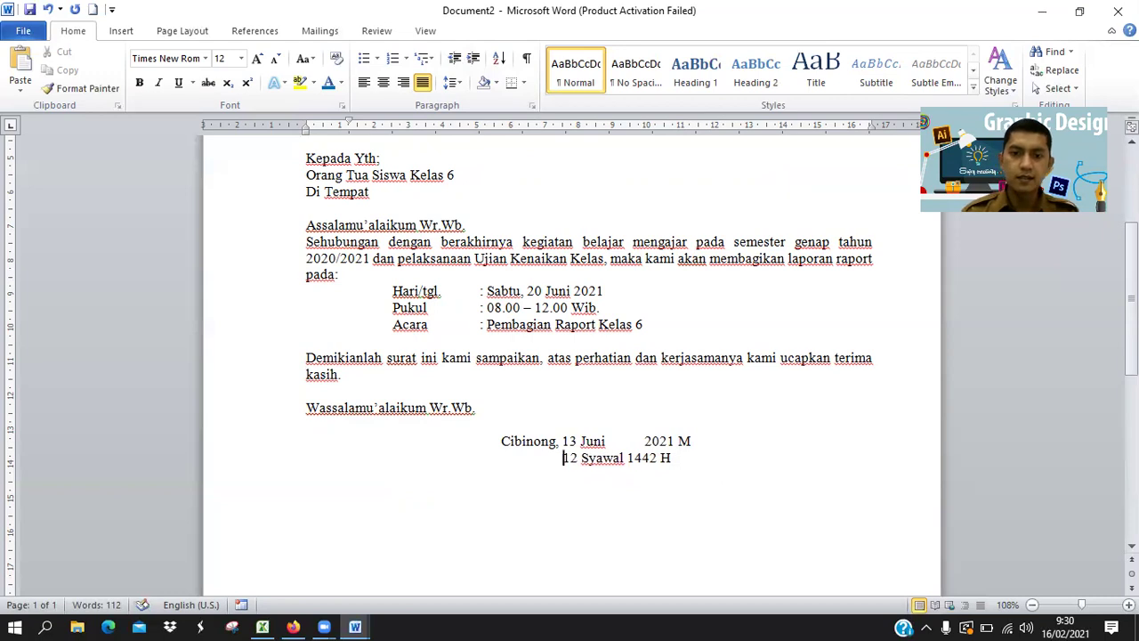
{"action": "left_click", "coordinate": [629, 458]}
{"action": "key", "text": "Delete"}
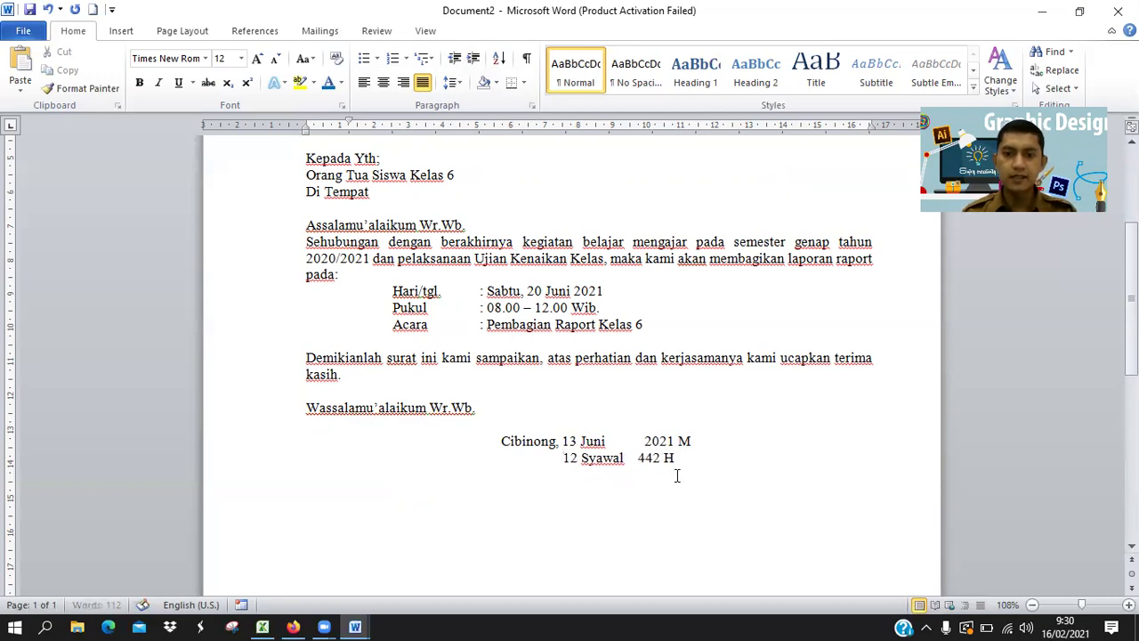
{"action": "type", "text": "1"}
{"action": "left_click", "coordinate": [638, 458]}
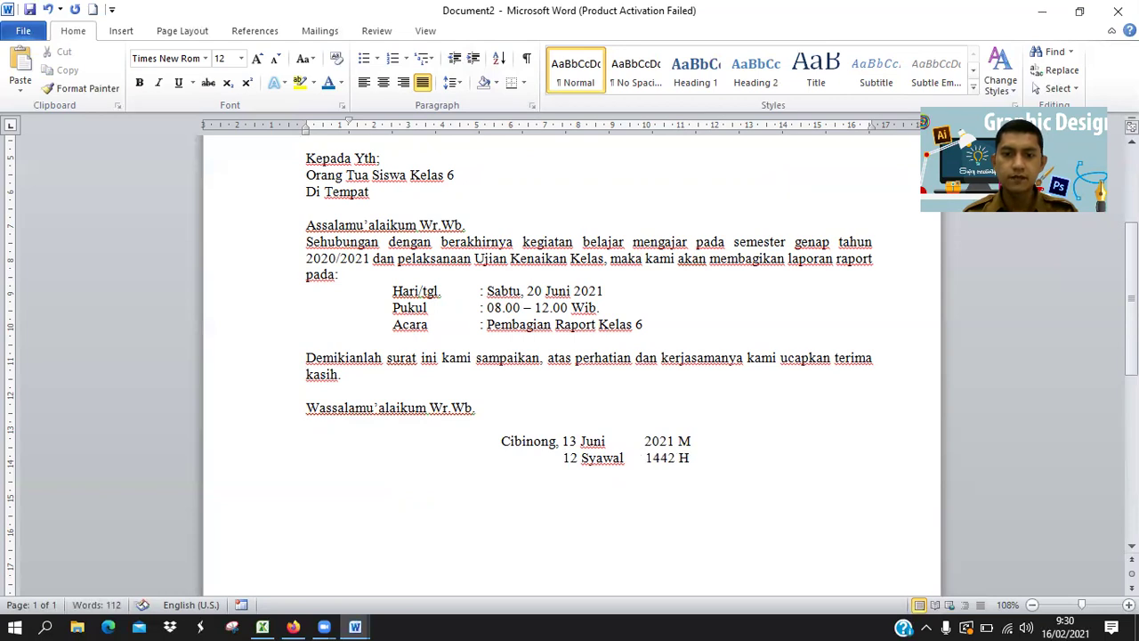
Underline the Cibinong date line and add an empty line after '1442 H'.
{"action": "mouse_move", "coordinate": [692, 441]}
{"action": "left_mouse_down"}
{"action": "mouse_move", "coordinate": [525, 440]}
{"action": "mouse_move", "coordinate": [693, 441]}
{"action": "left_mouse_up"}
{"action": "left_click", "coordinate": [504, 441]}
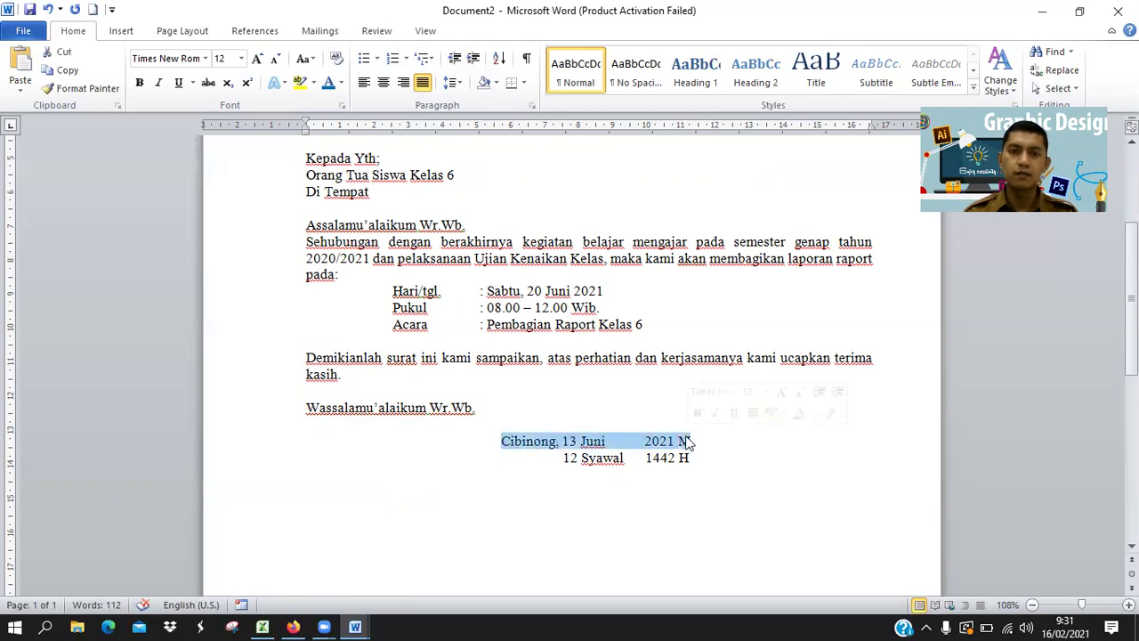
{"action": "left_click", "coordinate": [178, 82]}
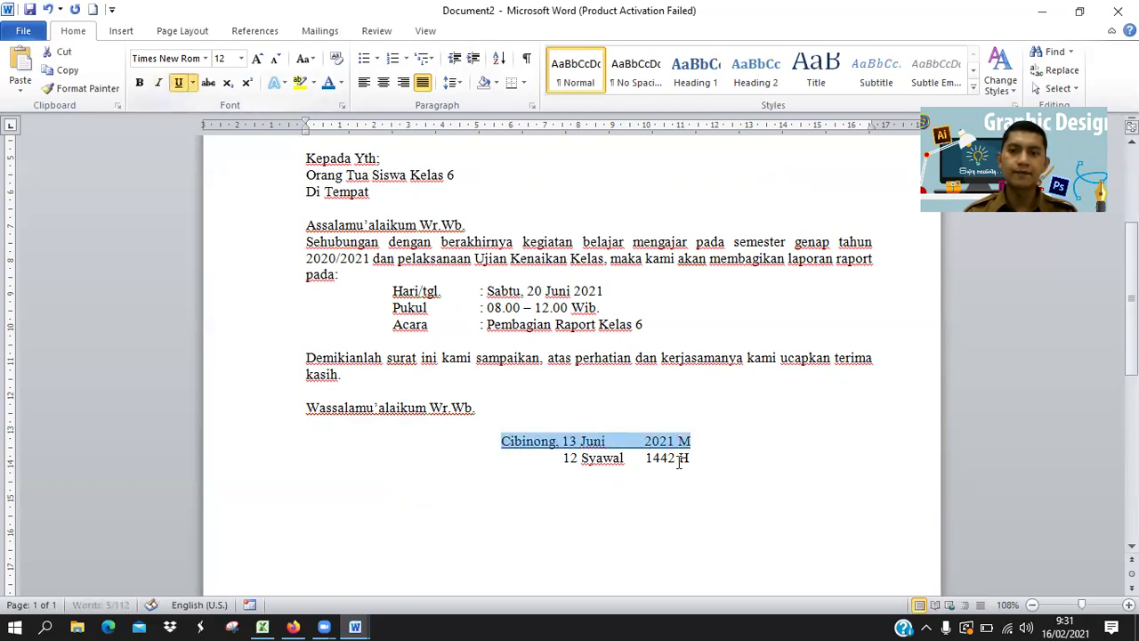
{"action": "left_click", "coordinate": [714, 459]}
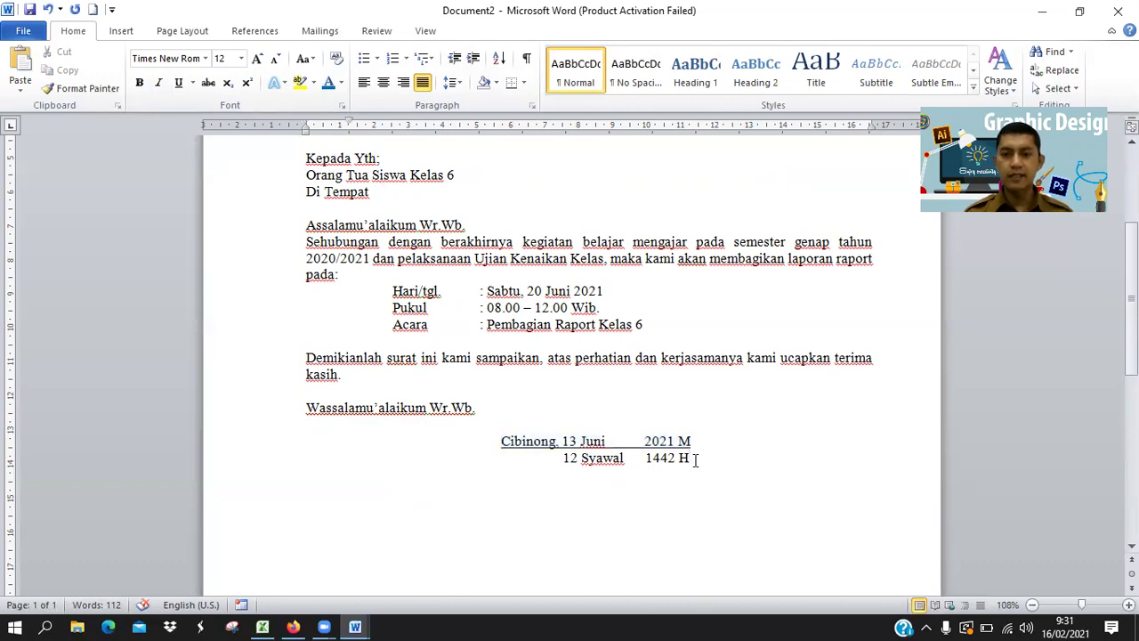
{"action": "key", "text": "Return"}
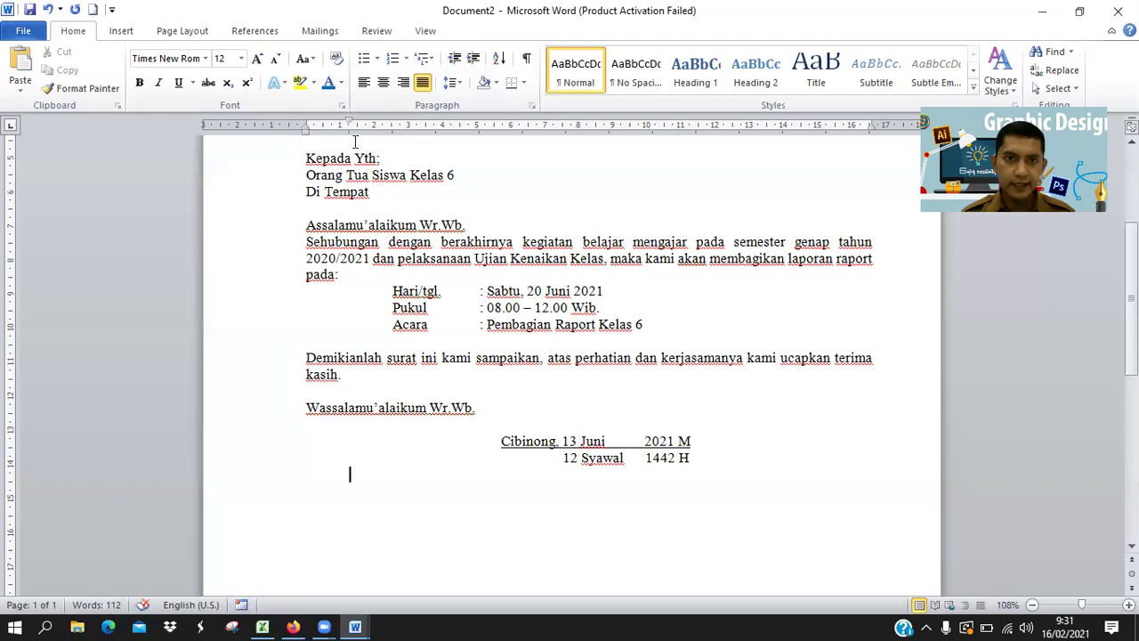
Type 'Yayasan Syifa Budi Perwk.Cibinong' at the left margin and 'SD Al-Azhar Syifa Budi Cibinong' tabbed right.
{"action": "left_click_drag", "start_coordinate": [307, 121], "coordinate": [309, 120]}
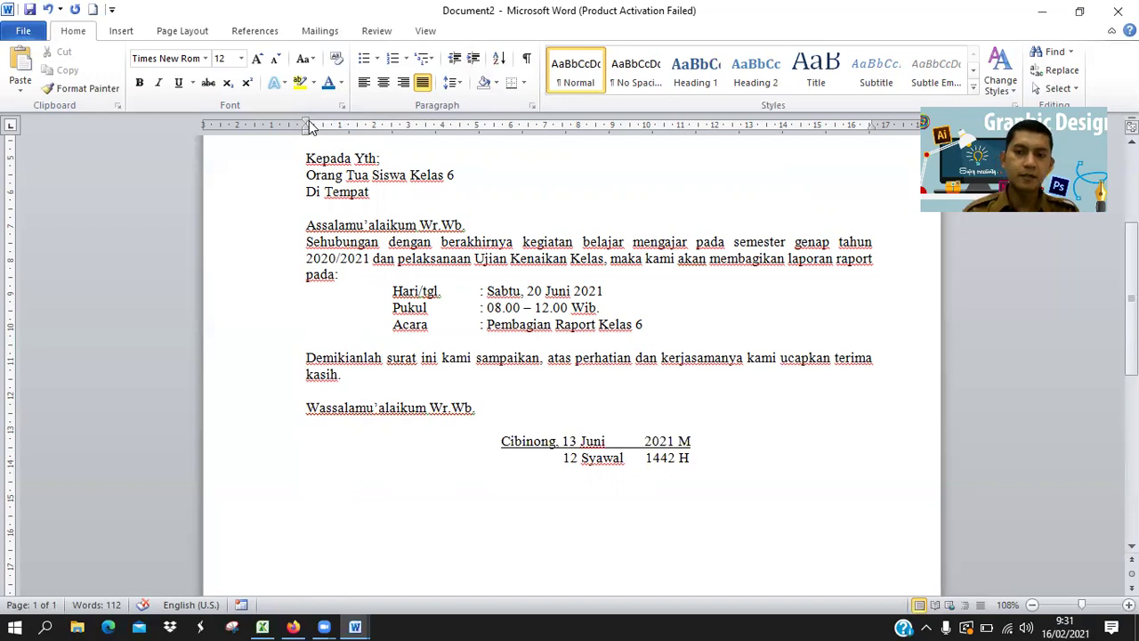
{"action": "scroll", "coordinate": [570, 356], "scroll_direction": "down", "scroll_amount": 2}
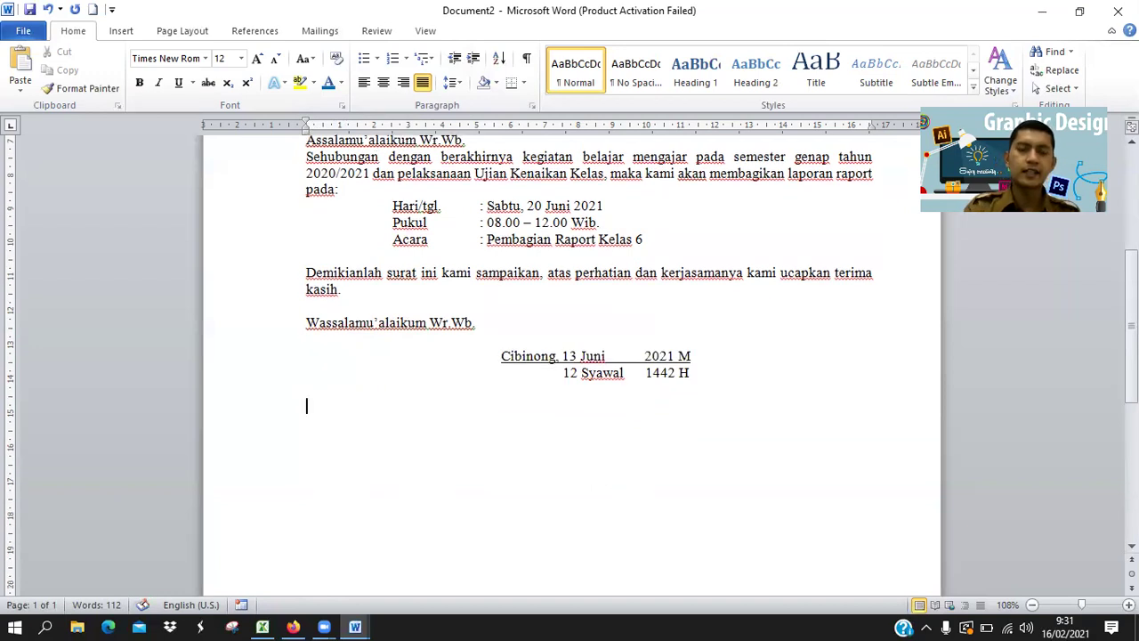
{"action": "type", "text": "Y"}
{"action": "key", "text": "BackSpace"}
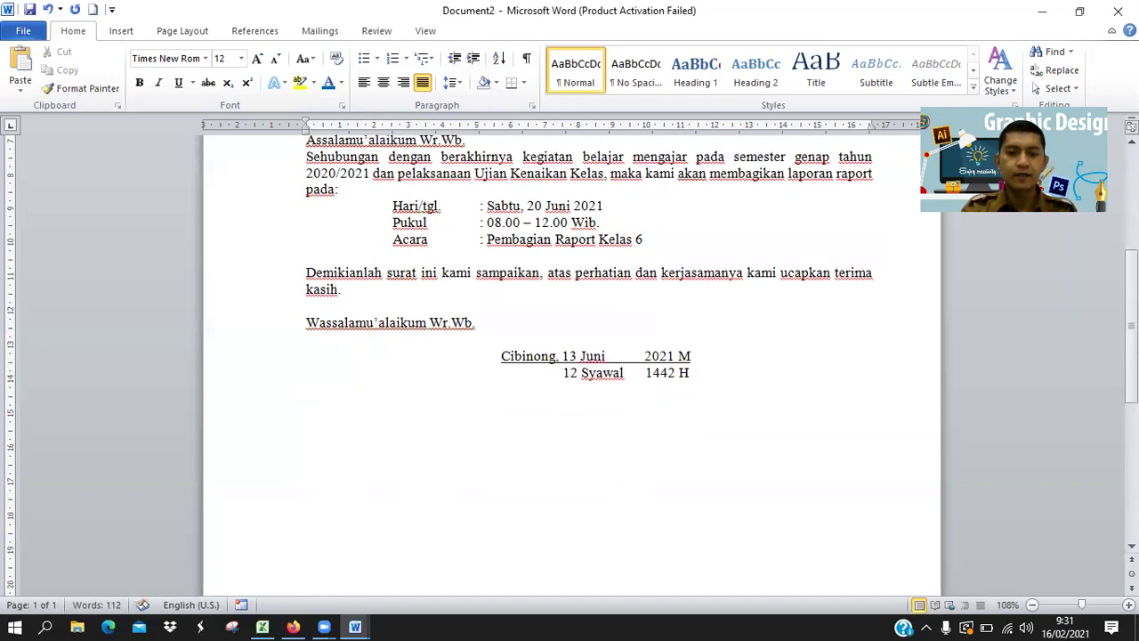
{"action": "type", "text": "Yayasan Syifa Budi Perwk."}
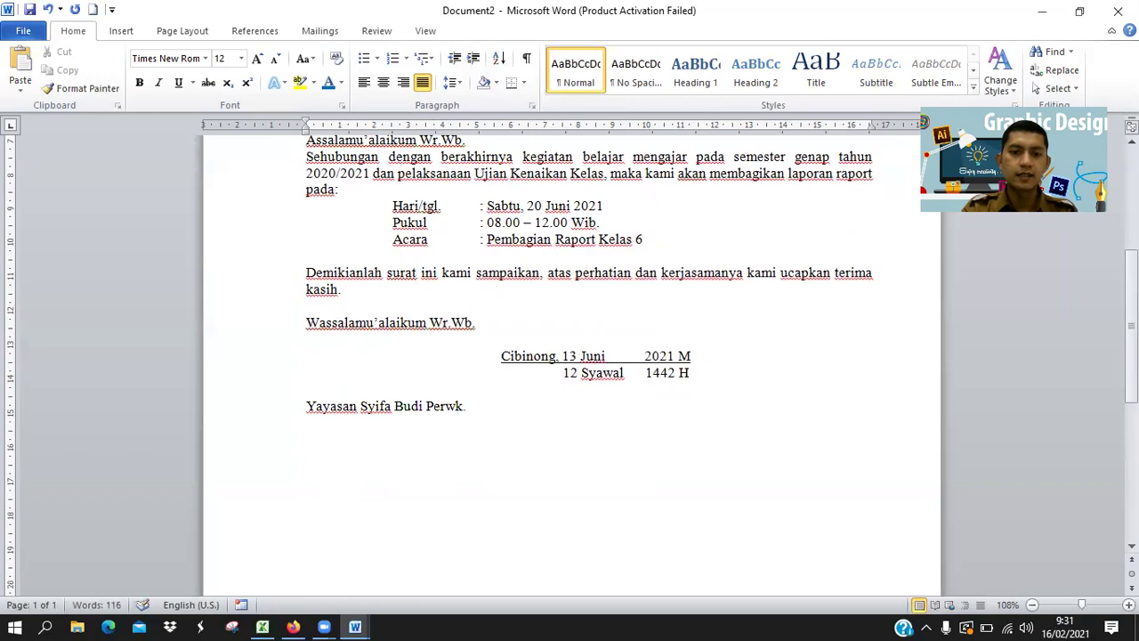
{"action": "type", "text": "Cibinong"}
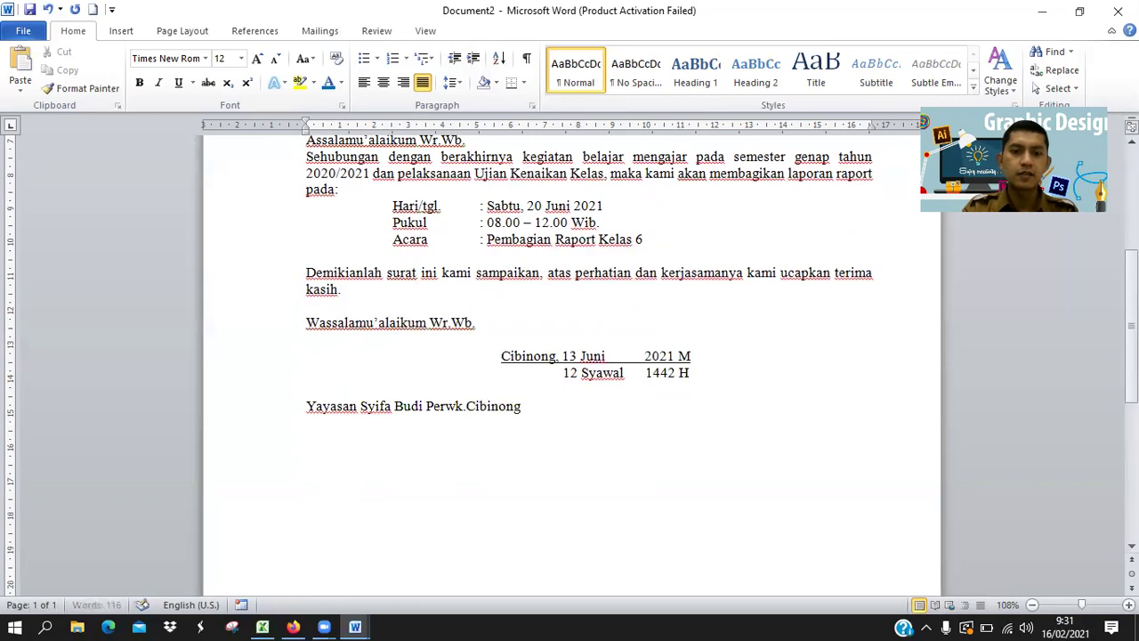
{"action": "key", "text": "Tab"}
{"action": "key", "text": "Tab"}
{"action": "key", "text": "Tab"}
{"action": "key", "text": "Tab"}
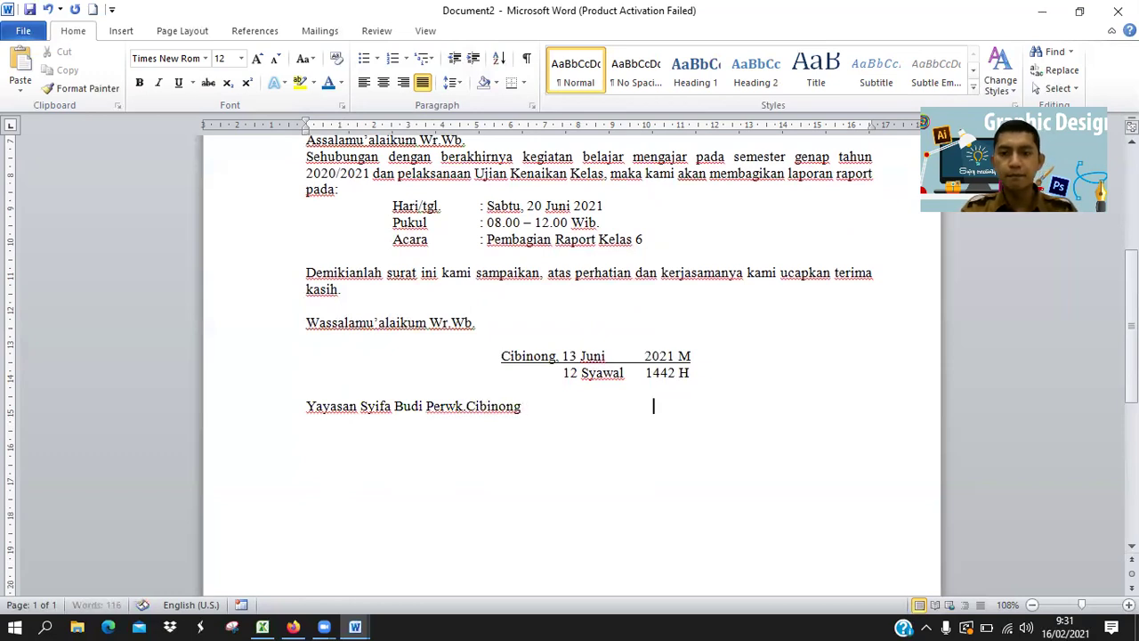
{"action": "key", "text": "Tab"}
{"action": "type", "text": "SD Al-Azhar Syifa "}
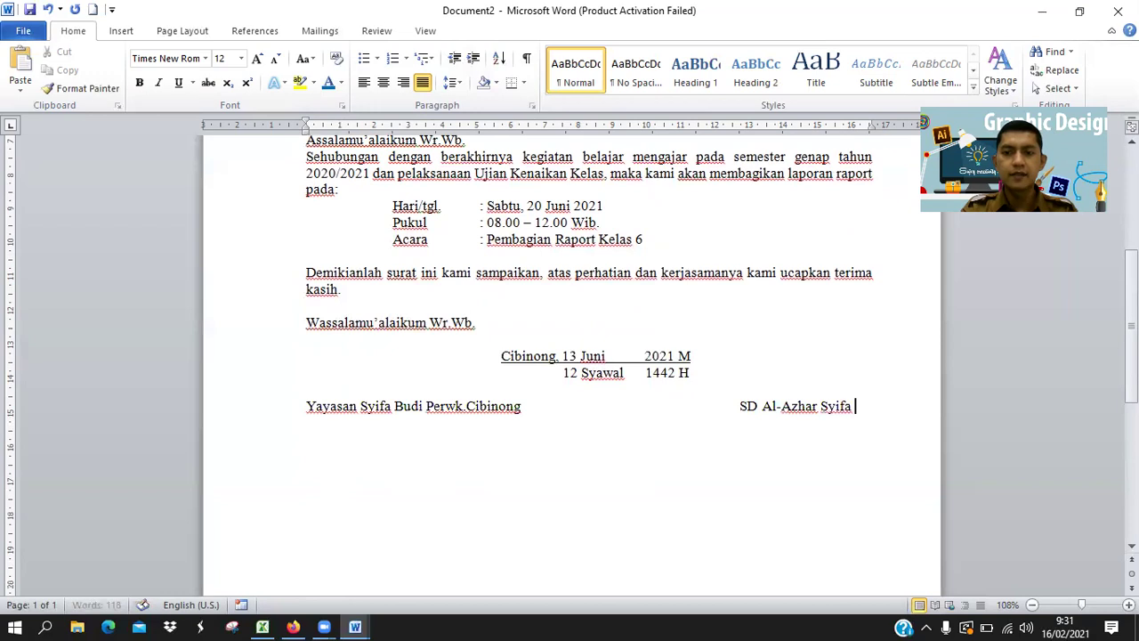
{"action": "type", "text": "Budi Cibinong"}
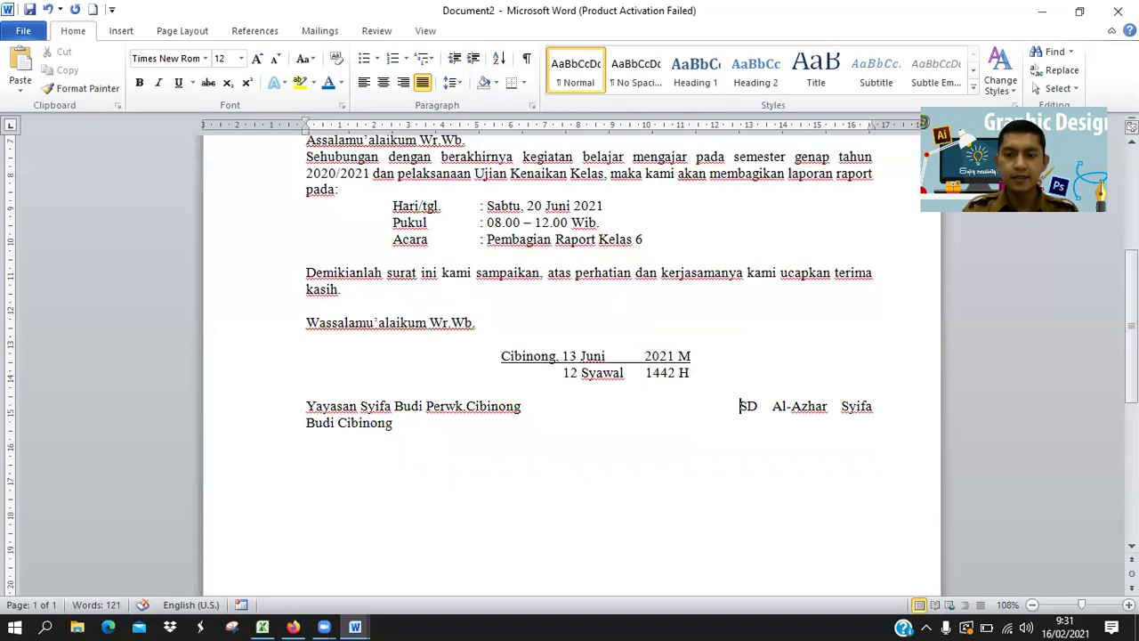
{"action": "key", "text": "BackSpace"}
{"action": "key", "text": "BackSpace"}
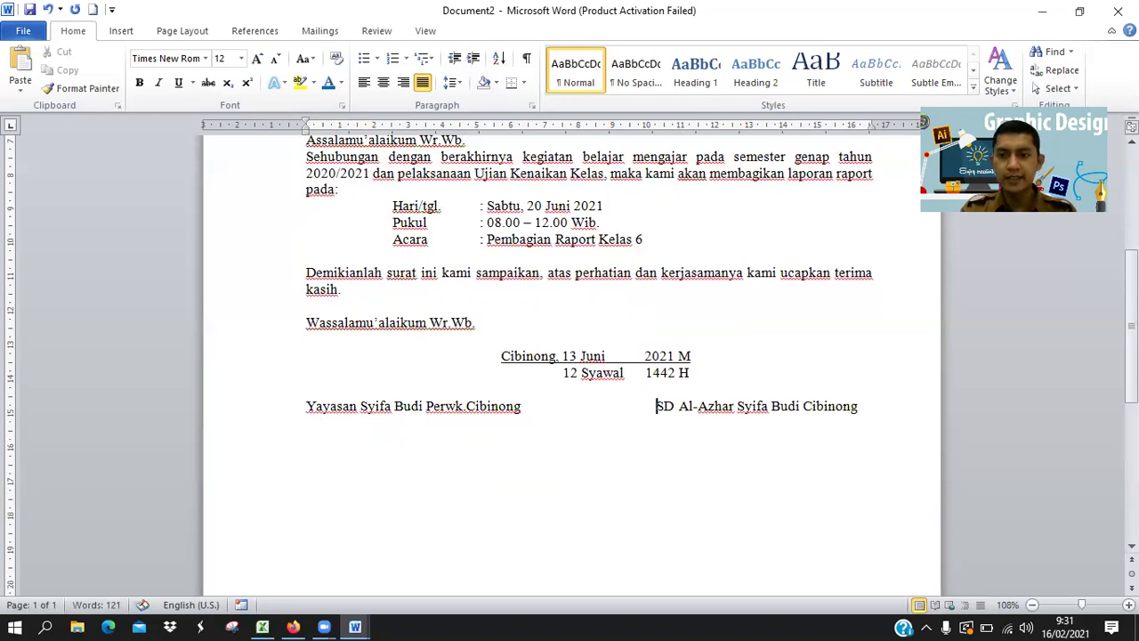
{"action": "key", "text": "BackSpace"}
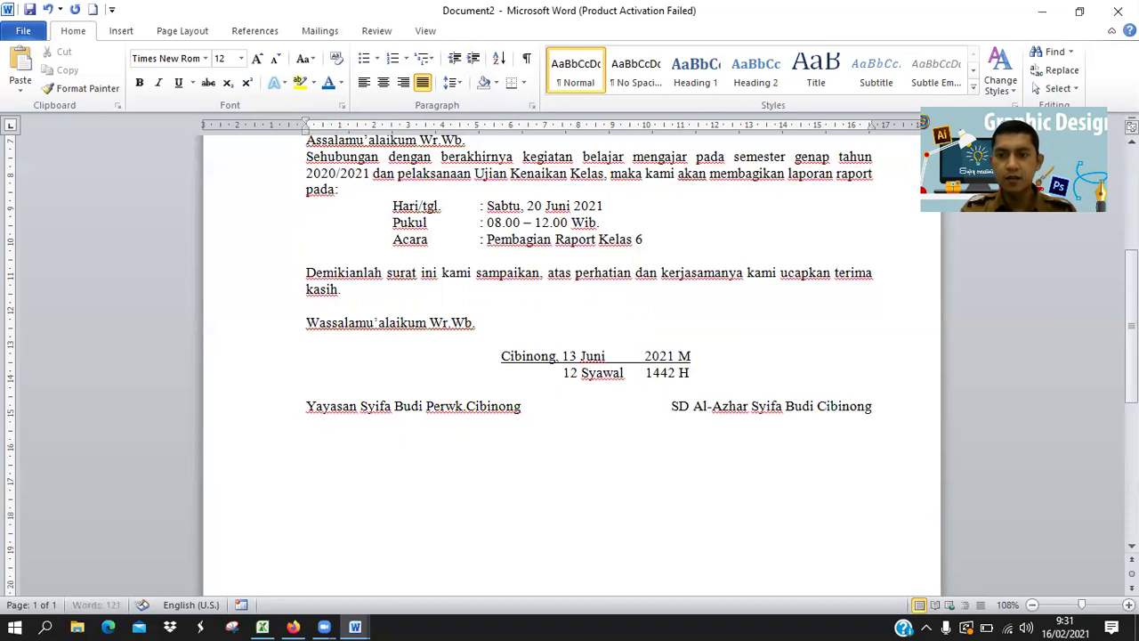
{"action": "left_click", "coordinate": [890, 407]}
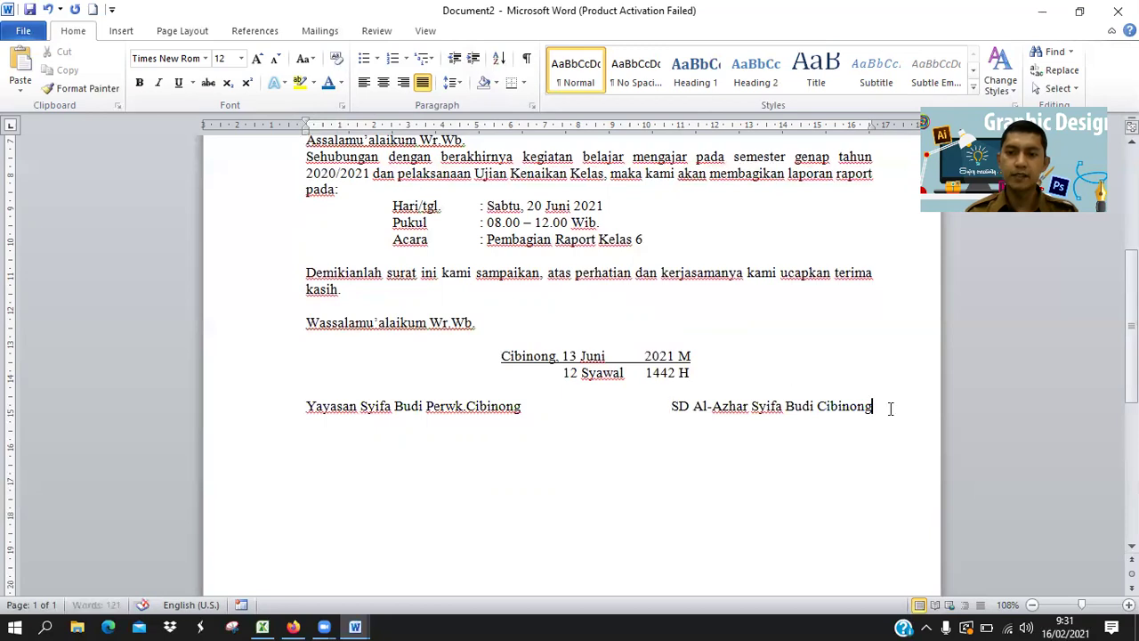
Leave blank signature lines, then start typing the left signatory's name.
{"action": "key", "text": "Return"}
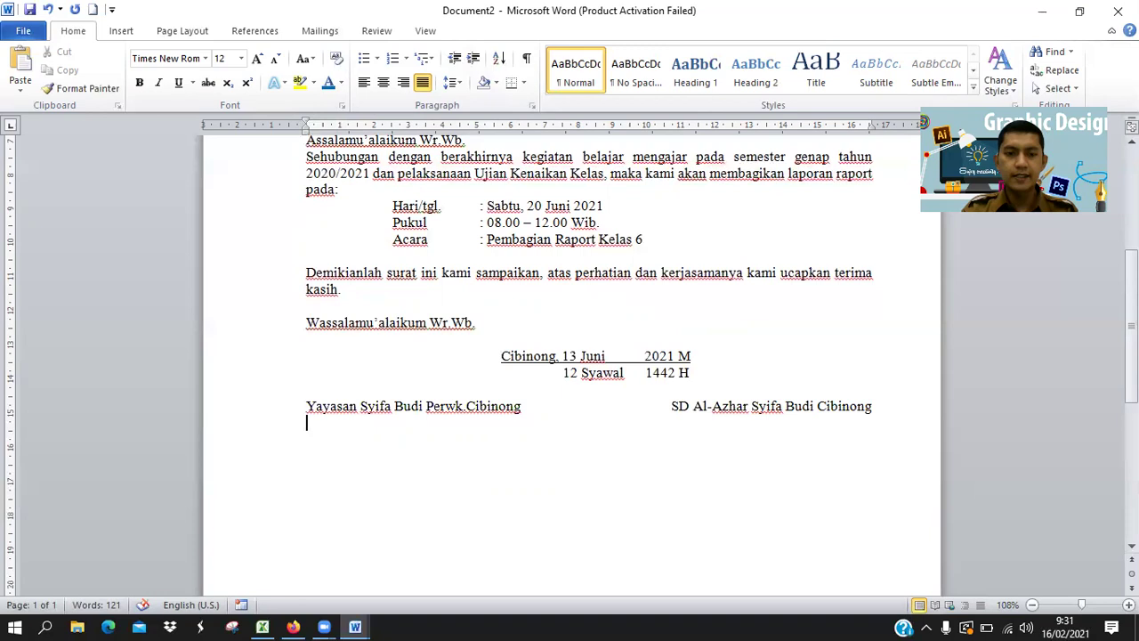
{"action": "key", "text": "Return"}
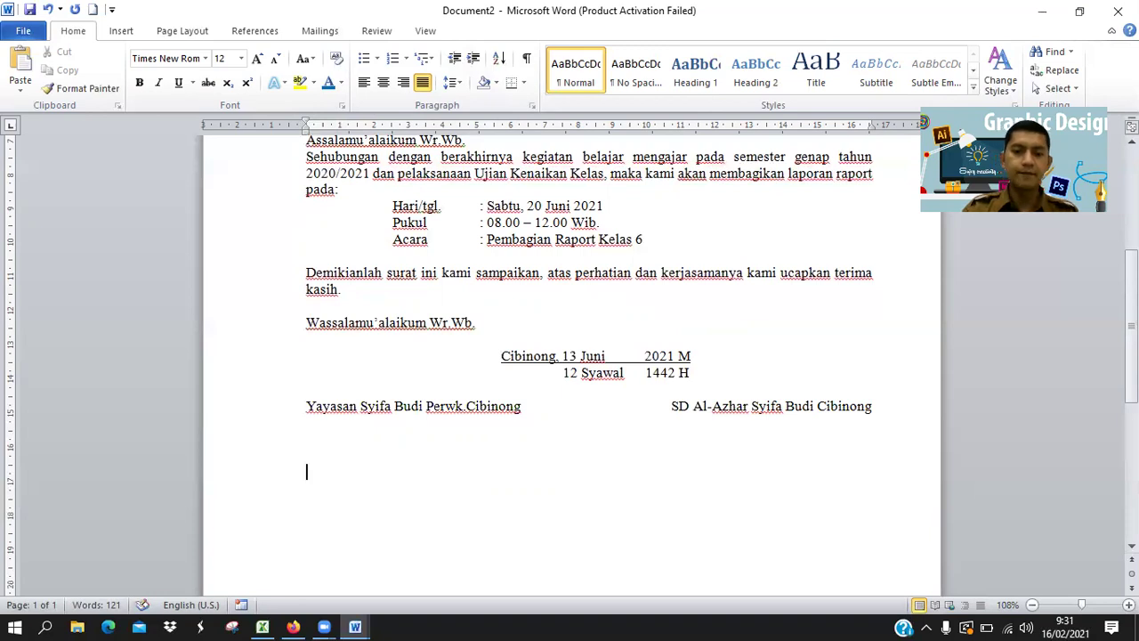
{"action": "key", "text": "Return"}
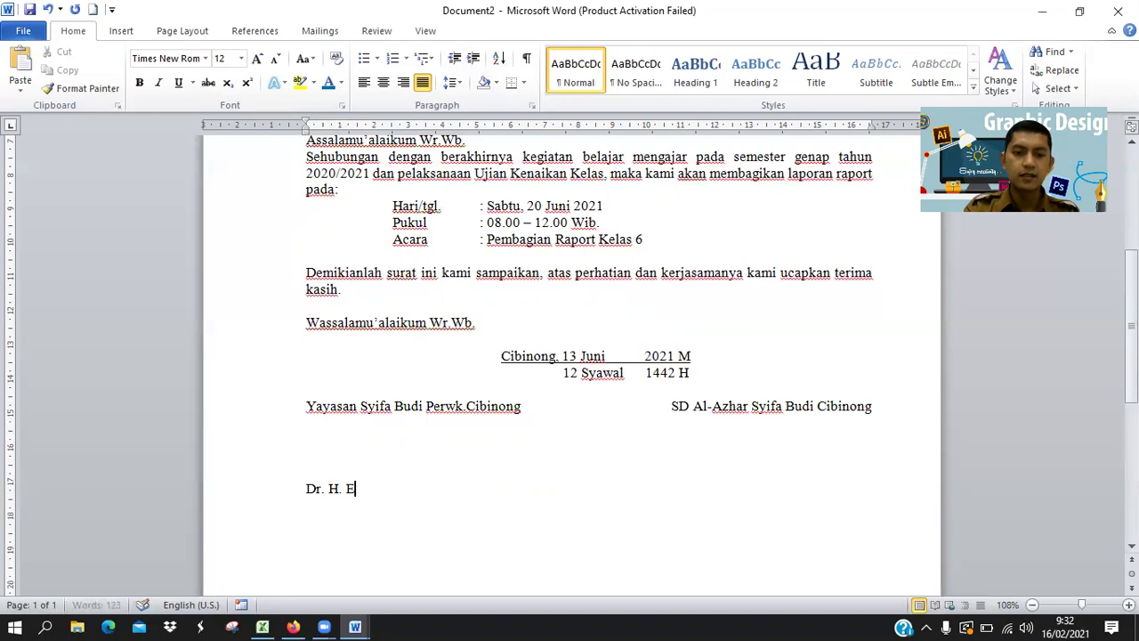
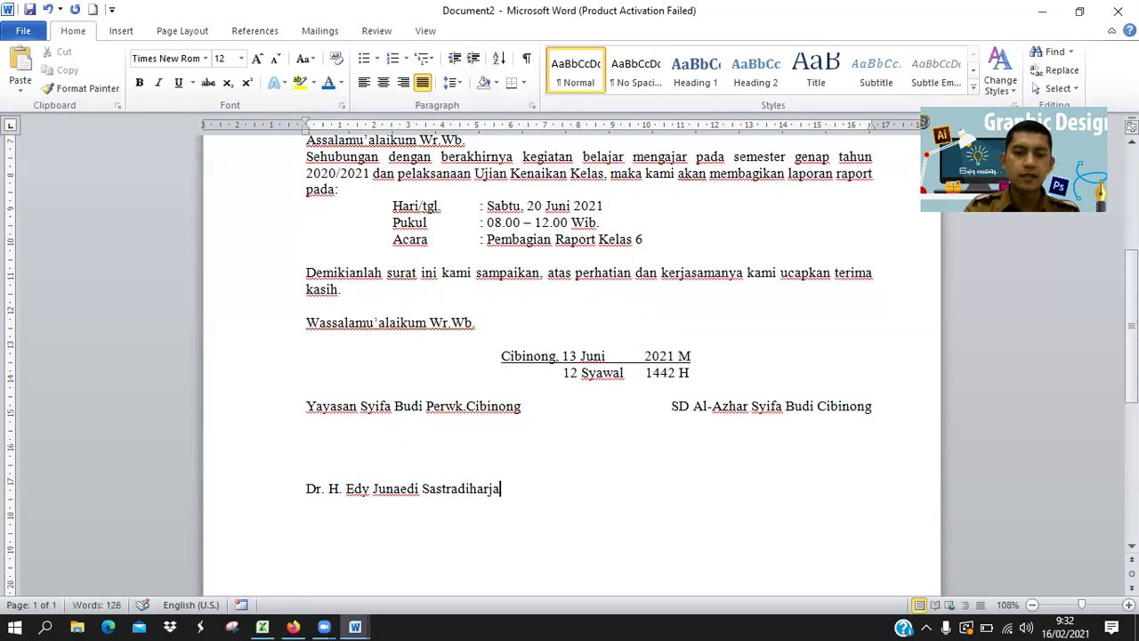
Type both signatories' names with their degrees on one line, separated by a tab.
{"action": "type", "text": ", M.Pd."}
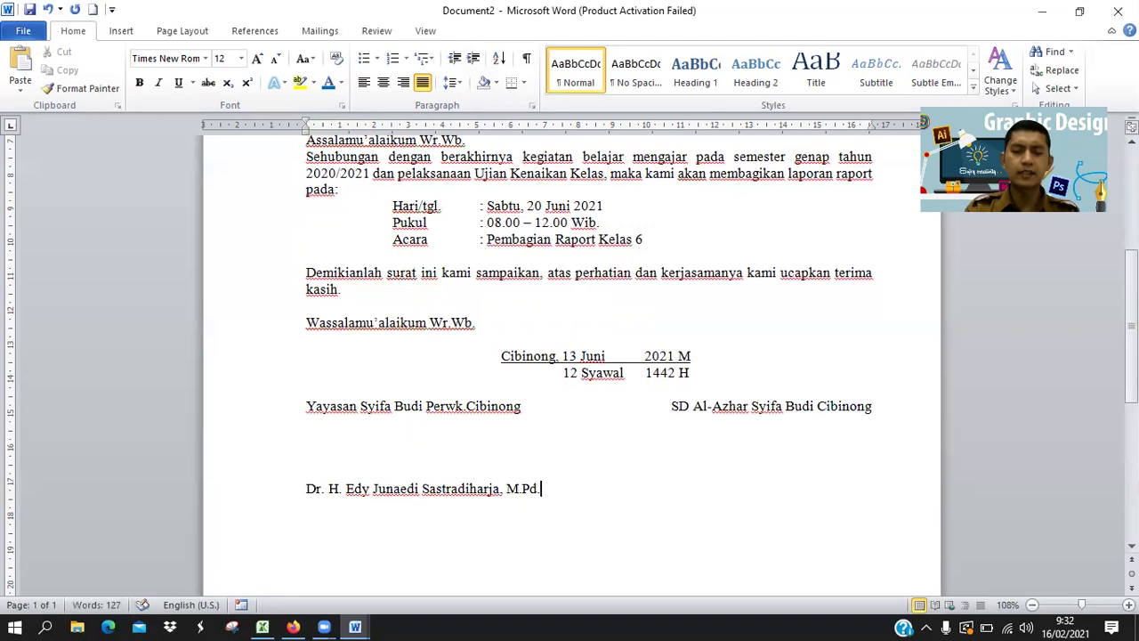
{"action": "key", "text": "Tab"}
{"action": "key", "text": "Tab"}
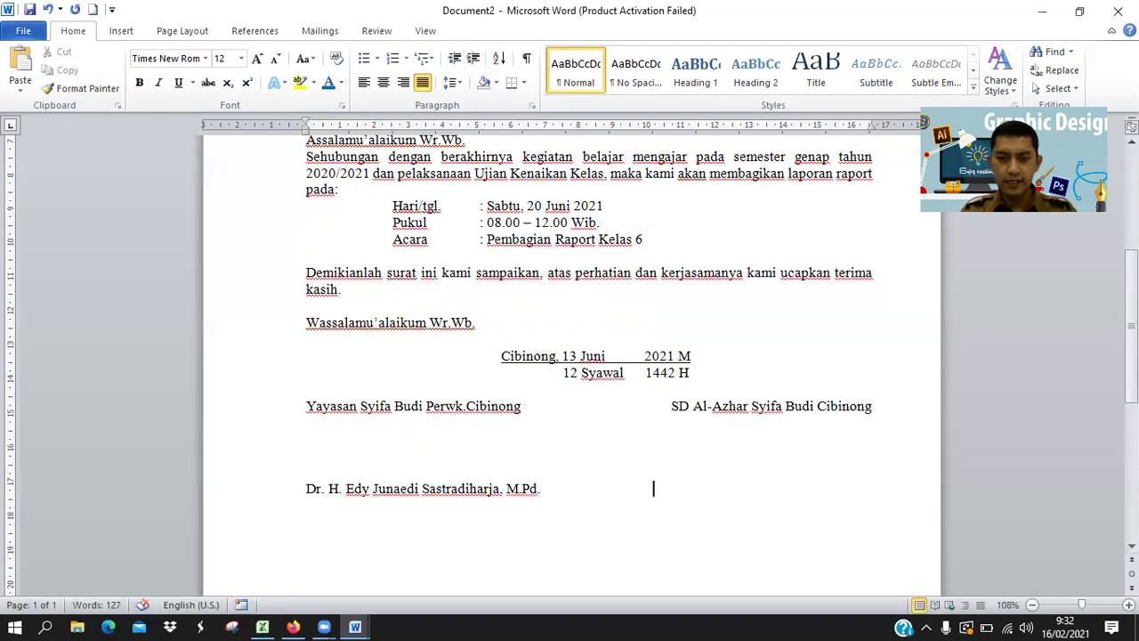
{"action": "type", "text": "Prastyo, S.S., M.Pd."}
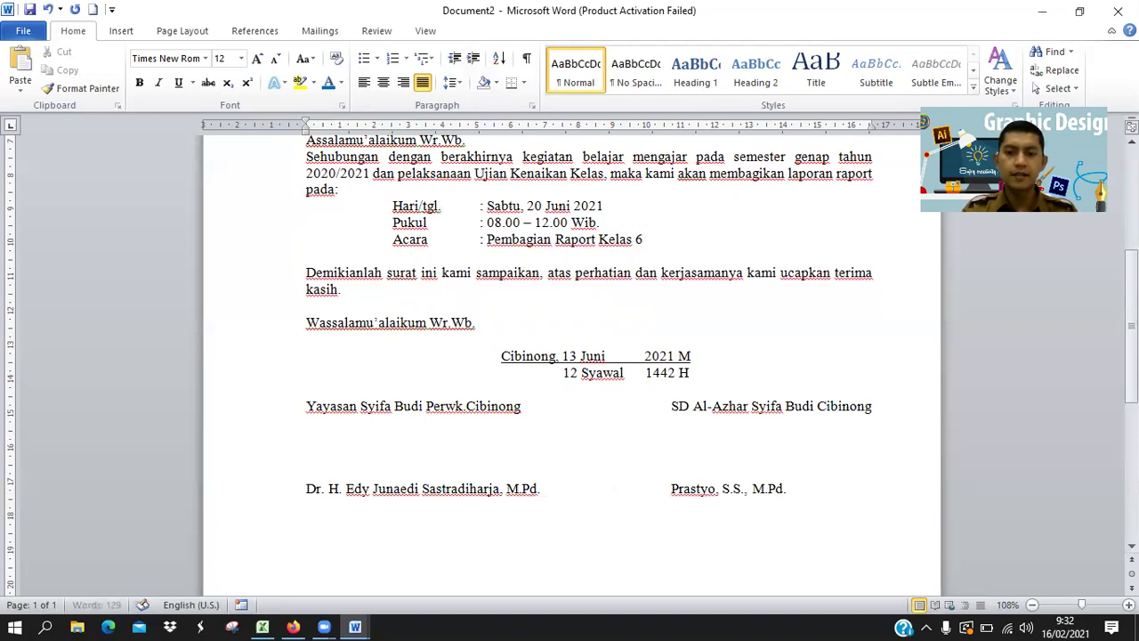
Add the titles 'Pelaksana Harian' and 'Kepala Sekolah' beneath the names.
{"action": "key", "text": "Return"}
{"action": "type", "text": "Pela"}
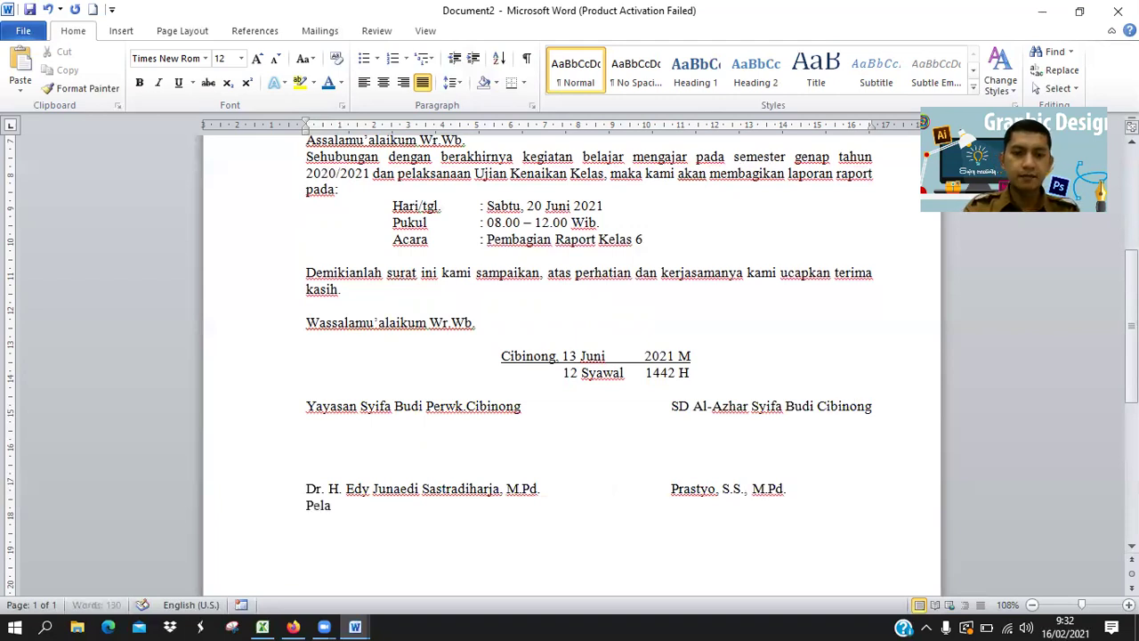
{"action": "type", "text": "ksana Harian"}
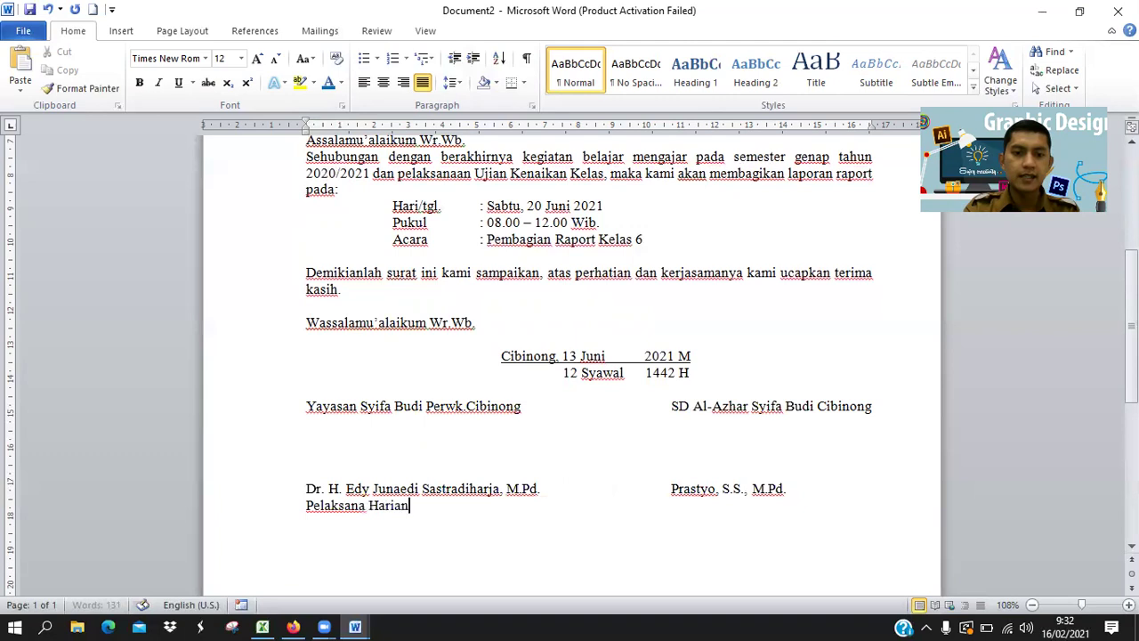
{"action": "key", "text": "Tab"}
{"action": "key", "text": "Tab"}
{"action": "key", "text": "Tab"}
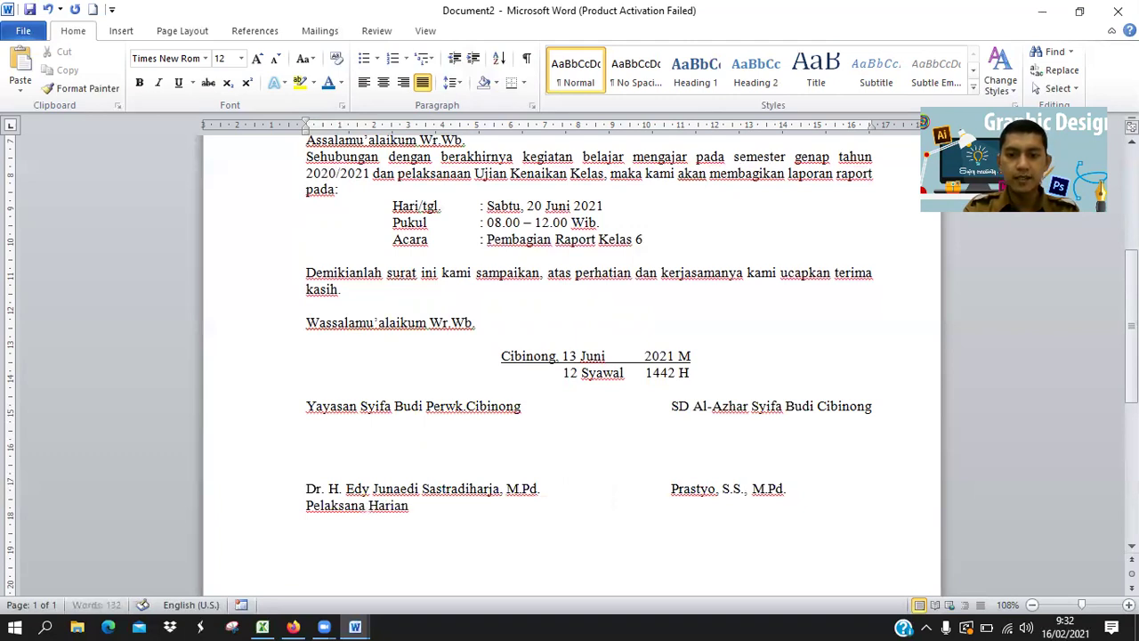
{"action": "type", "text": "K"}
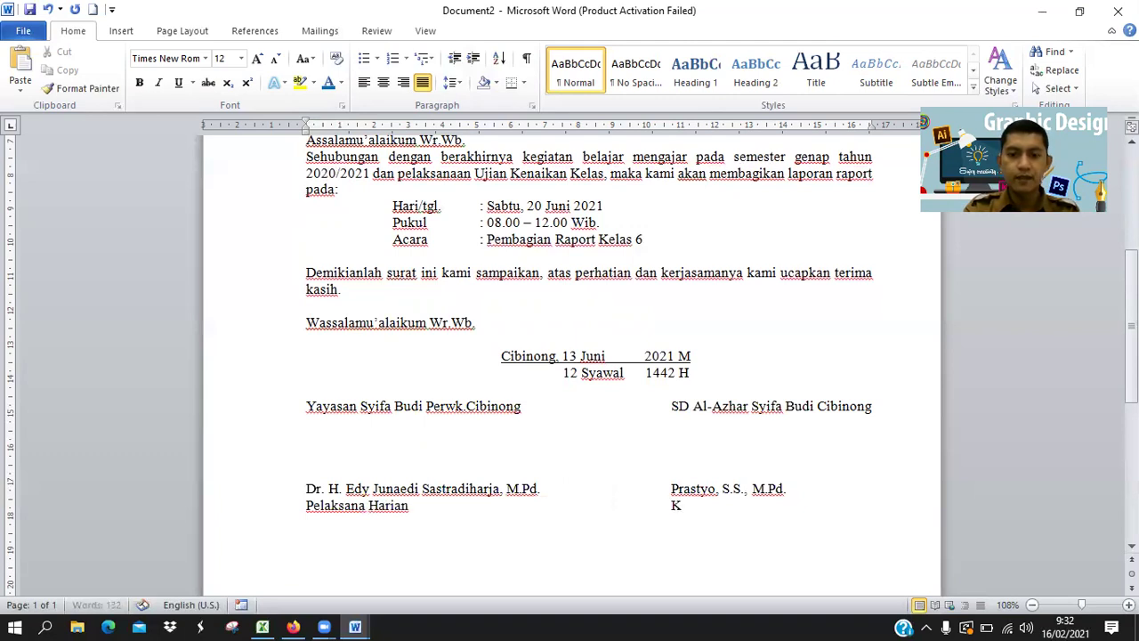
{"action": "type", "text": "epala Sekolah"}
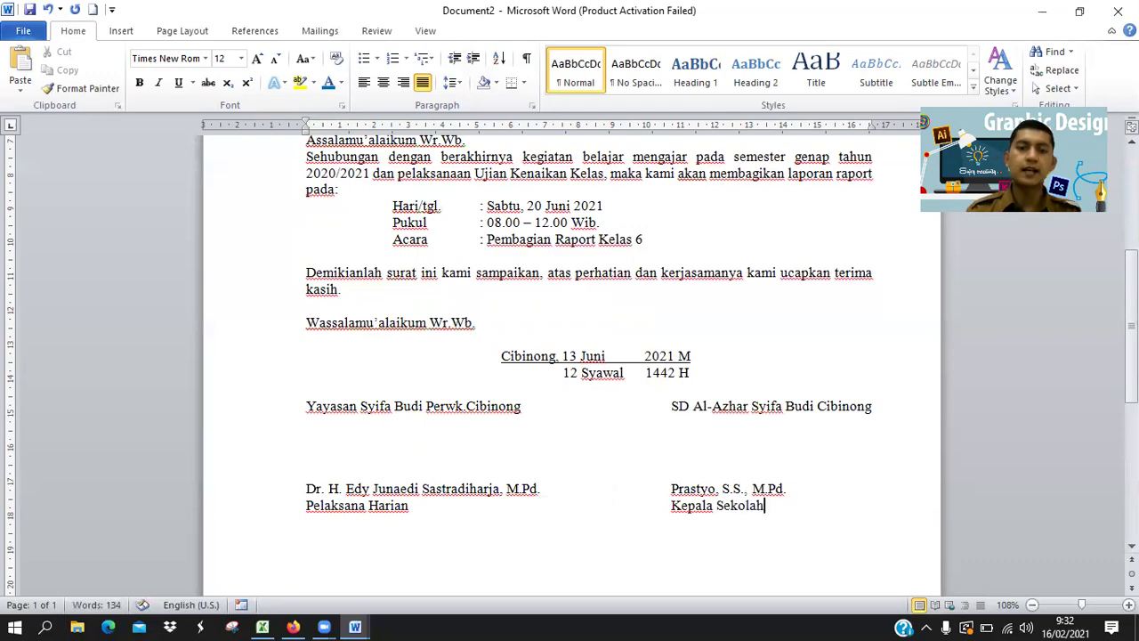
Bold the left signatory's name under the signatures.
{"action": "scroll", "coordinate": [506, 544], "scroll_direction": "up", "scroll_amount": 2}
{"action": "scroll", "coordinate": [541, 542], "scroll_direction": "up", "scroll_amount": 5}
{"action": "scroll", "coordinate": [575, 508], "scroll_direction": "down", "scroll_amount": 15}
{"action": "scroll", "coordinate": [574, 519], "scroll_direction": "up", "scroll_amount": 11}
{"action": "scroll", "coordinate": [573, 520], "scroll_direction": "up", "scroll_amount": 5}
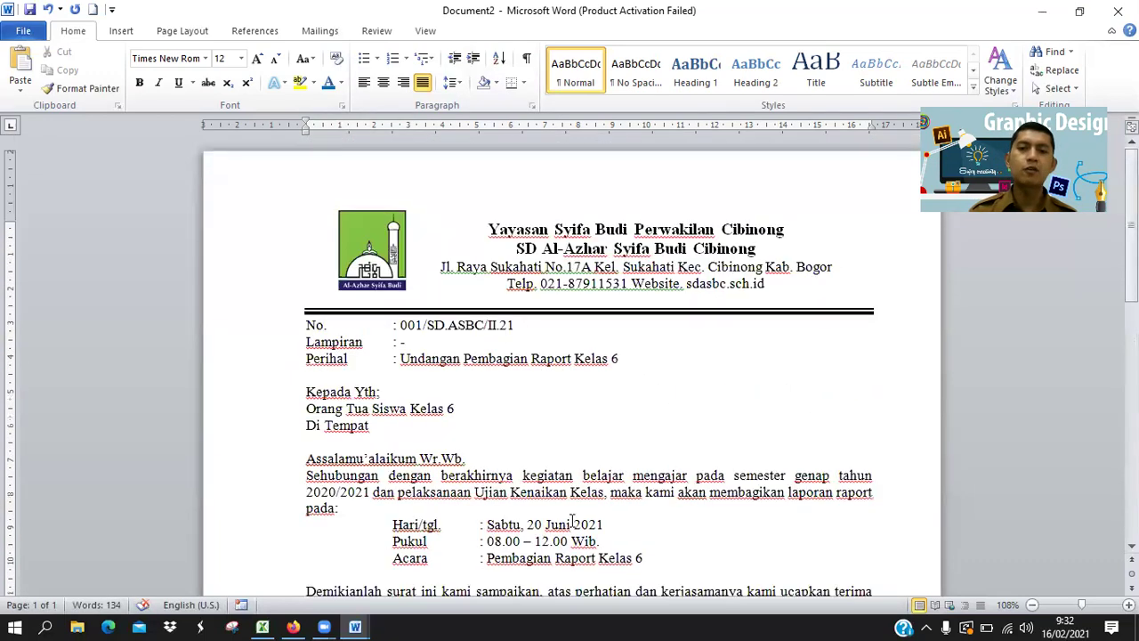
{"action": "scroll", "coordinate": [573, 521], "scroll_direction": "down", "scroll_amount": 16}
{"action": "scroll", "coordinate": [572, 521], "scroll_direction": "up", "scroll_amount": 7}
{"action": "left_click", "coordinate": [816, 538]}
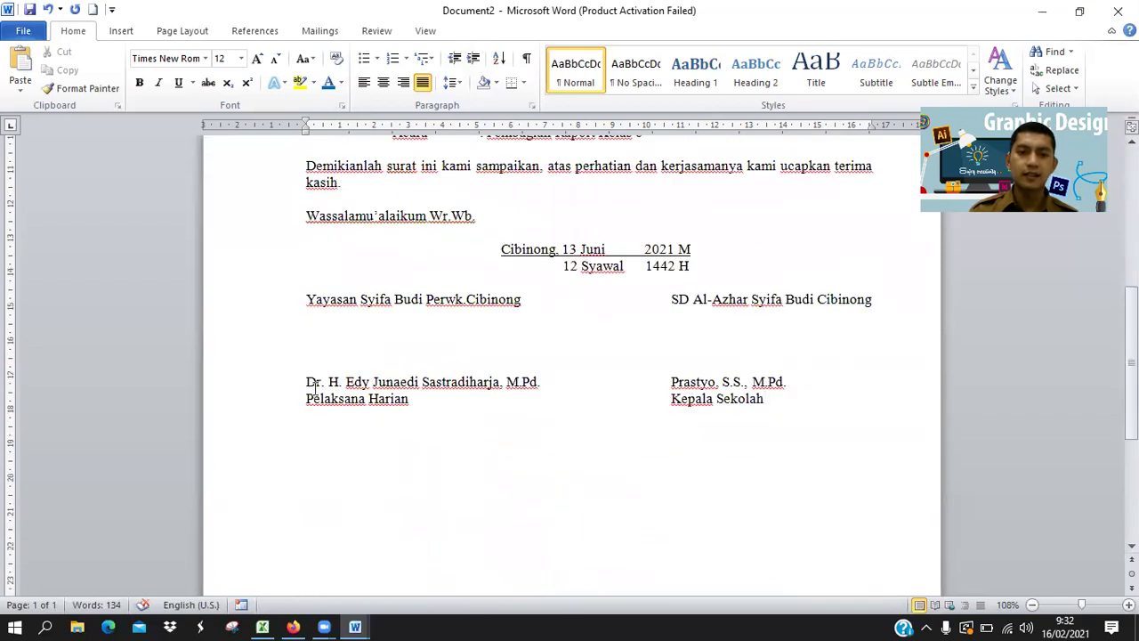
{"action": "left_click_drag", "start_coordinate": [307, 382], "coordinate": [791, 381]}
{"action": "left_click", "coordinate": [139, 82]}
{"action": "left_click", "coordinate": [539, 412]}
Bold the Wassalamu'alaikum Wr.Wb. closing and Assalamu'alaikum Wr.Wb. opening greeting lines.
{"action": "scroll", "coordinate": [559, 411], "scroll_direction": "up", "scroll_amount": 3}
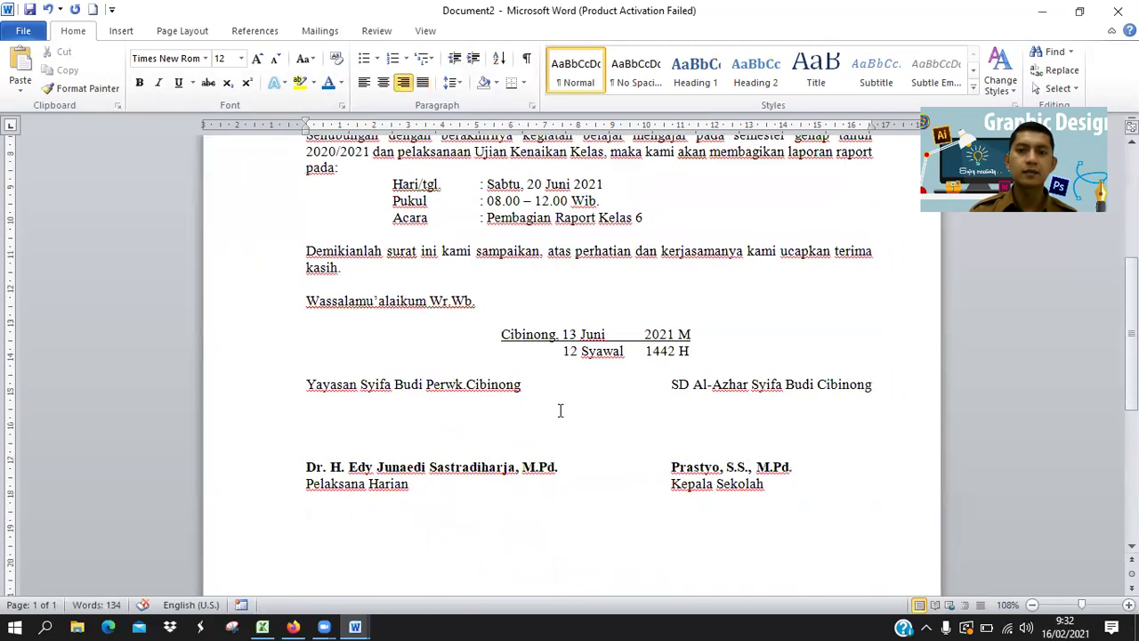
{"action": "left_click_drag", "start_coordinate": [307, 343], "coordinate": [482, 344]}
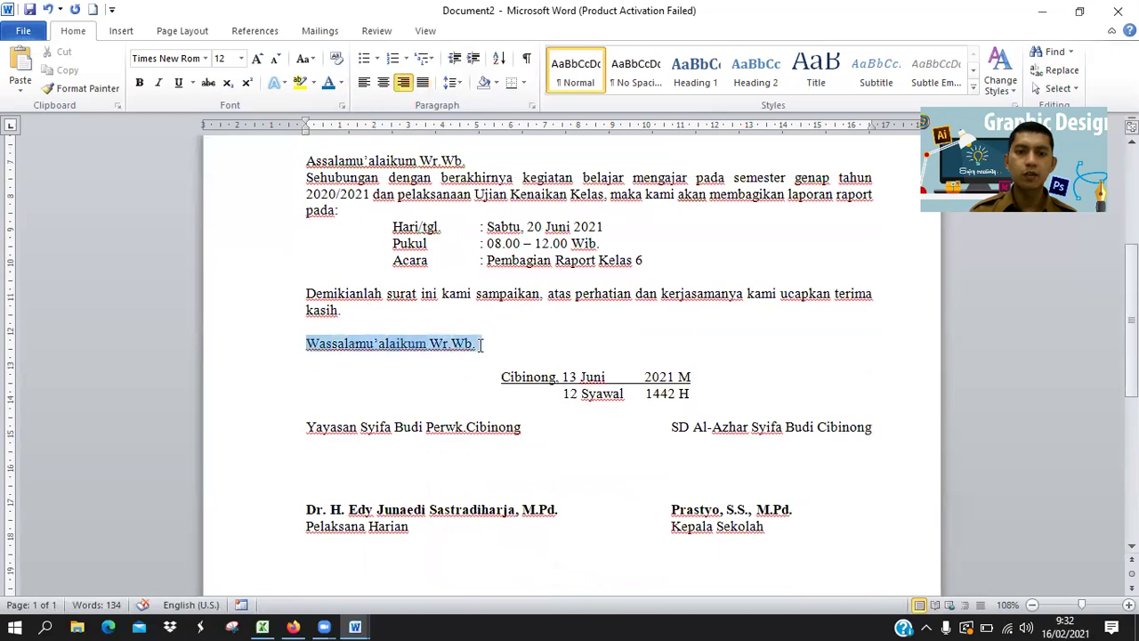
{"action": "left_click", "coordinate": [141, 84]}
{"action": "scroll", "coordinate": [453, 407], "scroll_direction": "up", "scroll_amount": 4}
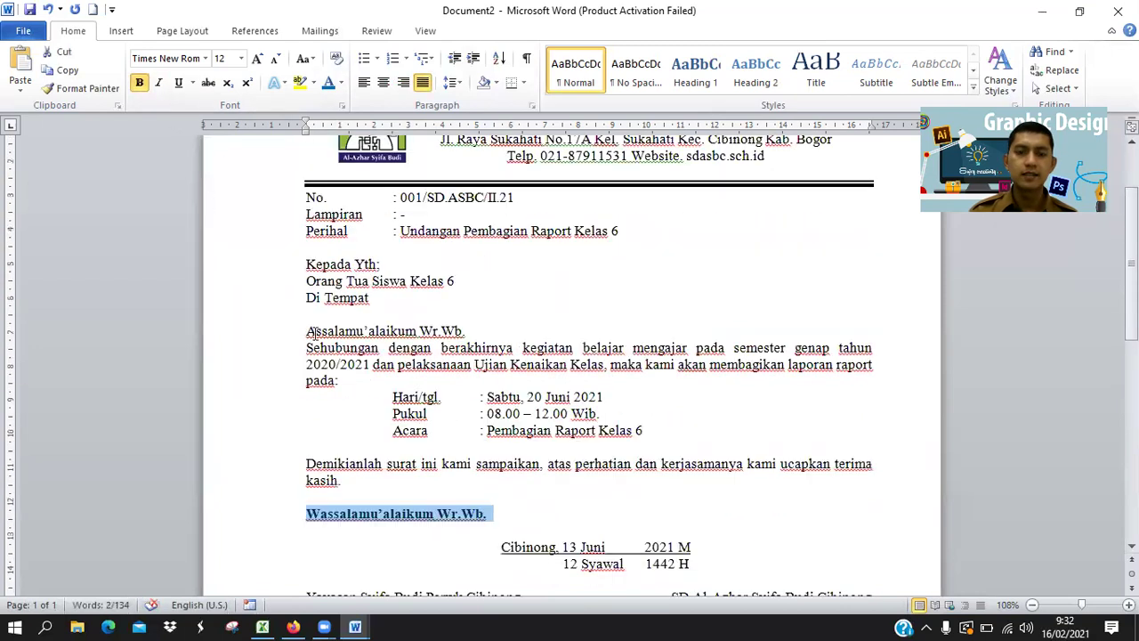
{"action": "left_click_drag", "start_coordinate": [308, 330], "coordinate": [470, 331]}
{"action": "left_click", "coordinate": [138, 81]}
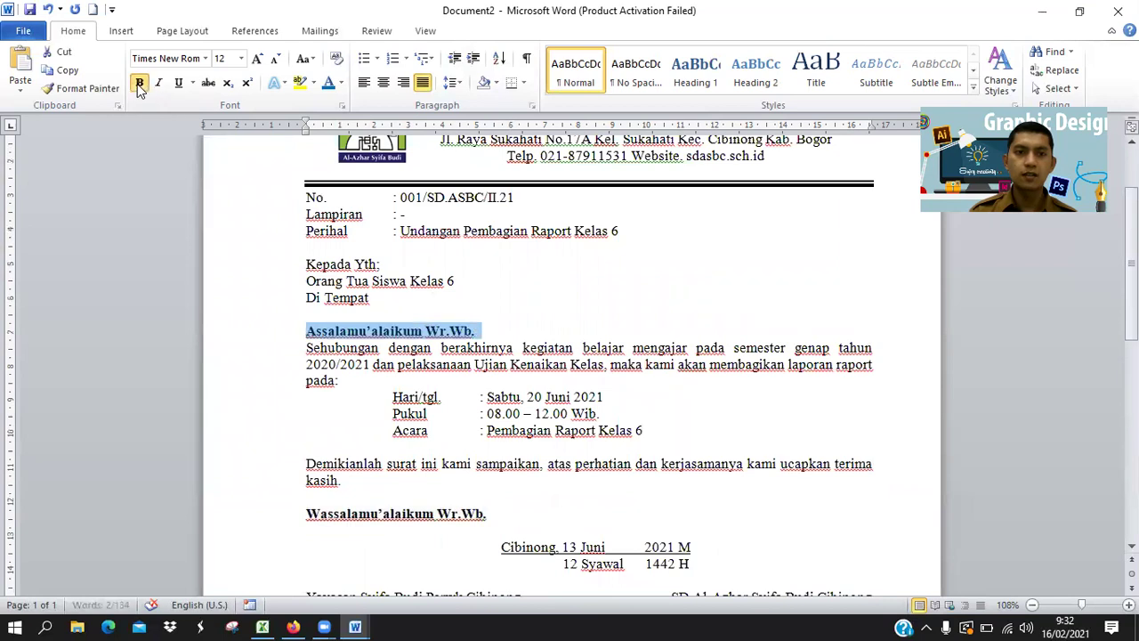
Insert two unbolded blank lines above the greeting and one above Kepada Yth:.
{"action": "left_click", "coordinate": [485, 330]}
{"action": "key", "text": "Return"}
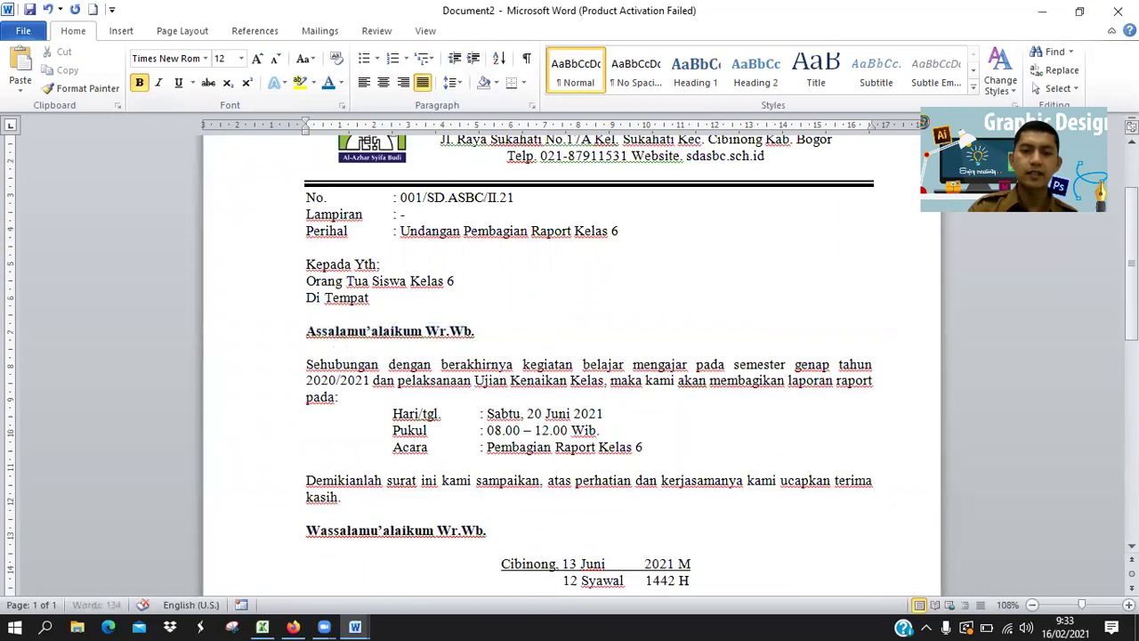
{"action": "left_click", "coordinate": [424, 309]}
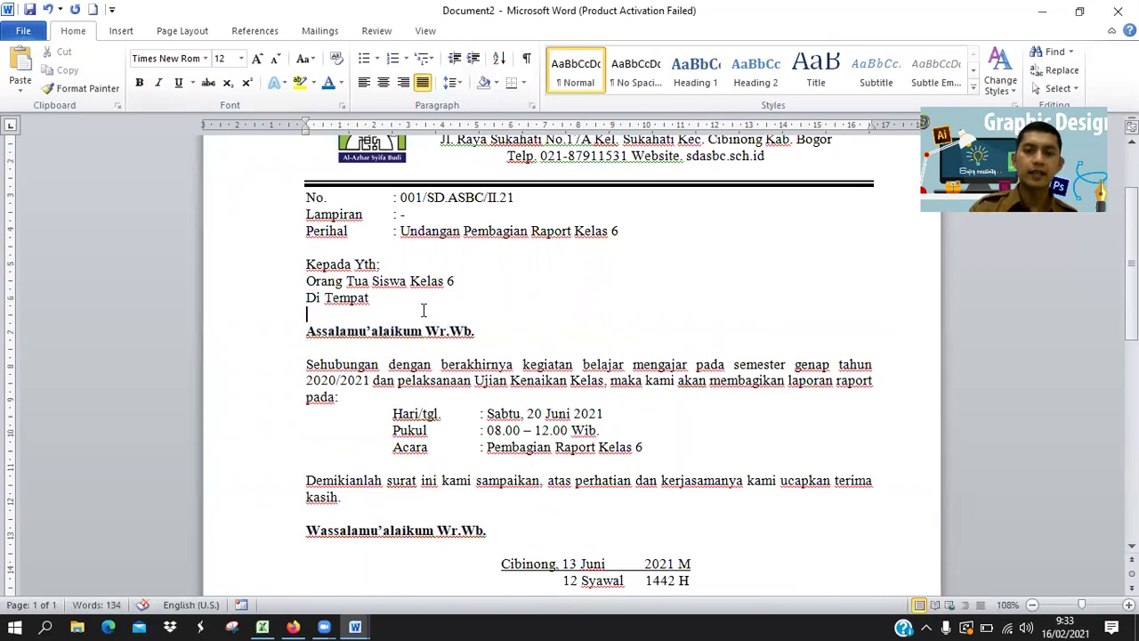
{"action": "key", "text": "Return"}
{"action": "left_click", "coordinate": [303, 265]}
{"action": "key", "text": "Return"}
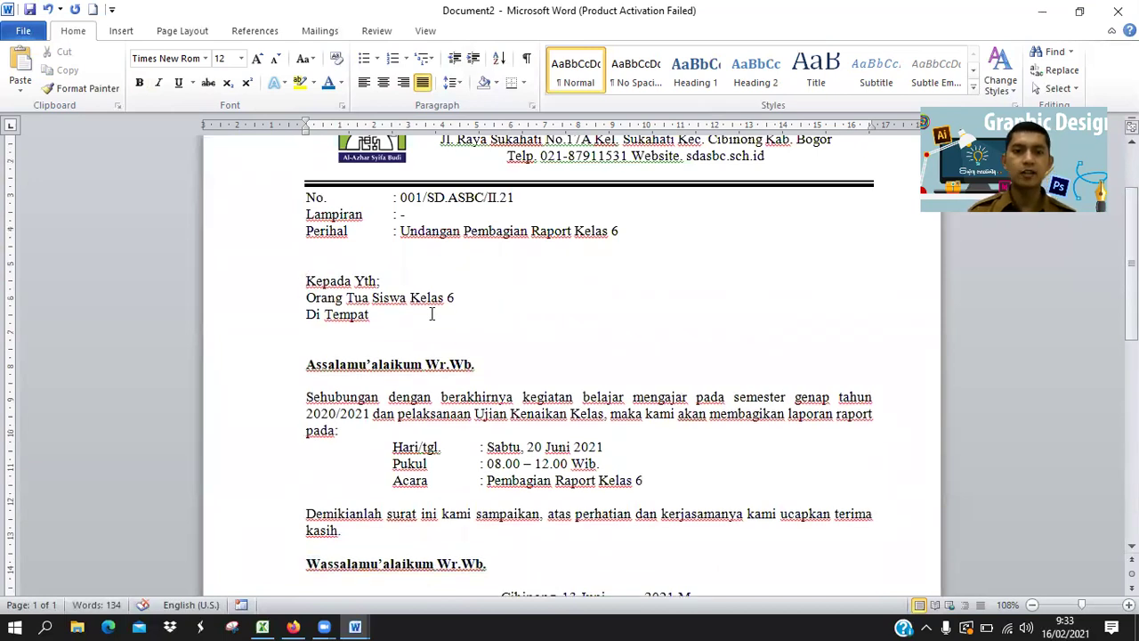
Bold 'Orang Tua Siswa Kelas 6' and bold-underline the subject 'Undangan Pembagian Raport Kelas 6'.
{"action": "left_click_drag", "start_coordinate": [463, 299], "coordinate": [338, 305]}
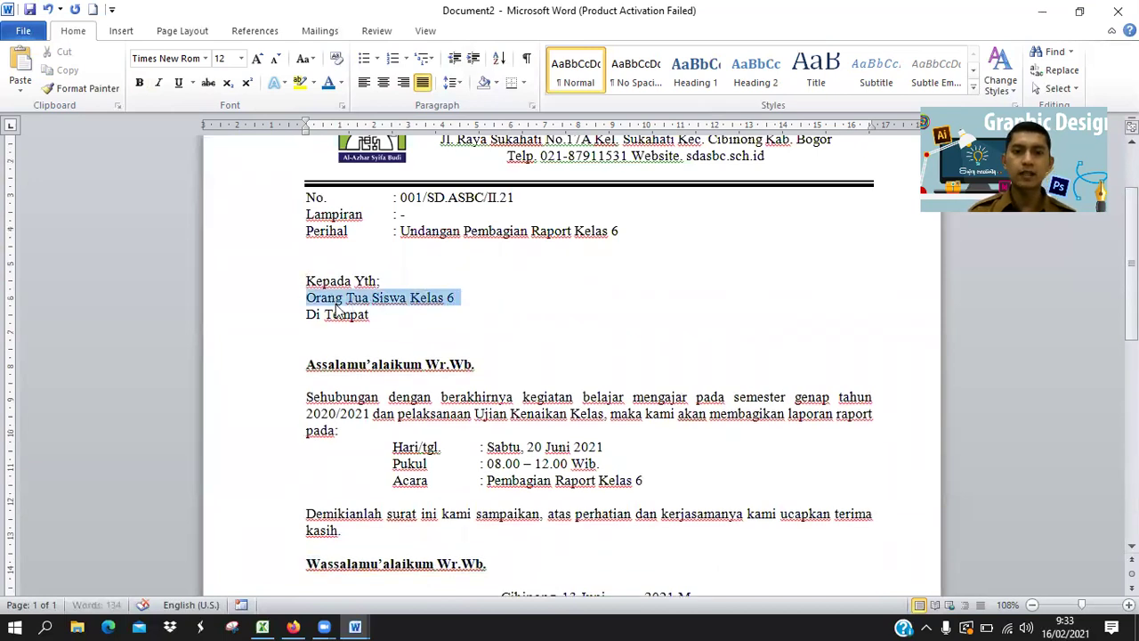
{"action": "left_click", "coordinate": [140, 83]}
{"action": "left_click_drag", "start_coordinate": [621, 231], "coordinate": [400, 232]}
{"action": "left_click", "coordinate": [140, 84]}
{"action": "left_click", "coordinate": [178, 83]}
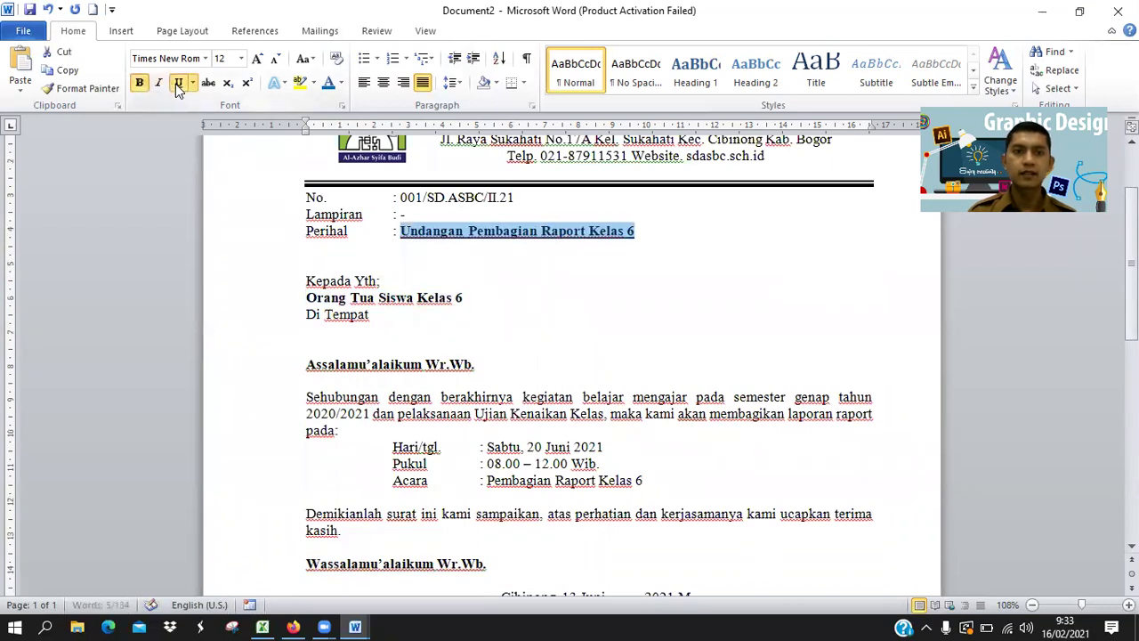
{"action": "left_click", "coordinate": [546, 277]}
{"action": "scroll", "coordinate": [552, 303], "scroll_direction": "down", "scroll_amount": 2}
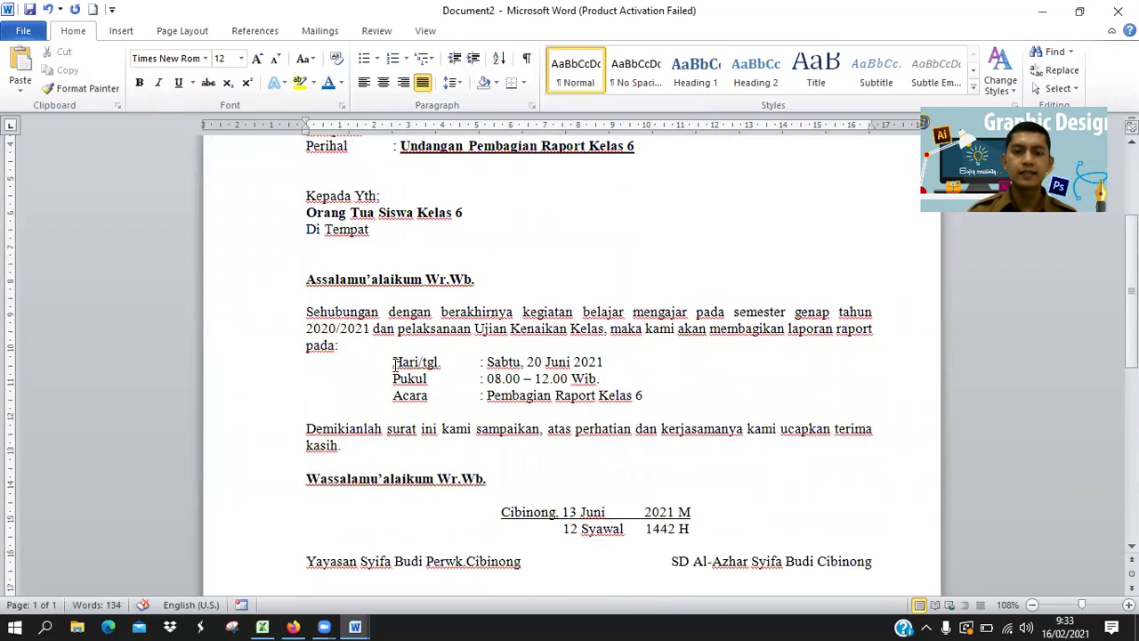
{"action": "scroll", "coordinate": [502, 405], "scroll_direction": "down", "scroll_amount": 2}
{"action": "scroll", "coordinate": [534, 377], "scroll_direction": "up", "scroll_amount": 4}
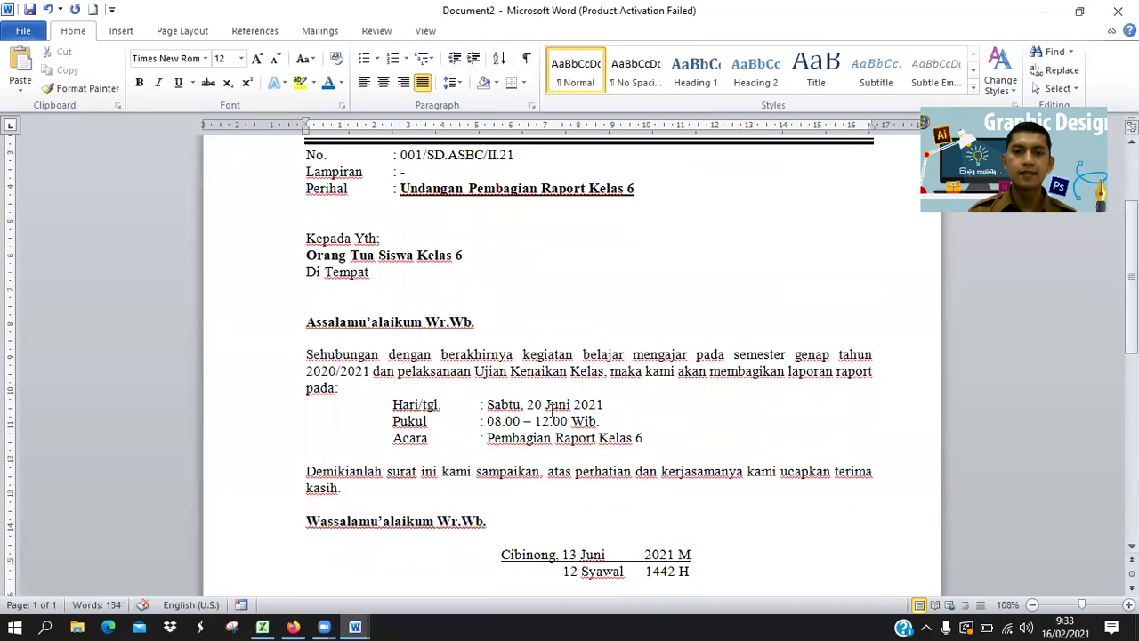
{"action": "scroll", "coordinate": [539, 449], "scroll_direction": "down", "scroll_amount": 4}
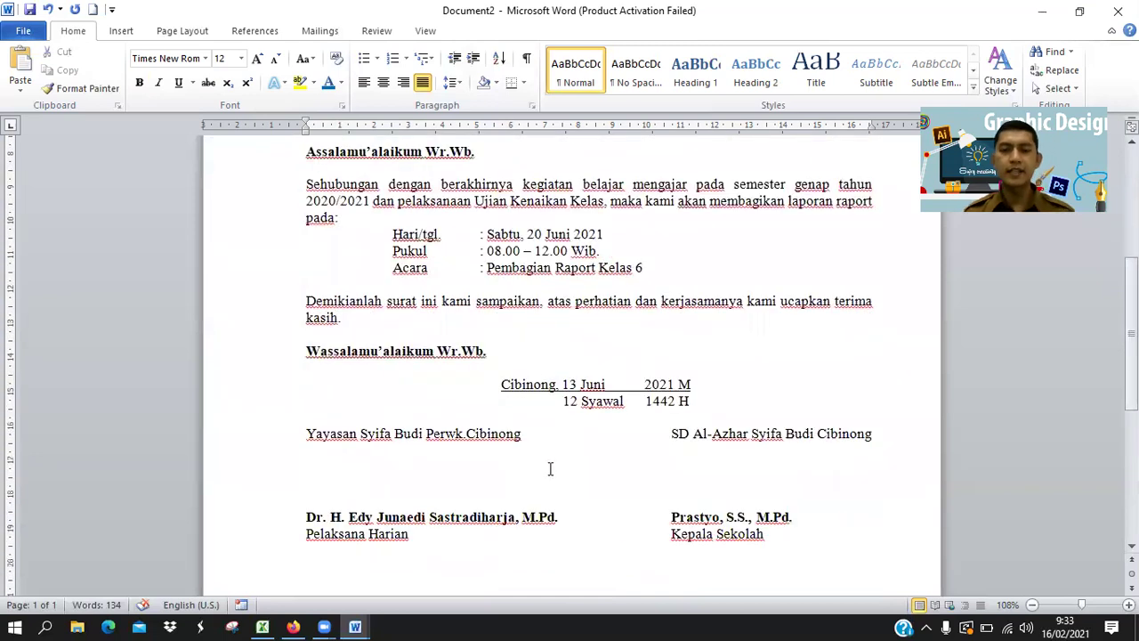
{"action": "scroll", "coordinate": [572, 448], "scroll_direction": "up", "scroll_amount": 2}
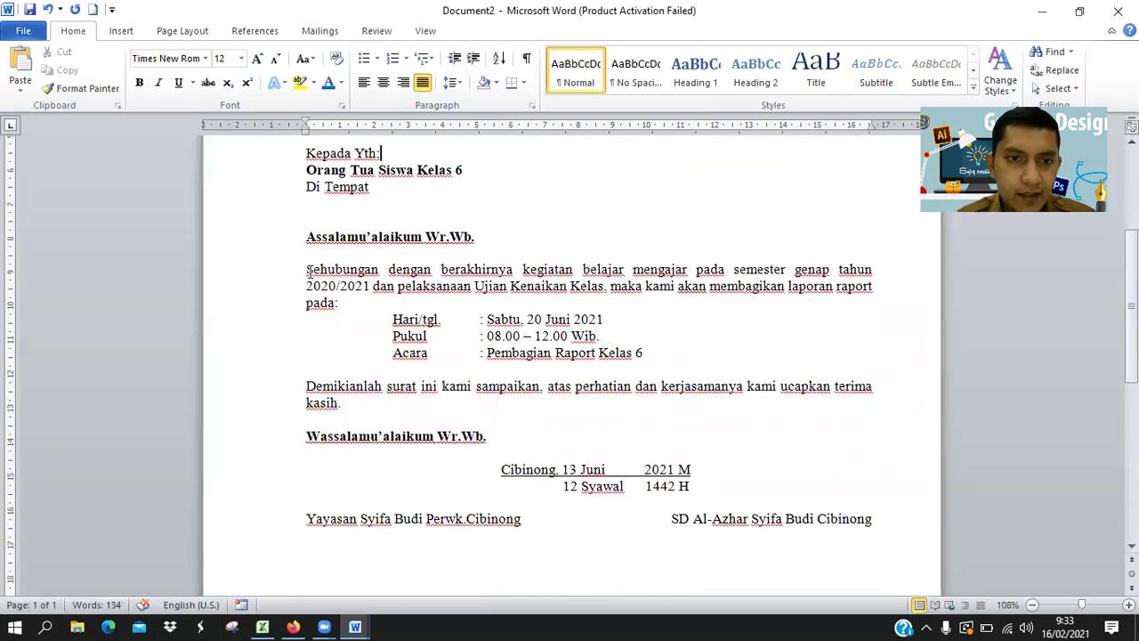
Apply 1.5 line spacing to the body from Sehubungan through Wassalamu'alaikum Wr.Wb.
{"action": "left_click_drag", "start_coordinate": [312, 268], "coordinate": [653, 440]}
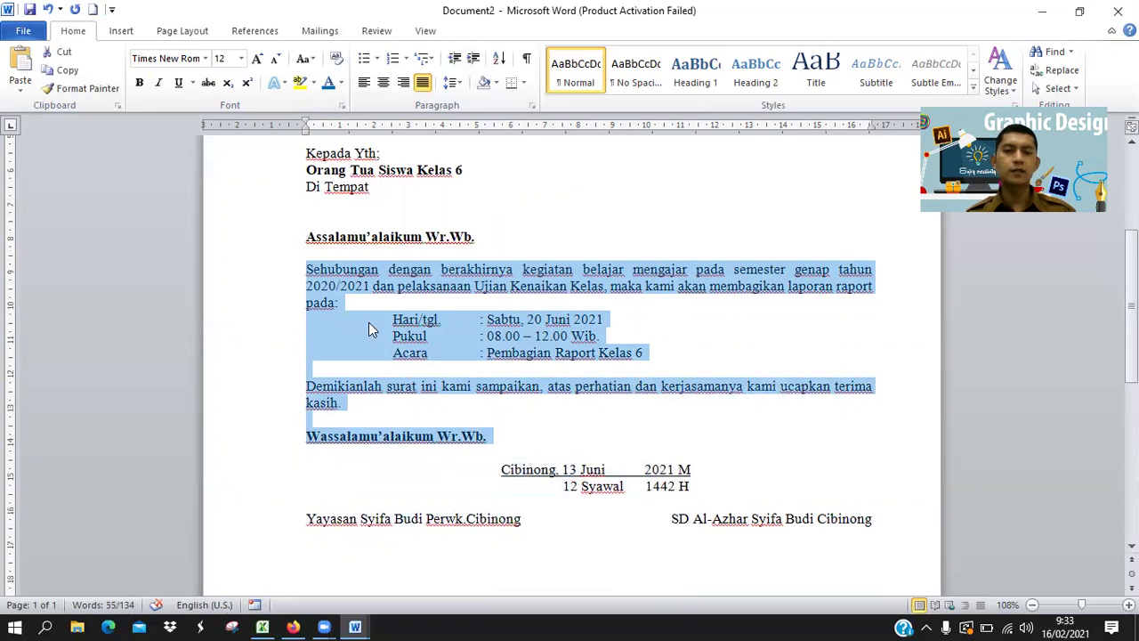
{"action": "right_click", "coordinate": [331, 325]}
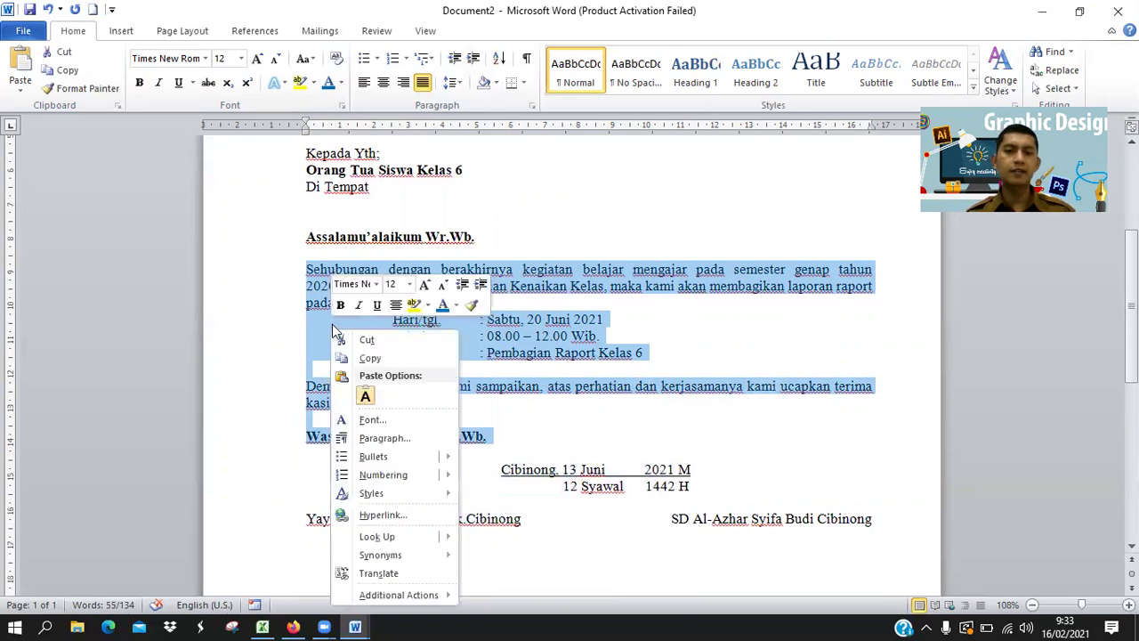
{"action": "left_click", "coordinate": [383, 438]}
{"action": "left_click", "coordinate": [622, 339]}
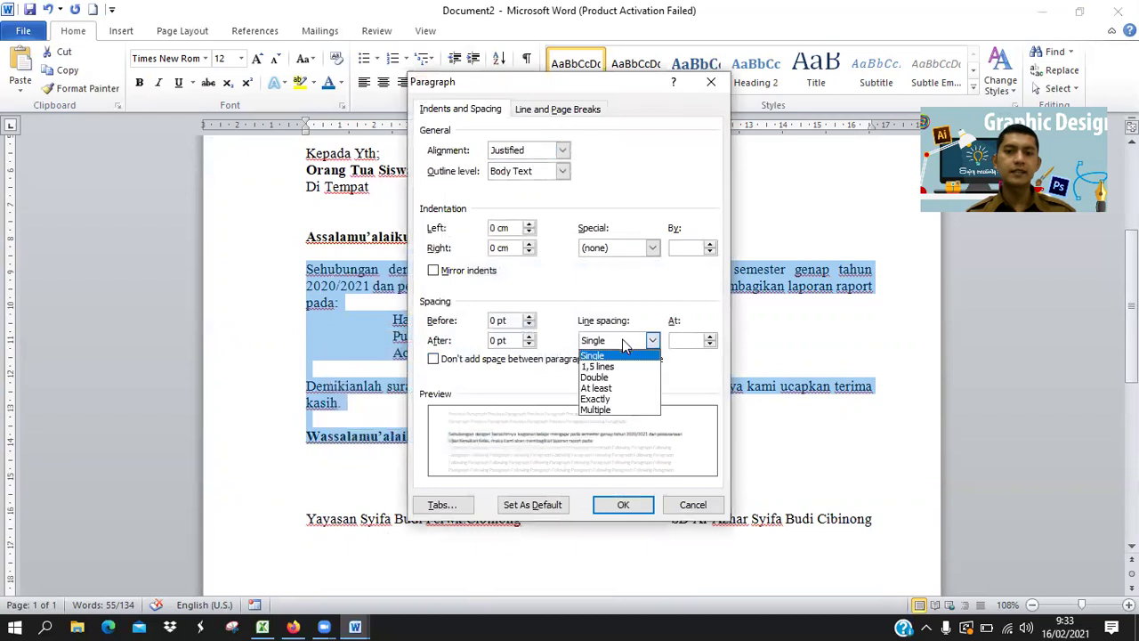
{"action": "left_click", "coordinate": [612, 374]}
{"action": "left_click", "coordinate": [623, 504]}
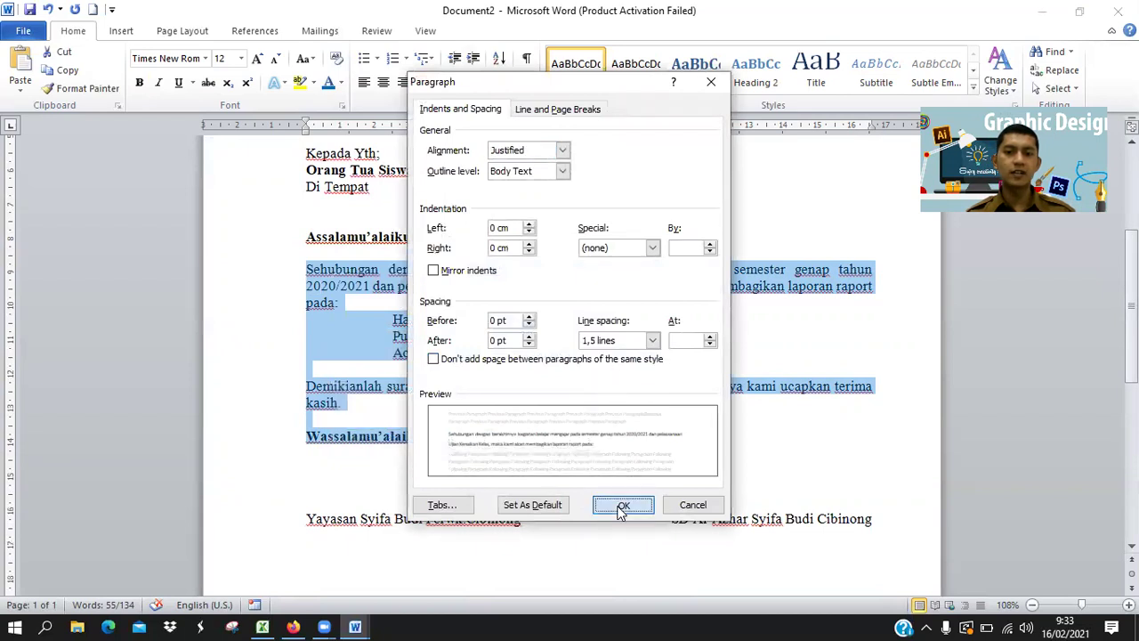
{"action": "left_click", "coordinate": [683, 365]}
{"action": "scroll", "coordinate": [623, 347], "scroll_direction": "down", "scroll_amount": 2}
{"action": "scroll", "coordinate": [593, 327], "scroll_direction": "down", "scroll_amount": 5}
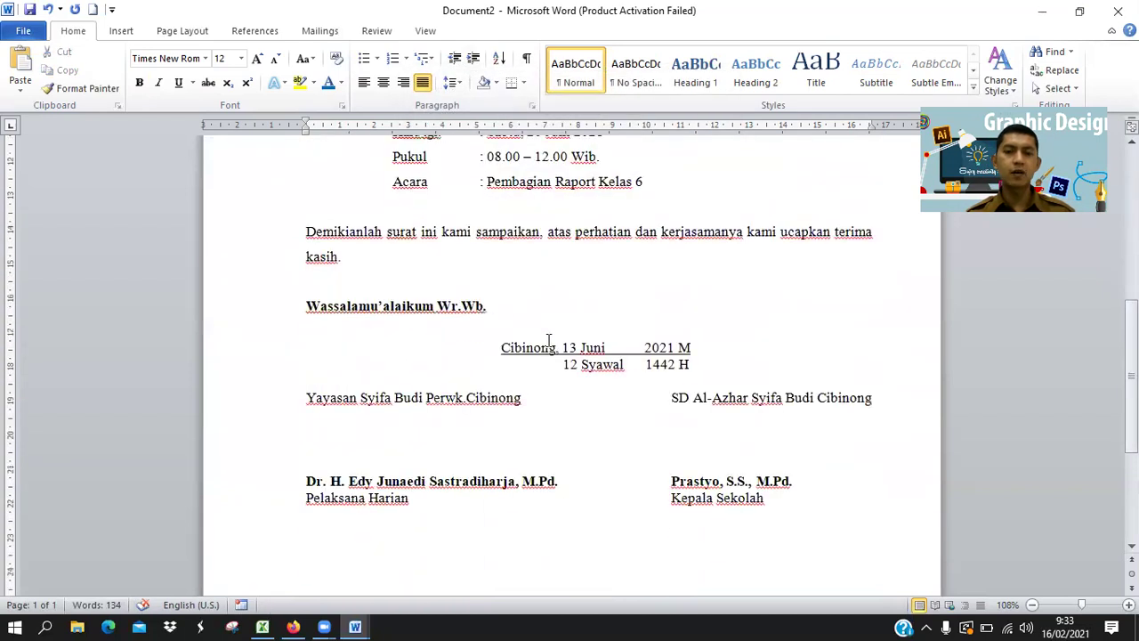
{"action": "scroll", "coordinate": [575, 401], "scroll_direction": "up", "scroll_amount": 4}
{"action": "scroll", "coordinate": [575, 405], "scroll_direction": "up", "scroll_amount": 5}
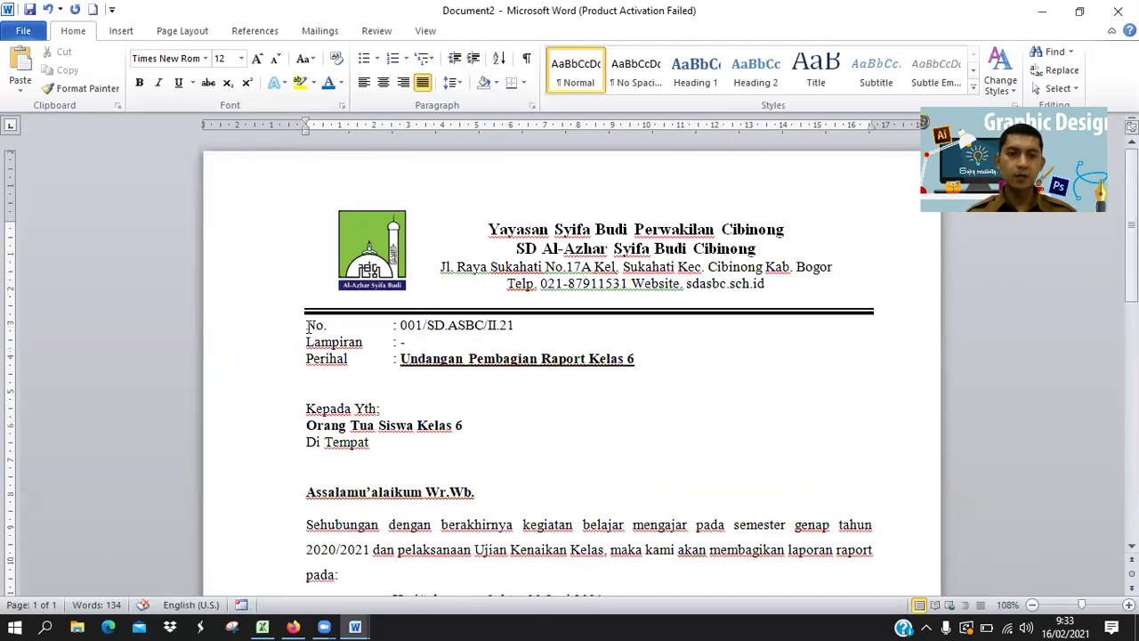
Insert an empty line above the No. line.
{"action": "left_click", "coordinate": [306, 325]}
{"action": "key", "text": "Return"}
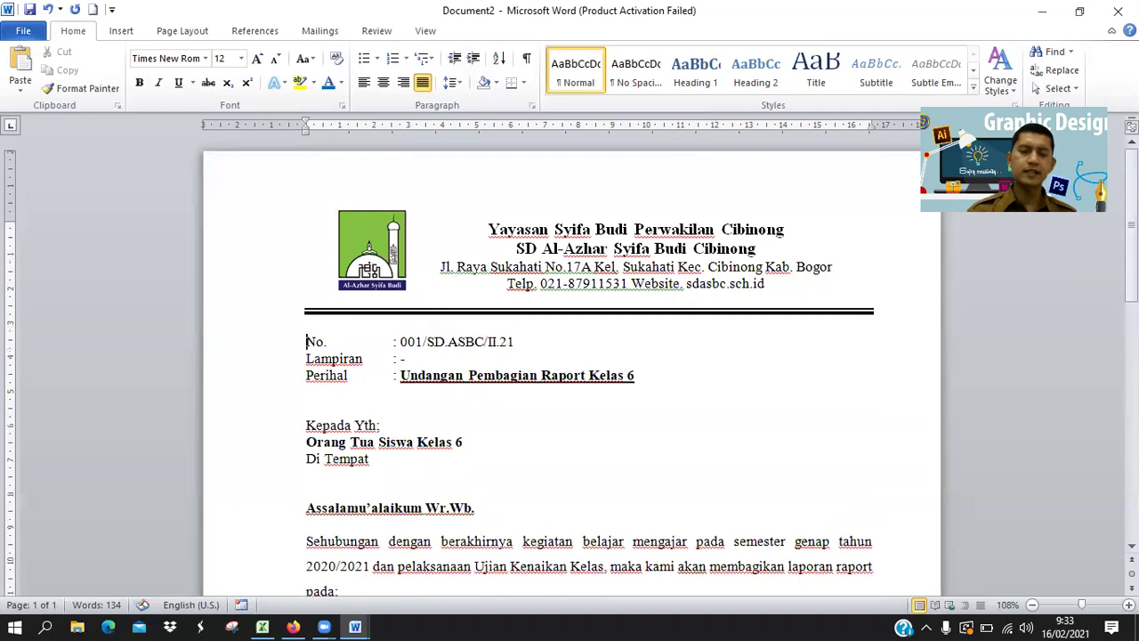
{"action": "scroll", "coordinate": [667, 415], "scroll_direction": "down", "scroll_amount": 3}
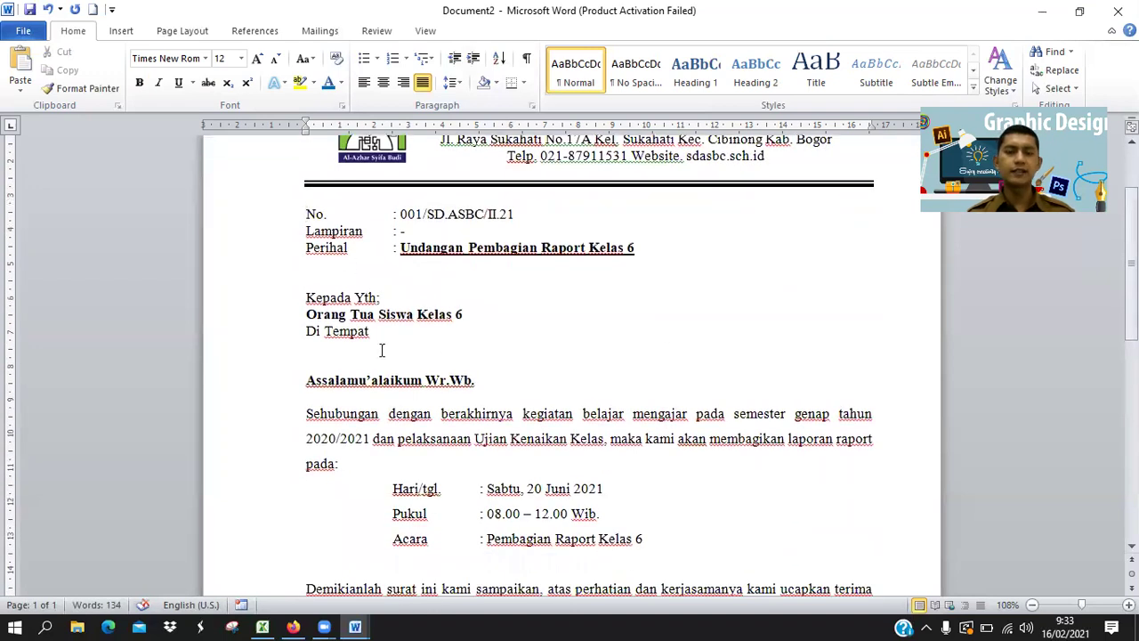
Give the Kepada Yth:, Orang Tua Siswa Kelas 6 and Di Tempat lines 1.5 line spacing.
{"action": "left_click_drag", "start_coordinate": [304, 297], "coordinate": [386, 333]}
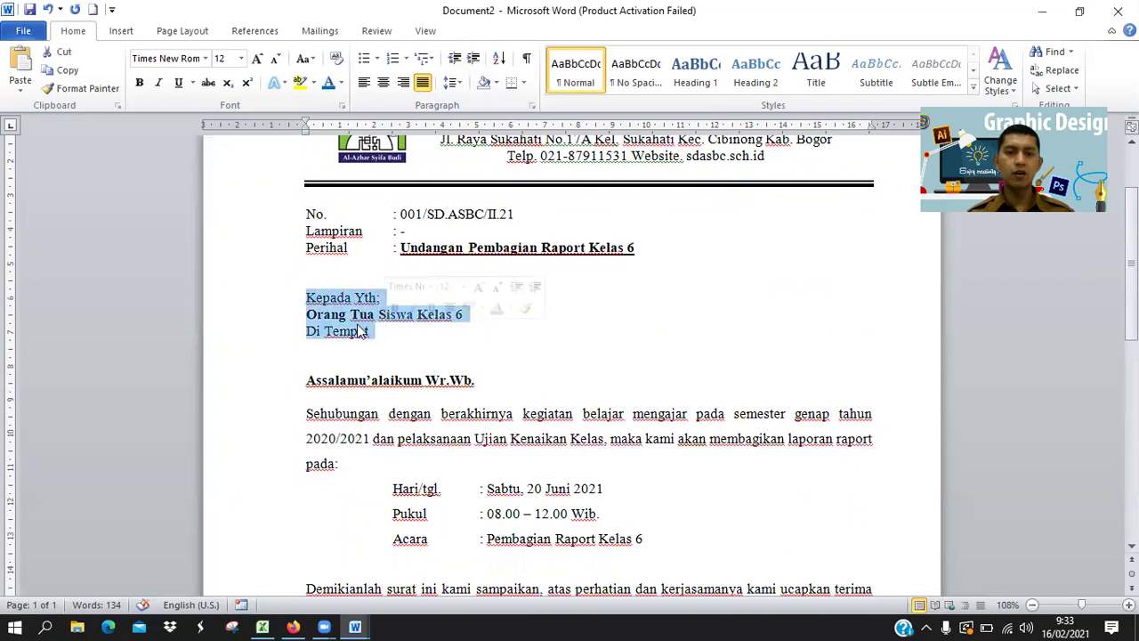
{"action": "right_click", "coordinate": [350, 324]}
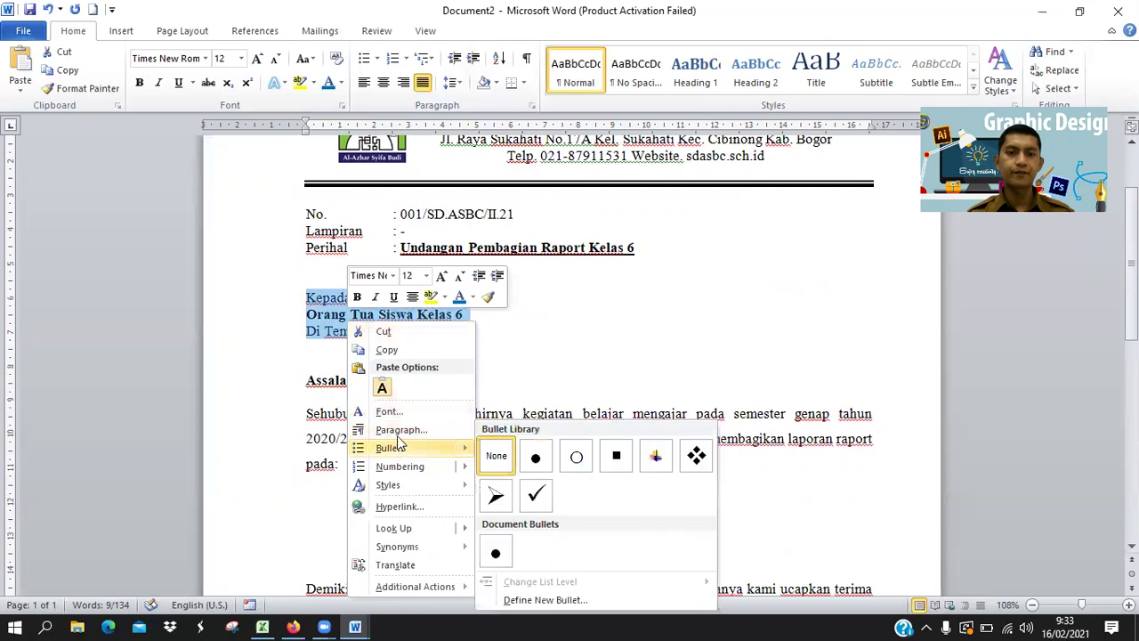
{"action": "left_click", "coordinate": [402, 430]}
{"action": "left_click", "coordinate": [611, 341]}
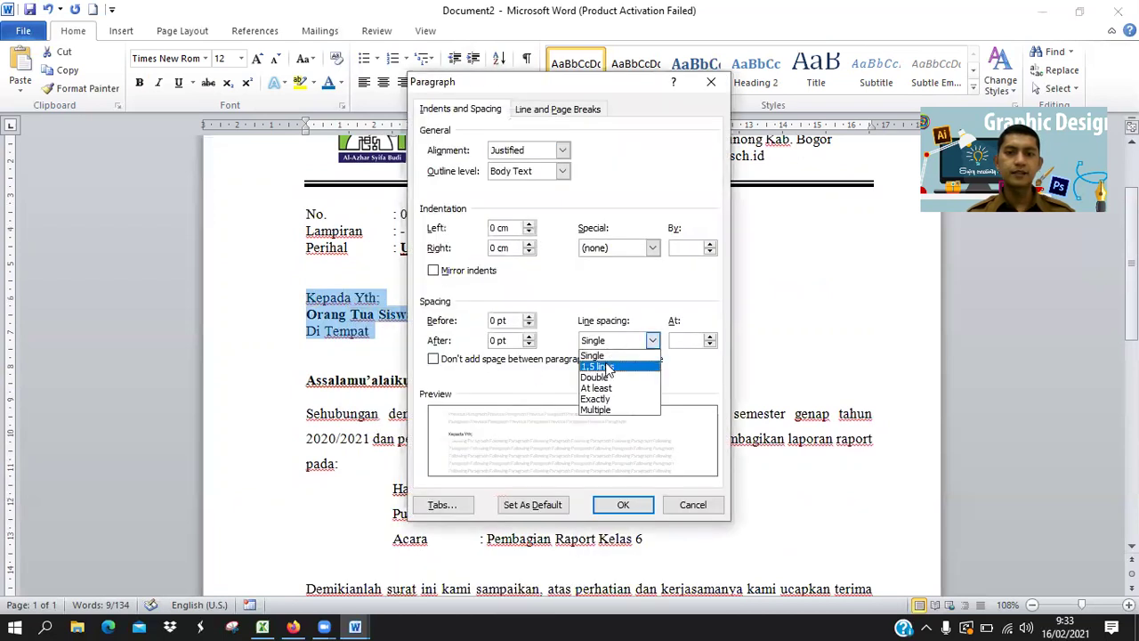
{"action": "left_click", "coordinate": [614, 370]}
{"action": "left_click", "coordinate": [623, 505]}
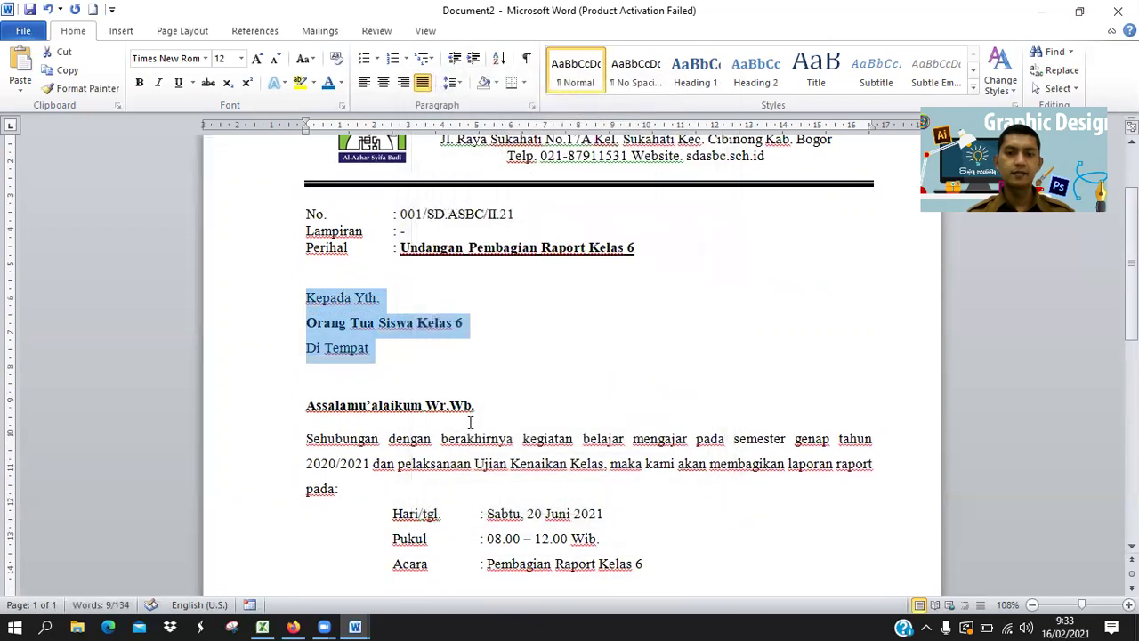
{"action": "scroll", "coordinate": [511, 311], "scroll_direction": "down", "scroll_amount": 2}
{"action": "left_click", "coordinate": [476, 272]}
{"action": "scroll", "coordinate": [475, 279], "scroll_direction": "up", "scroll_amount": 3}
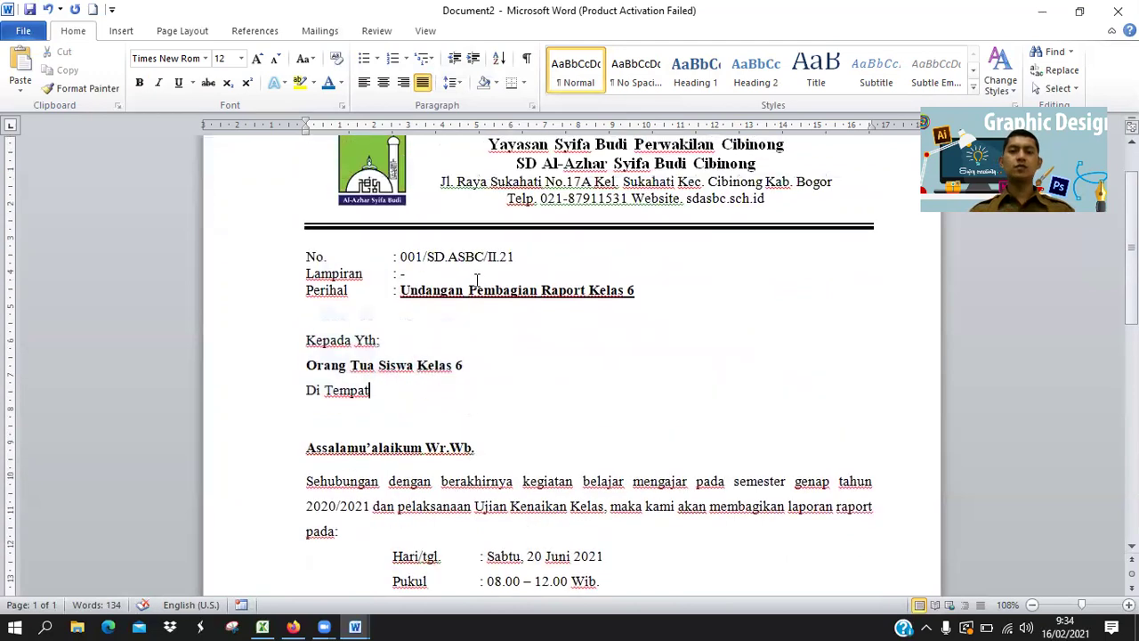
{"action": "scroll", "coordinate": [478, 279], "scroll_direction": "down", "scroll_amount": 10}
{"action": "scroll", "coordinate": [480, 282], "scroll_direction": "up", "scroll_amount": 8}
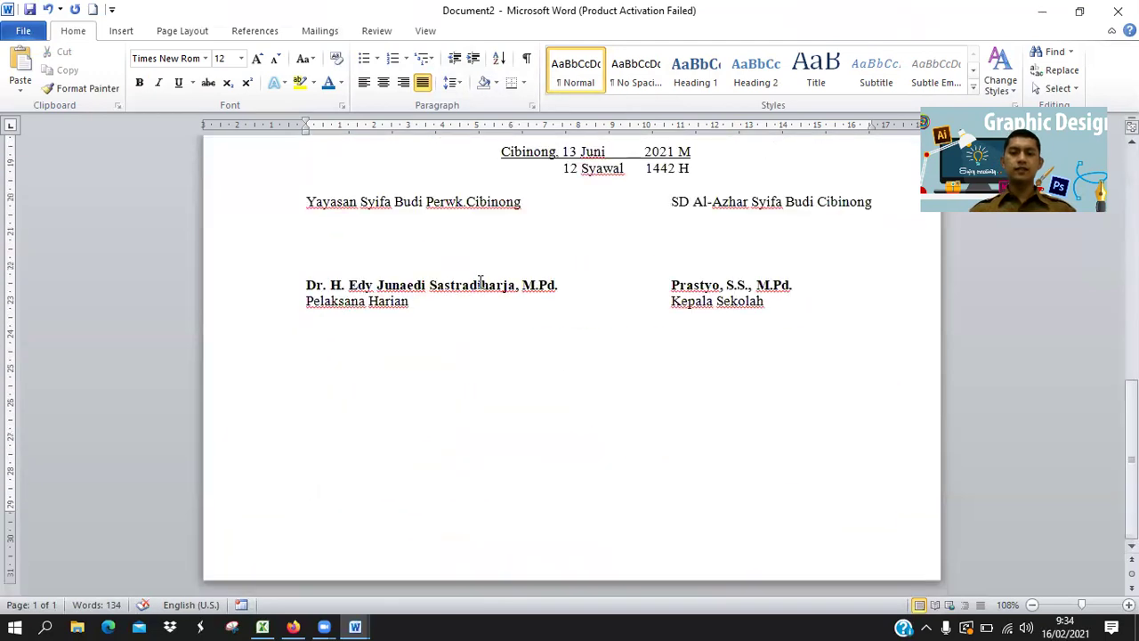
{"action": "scroll", "coordinate": [563, 344], "scroll_direction": "up", "scroll_amount": 5}
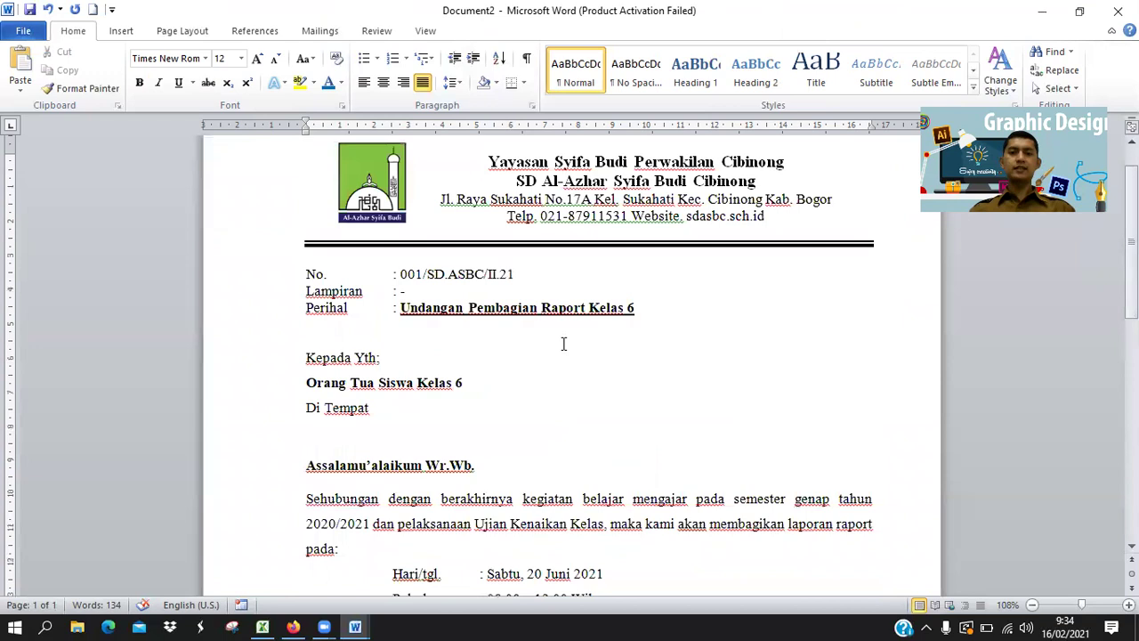
{"action": "scroll", "coordinate": [563, 343], "scroll_direction": "down", "scroll_amount": 2}
{"action": "scroll", "coordinate": [563, 344], "scroll_direction": "up", "scroll_amount": 2}
{"action": "scroll", "coordinate": [563, 344], "scroll_direction": "down", "scroll_amount": 12}
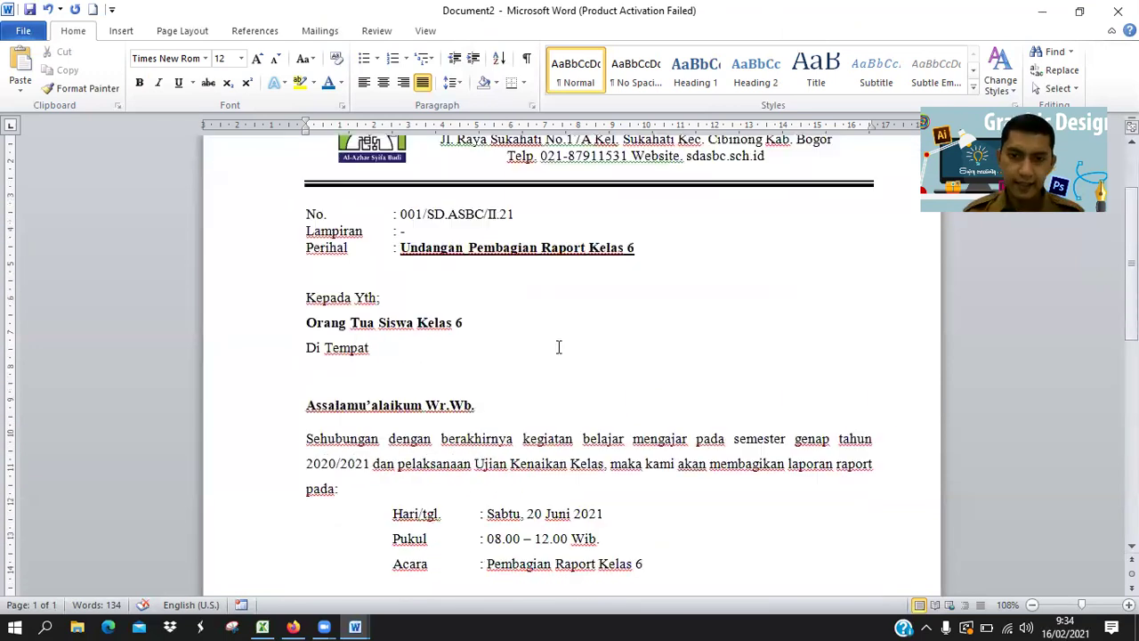
{"action": "left_click", "coordinate": [489, 306]}
{"action": "key", "text": "BackSpace"}
{"action": "scroll", "coordinate": [626, 440], "scroll_direction": "up", "scroll_amount": 10}
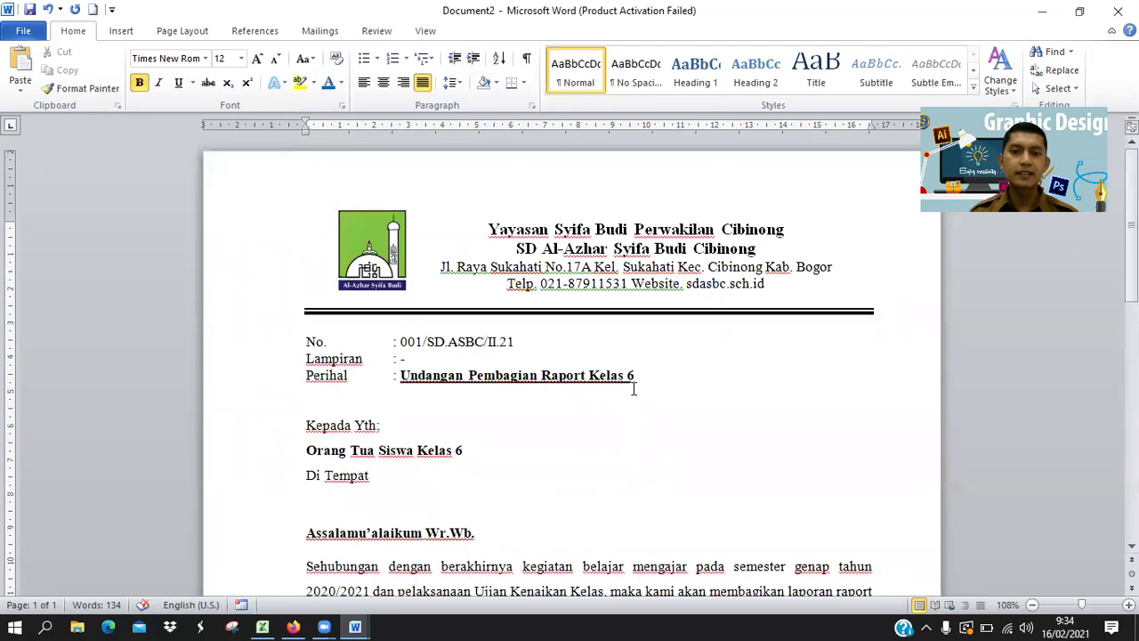
{"action": "left_click_drag", "start_coordinate": [635, 375], "coordinate": [400, 375]}
{"action": "left_click", "coordinate": [158, 85]}
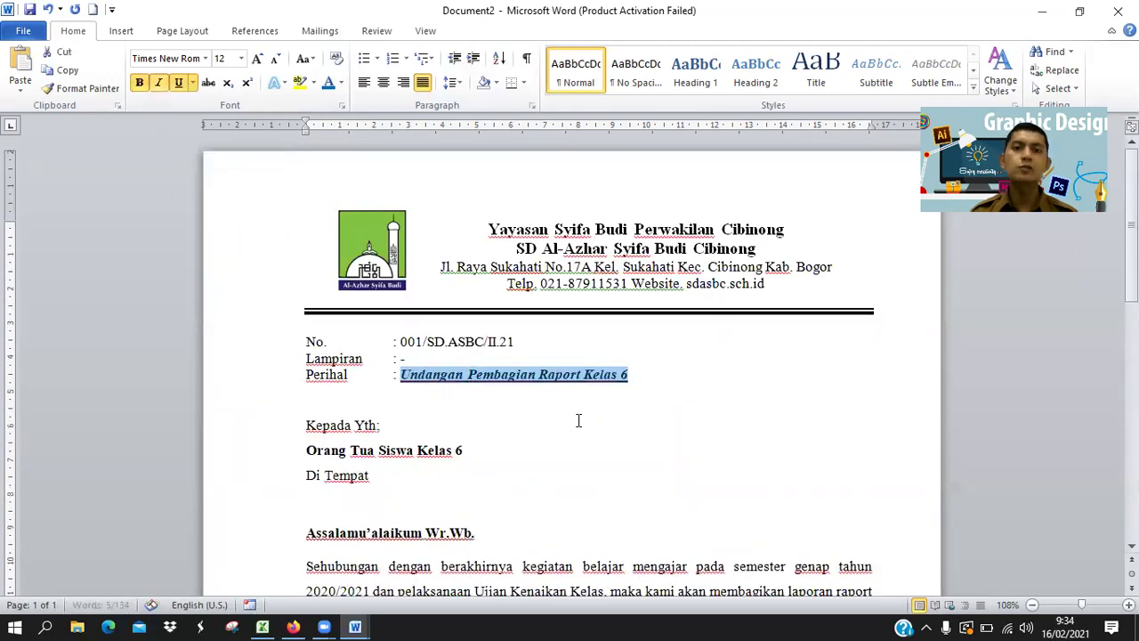
{"action": "left_click", "coordinate": [157, 85]}
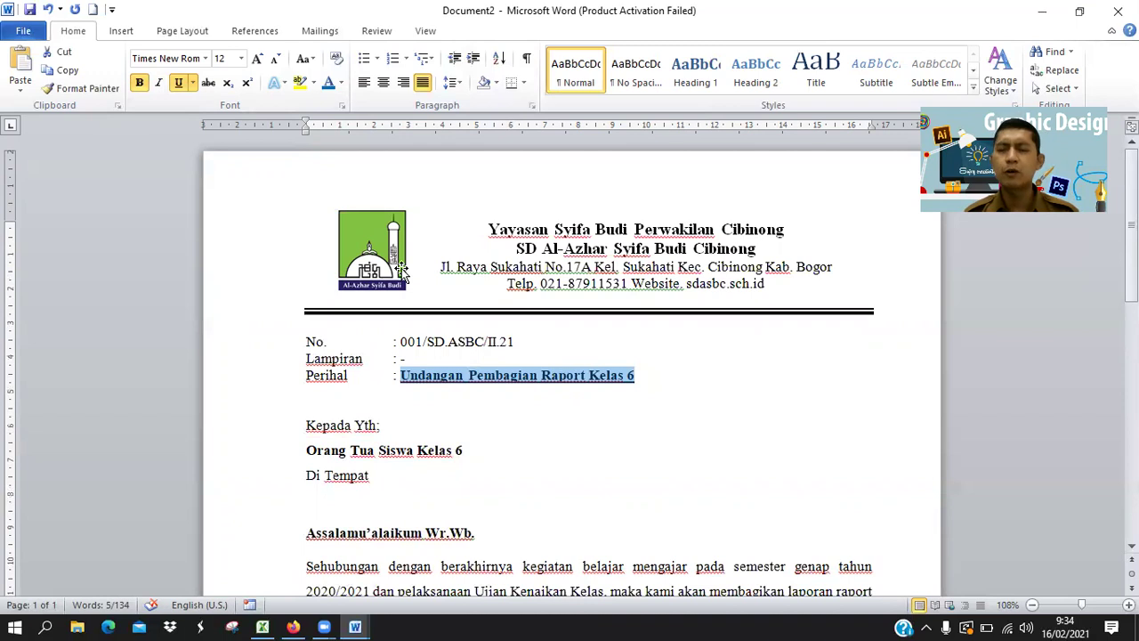
{"action": "left_click", "coordinate": [697, 517]}
{"action": "scroll", "coordinate": [461, 452], "scroll_direction": "down", "scroll_amount": 3}
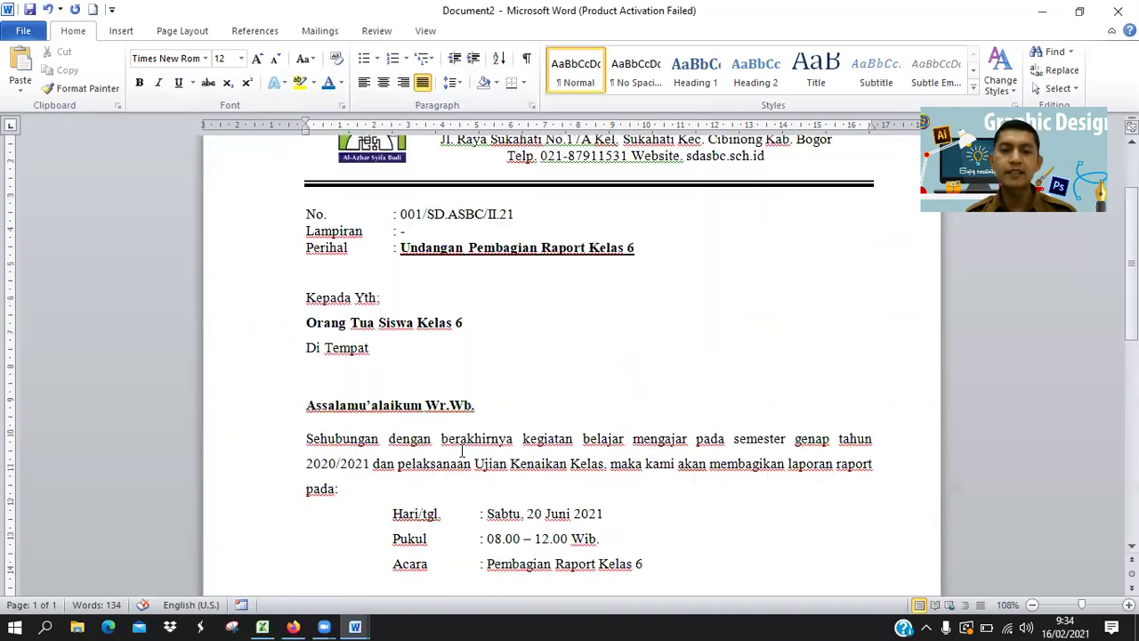
{"action": "scroll", "coordinate": [460, 451], "scroll_direction": "down", "scroll_amount": 3}
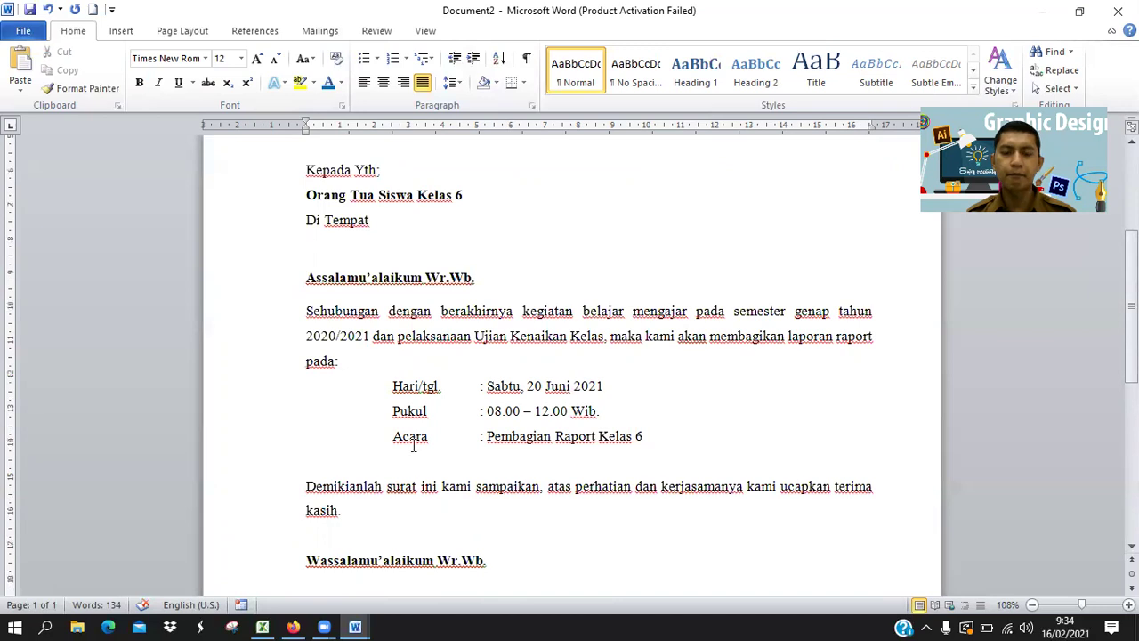
{"action": "scroll", "coordinate": [435, 452], "scroll_direction": "down", "scroll_amount": 3}
{"action": "scroll", "coordinate": [421, 467], "scroll_direction": "down", "scroll_amount": 1}
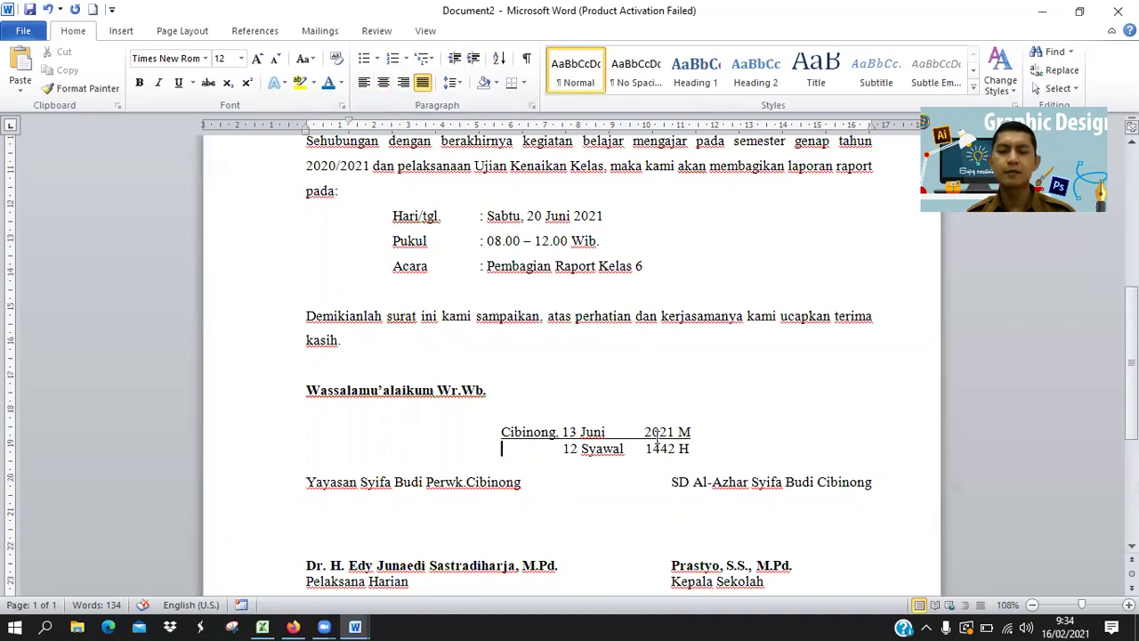
{"action": "scroll", "coordinate": [585, 447], "scroll_direction": "down", "scroll_amount": 2}
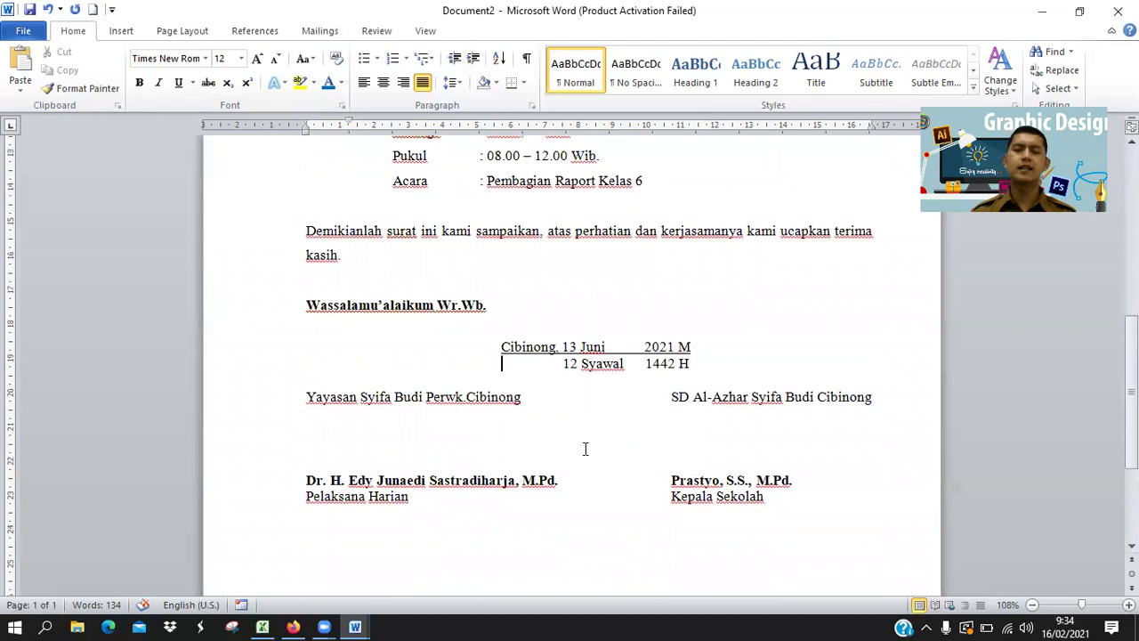
{"action": "scroll", "coordinate": [589, 447], "scroll_direction": "down", "scroll_amount": 1}
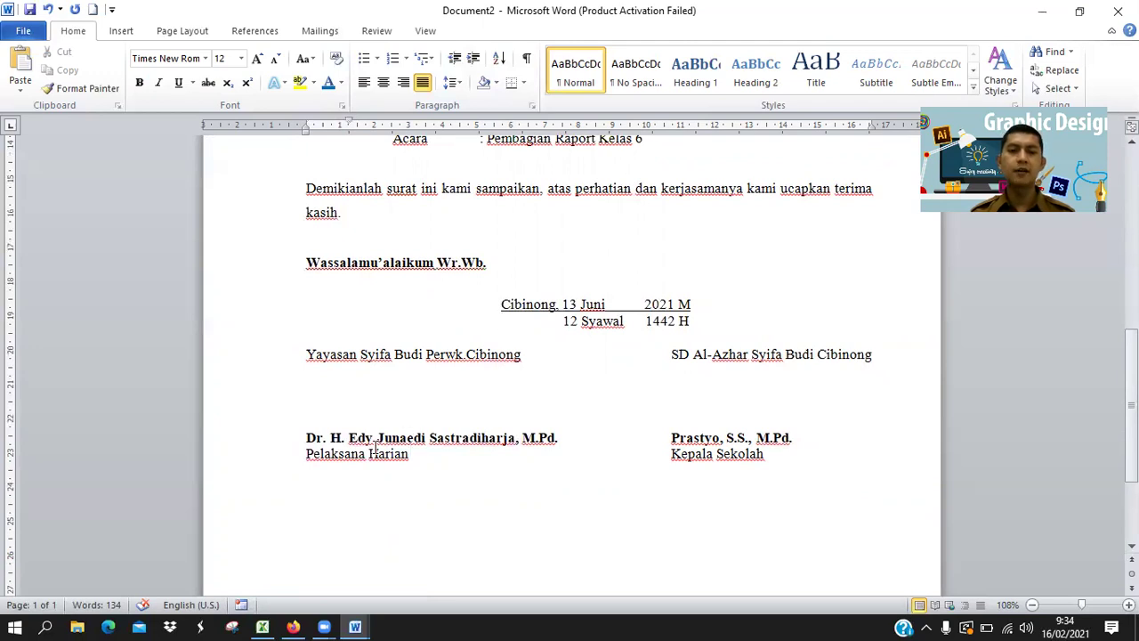
{"action": "scroll", "coordinate": [663, 483], "scroll_direction": "down", "scroll_amount": 2}
{"action": "scroll", "coordinate": [663, 483], "scroll_direction": "up", "scroll_amount": 10}
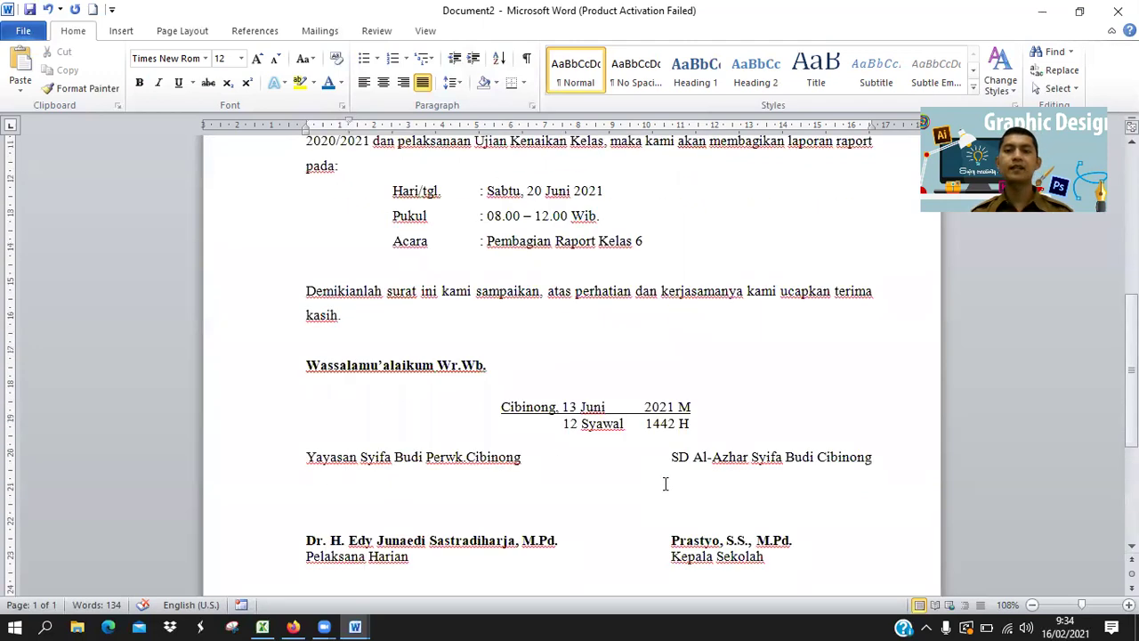
{"action": "scroll", "coordinate": [664, 484], "scroll_direction": "up", "scroll_amount": 2}
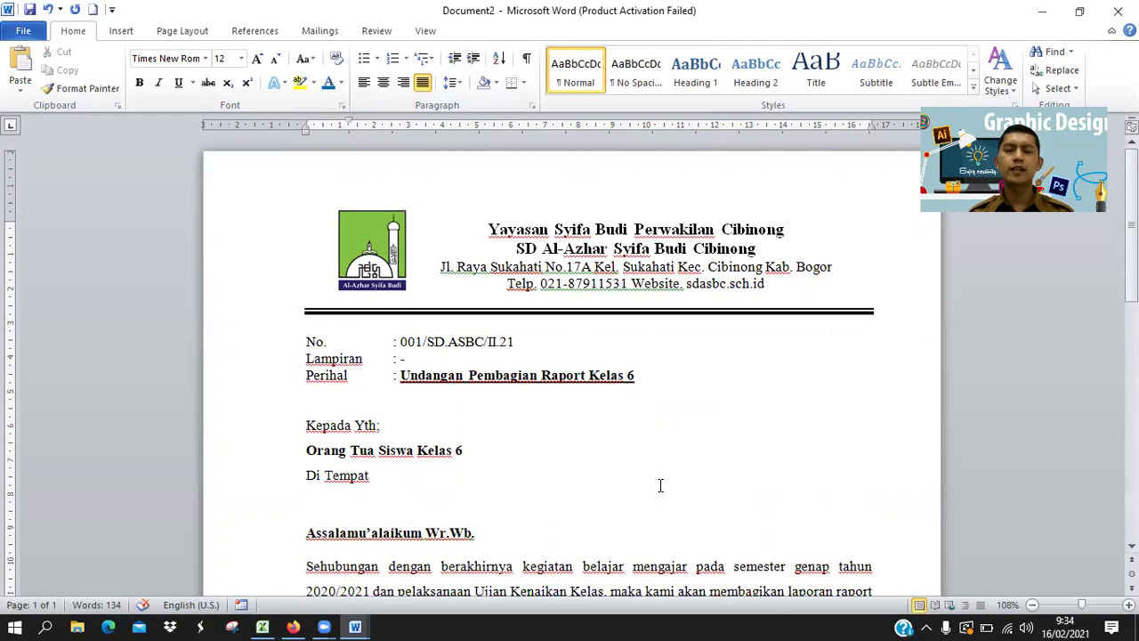
{"action": "scroll", "coordinate": [660, 485], "scroll_direction": "down", "scroll_amount": 6}
{"action": "scroll", "coordinate": [661, 485], "scroll_direction": "down", "scroll_amount": 5}
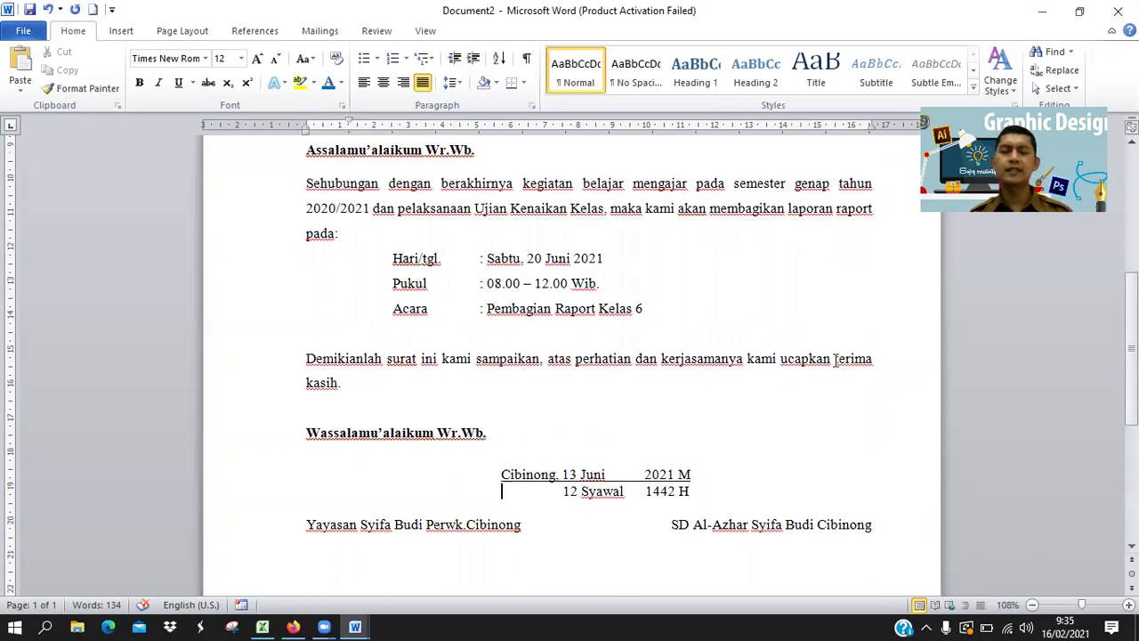
{"action": "scroll", "coordinate": [833, 365], "scroll_direction": "up", "scroll_amount": 5}
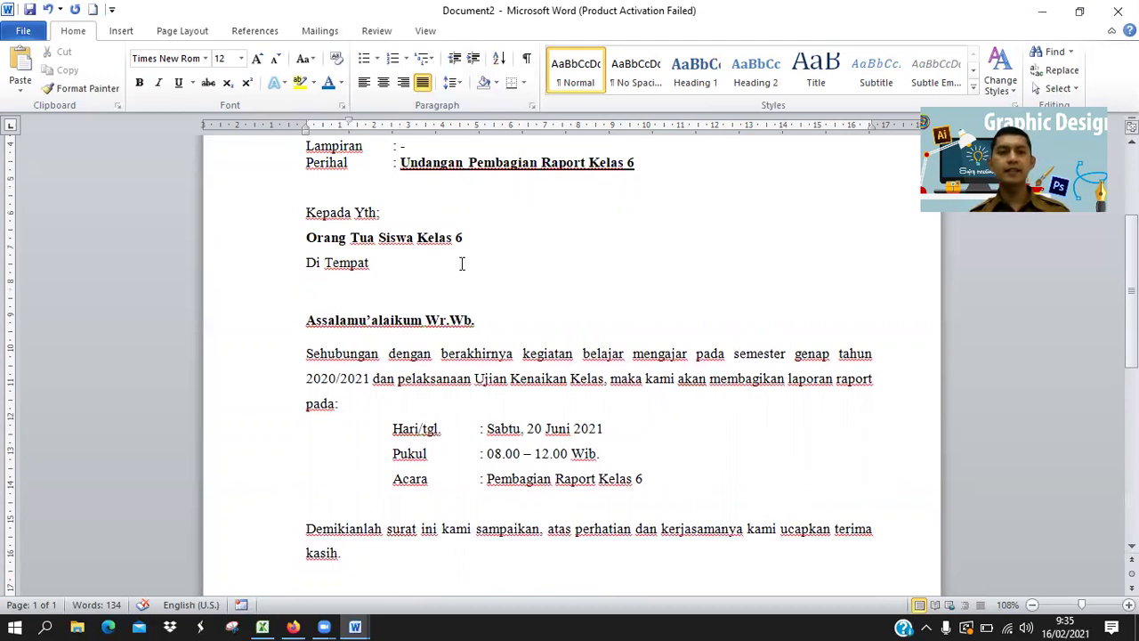
Save the letter to Documents as a Word document under a new UPRAK TIK name ending in KELAS 6.
{"action": "left_click", "coordinate": [23, 31]}
{"action": "left_click", "coordinate": [51, 81]}
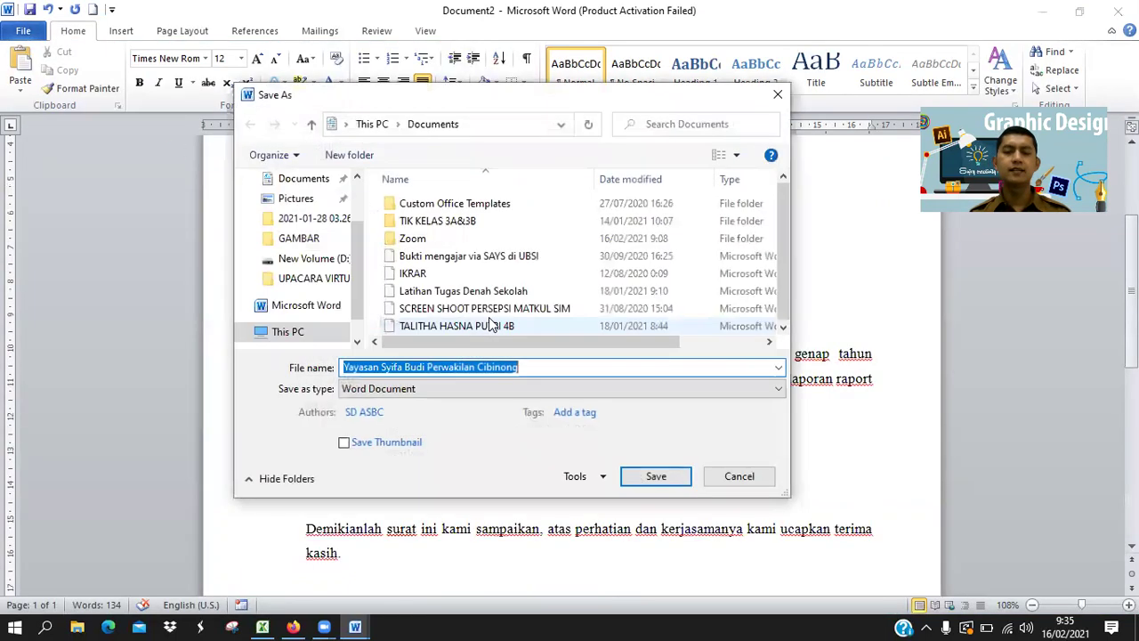
{"action": "left_click", "coordinate": [535, 367]}
{"action": "left_click_drag", "start_coordinate": [535, 368], "coordinate": [344, 367]}
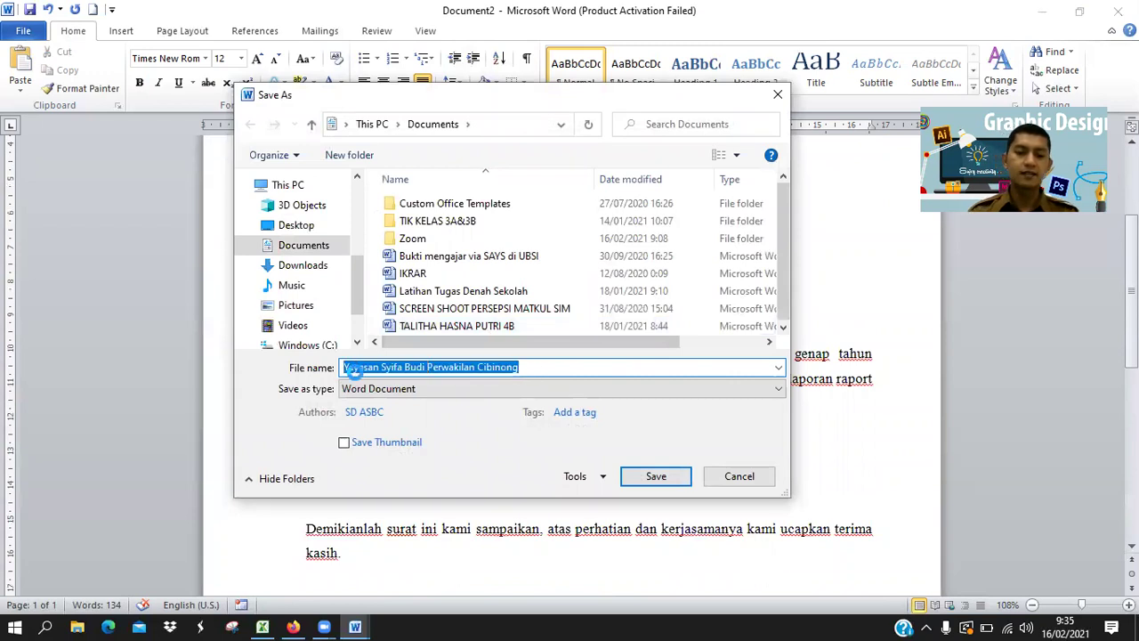
{"action": "type", "text": "UPRAK TI"}
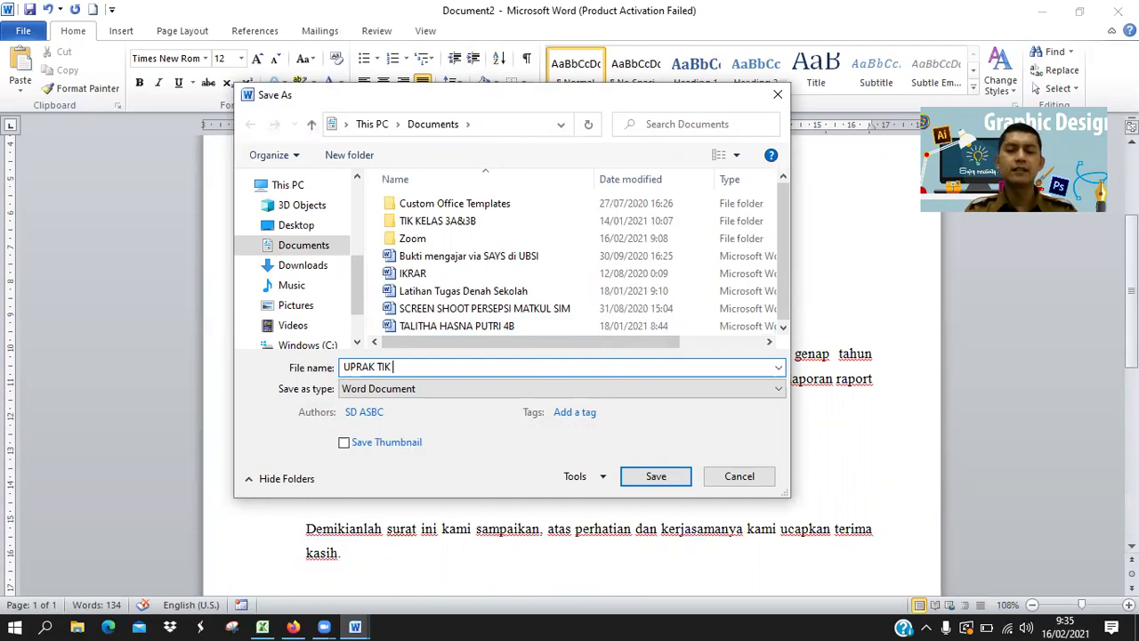
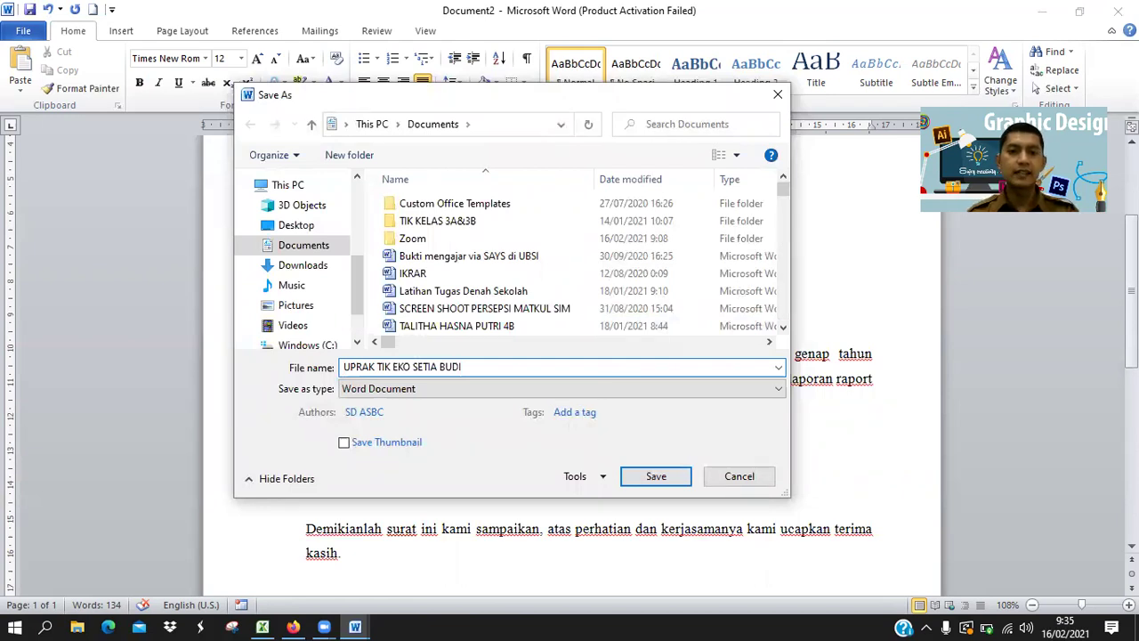
{"action": "key", "text": "ctrl+a"}
{"action": "type", "text": "KEL"}
{"action": "key", "text": "ctrl+a"}
{"action": "key", "text": "ctrl+z"}
{"action": "left_click", "coordinate": [488, 366]}
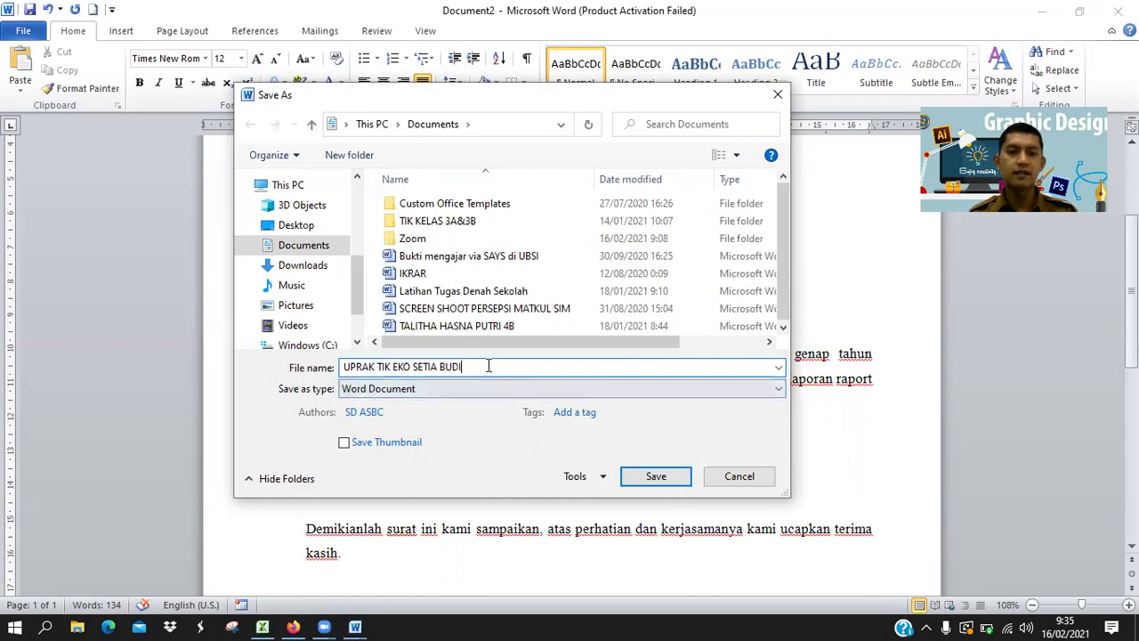
{"action": "type", "text": "KELAS 6"}
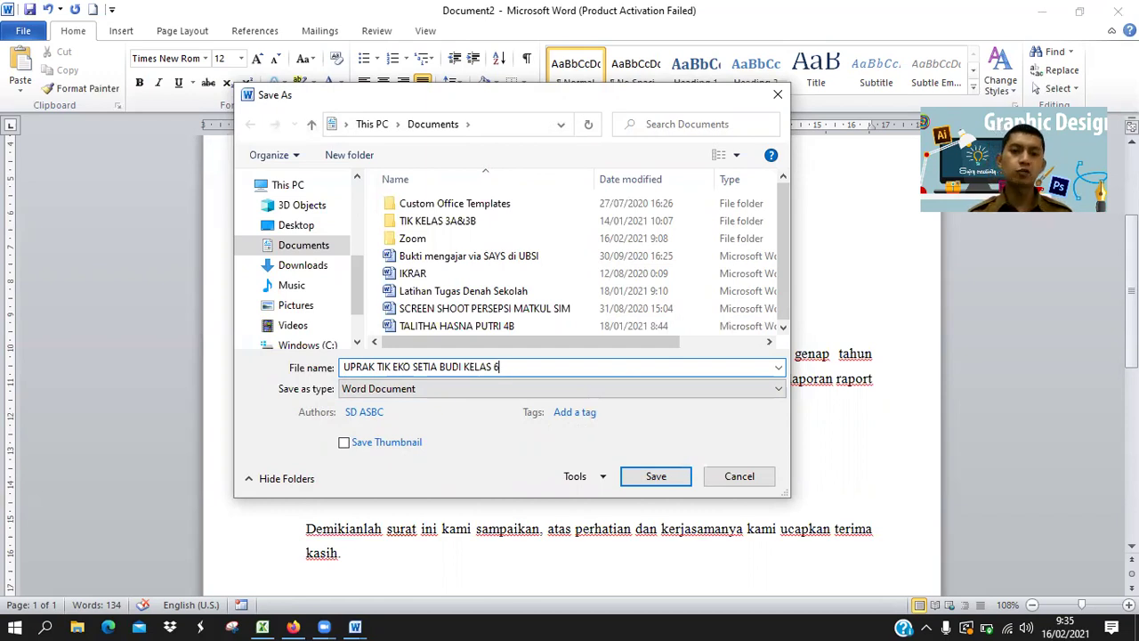
{"action": "left_click", "coordinate": [655, 477]}
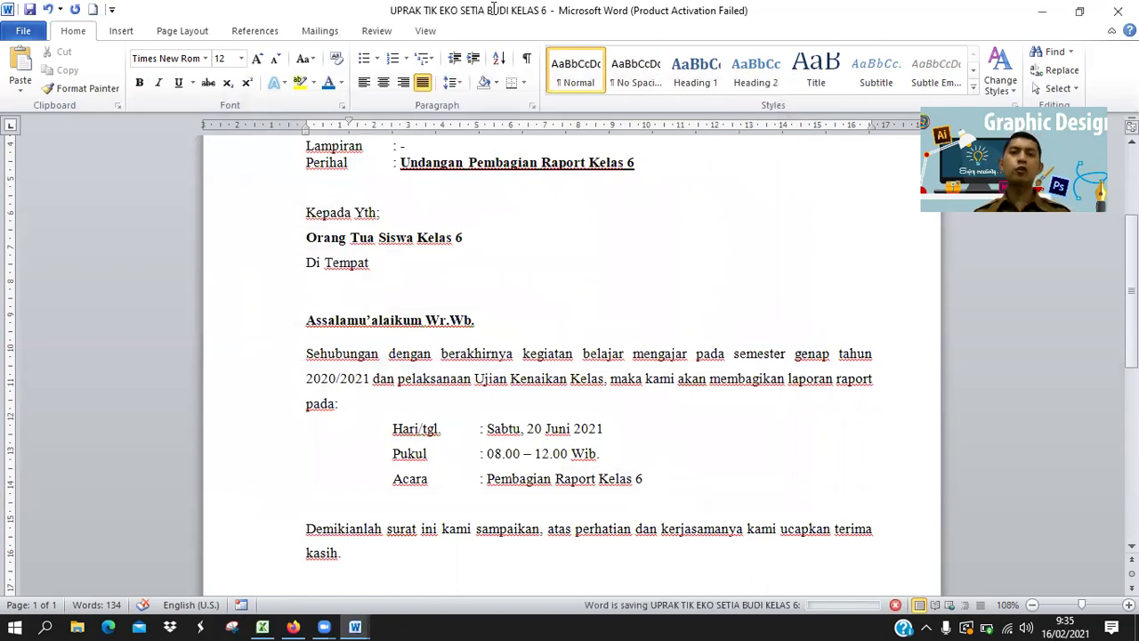
{"action": "double_click", "coordinate": [387, 10]}
{"action": "left_click", "coordinate": [855, 11]}
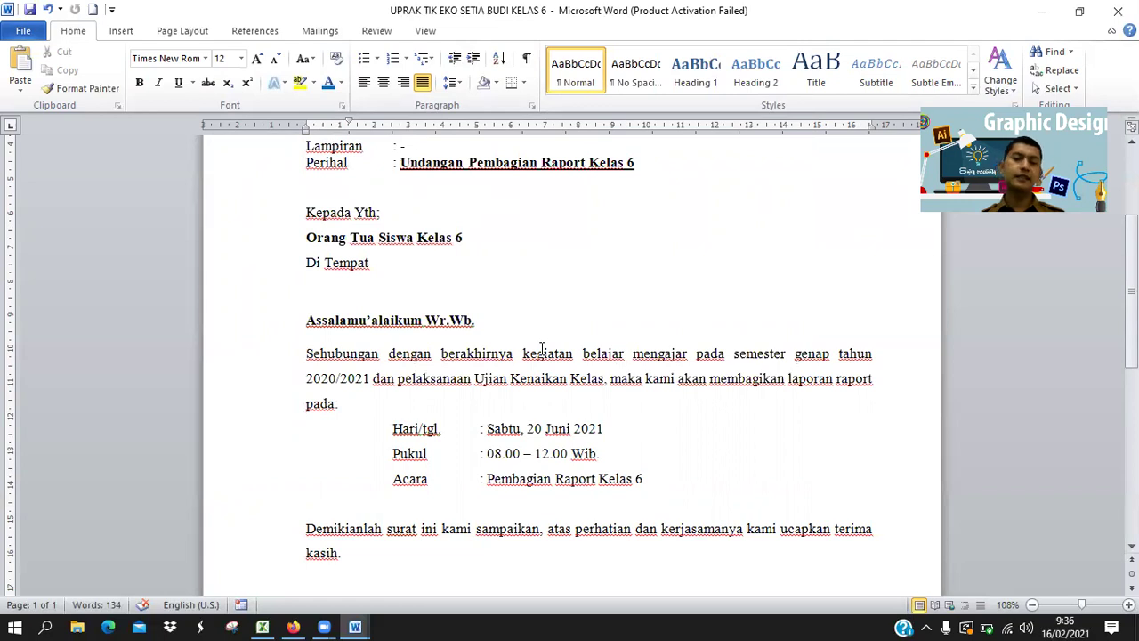
{"action": "scroll", "coordinate": [540, 349], "scroll_direction": "up", "scroll_amount": 4}
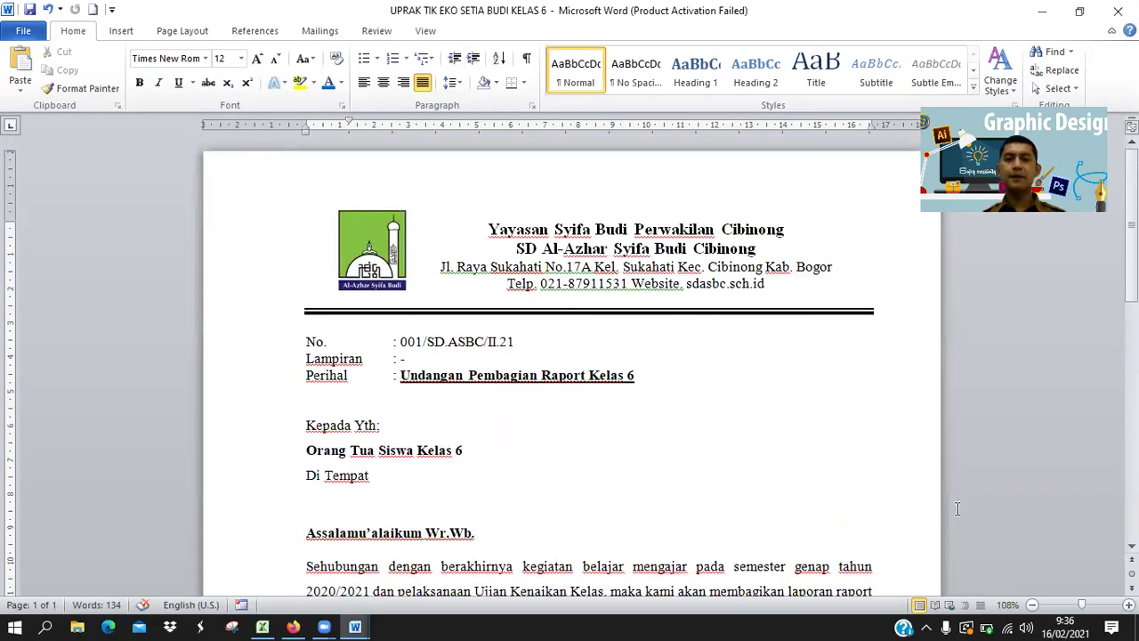
{"action": "scroll", "coordinate": [755, 518], "scroll_direction": "down", "scroll_amount": 7}
{"action": "scroll", "coordinate": [754, 518], "scroll_direction": "up", "scroll_amount": 7}
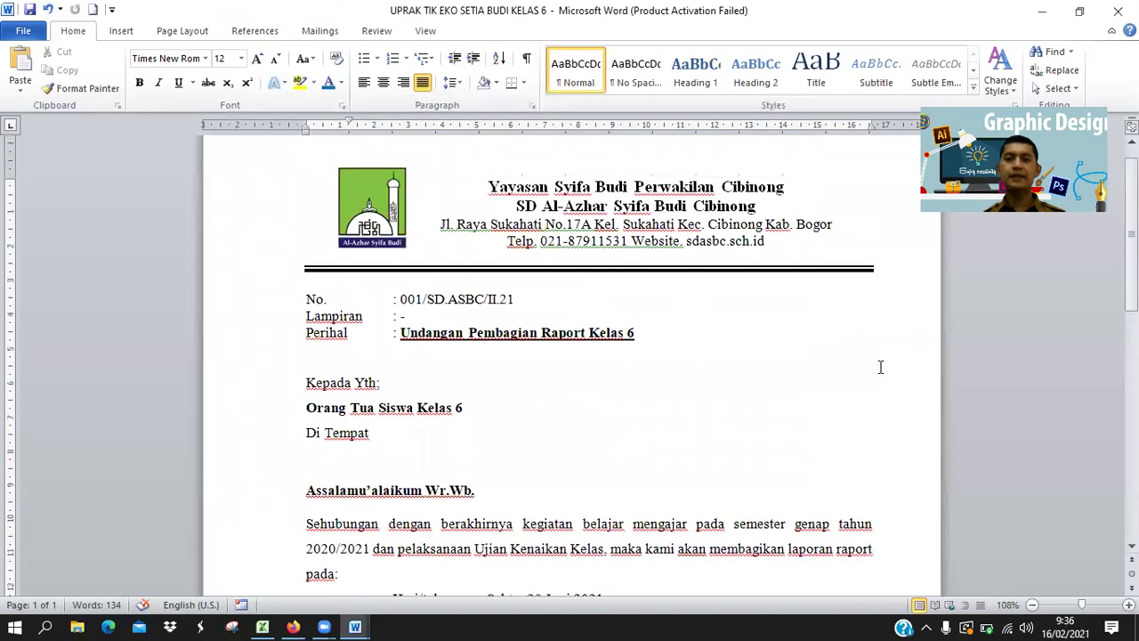
{"action": "scroll", "coordinate": [844, 512], "scroll_direction": "down", "scroll_amount": 2}
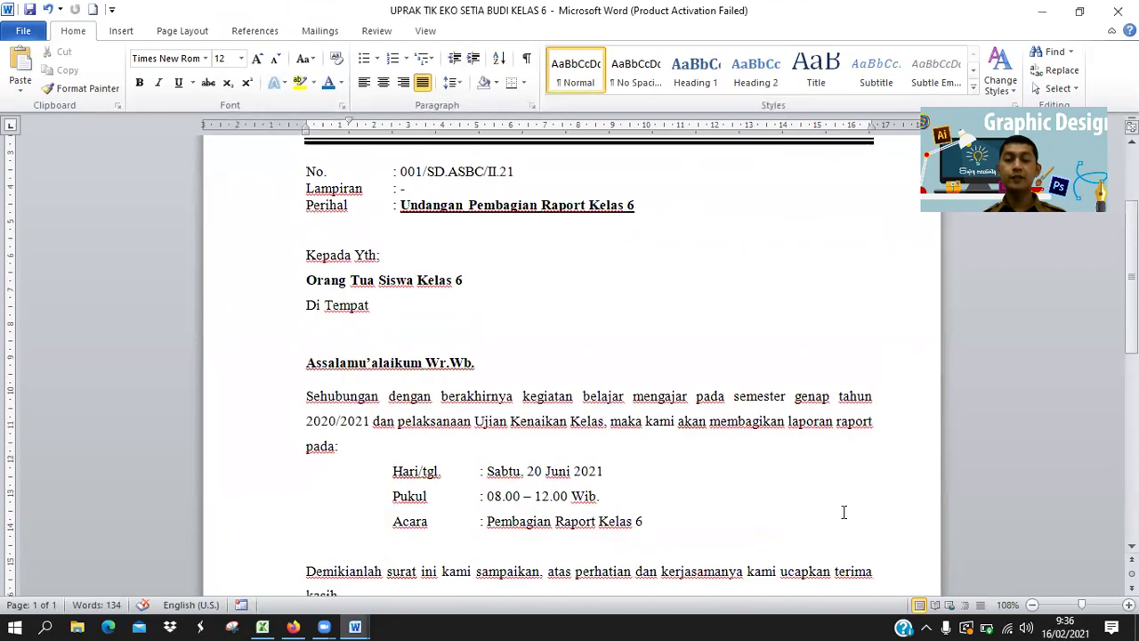
{"action": "scroll", "coordinate": [844, 511], "scroll_direction": "down", "scroll_amount": 2}
{"action": "scroll", "coordinate": [839, 511], "scroll_direction": "up", "scroll_amount": 5}
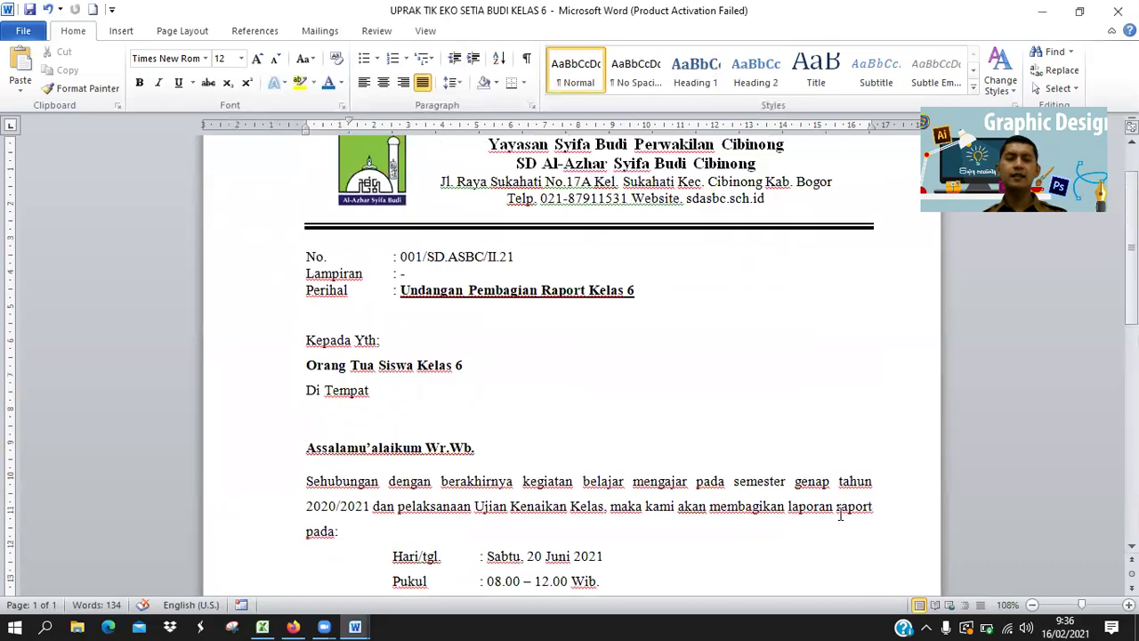
{"action": "scroll", "coordinate": [618, 427], "scroll_direction": "down", "scroll_amount": 2}
{"action": "scroll", "coordinate": [580, 430], "scroll_direction": "down", "scroll_amount": 5}
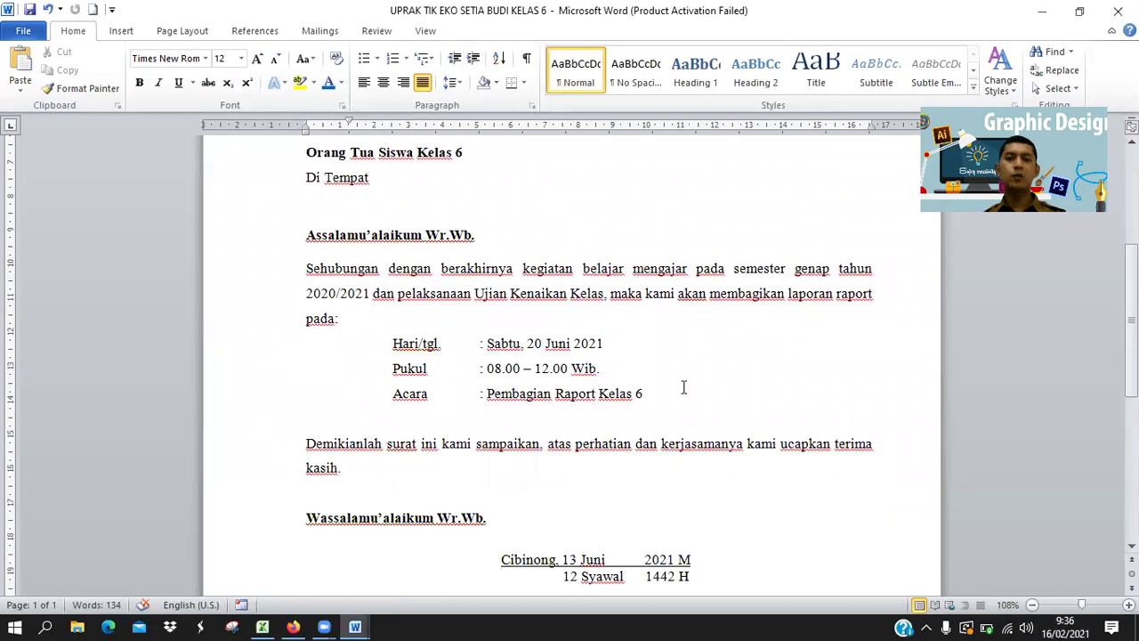
{"action": "scroll", "coordinate": [696, 469], "scroll_direction": "up", "scroll_amount": 2}
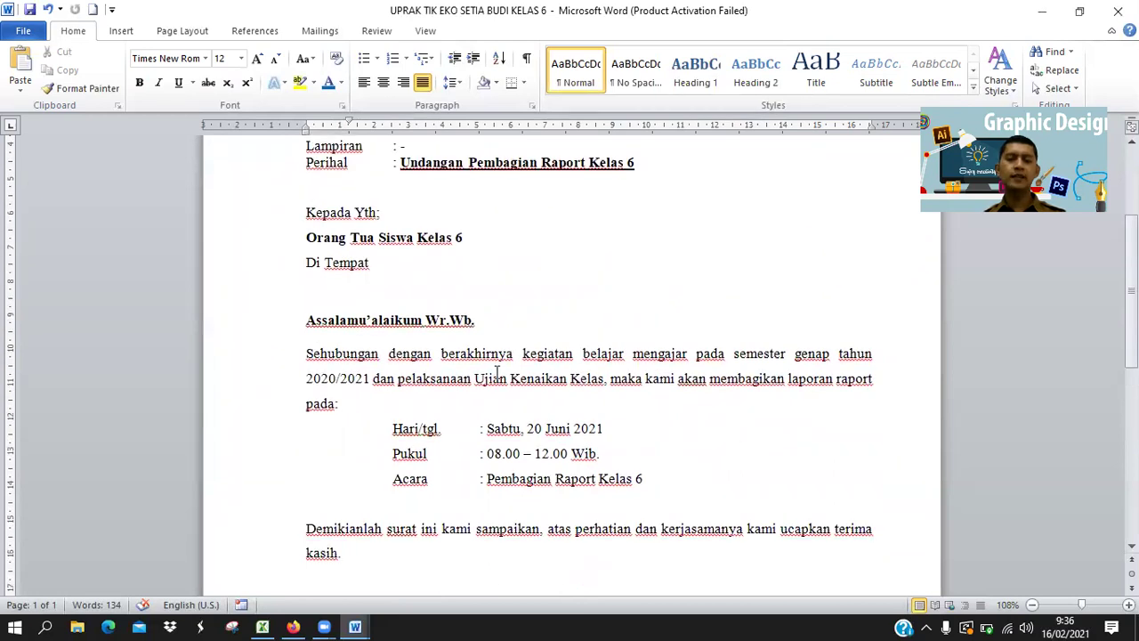
{"action": "left_click", "coordinate": [537, 354]}
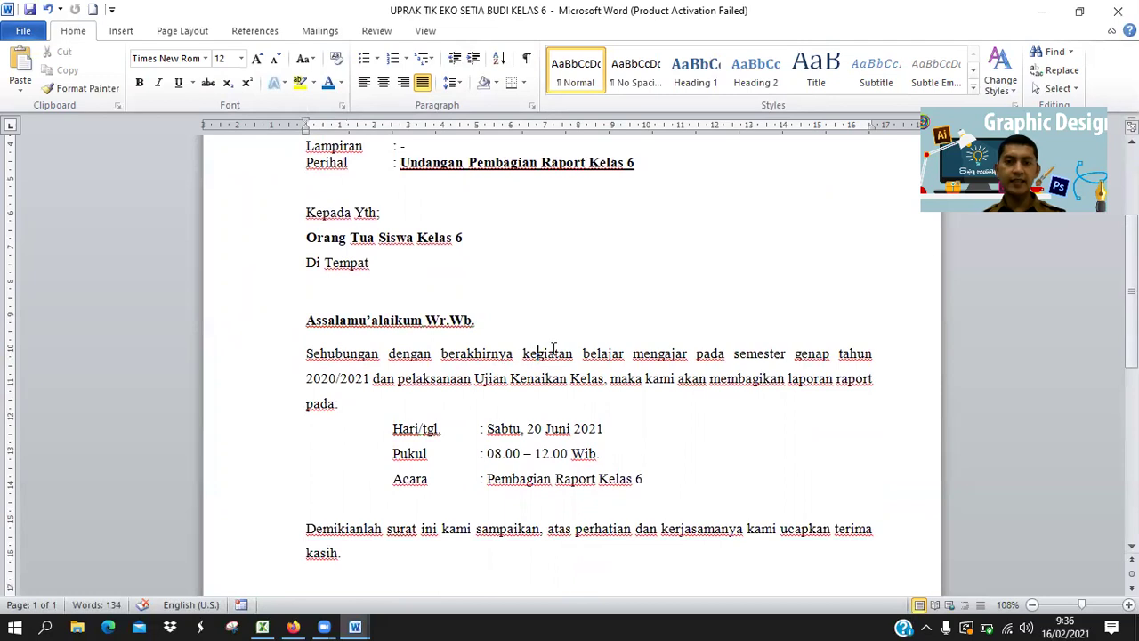
{"action": "key", "text": "BackSpace"}
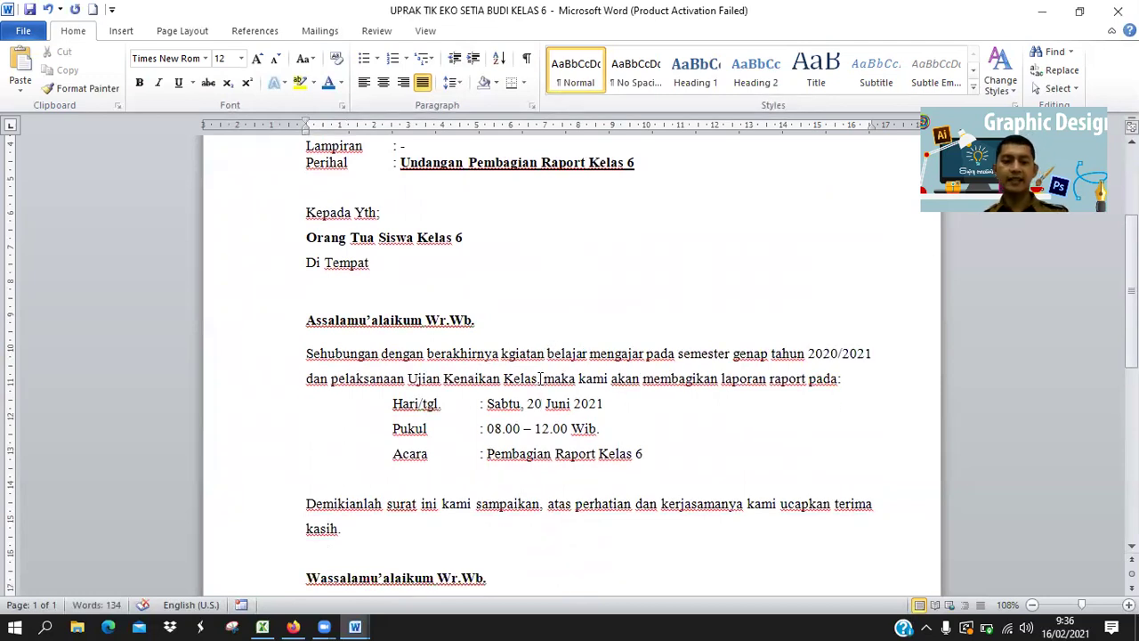
{"action": "key", "text": "ctrl+z"}
{"action": "key", "text": "ctrl+y"}
{"action": "key", "text": "ctrl+z"}
{"action": "scroll", "coordinate": [611, 488], "scroll_direction": "up", "scroll_amount": 4}
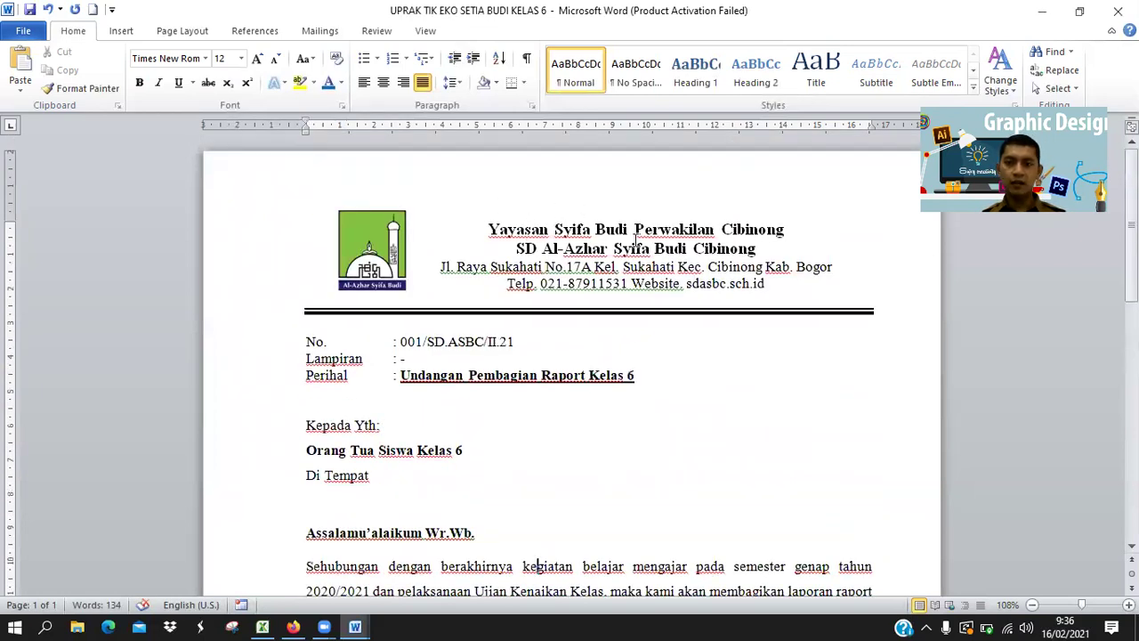
{"action": "scroll", "coordinate": [432, 356], "scroll_direction": "down", "scroll_amount": 3}
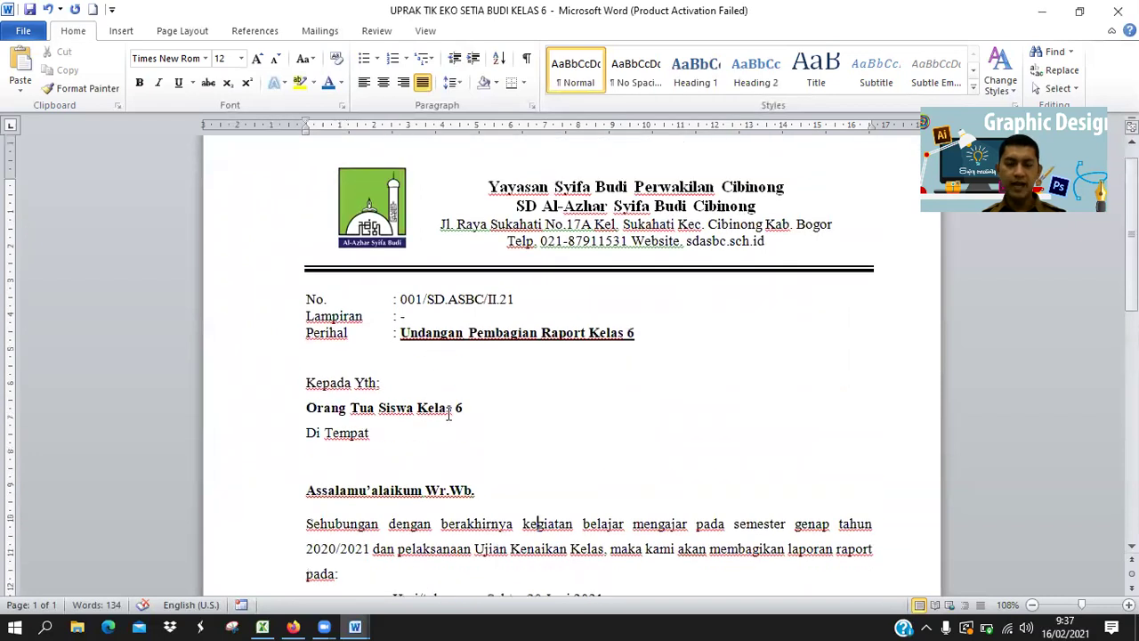
{"action": "scroll", "coordinate": [708, 456], "scroll_direction": "down", "scroll_amount": 2}
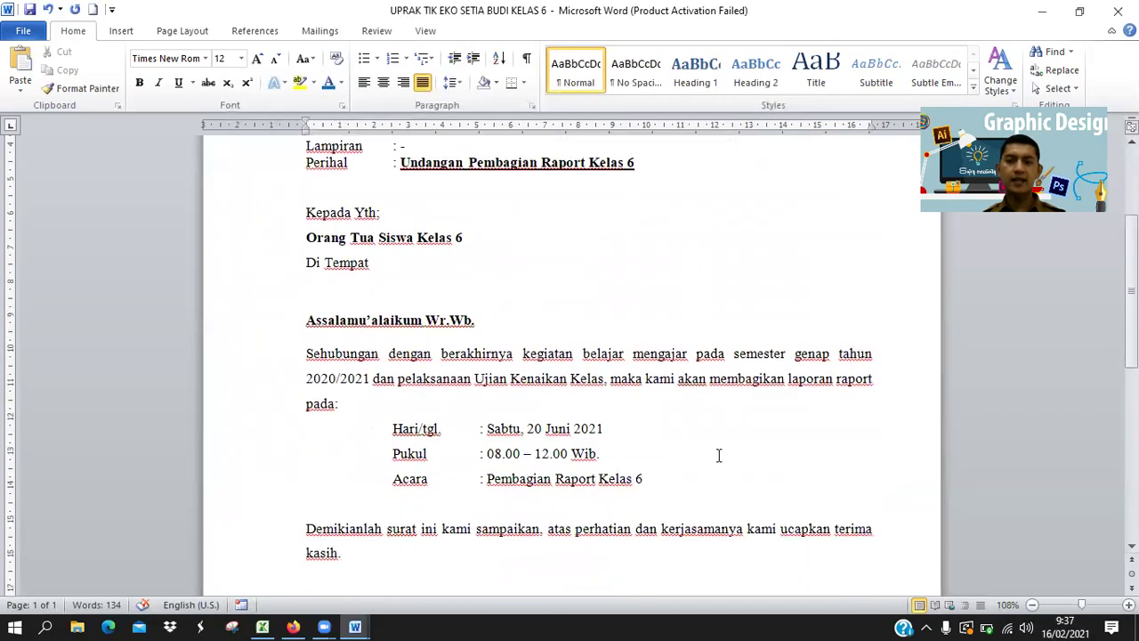
{"action": "scroll", "coordinate": [594, 428], "scroll_direction": "down", "scroll_amount": 2}
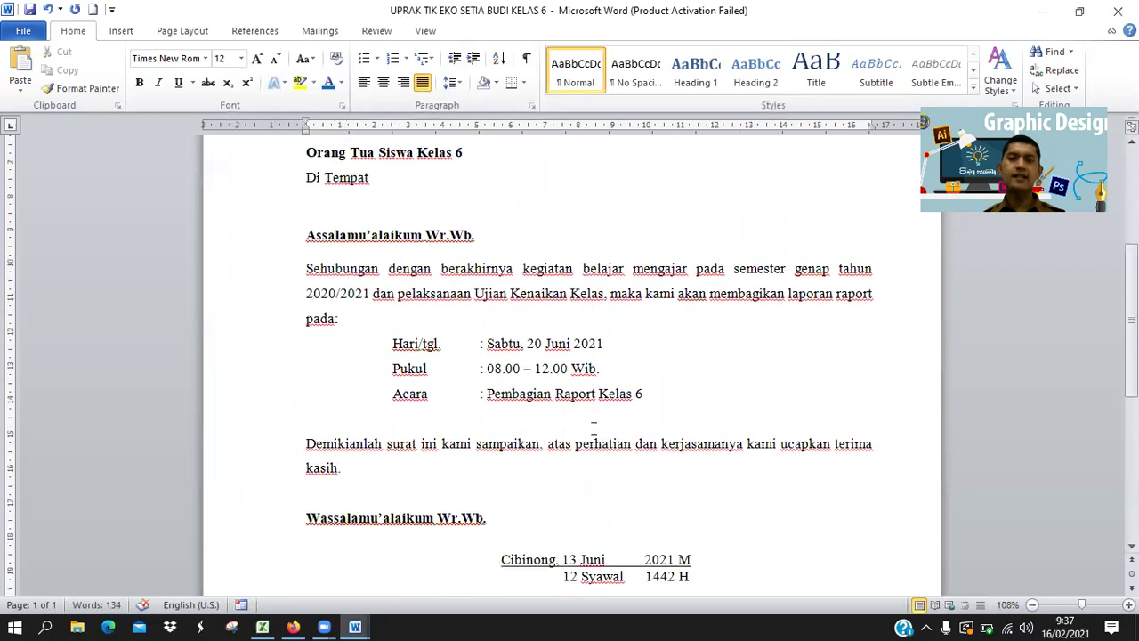
{"action": "scroll", "coordinate": [593, 429], "scroll_direction": "down", "scroll_amount": 8}
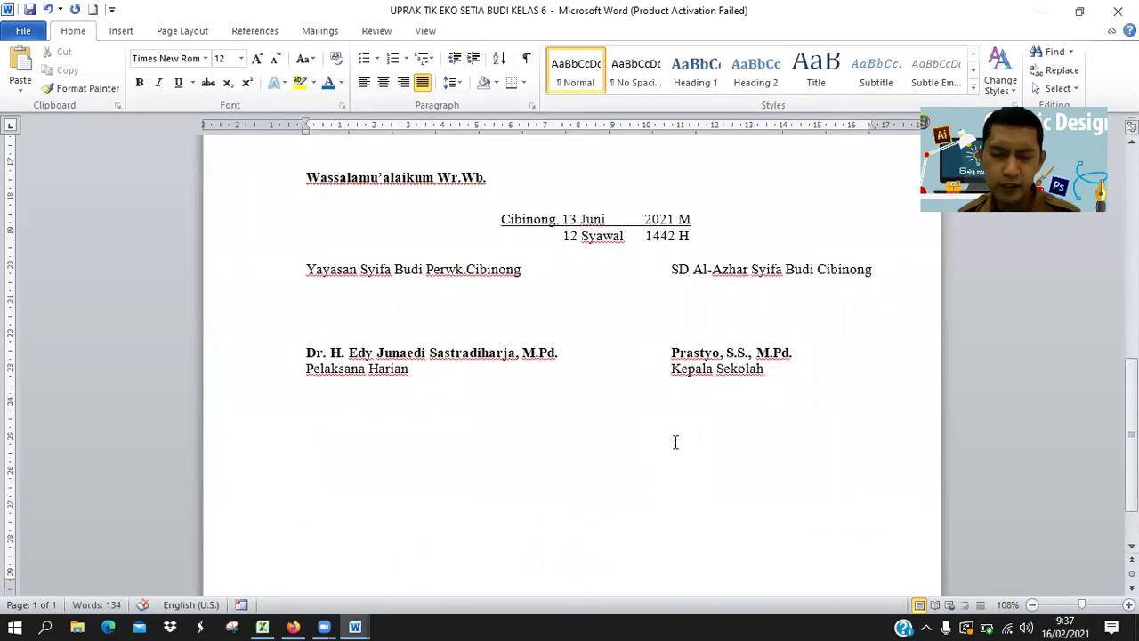
{"action": "scroll", "coordinate": [673, 445], "scroll_direction": "down", "scroll_amount": 1}
{"action": "scroll", "coordinate": [667, 445], "scroll_direction": "up", "scroll_amount": 12}
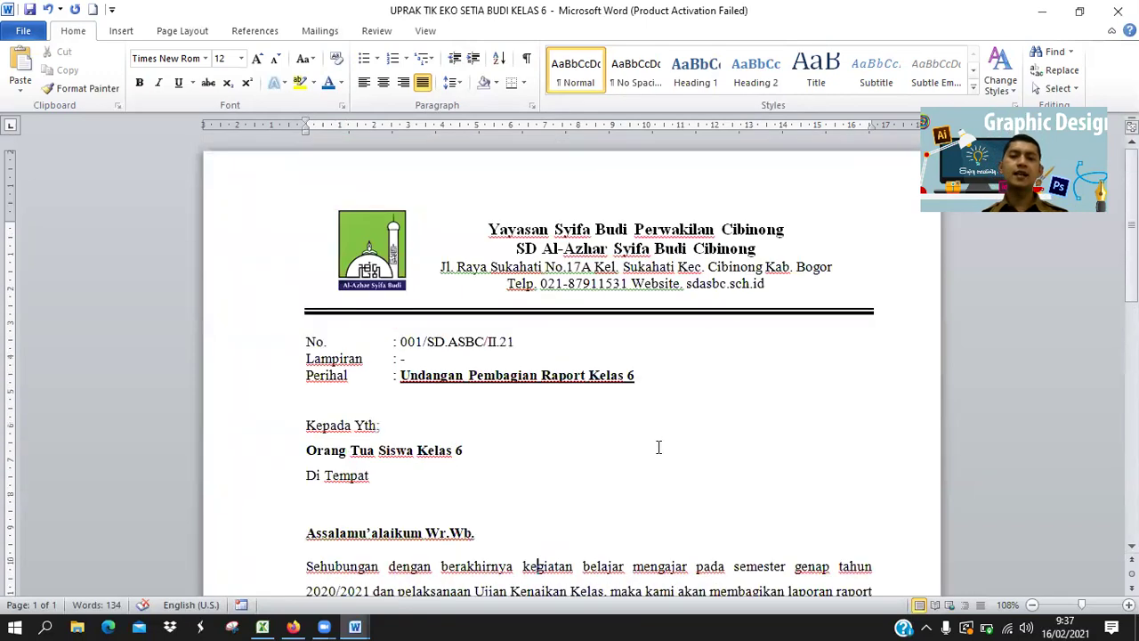
{"action": "scroll", "coordinate": [658, 446], "scroll_direction": "down", "scroll_amount": 10}
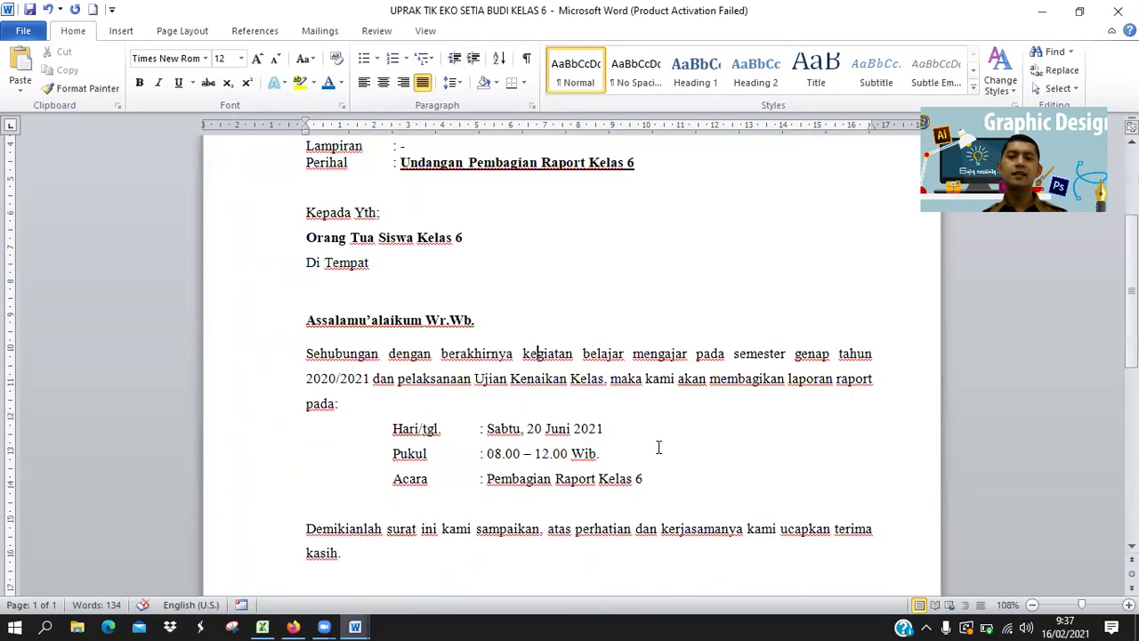
{"action": "scroll", "coordinate": [658, 446], "scroll_direction": "up", "scroll_amount": 5}
{"action": "scroll", "coordinate": [667, 426], "scroll_direction": "down", "scroll_amount": 10}
{"action": "scroll", "coordinate": [665, 426], "scroll_direction": "up", "scroll_amount": 11}
{"action": "scroll", "coordinate": [658, 431], "scroll_direction": "up", "scroll_amount": 3}
{"action": "scroll", "coordinate": [656, 431], "scroll_direction": "down", "scroll_amount": 3}
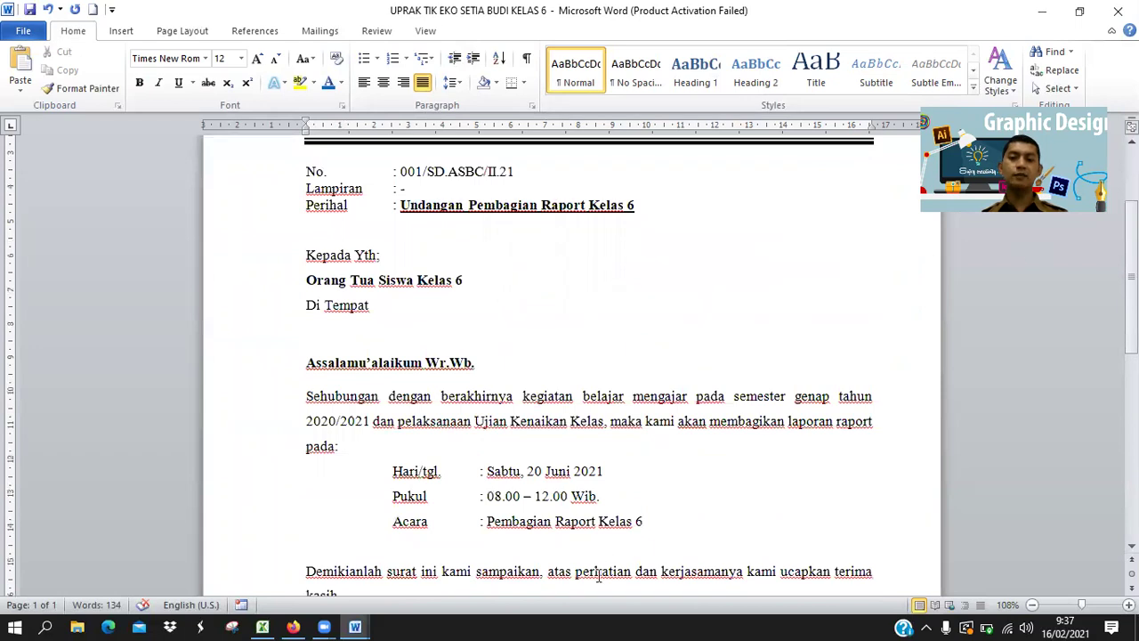